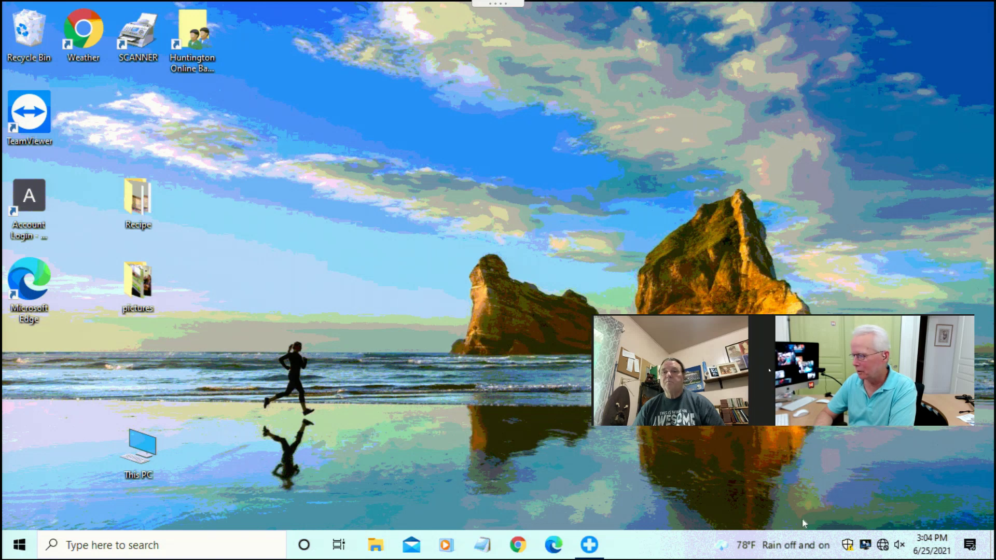
Turn off the News and interests weather widget on the taskbar.
{"action": "left_click", "coordinate": [778, 545]}
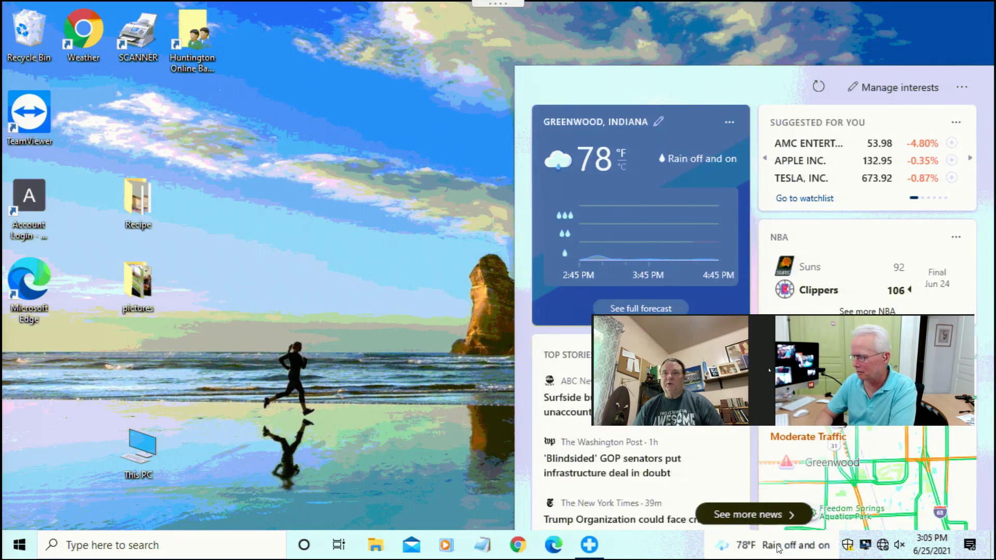
{"action": "right_click", "coordinate": [777, 549]}
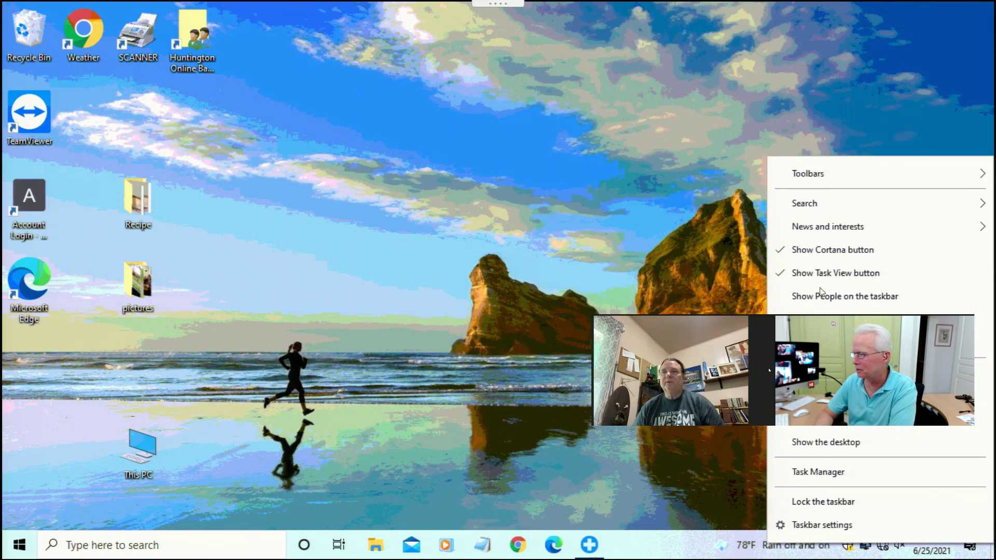
{"action": "mouse_move", "coordinate": [823, 231]}
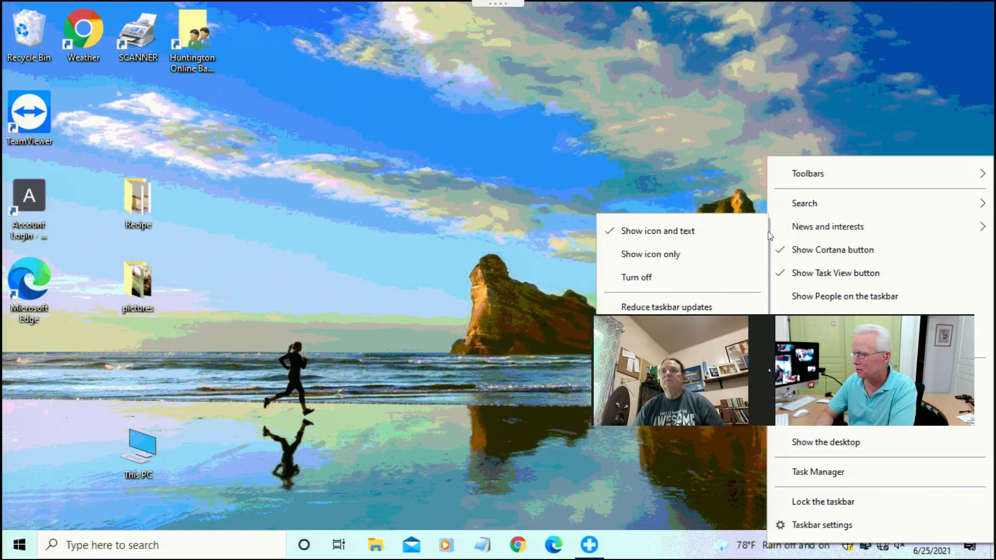
{"action": "left_click", "coordinate": [636, 278]}
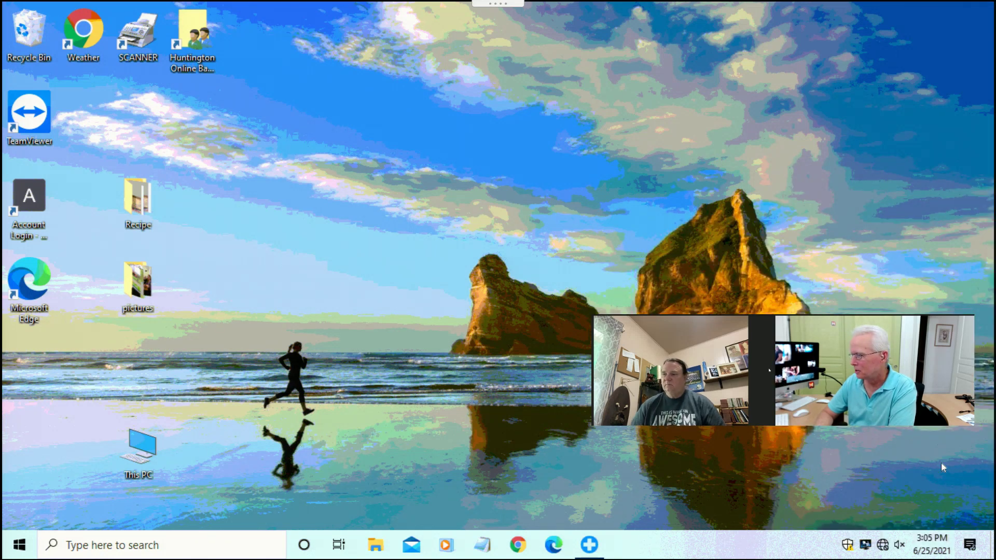
Open the notification center and examine the Google Chrome virus alerts and the Virus & threat protection notice.
{"action": "left_click", "coordinate": [969, 544]}
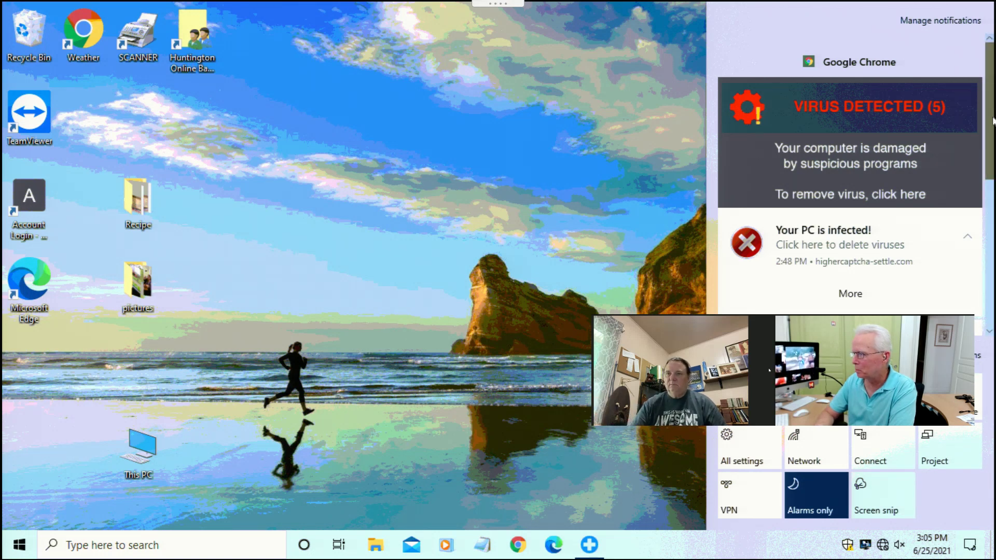
{"action": "scroll", "coordinate": [992, 120], "scroll_direction": "down", "scroll_amount": 1}
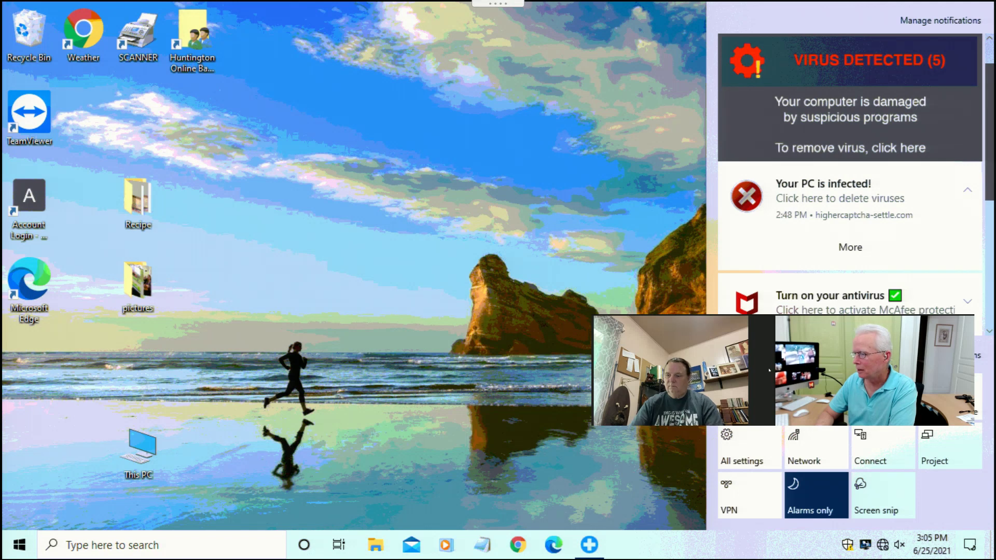
{"action": "scroll", "coordinate": [857, 174], "scroll_direction": "down", "scroll_amount": 1}
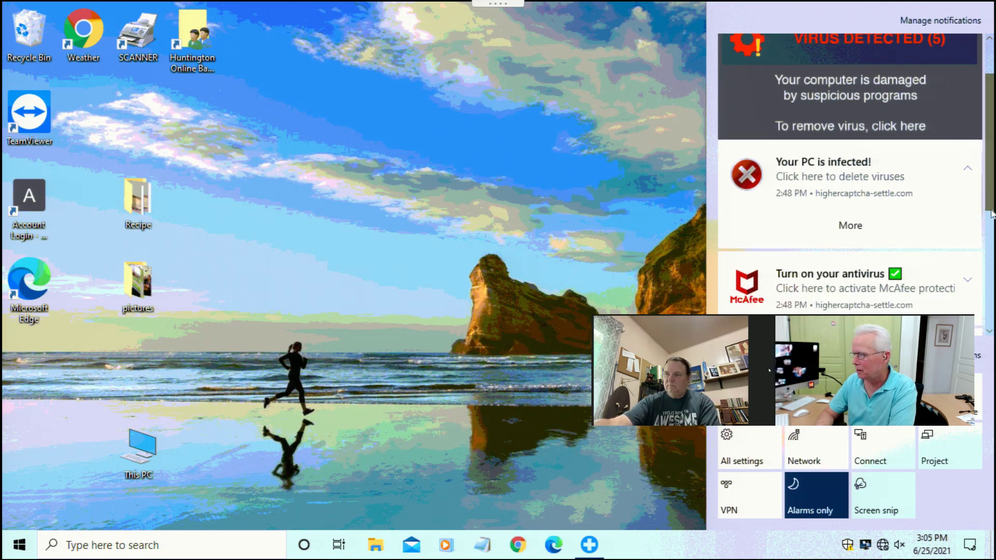
{"action": "scroll", "coordinate": [991, 214], "scroll_direction": "down", "scroll_amount": 5}
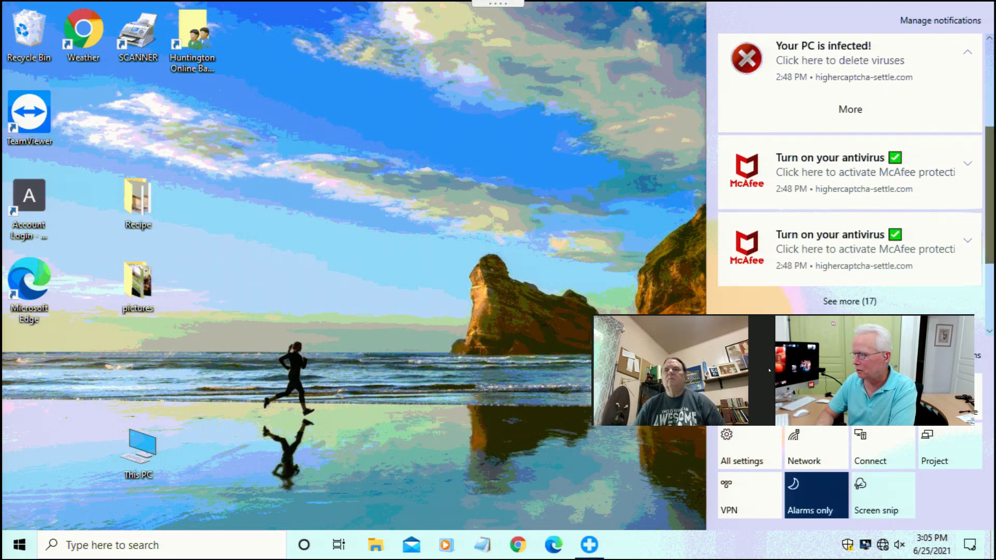
{"action": "left_click_drag", "start_coordinate": [992, 171], "coordinate": [993, 144]}
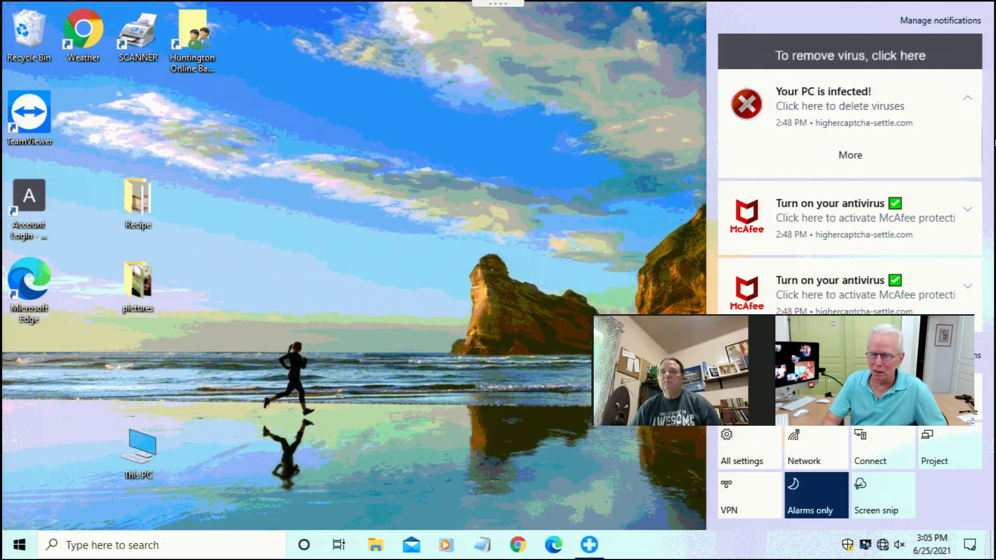
{"action": "left_click_drag", "start_coordinate": [768, 370], "coordinate": [481, 453]}
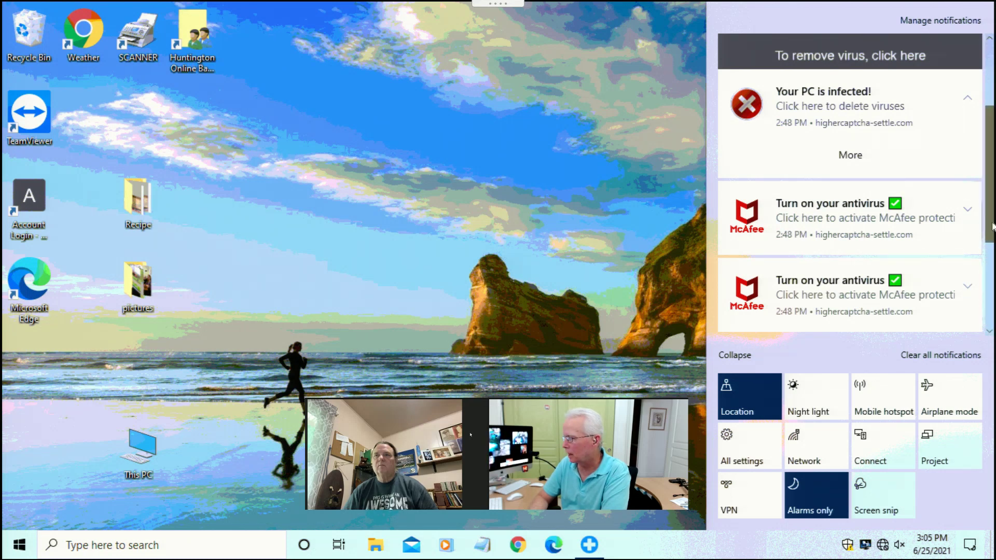
{"action": "left_click_drag", "start_coordinate": [990, 237], "coordinate": [993, 317]}
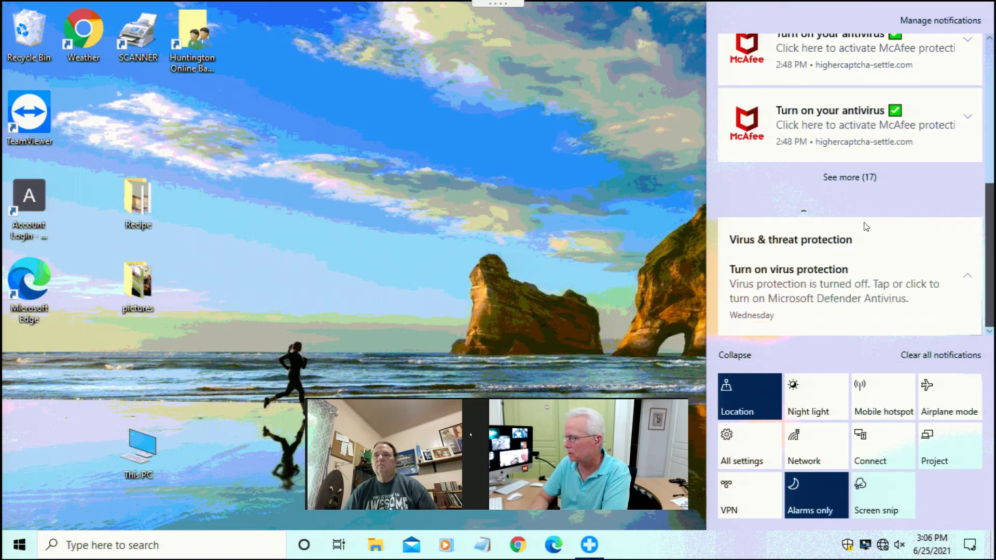
Expand the hidden Google Chrome notifications, review the rest of the fake infection alerts, and close the notification center.
{"action": "left_click", "coordinate": [848, 163]}
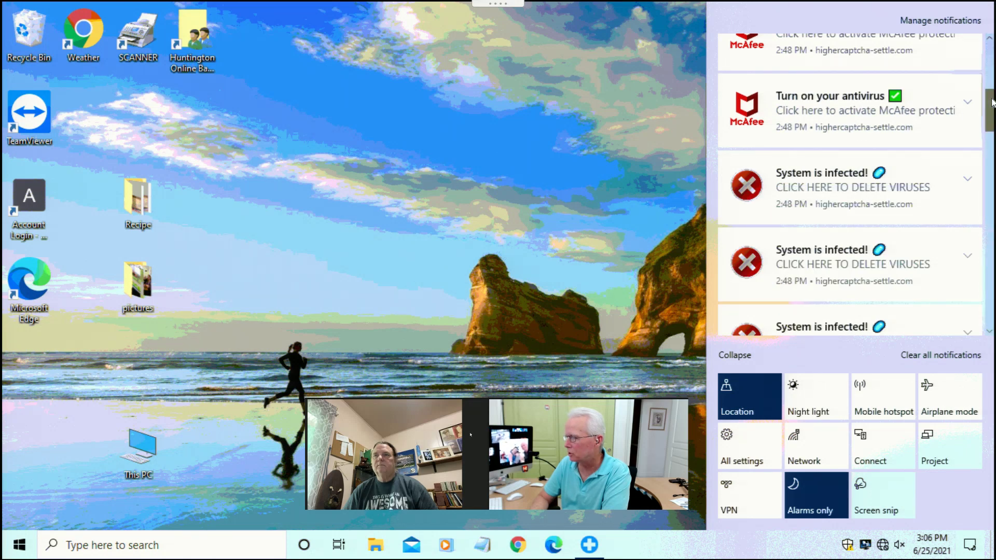
{"action": "scroll", "coordinate": [992, 113], "scroll_direction": "down", "scroll_amount": 4}
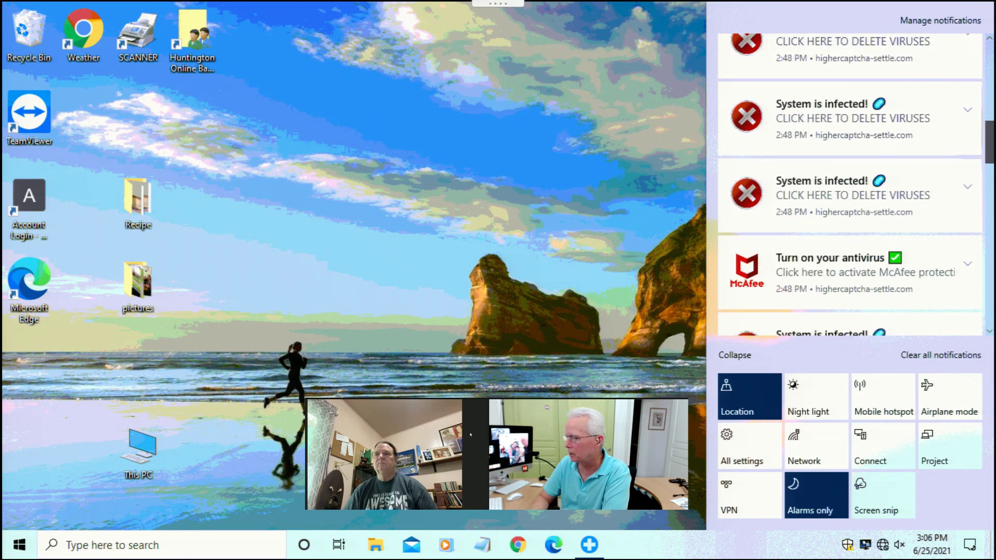
{"action": "scroll", "coordinate": [993, 217], "scroll_direction": "down", "scroll_amount": 3}
{"action": "scroll", "coordinate": [993, 239], "scroll_direction": "down", "scroll_amount": 3}
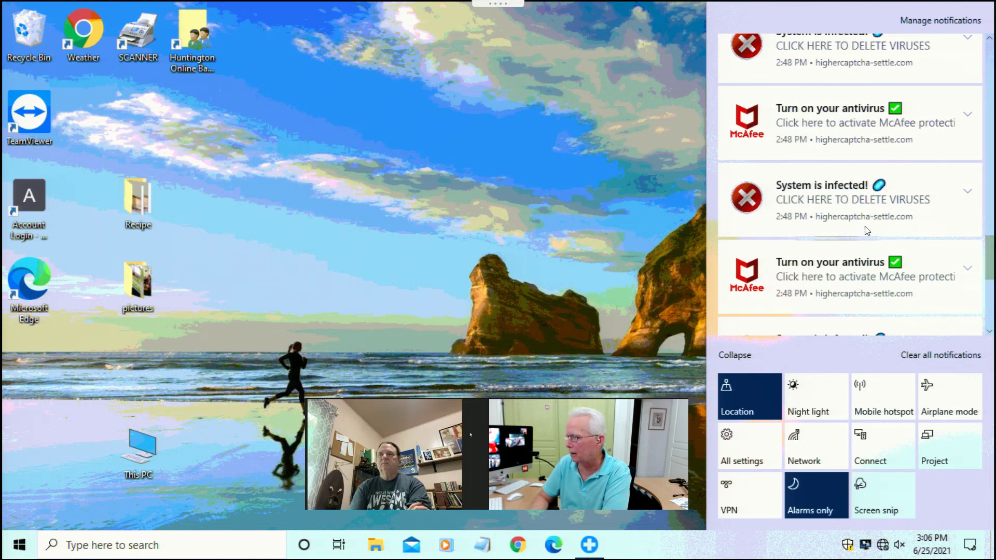
{"action": "left_click", "coordinate": [580, 260]}
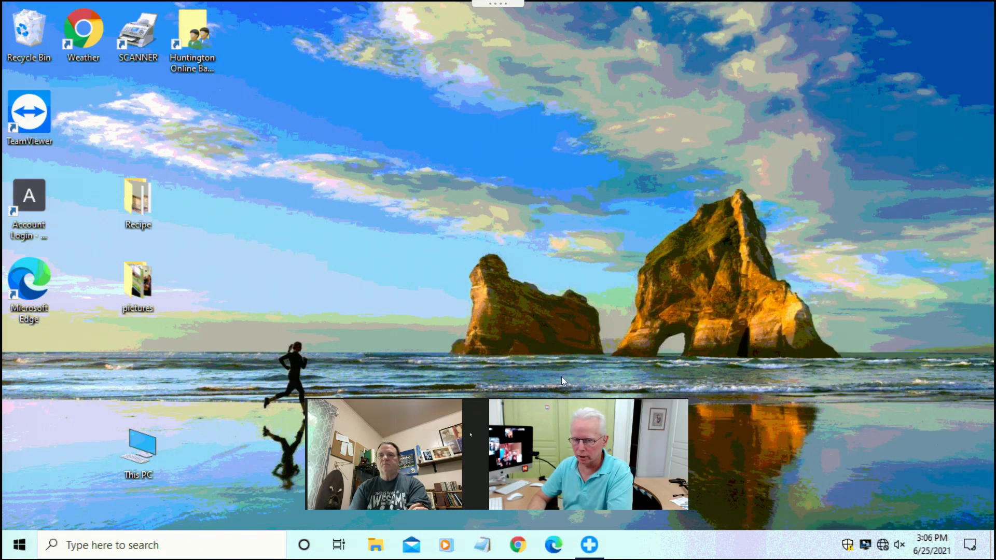
Switch to Google Chrome and load the website logmein123.com.
{"action": "left_click", "coordinate": [518, 546]}
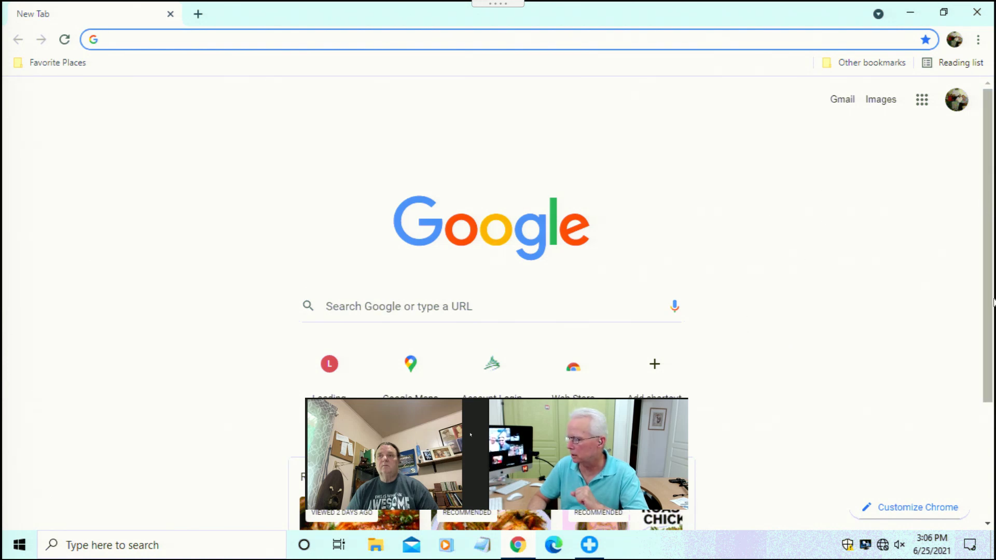
{"action": "left_click_drag", "start_coordinate": [993, 303], "coordinate": [993, 411]}
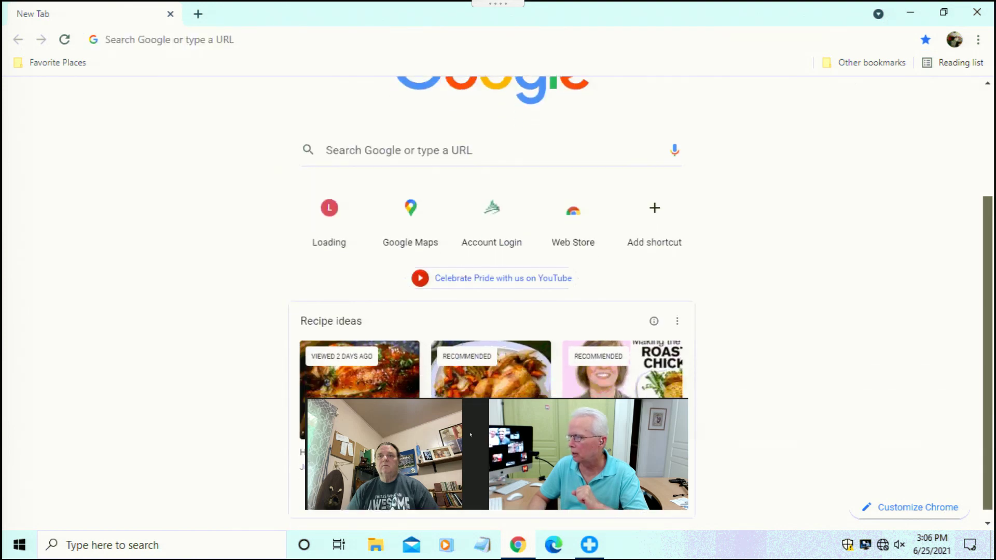
{"action": "left_click", "coordinate": [993, 106]}
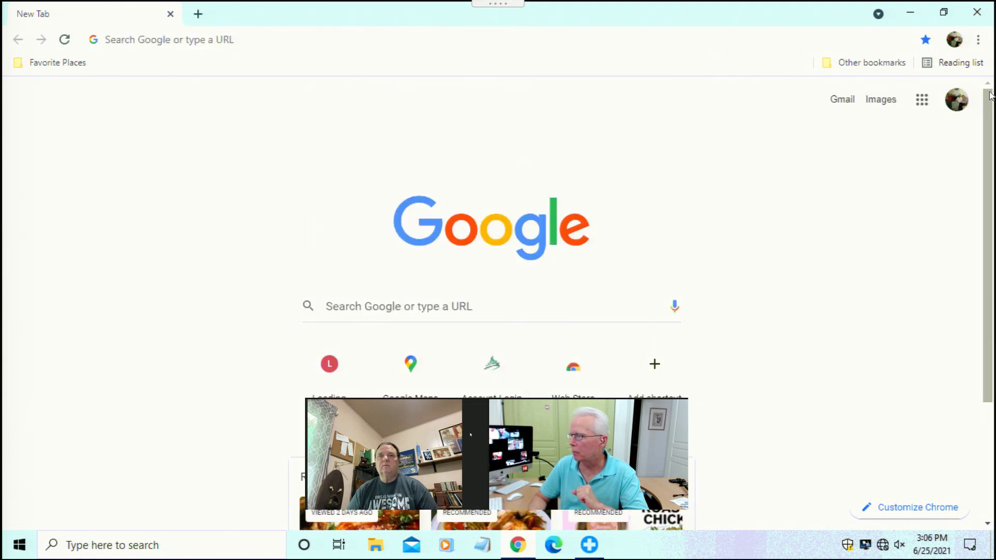
{"action": "left_click", "coordinate": [323, 40]}
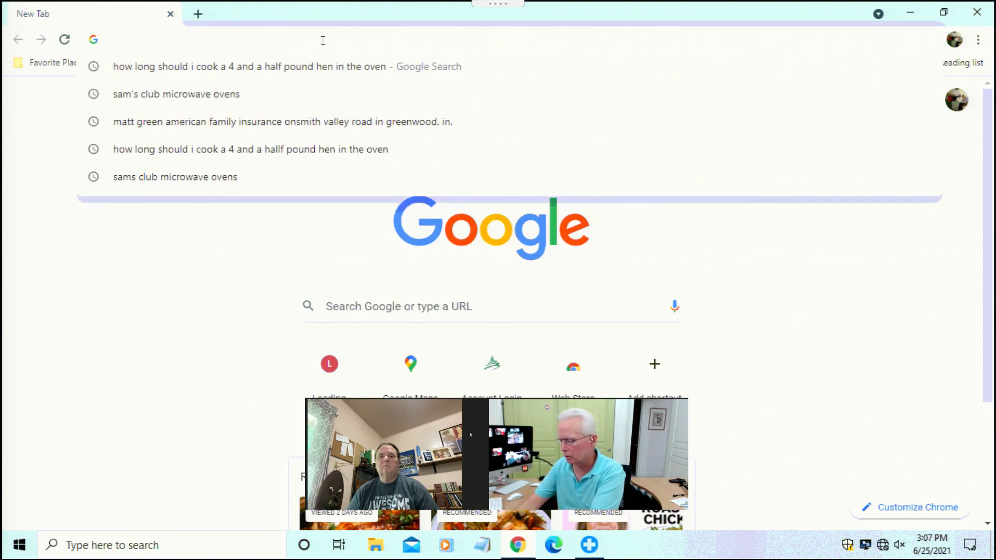
{"action": "type", "text": "logm"}
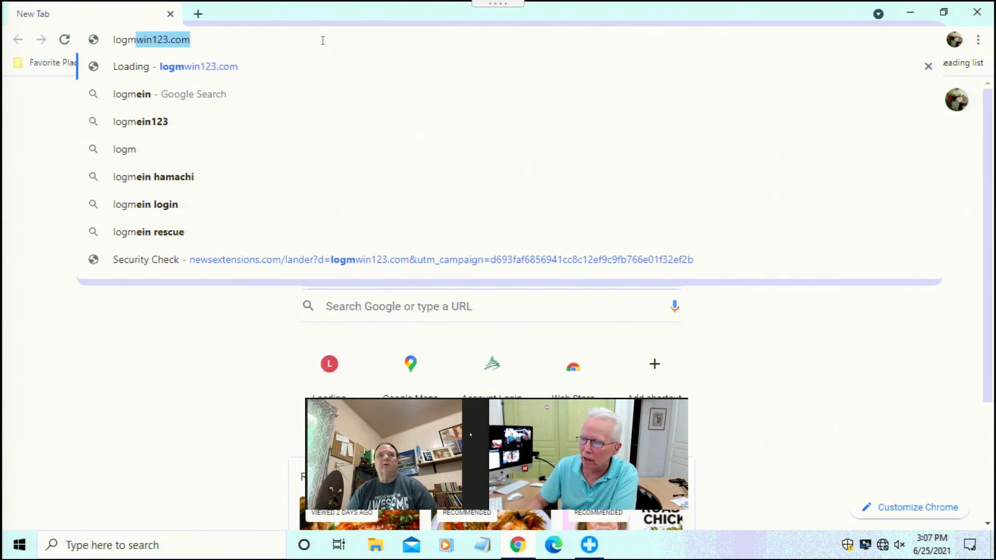
{"action": "key", "text": "Down"}
{"action": "key", "text": "Down"}
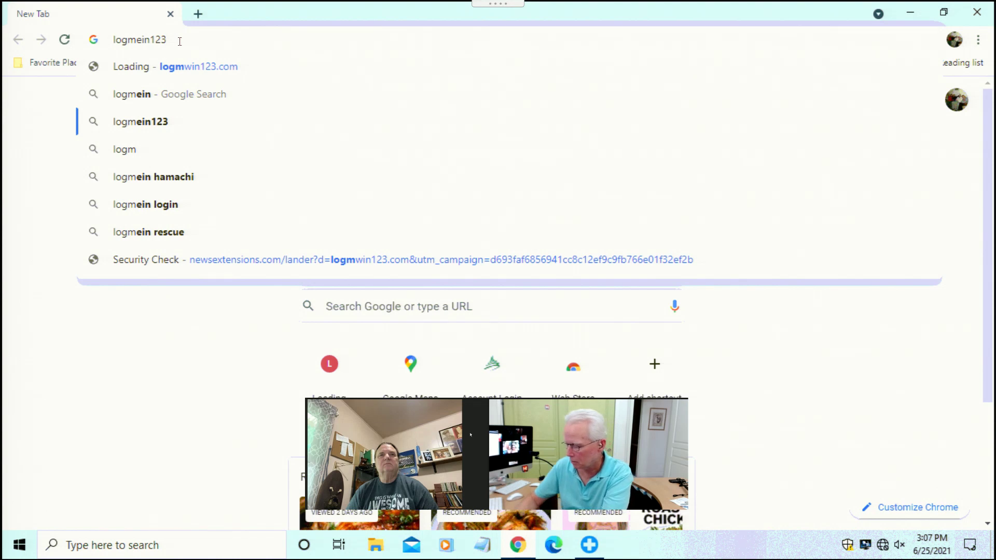
{"action": "type", "text": ".com"}
{"action": "key", "text": "Return"}
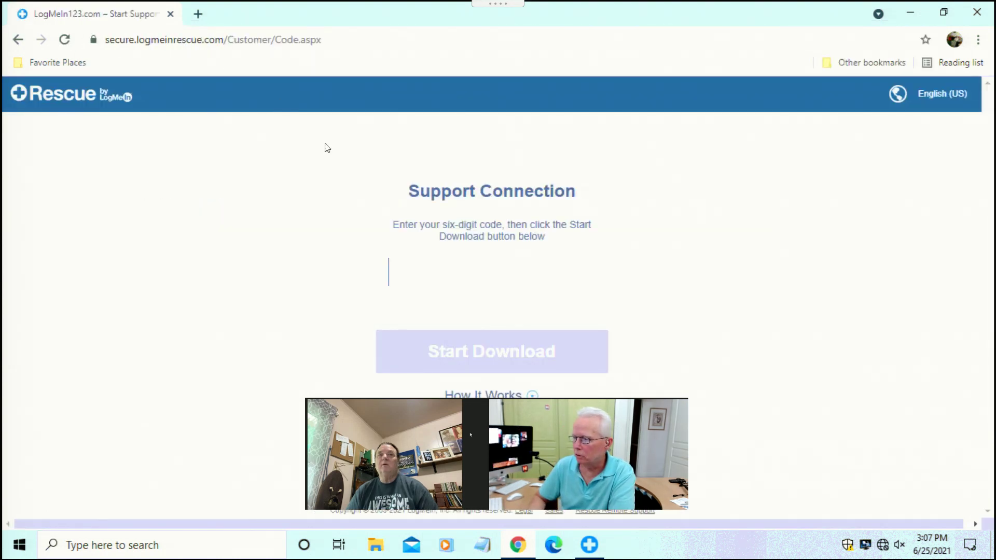
Run a Google search for logmein123 from the address bar.
{"action": "left_click", "coordinate": [332, 36]}
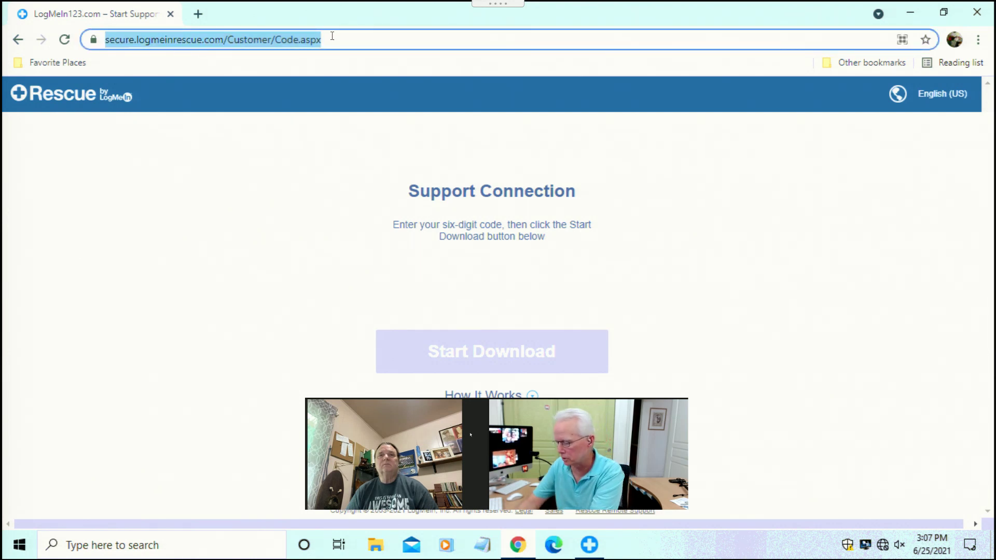
{"action": "type", "text": "logmein123.com"}
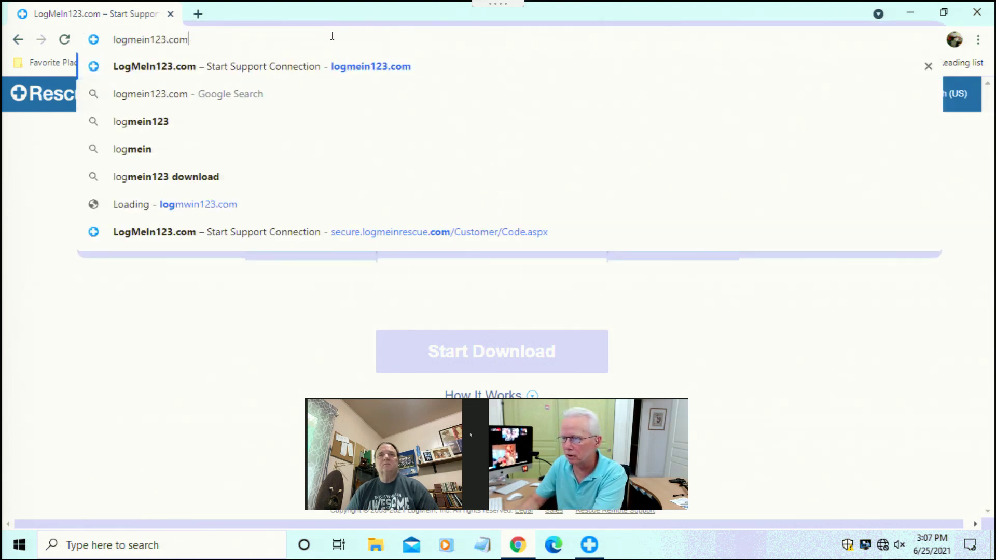
{"action": "key", "text": "BackSpace"}
{"action": "key", "text": "BackSpace"}
{"action": "key", "text": "BackSpace"}
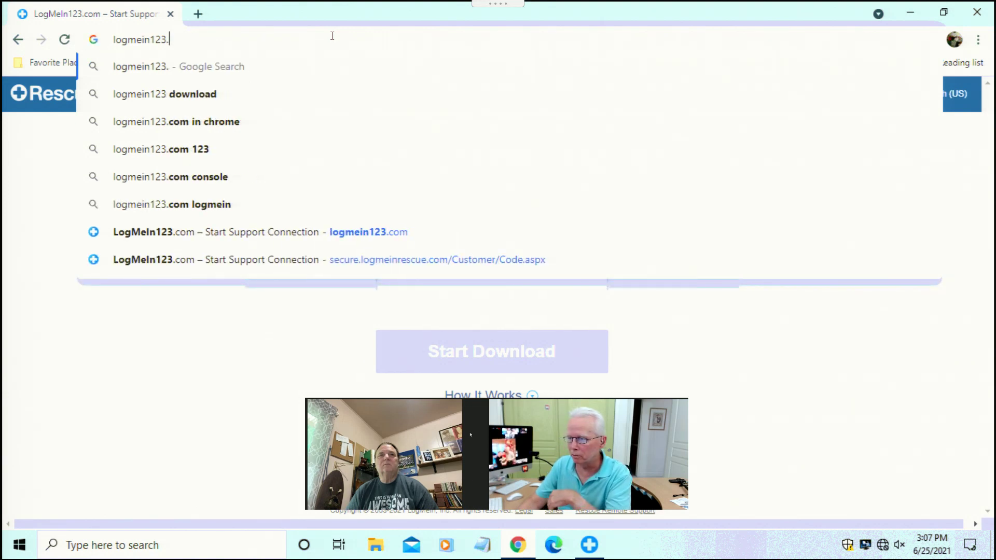
{"action": "key", "text": "BackSpace"}
{"action": "key", "text": "Return"}
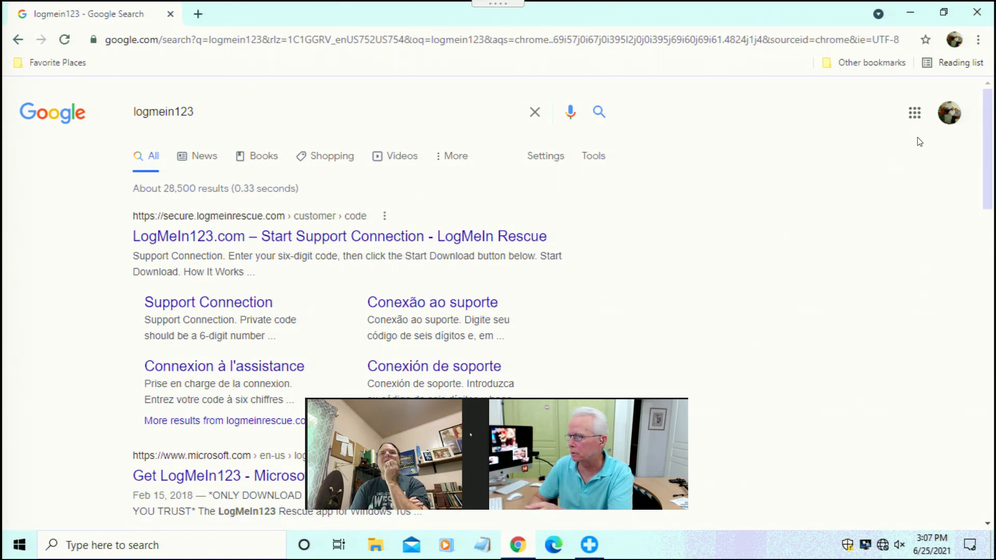
Open Chrome's extensions page, check the installed extensions and apps, and close the browser.
{"action": "left_click", "coordinate": [979, 40]}
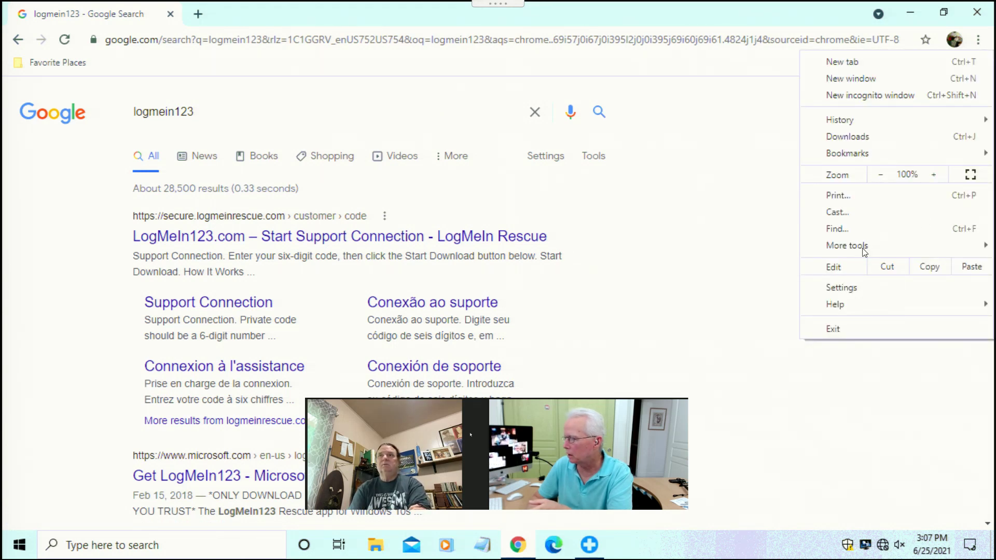
{"action": "mouse_move", "coordinate": [865, 252]}
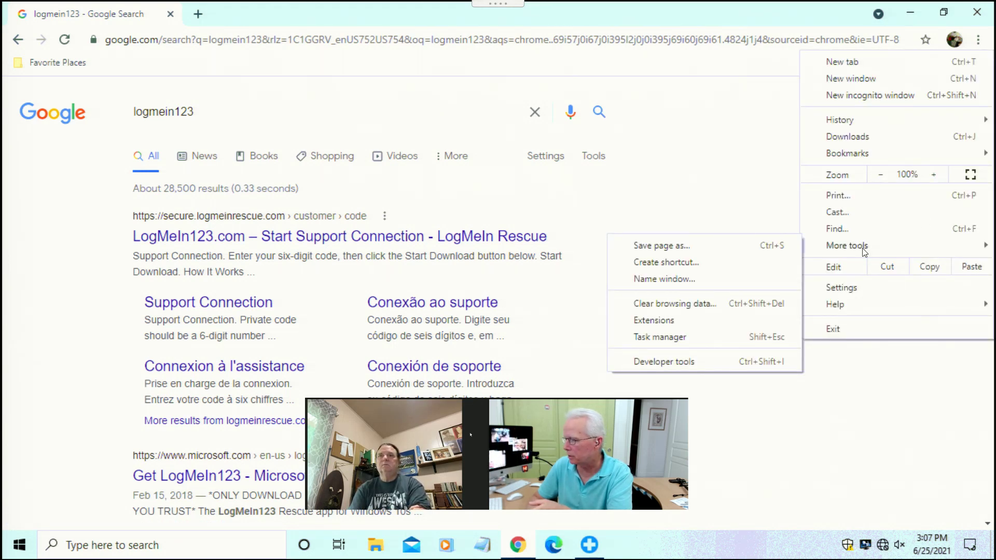
{"action": "left_click", "coordinate": [654, 321]}
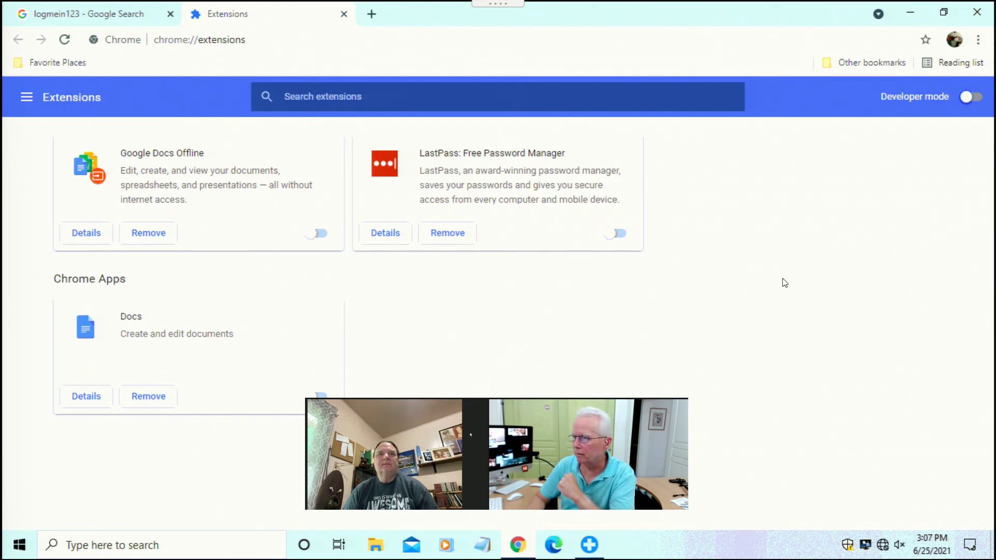
{"action": "left_click", "coordinate": [978, 40]}
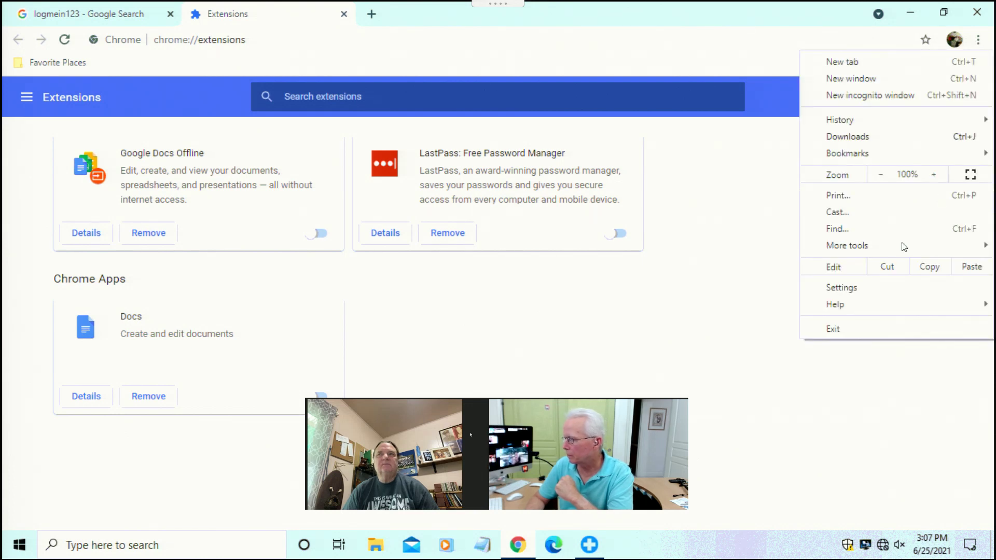
{"action": "mouse_move", "coordinate": [881, 254]}
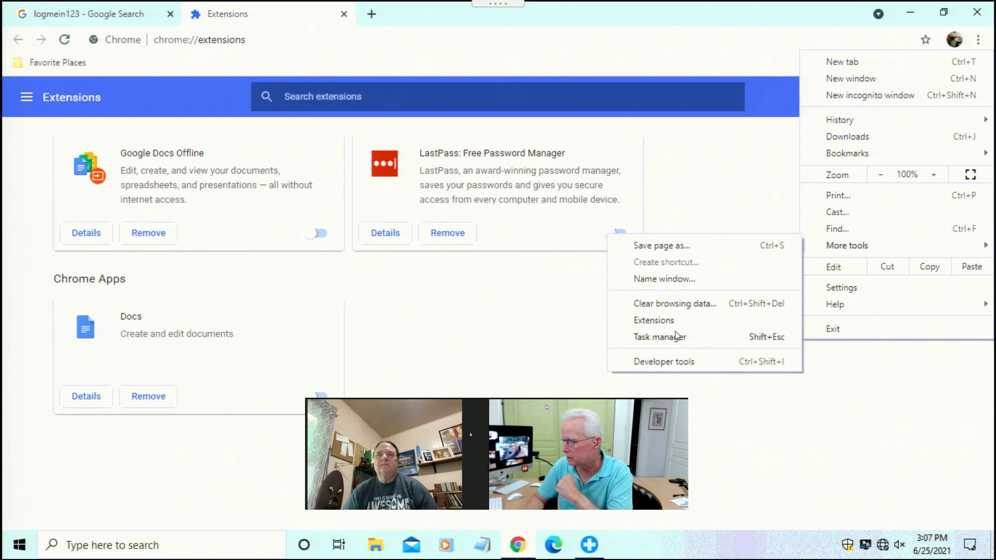
{"action": "left_click", "coordinate": [695, 438]}
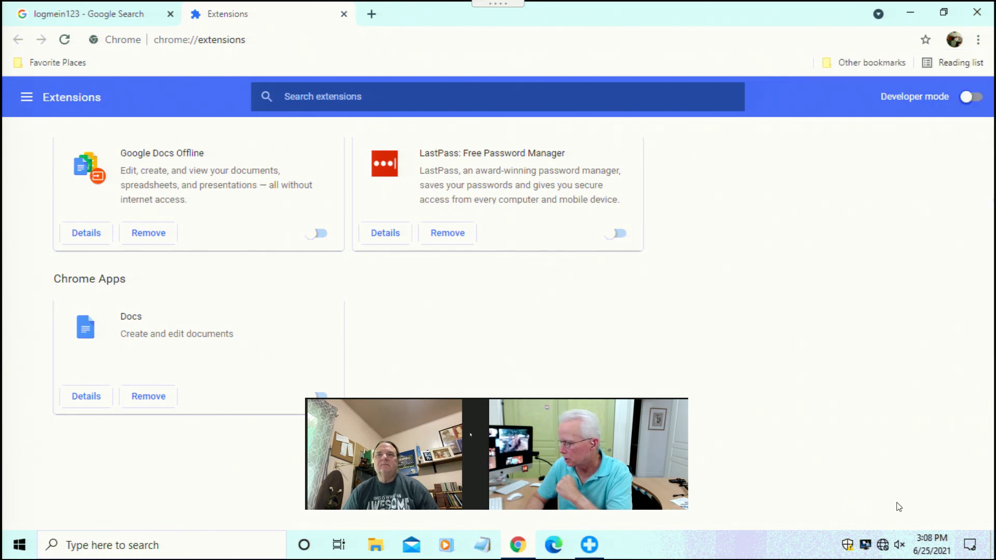
{"action": "left_click", "coordinate": [976, 14]}
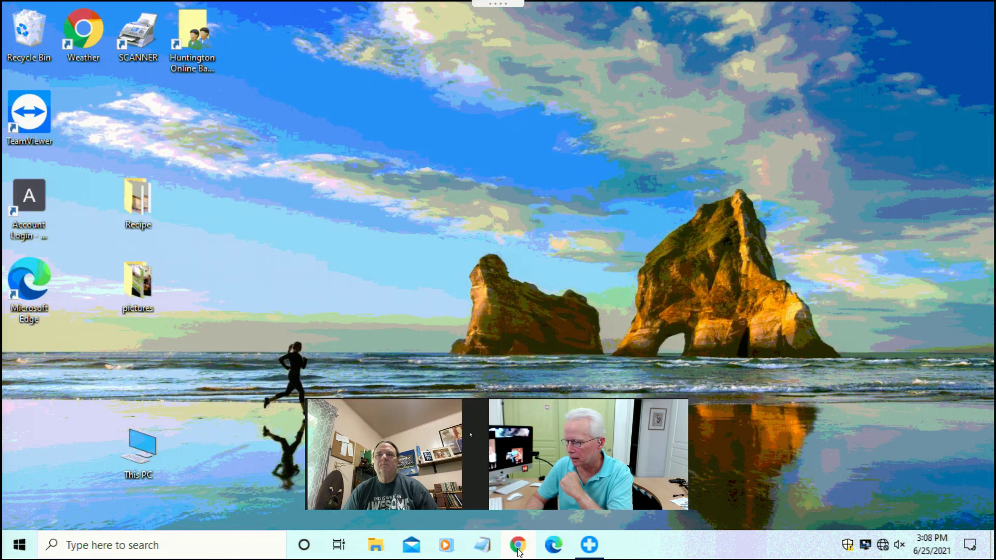
Reopen Google Chrome, rerun the recent search "how long should i cook a 4 and a half pound hen in the oven", and minimize the browser.
{"action": "left_click", "coordinate": [517, 544]}
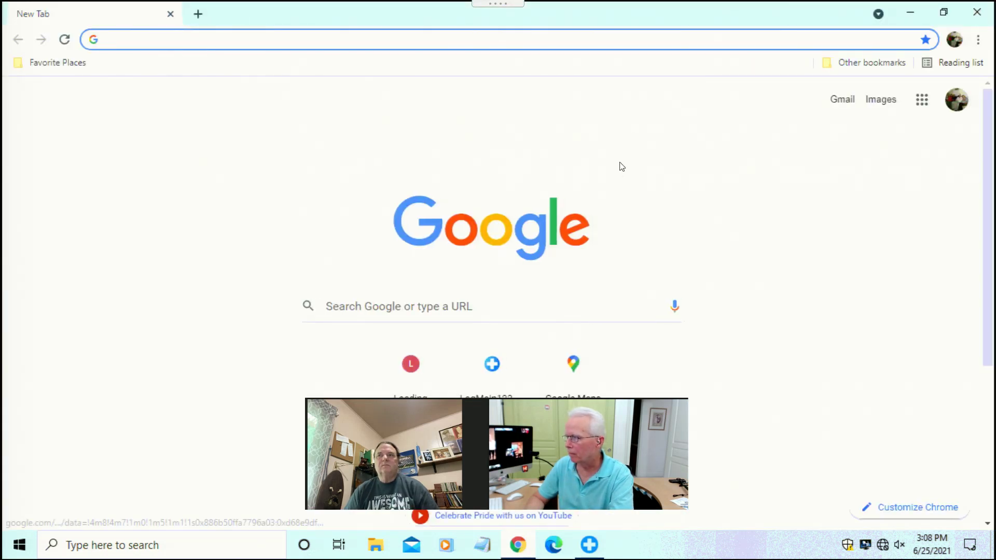
{"action": "left_click", "coordinate": [602, 39]}
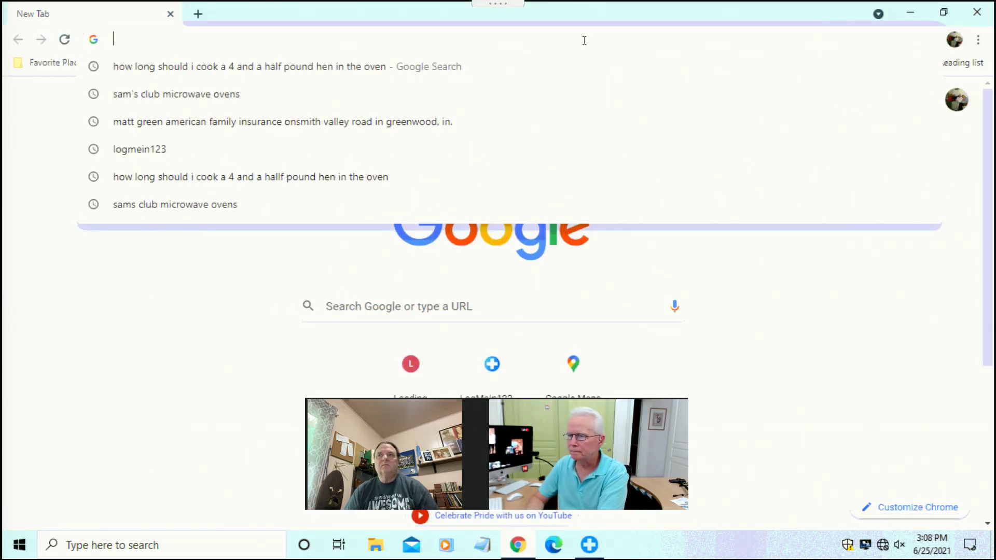
{"action": "left_click", "coordinate": [155, 67]}
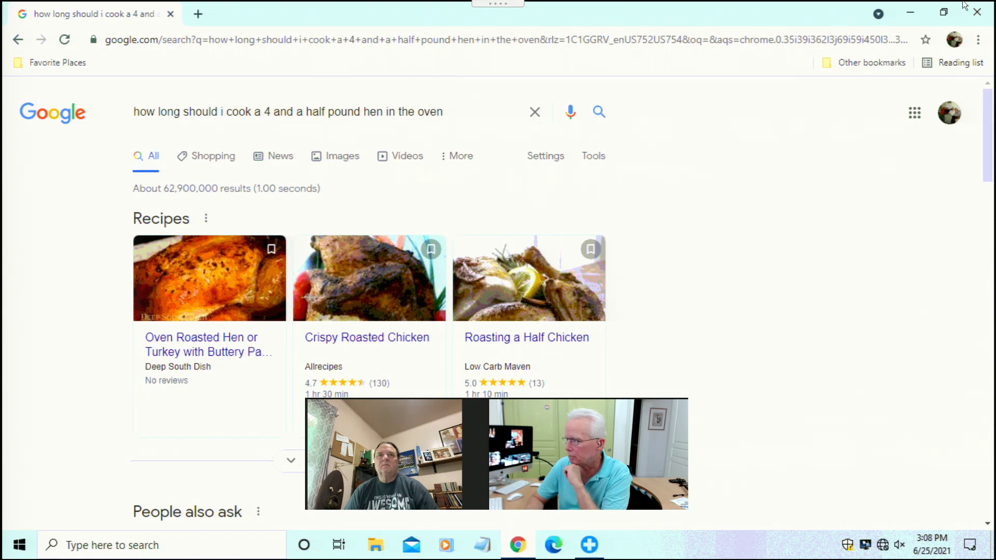
{"action": "left_click", "coordinate": [910, 12]}
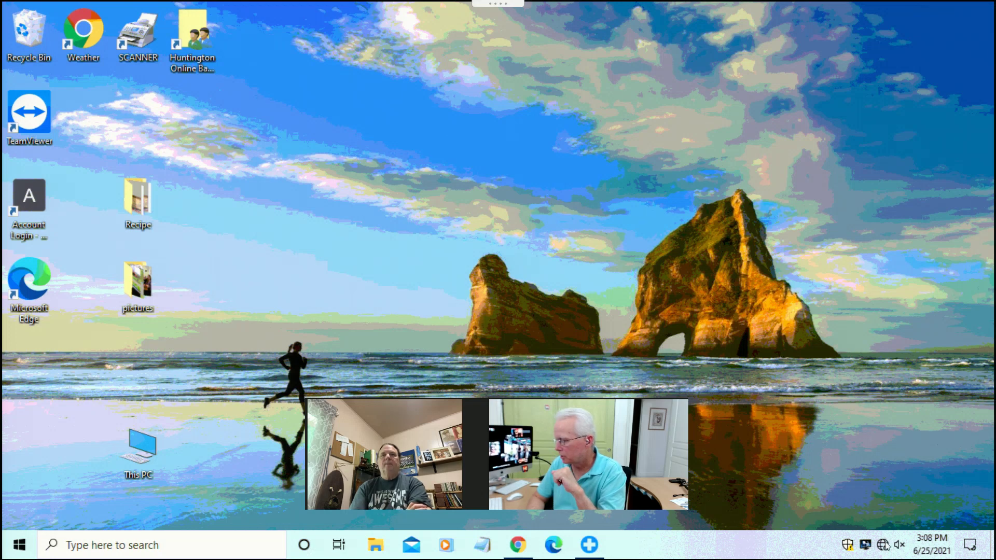
Check the network connection status and the list of available networks, and dismiss the list.
{"action": "mouse_move", "coordinate": [884, 545]}
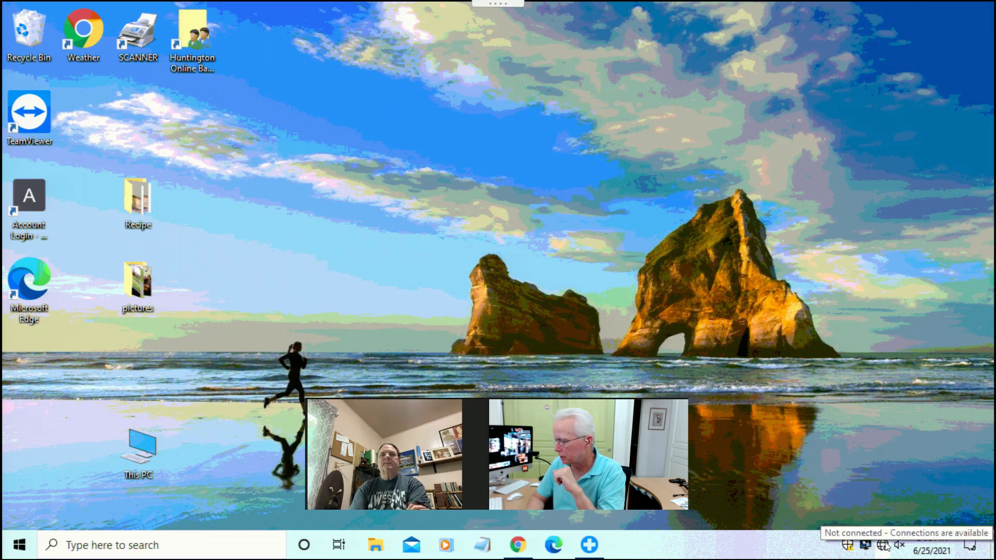
{"action": "right_click", "coordinate": [884, 545]}
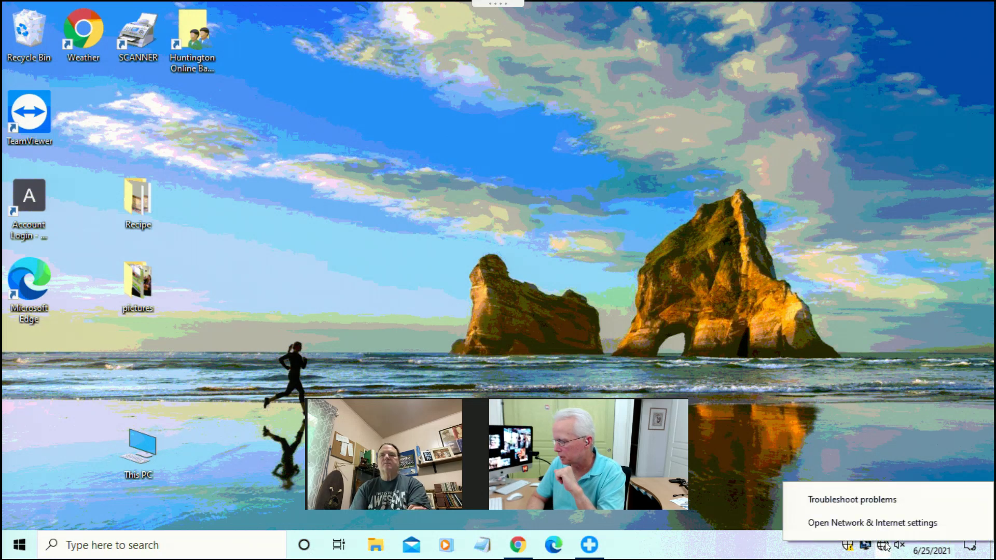
{"action": "left_click", "coordinate": [882, 545]}
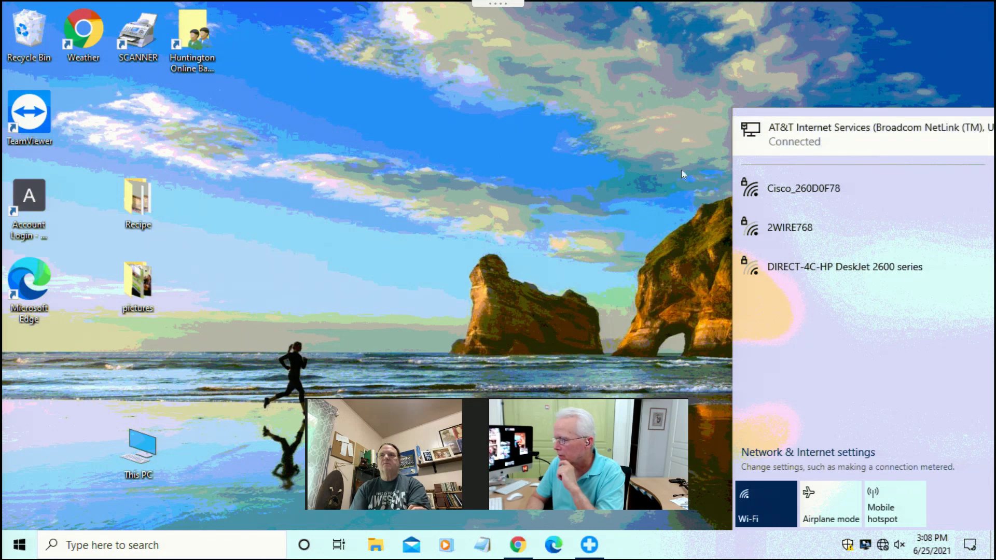
{"action": "left_click", "coordinate": [587, 184]}
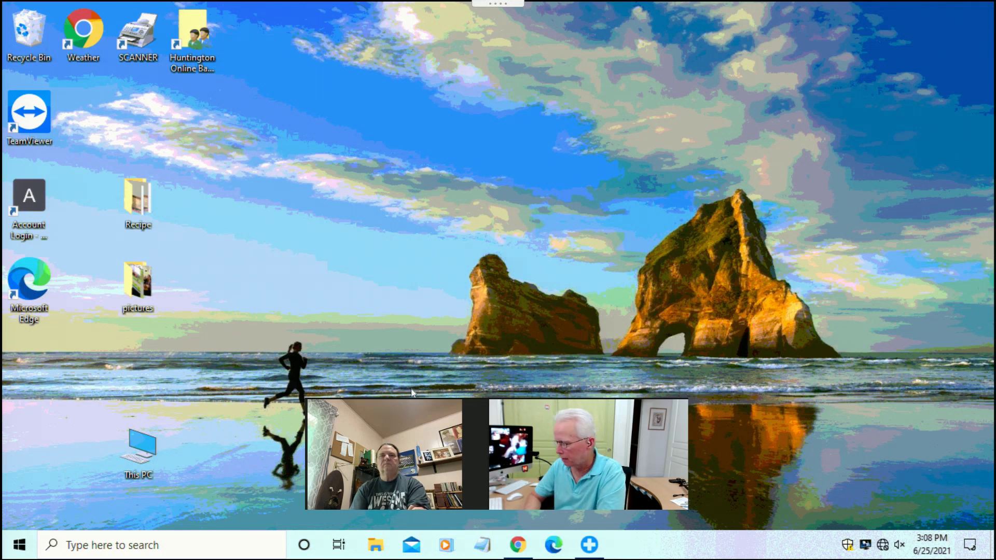
Open Windows Security and review the Account protection page.
{"action": "left_click", "coordinate": [847, 545]}
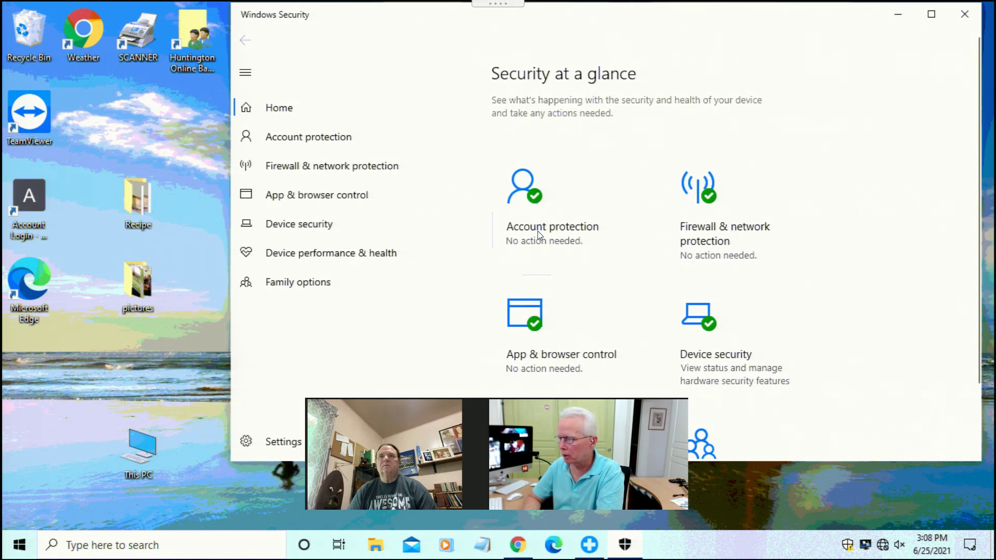
{"action": "left_click", "coordinate": [537, 231]}
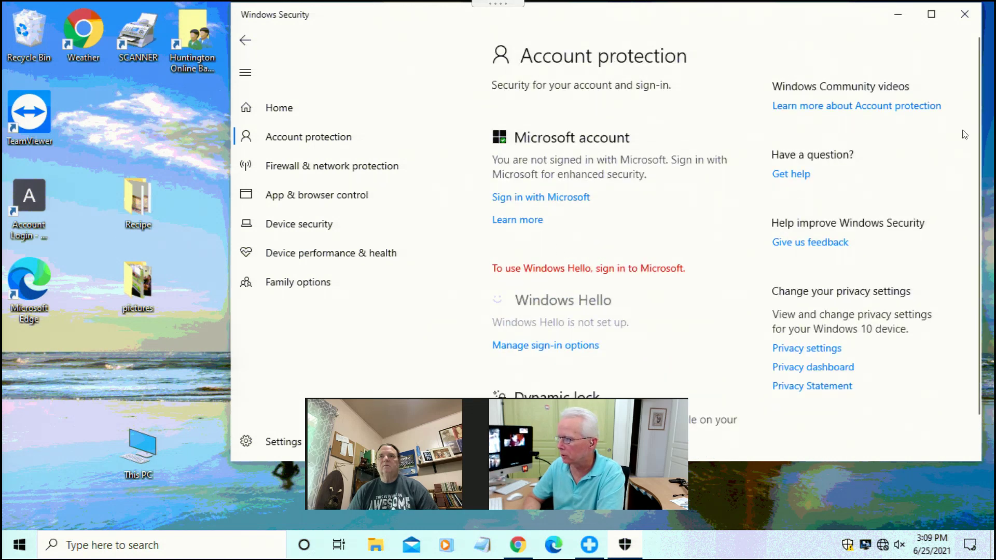
{"action": "left_click_drag", "start_coordinate": [977, 145], "coordinate": [986, 218]}
{"action": "left_click_drag", "start_coordinate": [974, 93], "coordinate": [976, 68]}
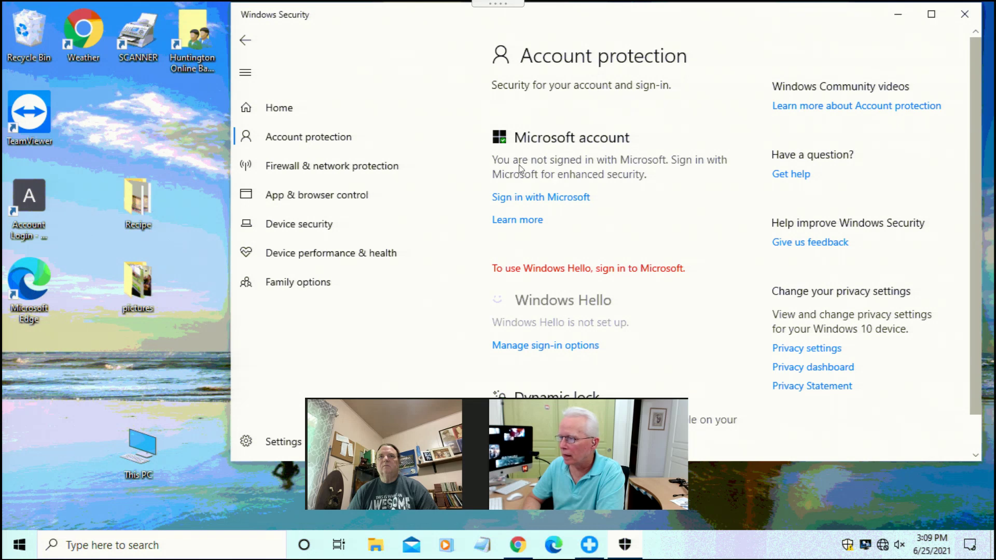
Check the Device security page and the security overview, review Account protection again, and close Windows Security.
{"action": "left_click", "coordinate": [309, 229]}
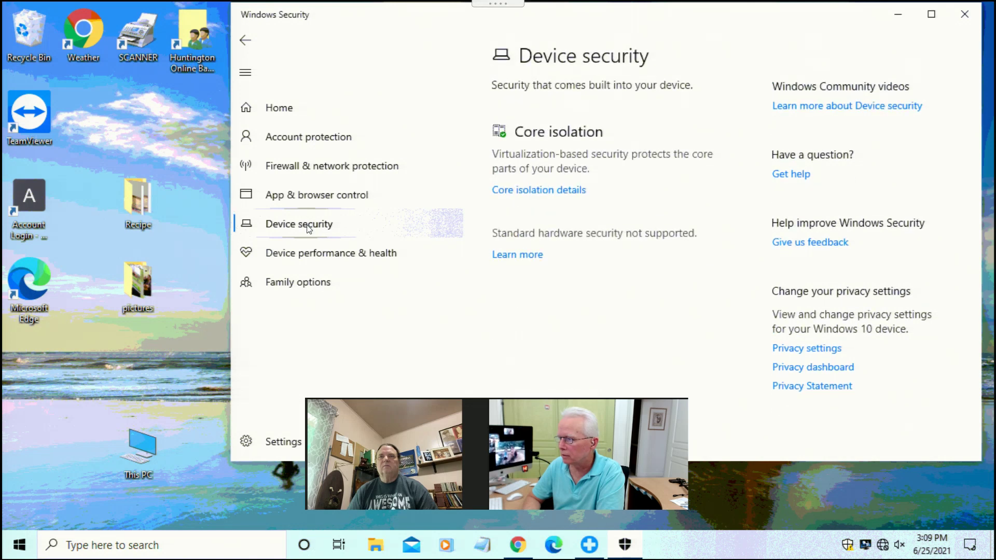
{"action": "left_click", "coordinate": [287, 115]}
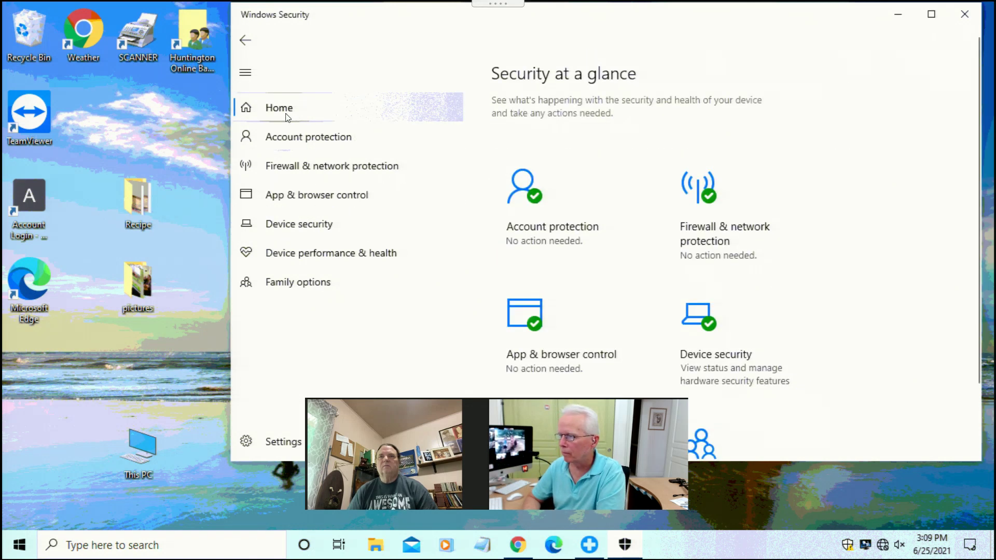
{"action": "left_click", "coordinate": [536, 236]}
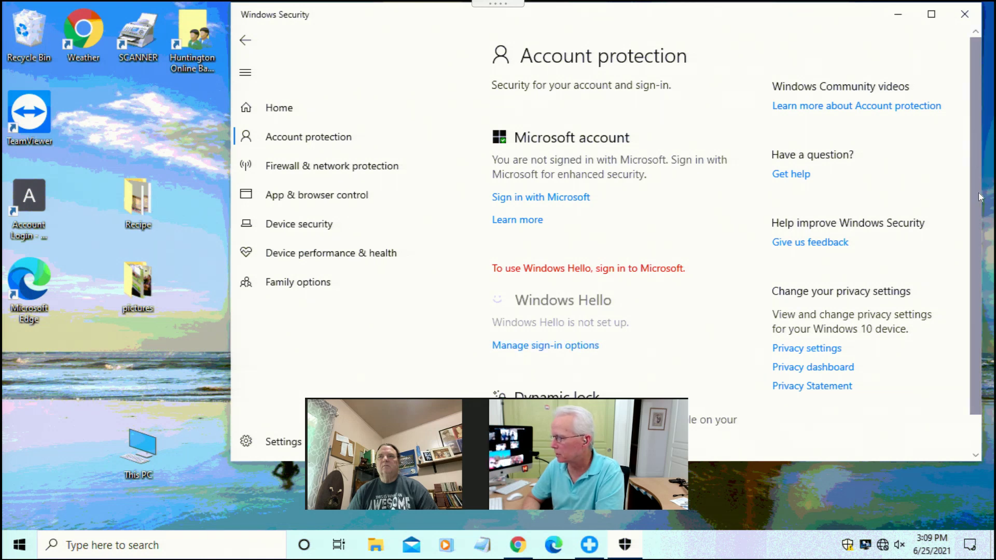
{"action": "scroll", "coordinate": [980, 244], "scroll_direction": "down", "scroll_amount": 2}
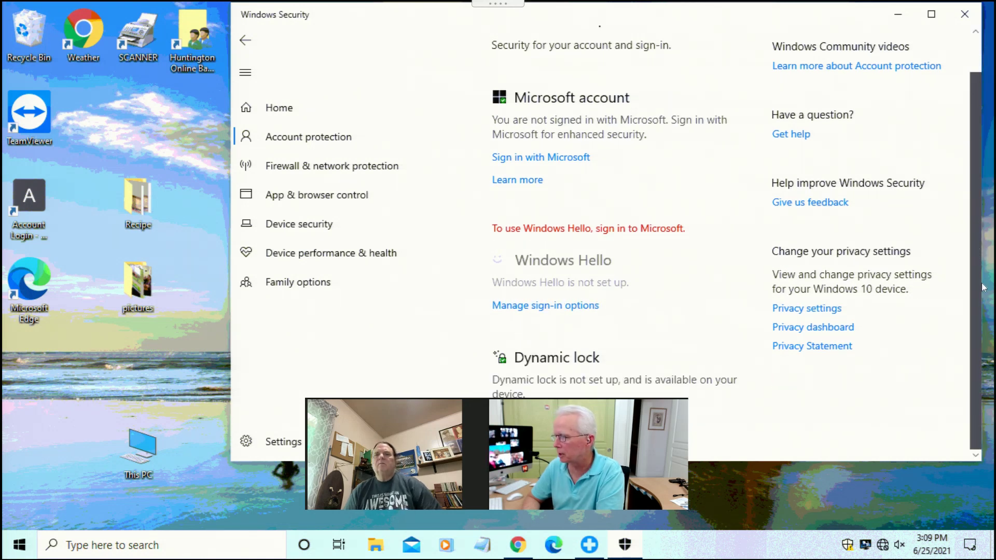
{"action": "scroll", "coordinate": [981, 140], "scroll_direction": "up", "scroll_amount": 2}
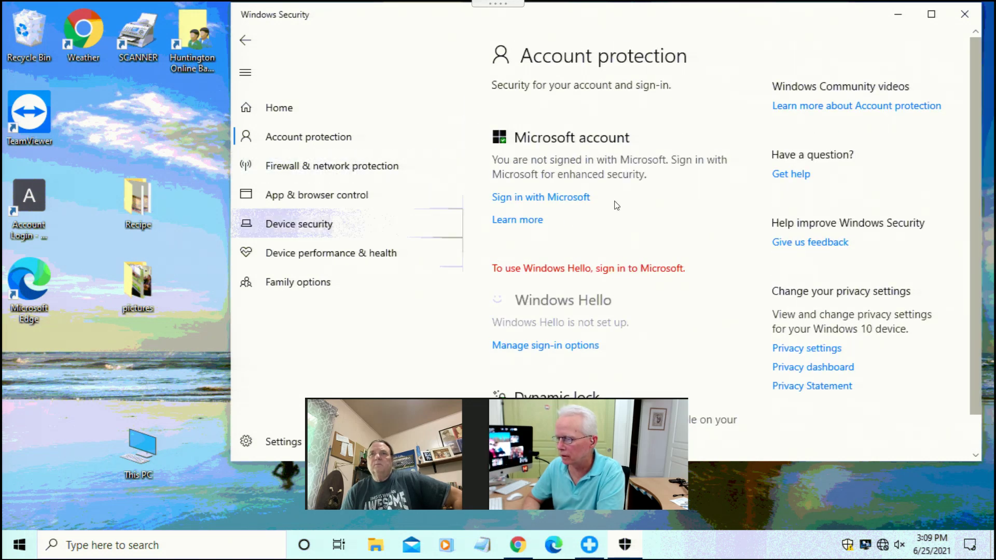
{"action": "left_click", "coordinate": [963, 18]}
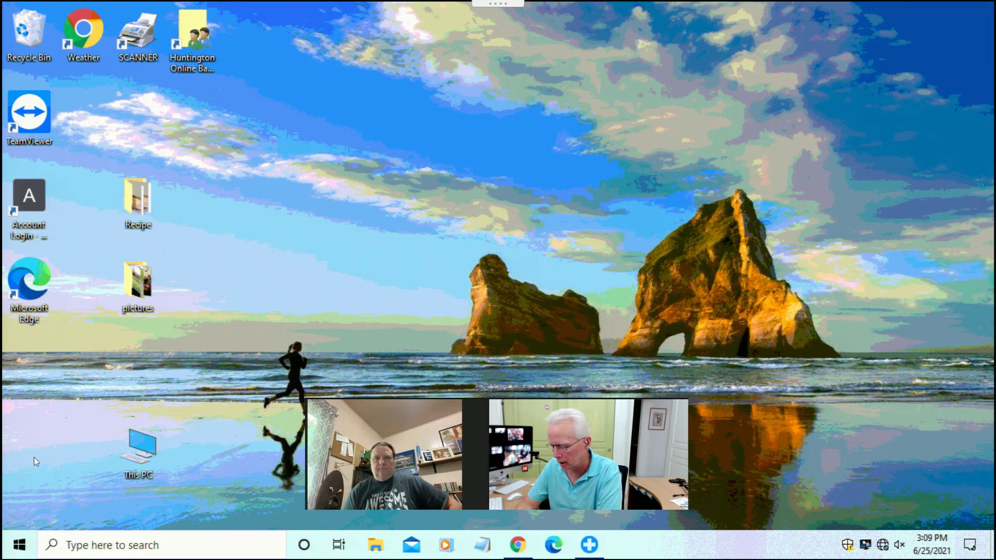
Search Windows for "system restore", open the restore point settings, and start System Restore to view the available restore points.
{"action": "key", "text": "super"}
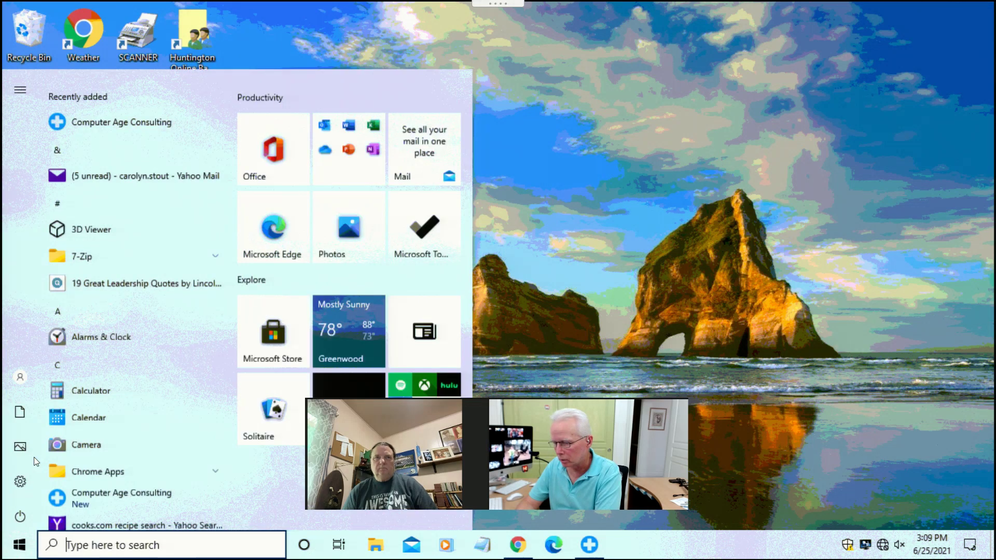
{"action": "type", "text": "system"}
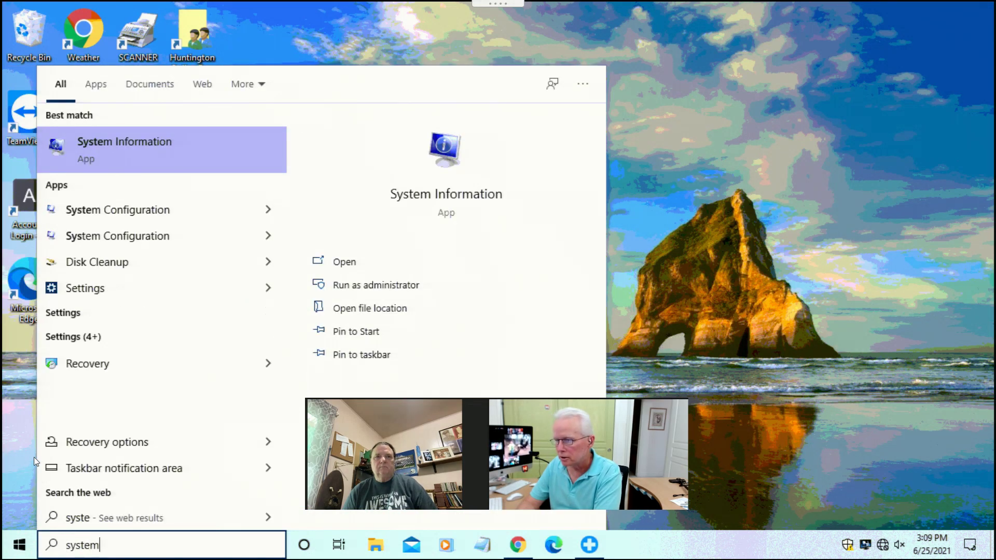
{"action": "type", "text": " res"}
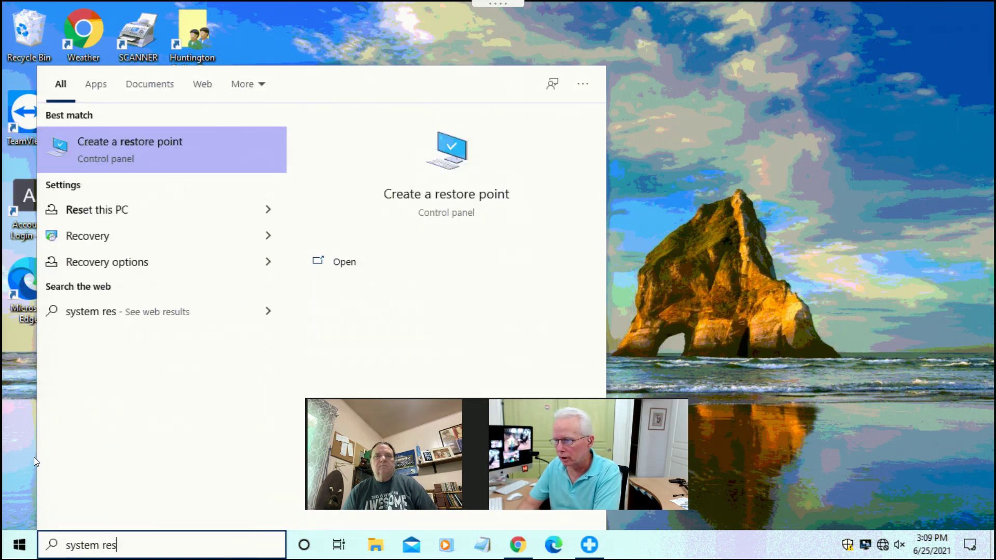
{"action": "type", "text": "tore"}
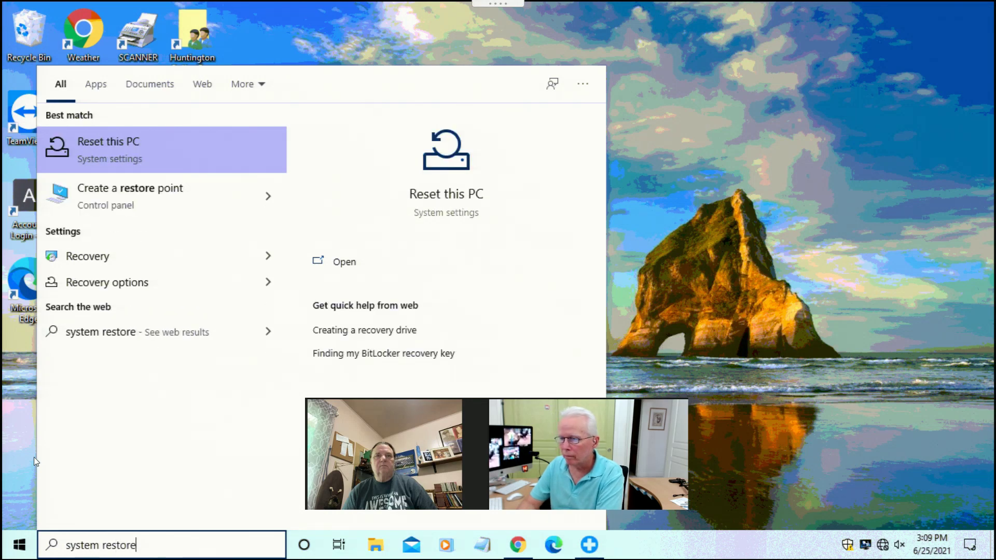
{"action": "key", "text": "Down"}
{"action": "key", "text": "Return"}
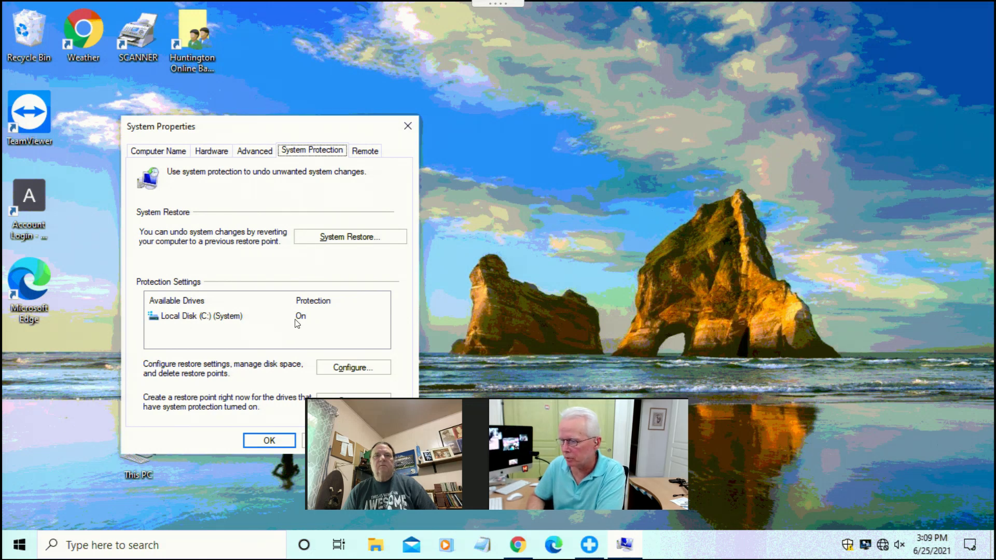
{"action": "left_click", "coordinate": [342, 240]}
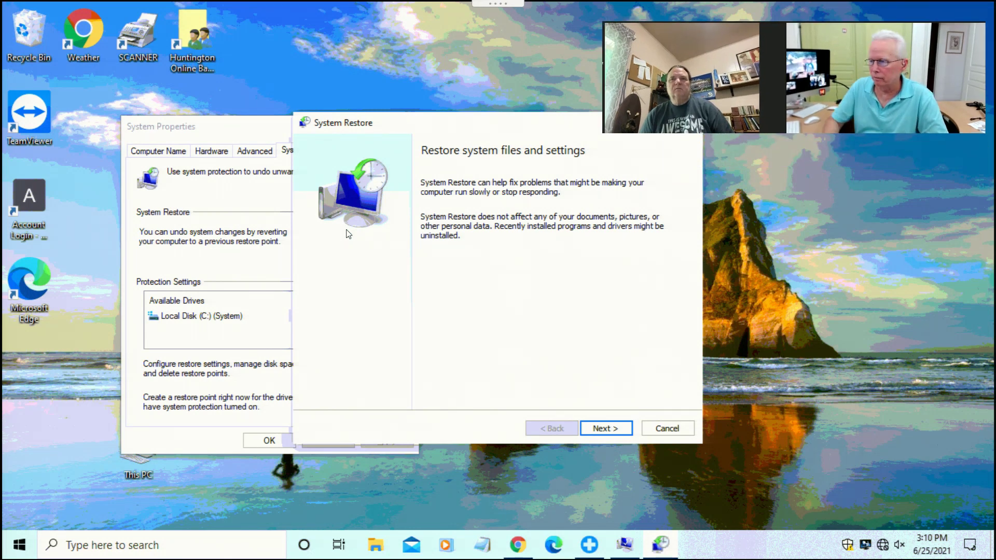
{"action": "left_click", "coordinate": [600, 429]}
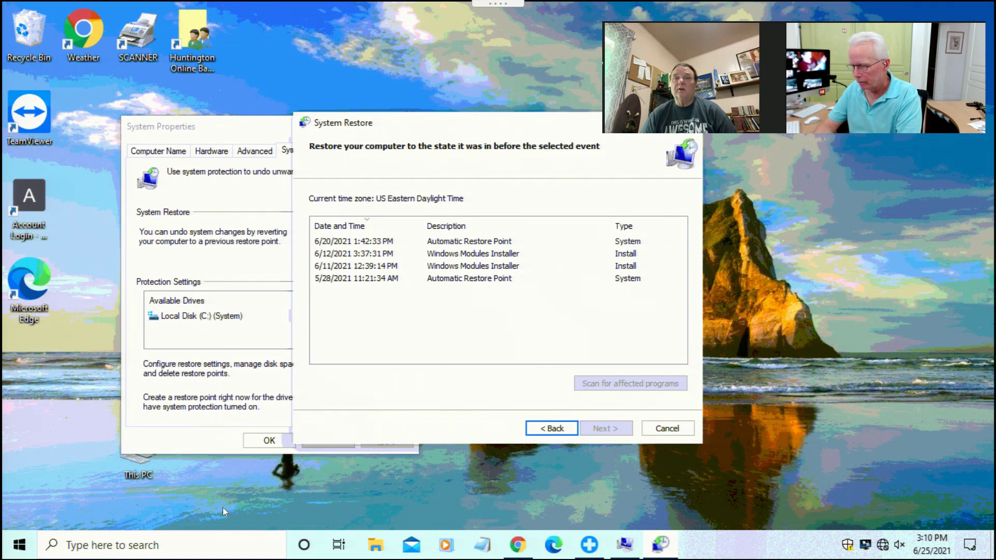
Search Windows for "windows update" and open the Windows Update settings.
{"action": "key", "text": "super"}
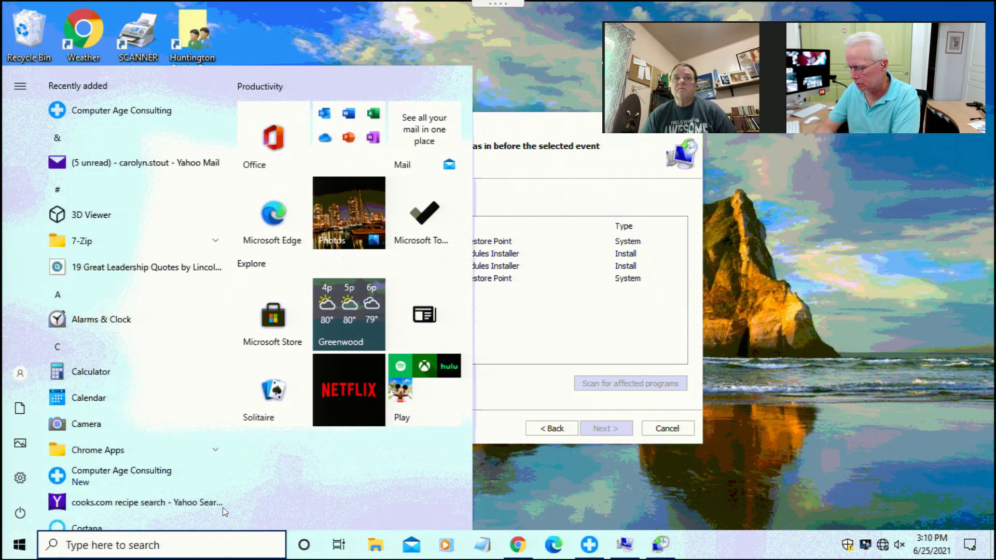
{"action": "type", "text": "windows "}
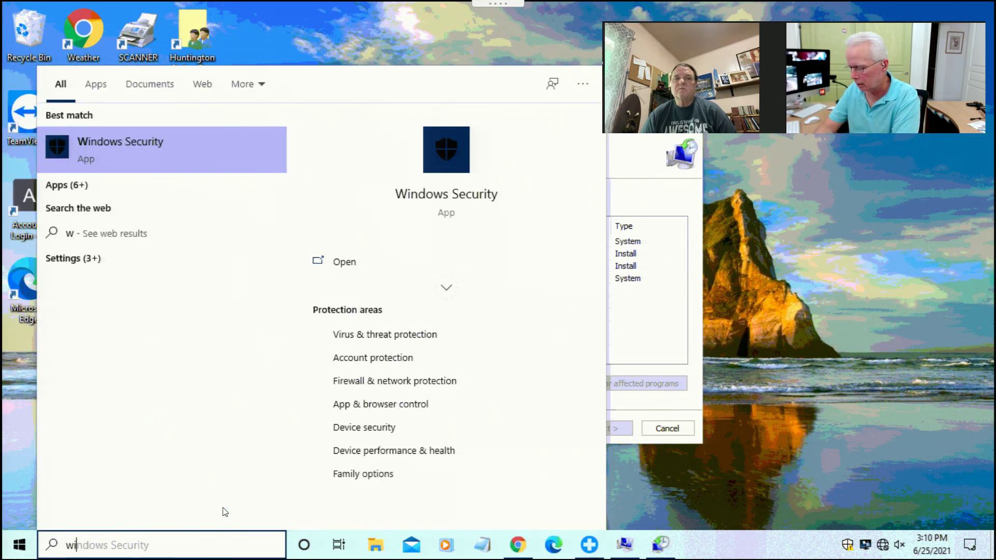
{"action": "type", "text": "update"}
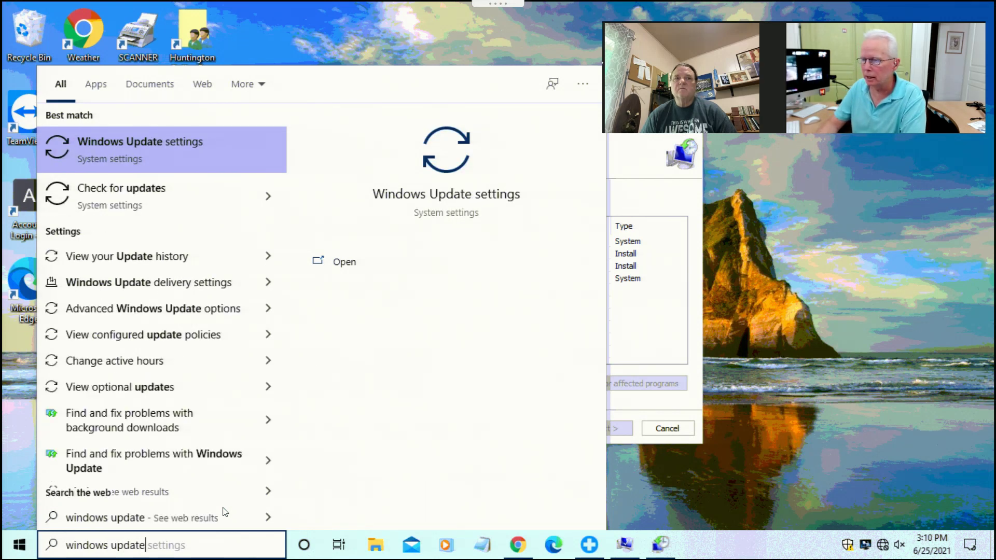
{"action": "key", "text": "Return"}
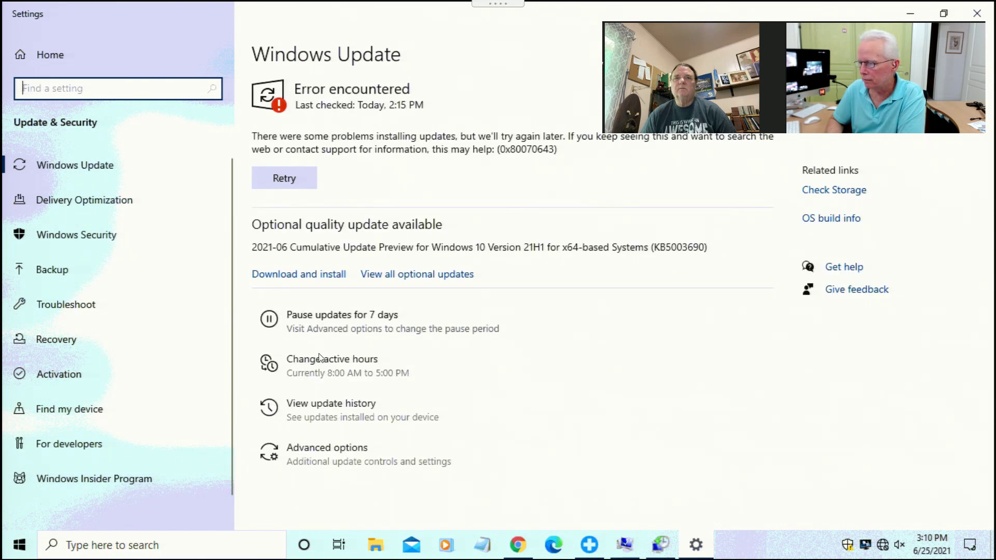
Open the update history, look through the Quality Updates, and expand Definition Updates to check the Defender Antivirus entries.
{"action": "left_click", "coordinate": [329, 409]}
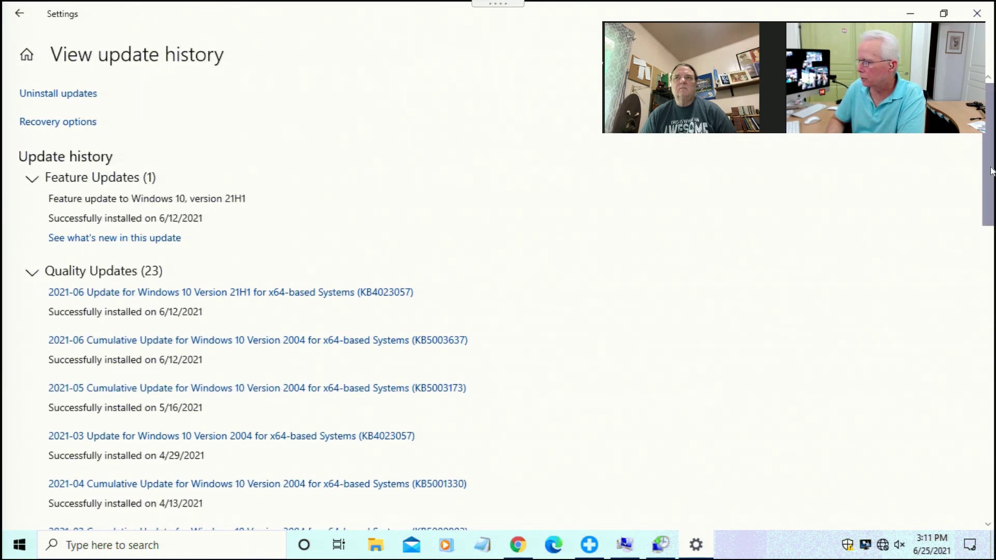
{"action": "left_click_drag", "start_coordinate": [989, 167], "coordinate": [989, 317]}
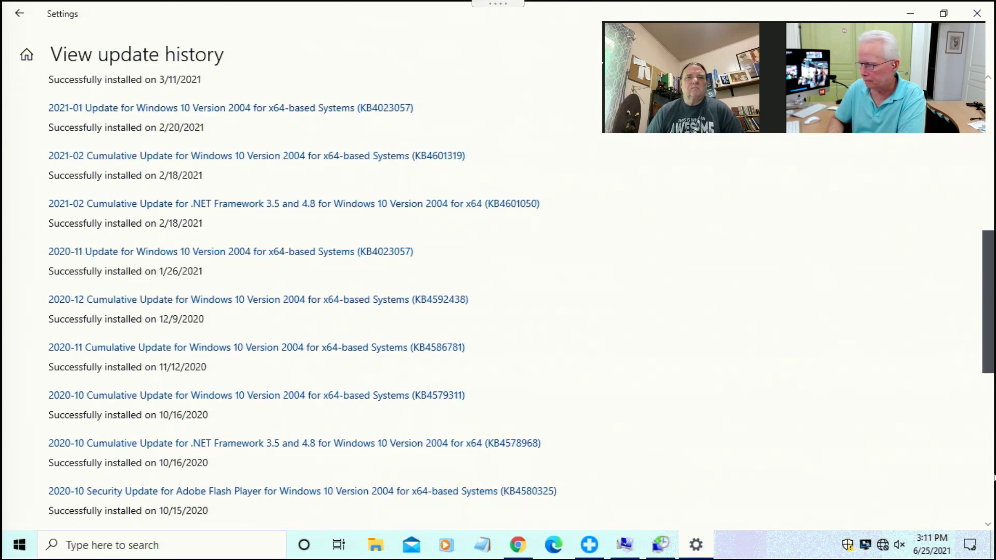
{"action": "left_click", "coordinate": [990, 513]}
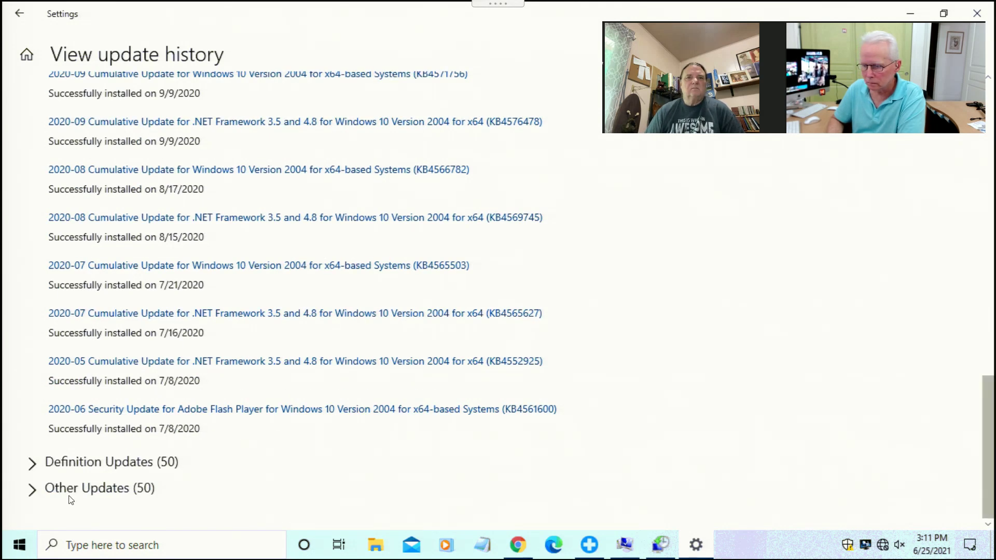
{"action": "left_click", "coordinate": [44, 465]}
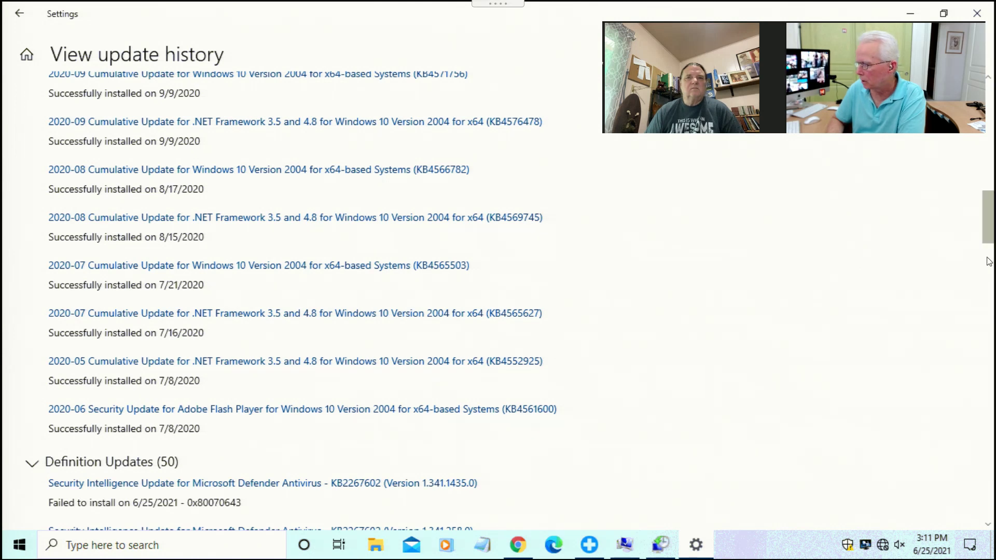
{"action": "scroll", "coordinate": [991, 244], "scroll_direction": "down", "scroll_amount": 2}
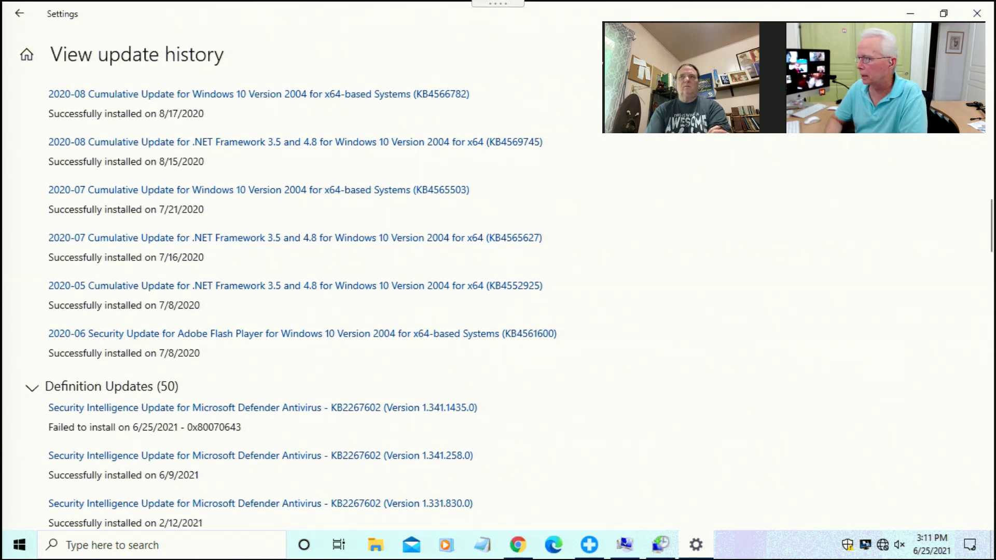
Minimize the Settings window and cancel out of System Restore and System Properties.
{"action": "left_click", "coordinate": [910, 14]}
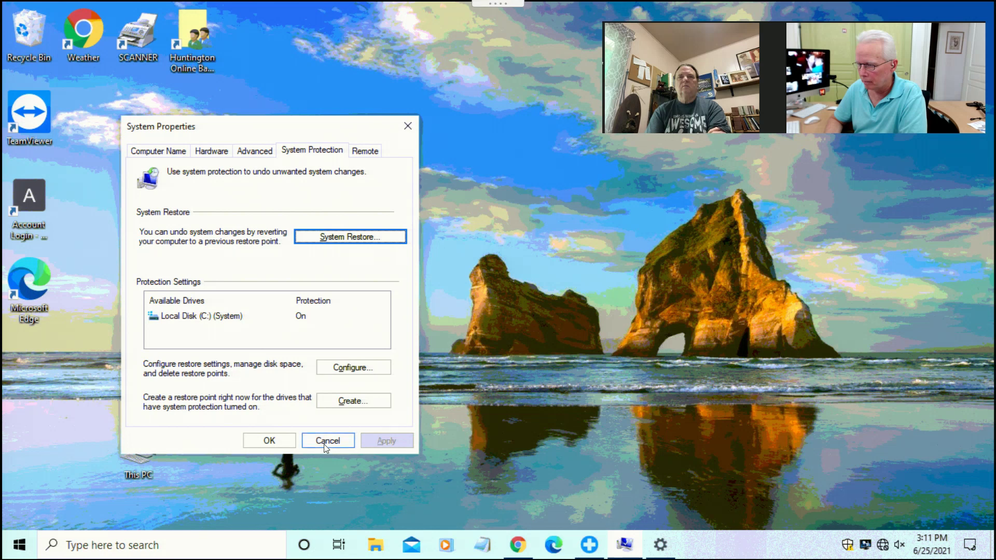
{"action": "left_click", "coordinate": [327, 440]}
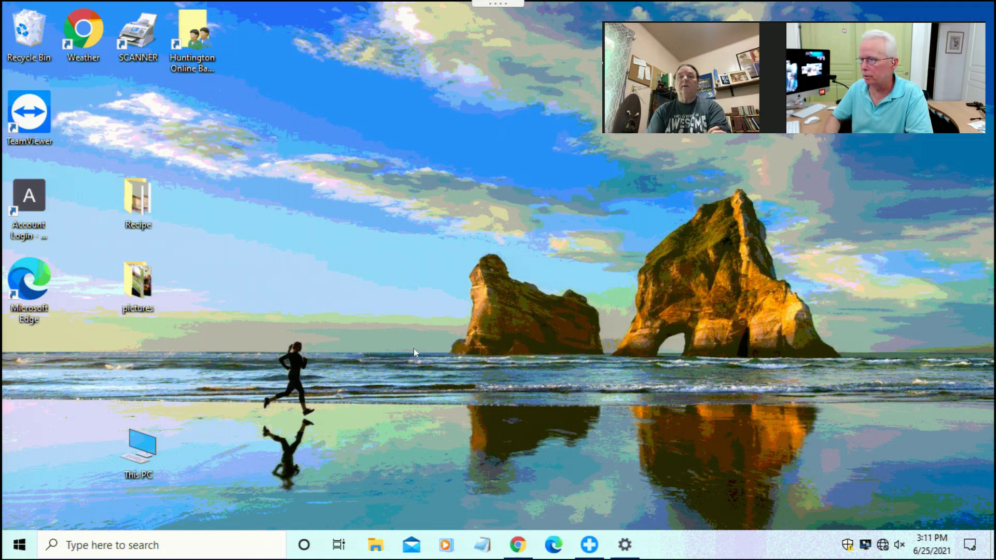
Leave the full-screen remote view, switch to the local Chrome browser, and copy the address of MajorGeeks' Enable Group Policy Editor page.
{"action": "mouse_move", "coordinate": [505, 4]}
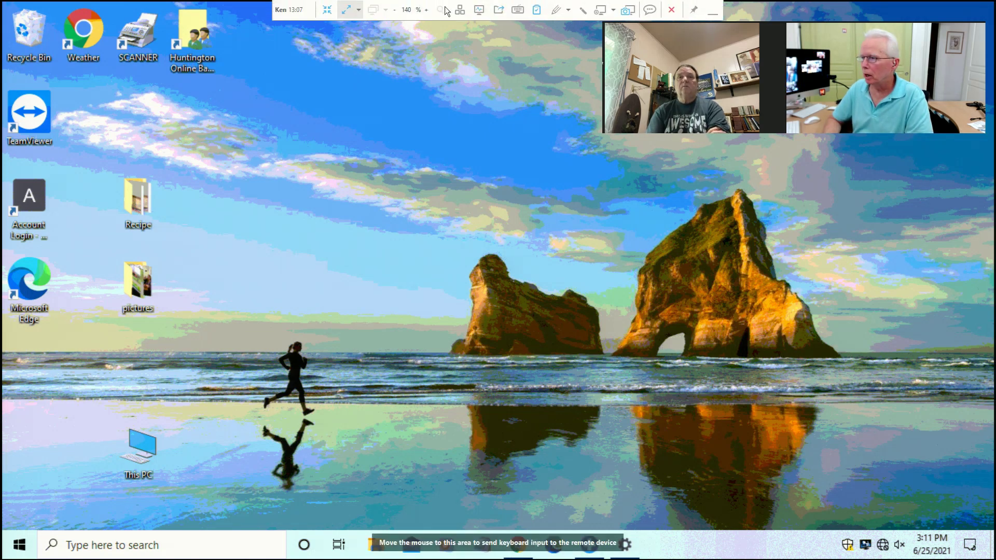
{"action": "left_click", "coordinate": [328, 6]}
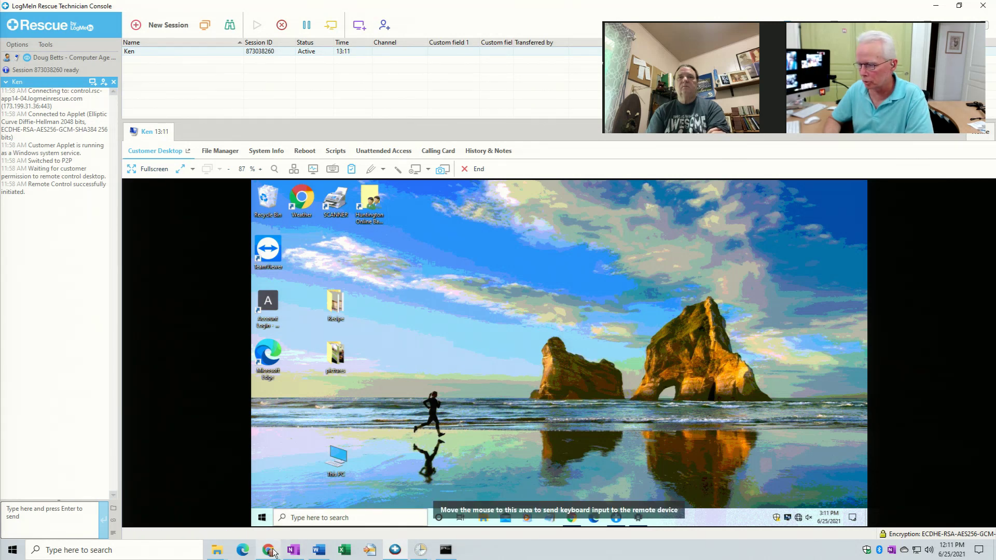
{"action": "mouse_move", "coordinate": [268, 549]}
{"action": "left_click", "coordinate": [272, 481]}
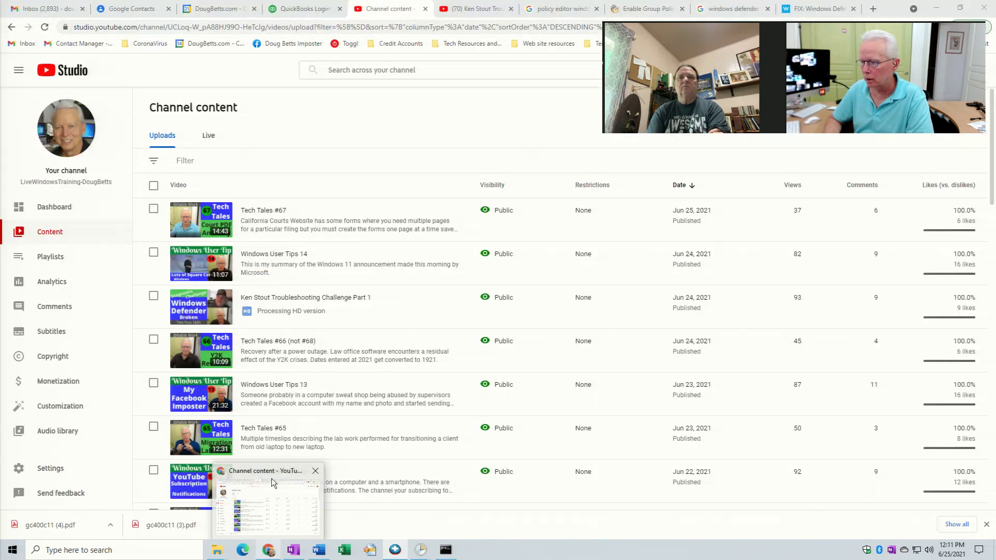
{"action": "left_click", "coordinate": [579, 15]}
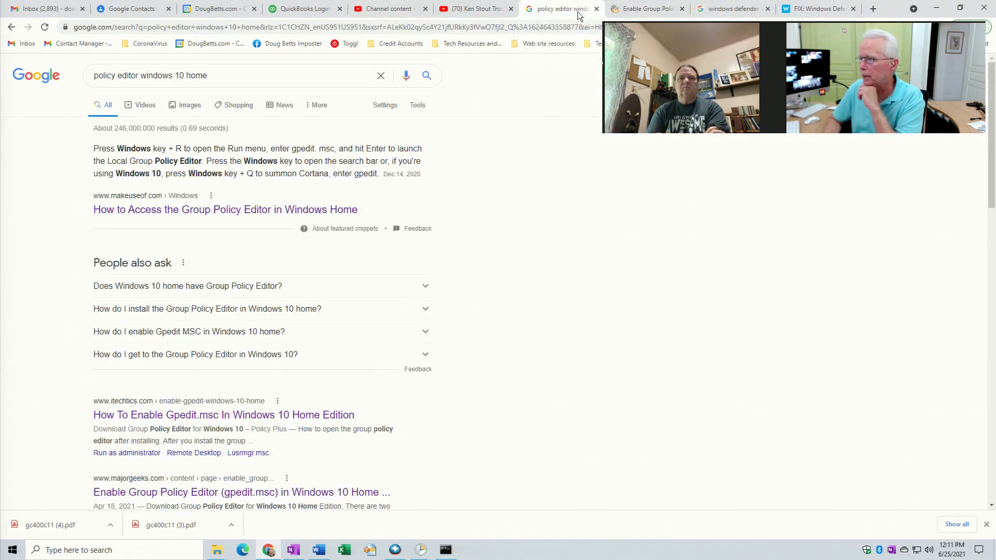
{"action": "left_click", "coordinate": [651, 16]}
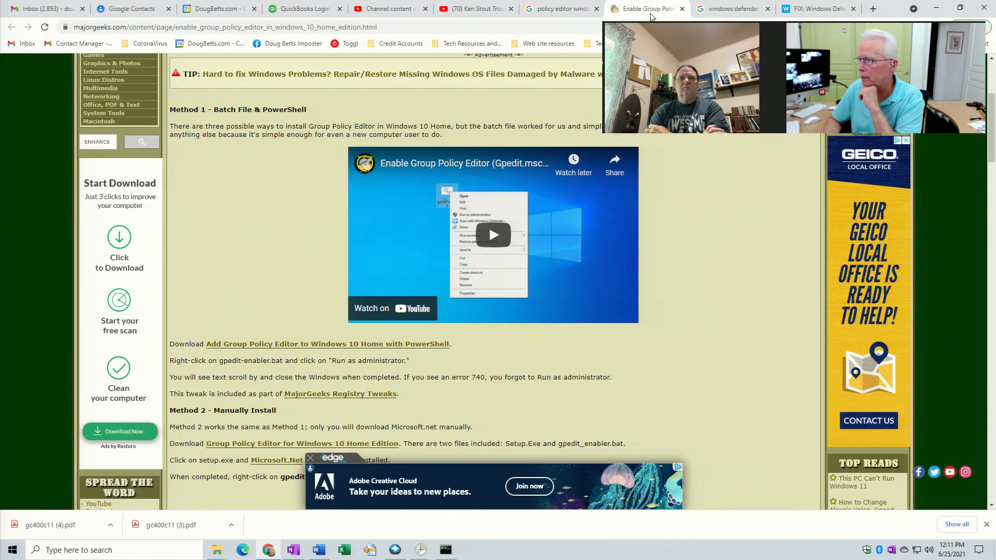
{"action": "left_click", "coordinate": [445, 29]}
{"action": "key", "text": "ctrl+c"}
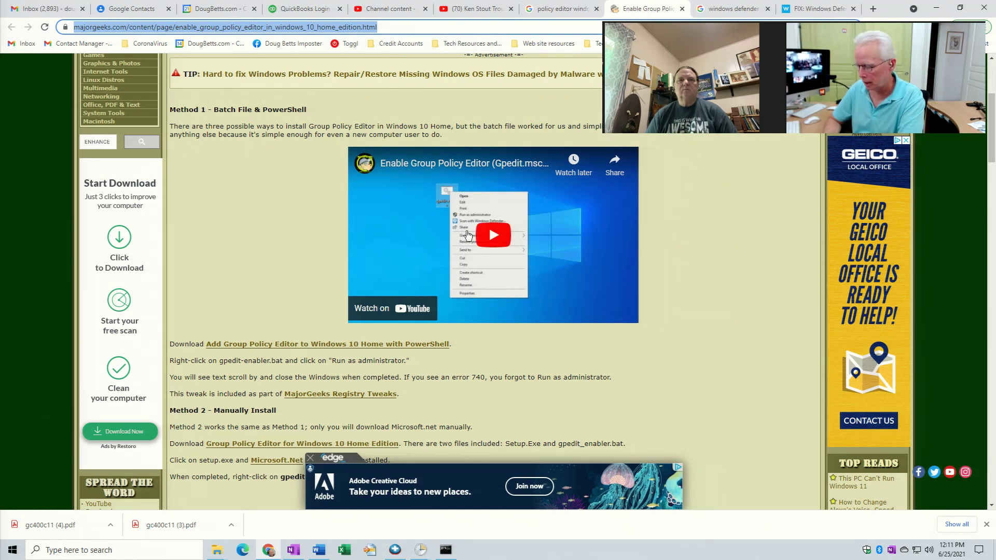
Return to the full-screen remote session in LogMeIn Rescue and load the copied MajorGeeks Group Policy Editor page in the remote Chrome.
{"action": "key", "text": "alt+Tab"}
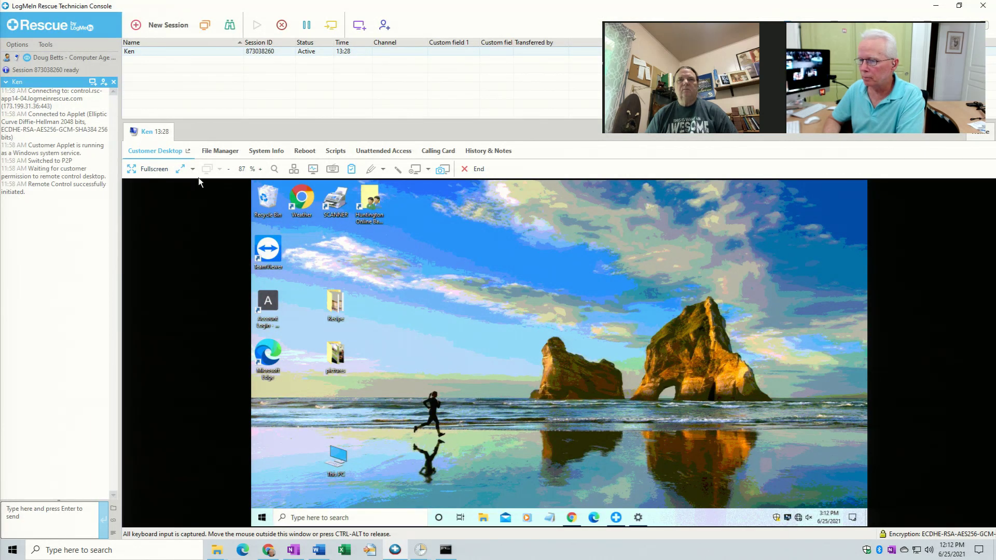
{"action": "left_click", "coordinate": [160, 174]}
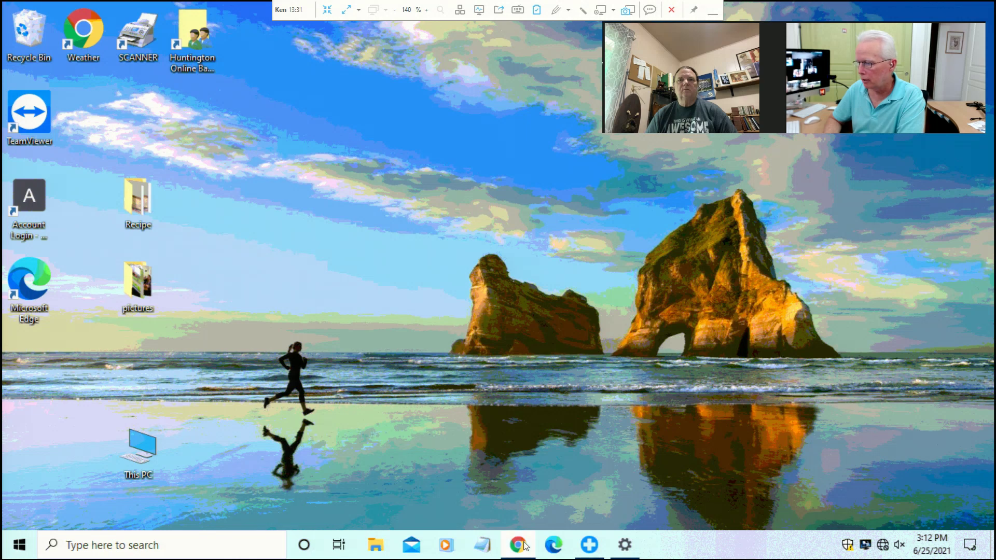
{"action": "left_click", "coordinate": [523, 519]}
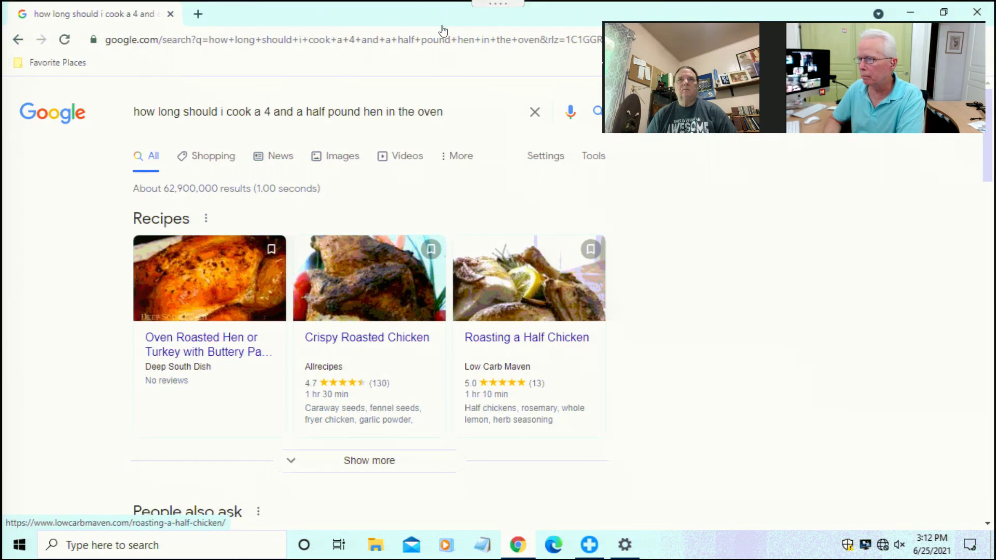
{"action": "left_click", "coordinate": [429, 40]}
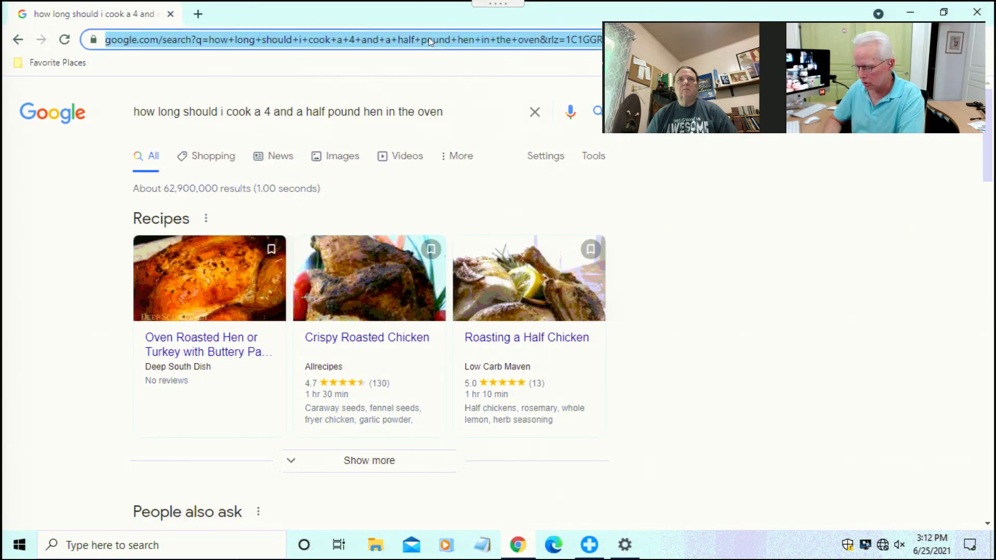
{"action": "key", "text": "ctrl+v"}
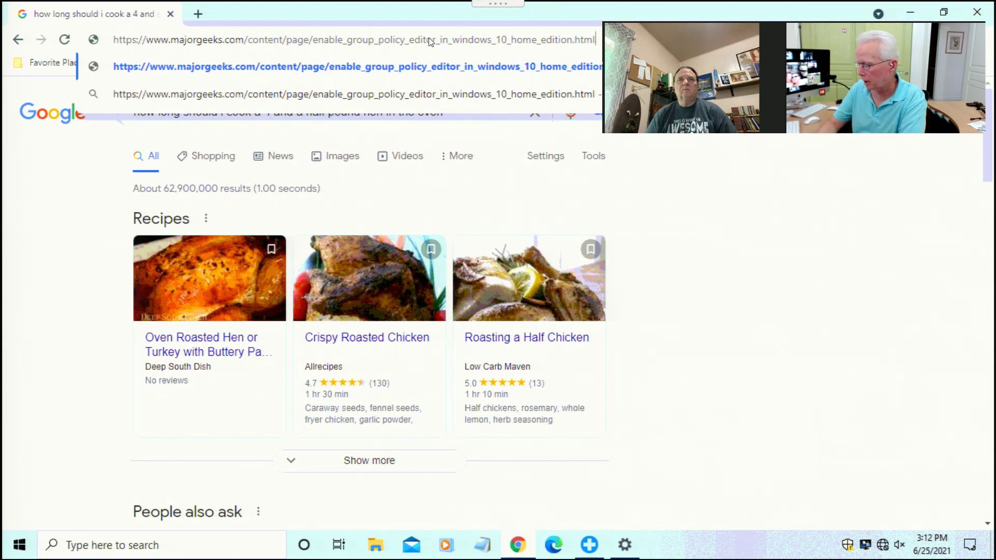
{"action": "key", "text": "Return"}
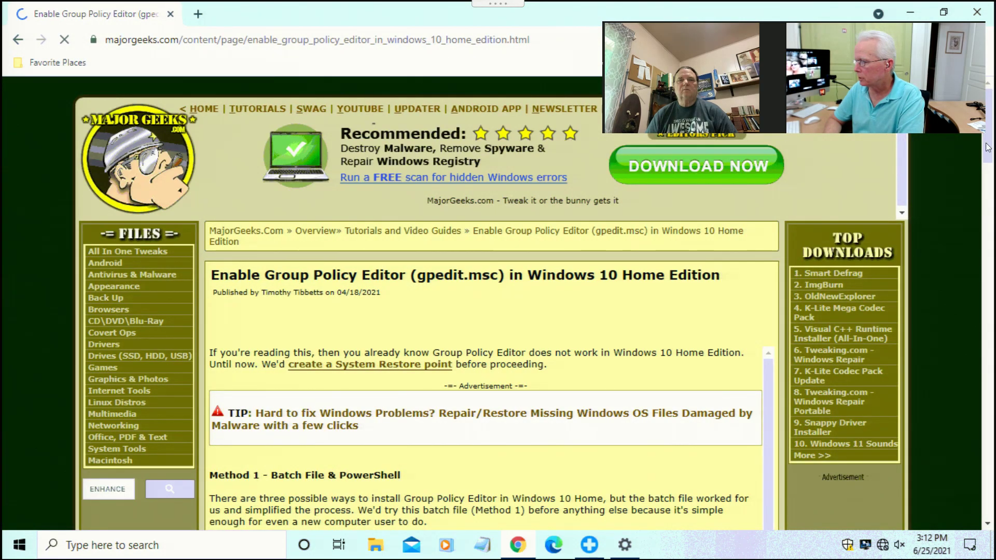
{"action": "left_click_drag", "start_coordinate": [986, 147], "coordinate": [993, 224]}
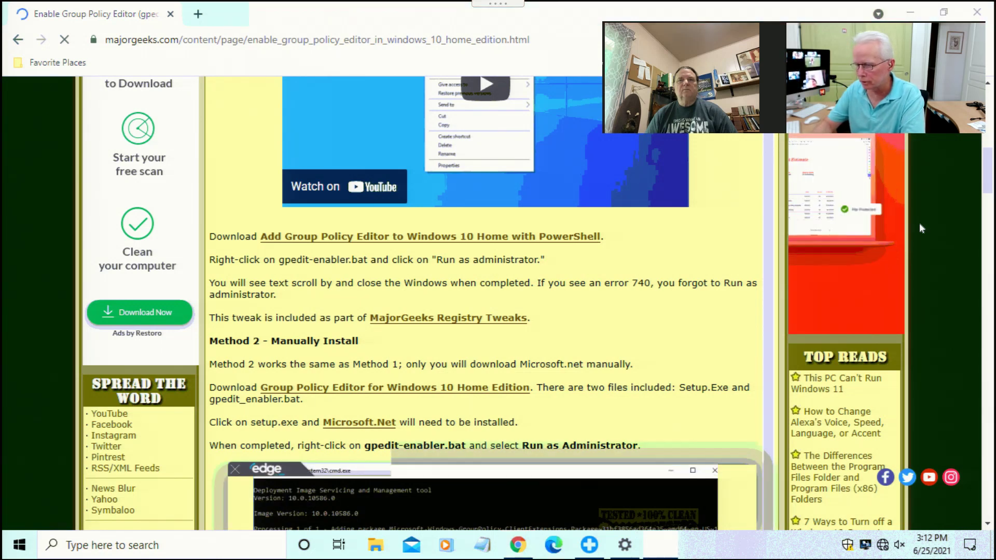
Run winver to check the Windows edition and version, and dismiss the About Windows dialog.
{"action": "key", "text": "super+r"}
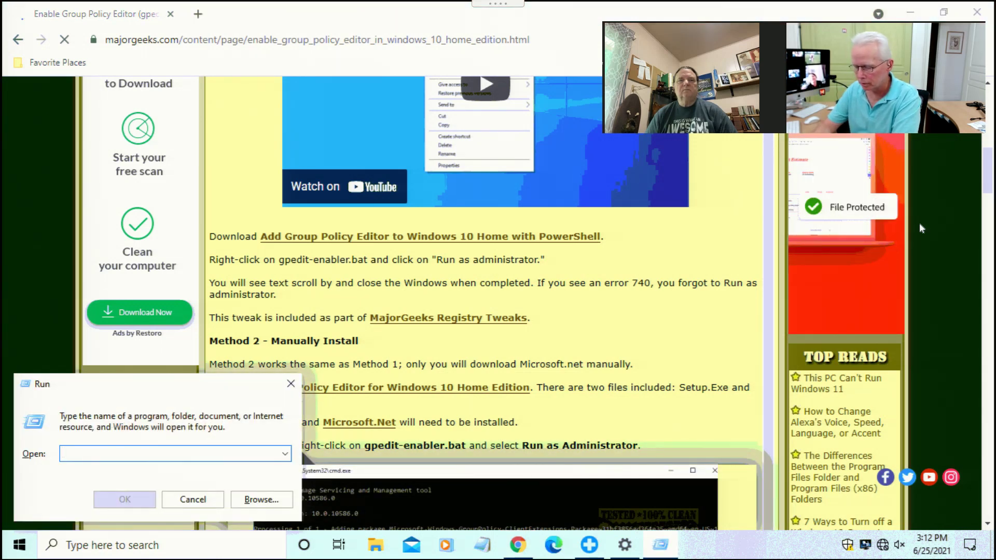
{"action": "type", "text": "winver"}
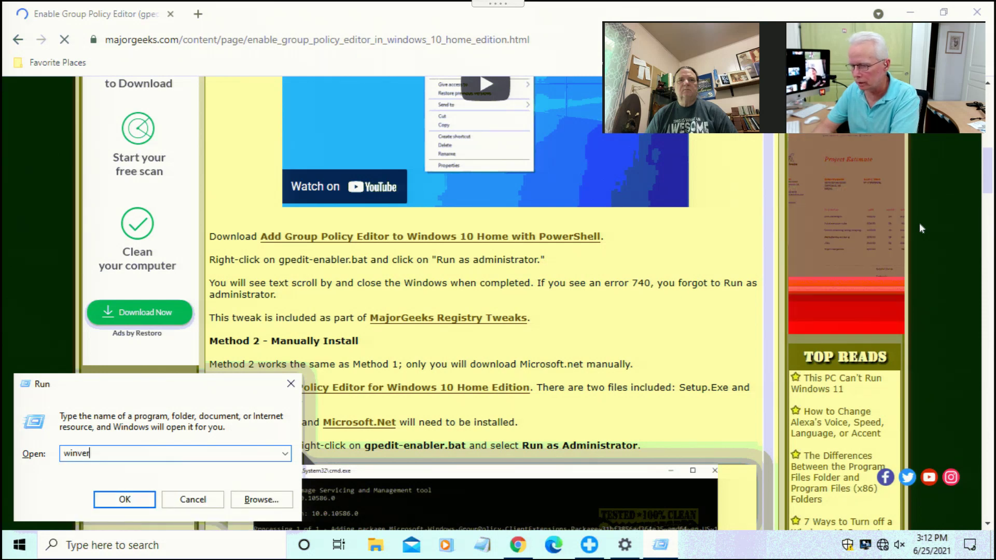
{"action": "key", "text": "Return"}
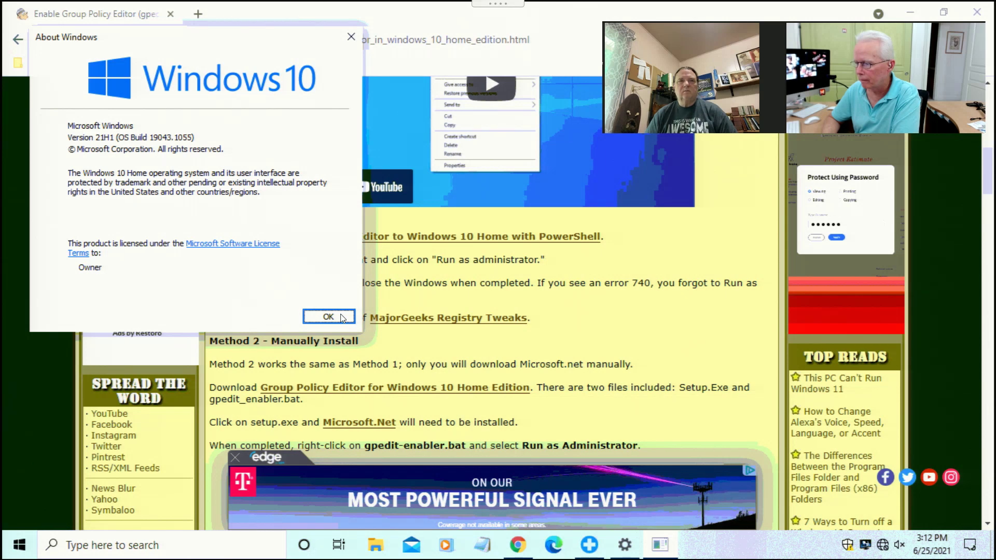
{"action": "left_click", "coordinate": [402, 317]}
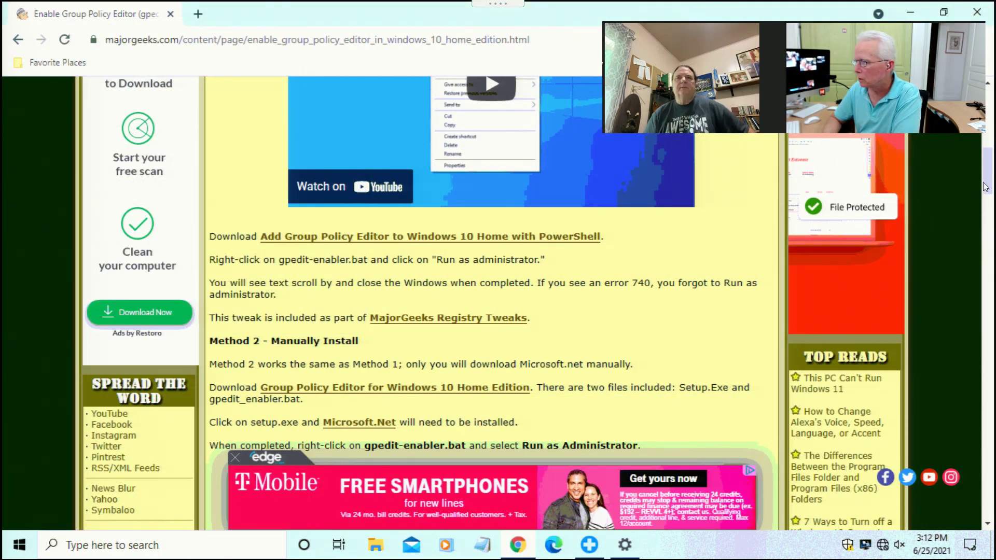
Open the "Add Group Policy Editor to Windows 10 Home with PowerShell" download link in a new tab and switch to it.
{"action": "mouse_move", "coordinate": [984, 183]}
{"action": "left_mouse_down"}
{"action": "mouse_move", "coordinate": [985, 159]}
{"action": "mouse_move", "coordinate": [989, 181]}
{"action": "left_mouse_up"}
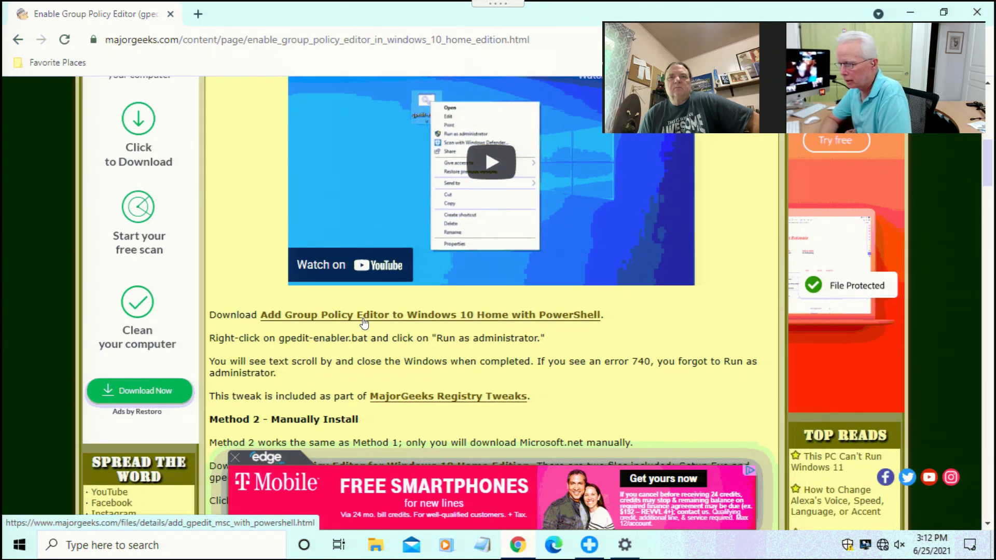
{"action": "right_click", "coordinate": [508, 320]}
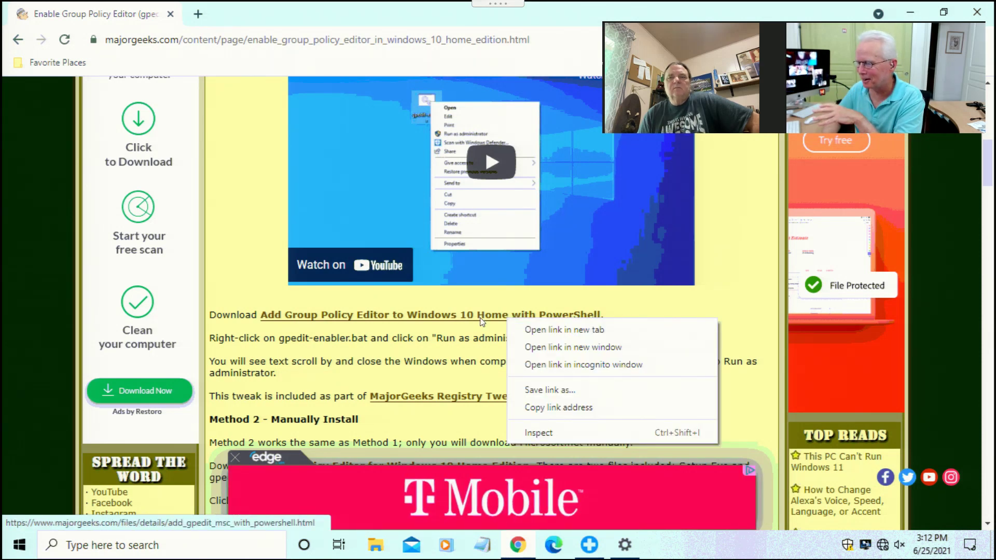
{"action": "left_click", "coordinate": [541, 336]}
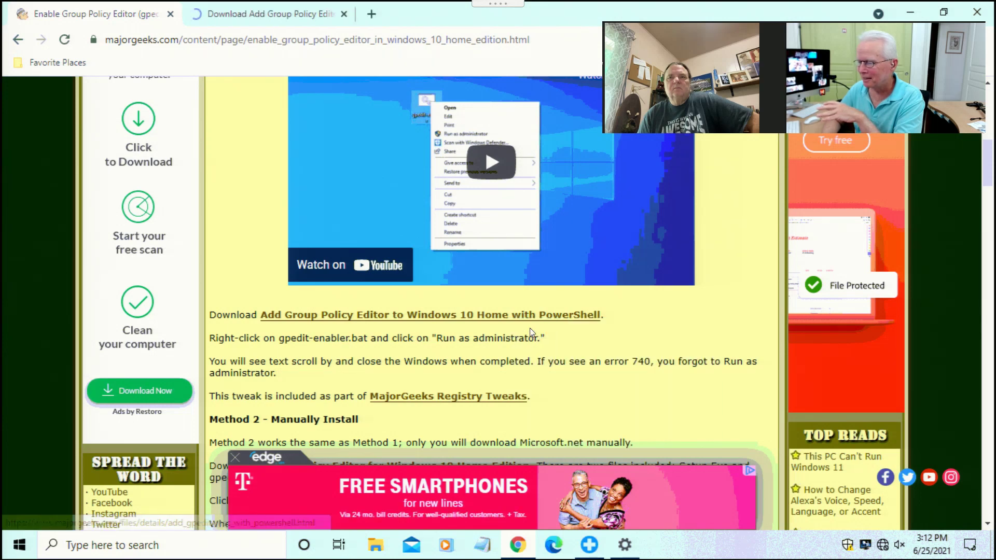
{"action": "left_click", "coordinate": [275, 16]}
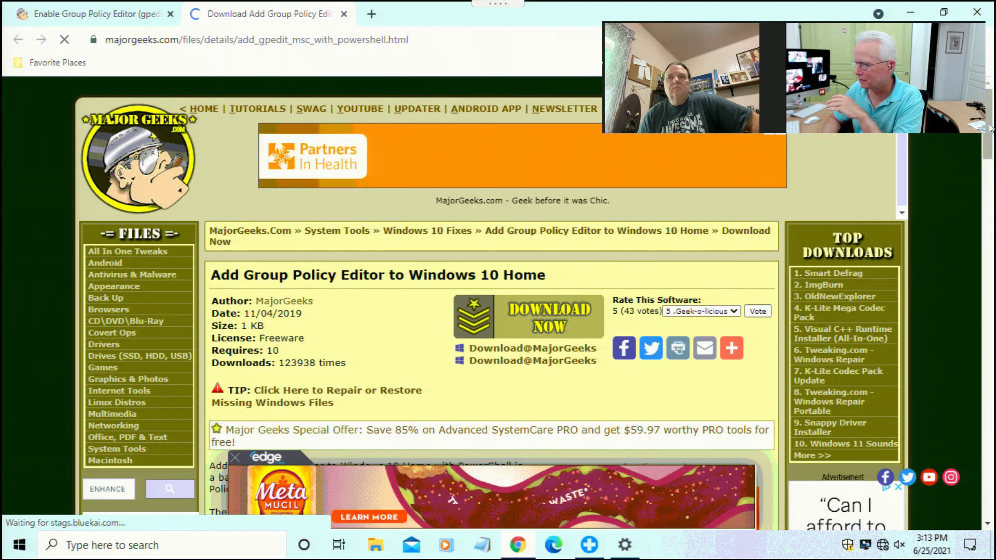
Read through the download page's instructions, download the Add Group Policy Editor zip from MajorGeeks, and show the file in its folder.
{"action": "scroll", "coordinate": [989, 128], "scroll_direction": "down", "scroll_amount": 3}
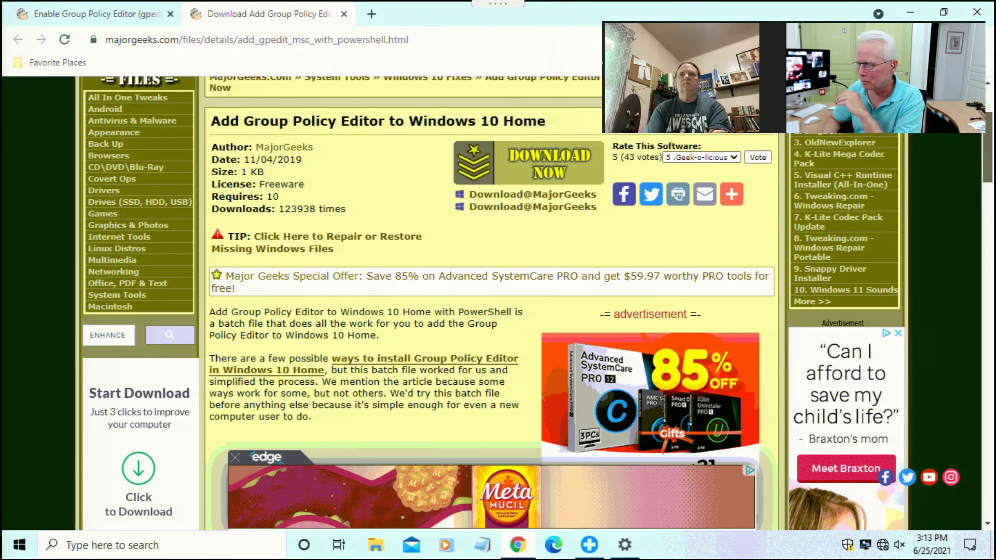
{"action": "scroll", "coordinate": [989, 193], "scroll_direction": "down", "scroll_amount": 1}
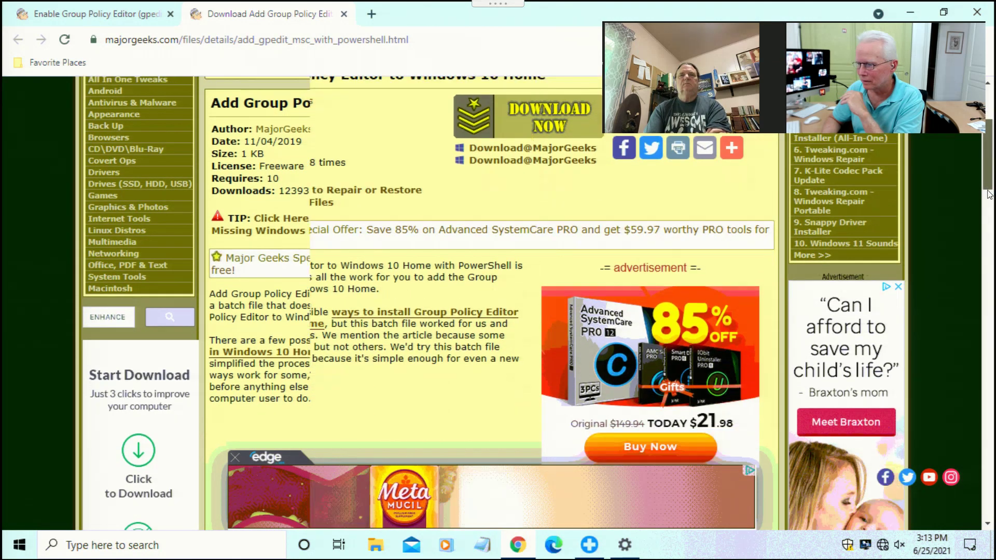
{"action": "scroll", "coordinate": [989, 194], "scroll_direction": "down", "scroll_amount": 5}
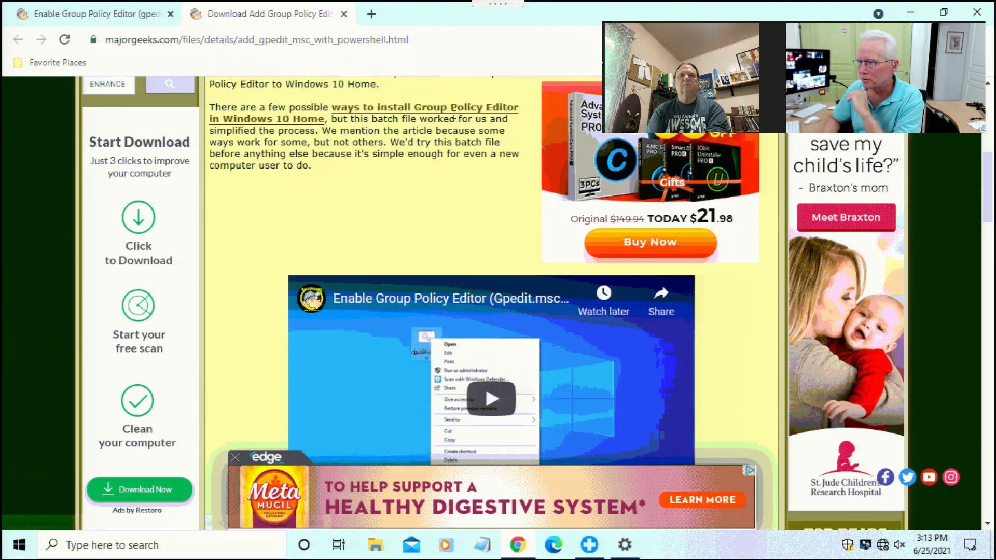
{"action": "left_click_drag", "start_coordinate": [988, 163], "coordinate": [981, 216]}
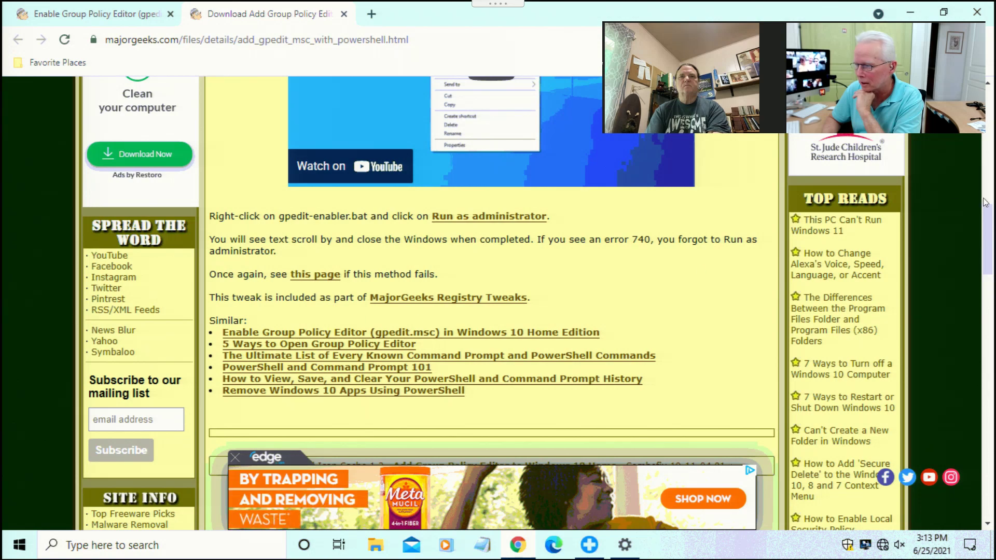
{"action": "scroll", "coordinate": [989, 188], "scroll_direction": "up", "scroll_amount": 10}
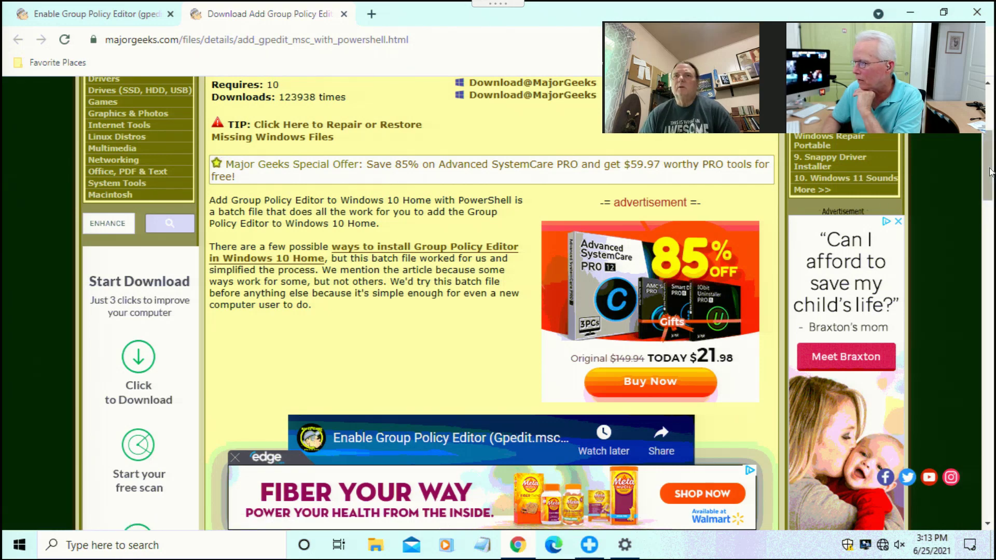
{"action": "scroll", "coordinate": [991, 126], "scroll_direction": "up", "scroll_amount": 5}
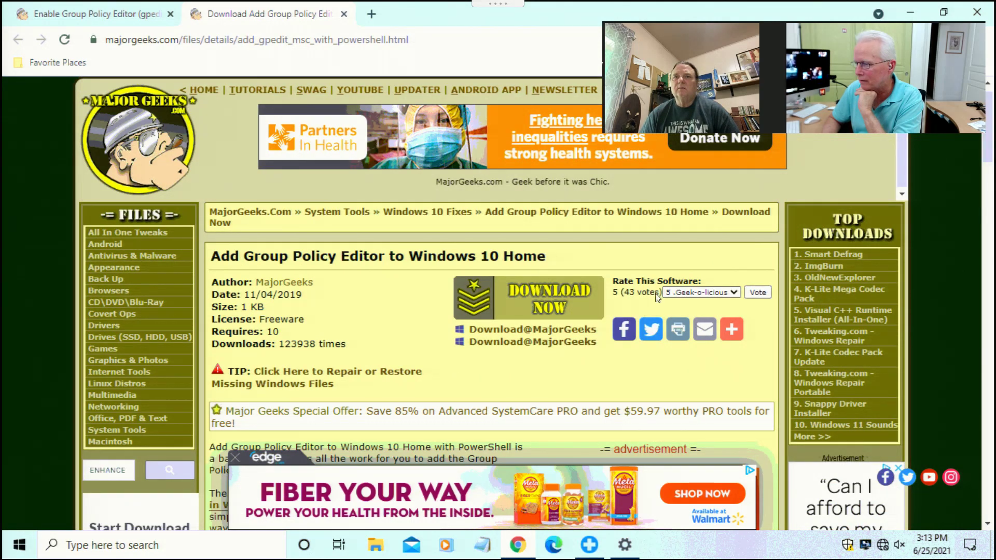
{"action": "left_click", "coordinate": [545, 303]}
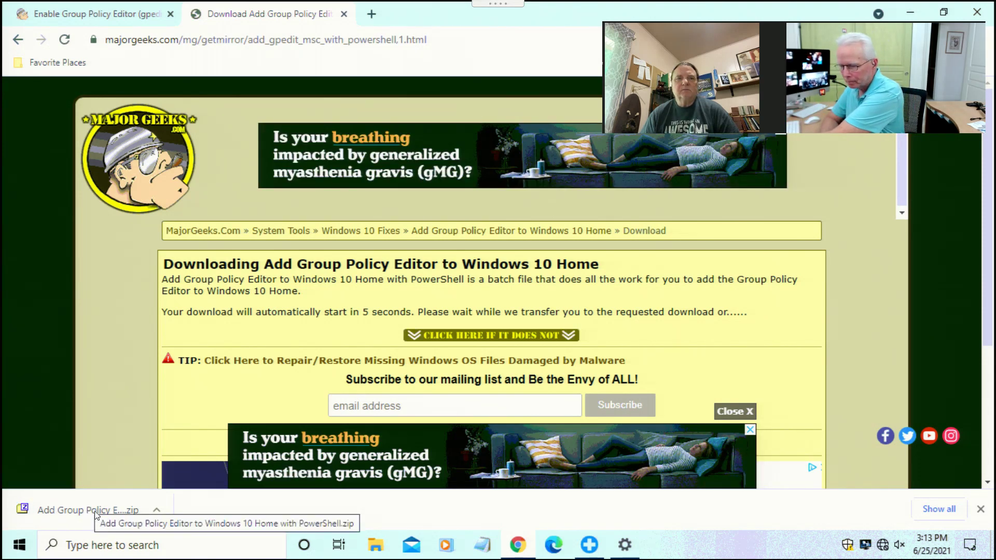
{"action": "left_click", "coordinate": [157, 510]}
{"action": "left_click", "coordinate": [171, 462]}
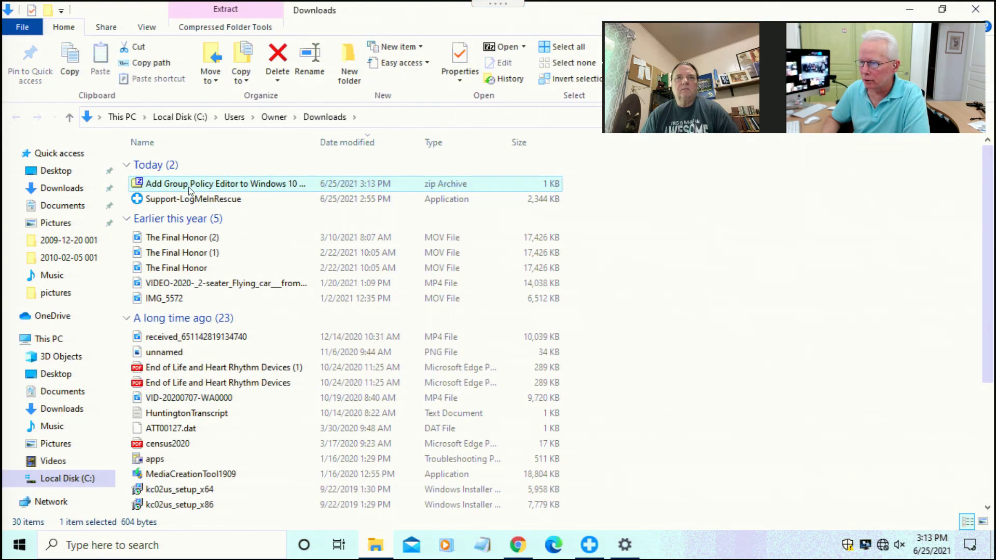
{"action": "right_click", "coordinate": [189, 188]}
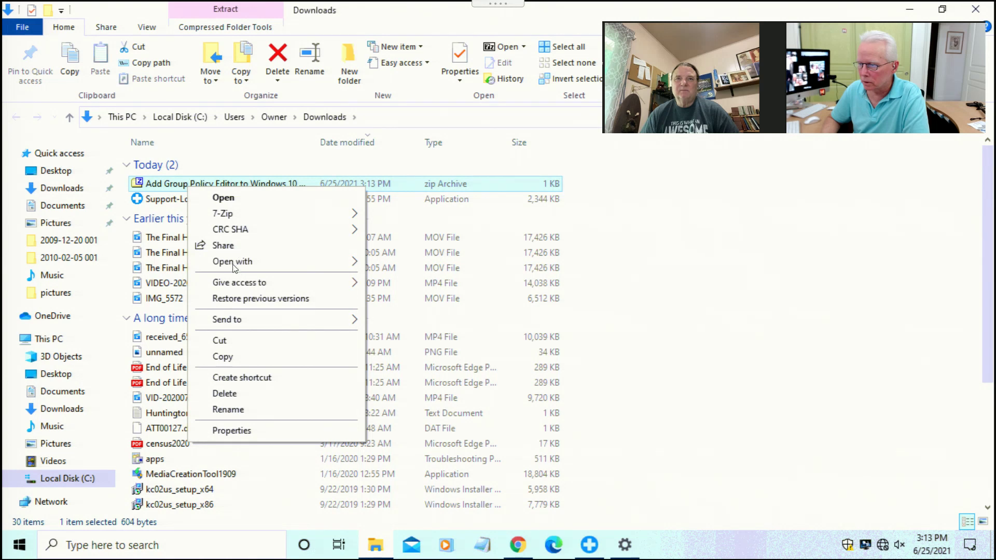
{"action": "left_click", "coordinate": [171, 188]}
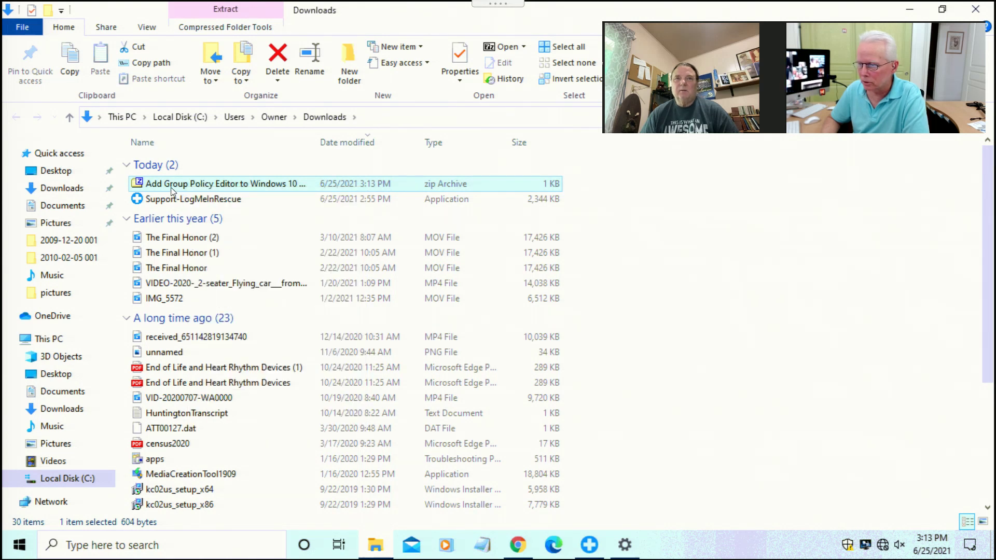
{"action": "right_click", "coordinate": [171, 187]}
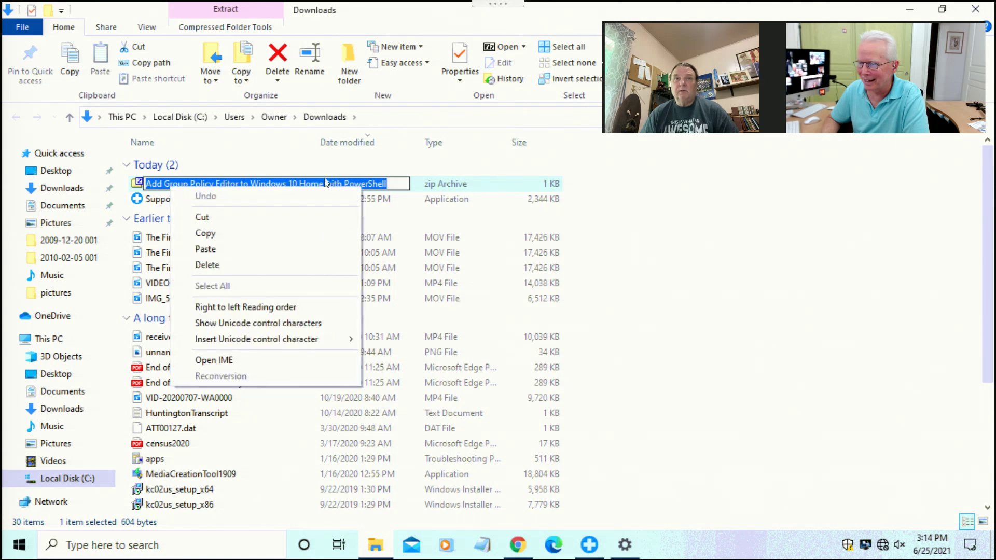
{"action": "left_click", "coordinate": [302, 162]}
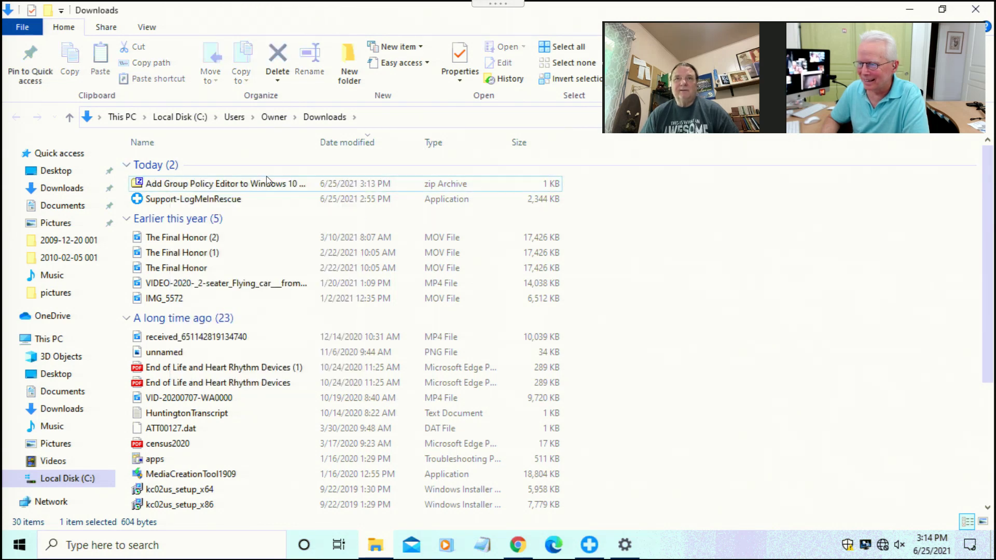
Open the downloaded Add Group Policy Editor zip with Windows Explorer to show its contents.
{"action": "right_click", "coordinate": [232, 185]}
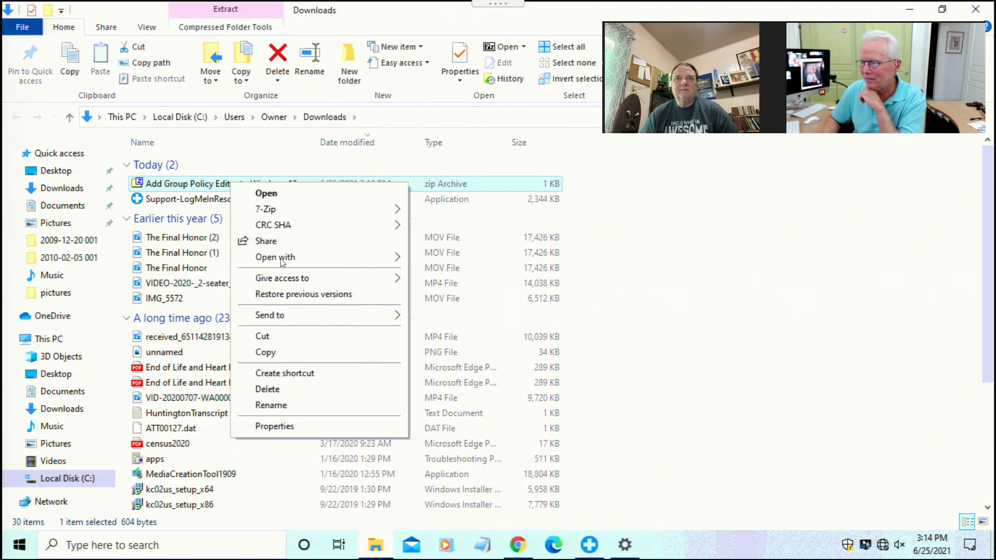
{"action": "mouse_move", "coordinate": [282, 262]}
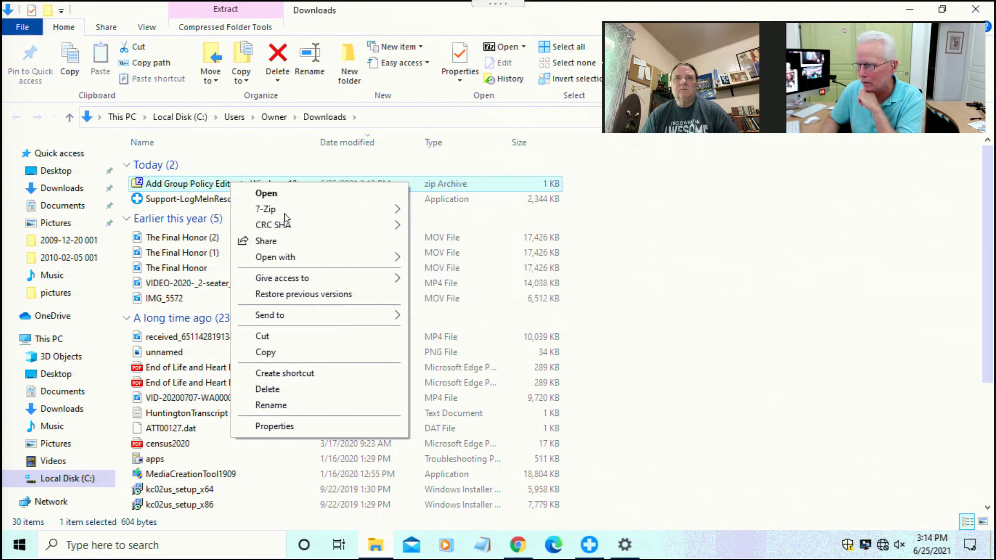
{"action": "mouse_move", "coordinate": [288, 214]}
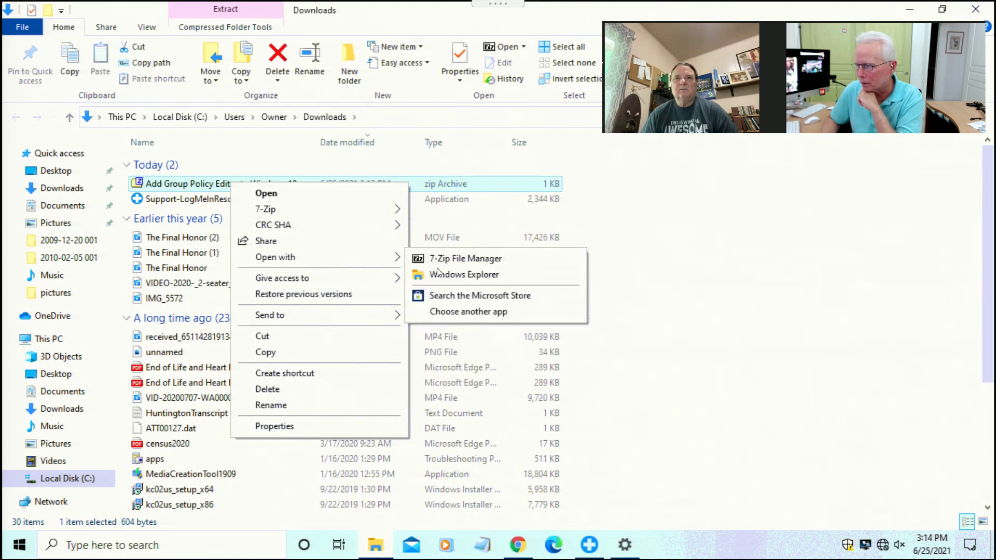
{"action": "left_click", "coordinate": [444, 275]}
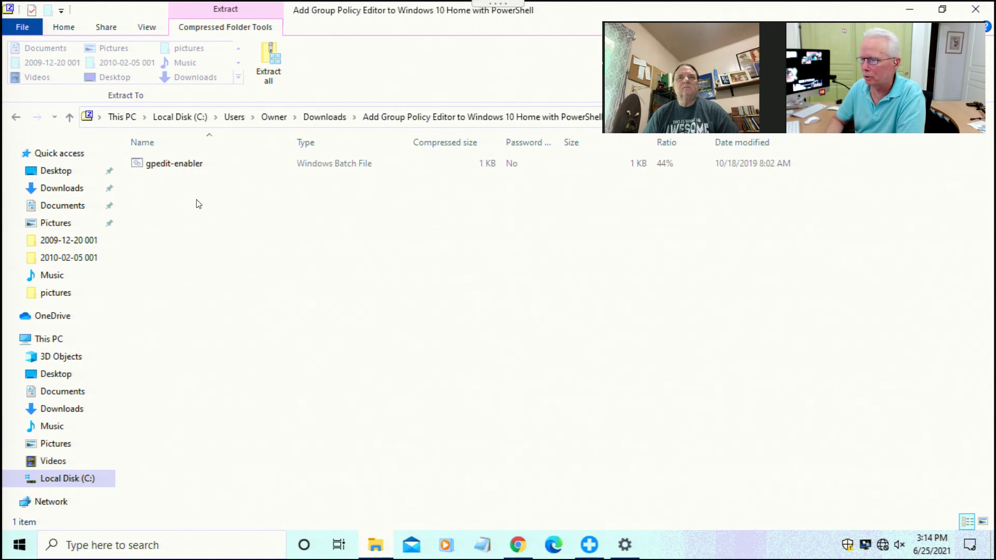
Copy the gpedit-enabler batch file out of the zip and paste it into the Downloads folder.
{"action": "left_click", "coordinate": [179, 170]}
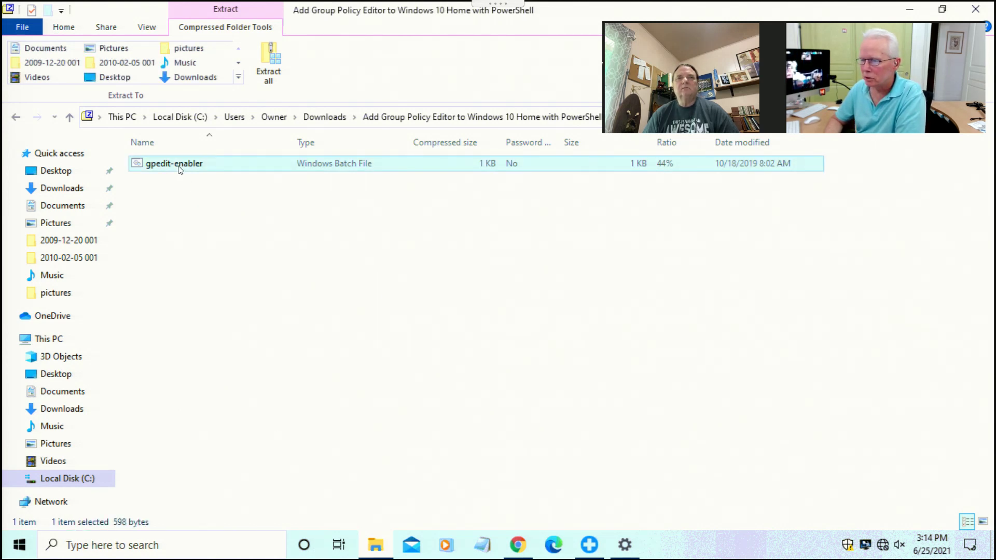
{"action": "right_click", "coordinate": [179, 165]}
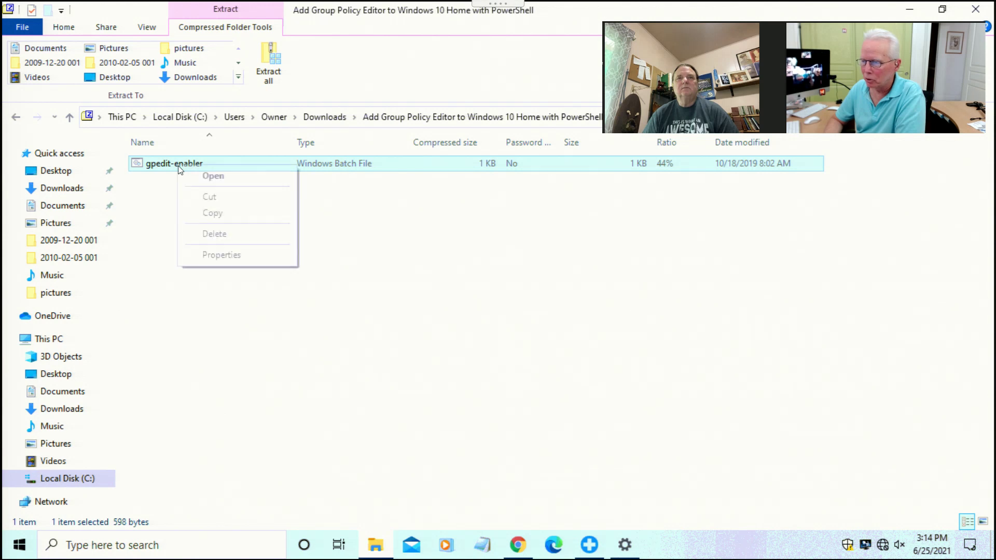
{"action": "left_click", "coordinate": [154, 199]}
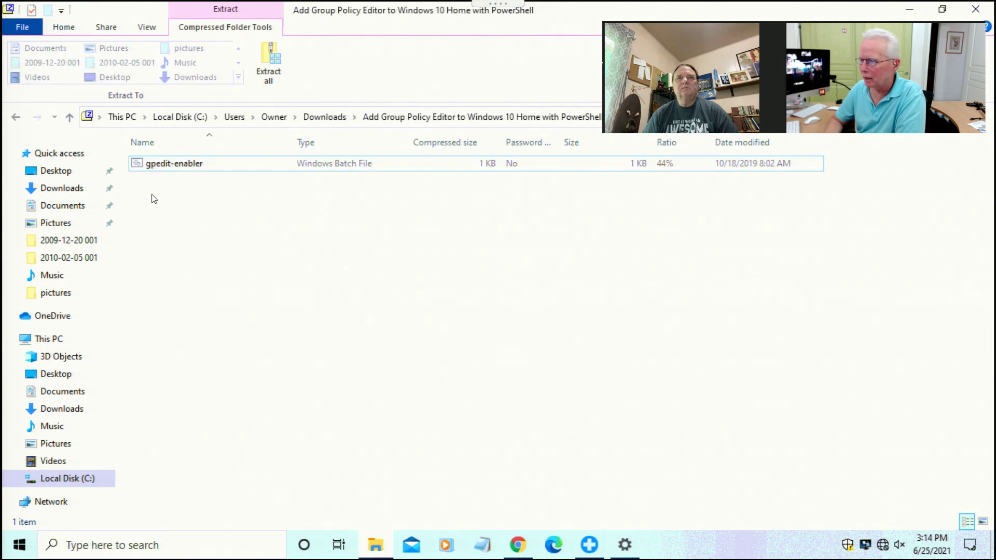
{"action": "right_click", "coordinate": [173, 164]}
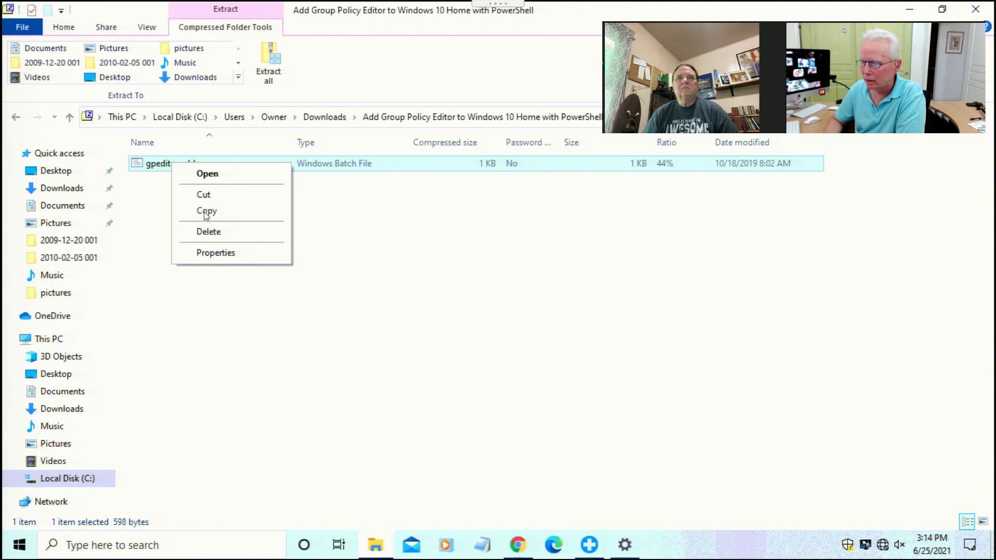
{"action": "left_click", "coordinate": [206, 212]}
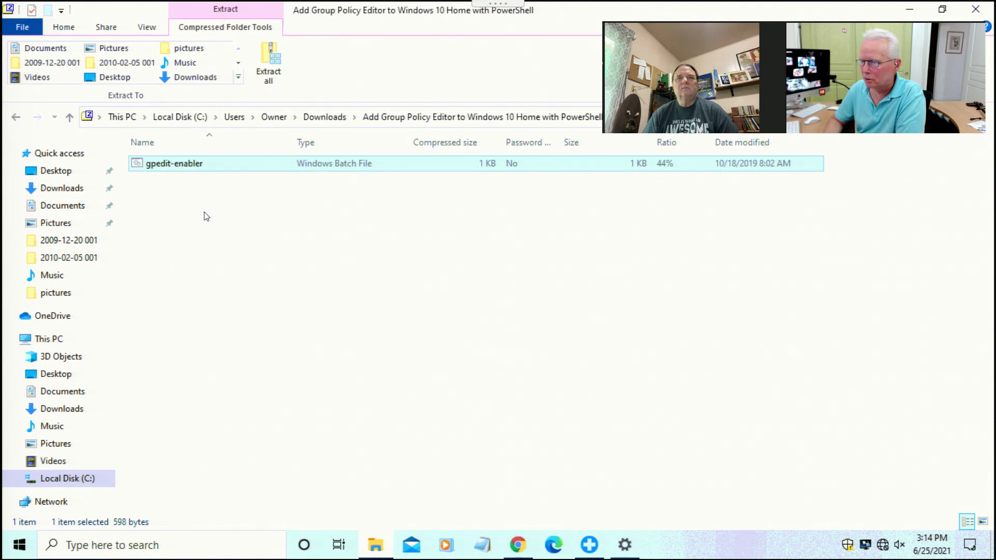
{"action": "left_click", "coordinate": [325, 117]}
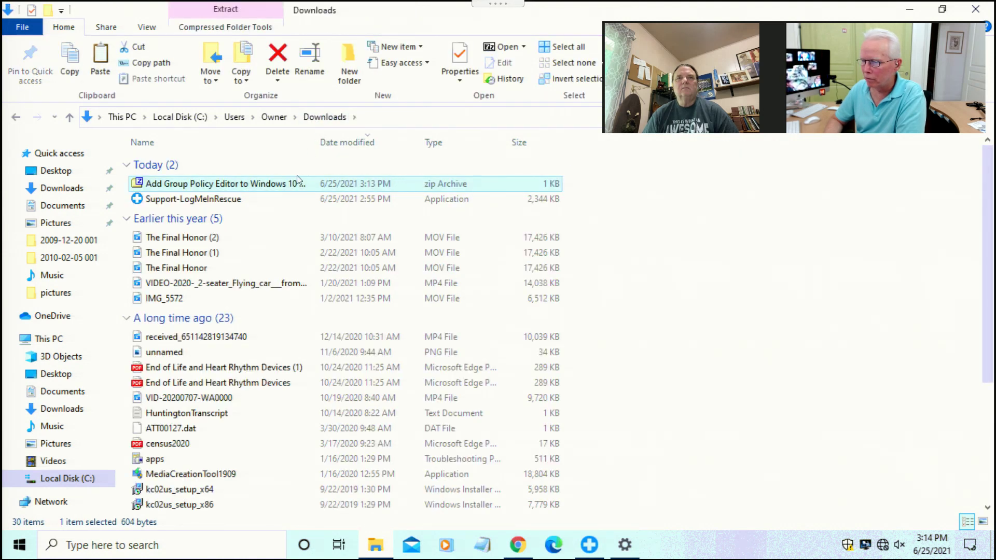
{"action": "right_click", "coordinate": [658, 247]}
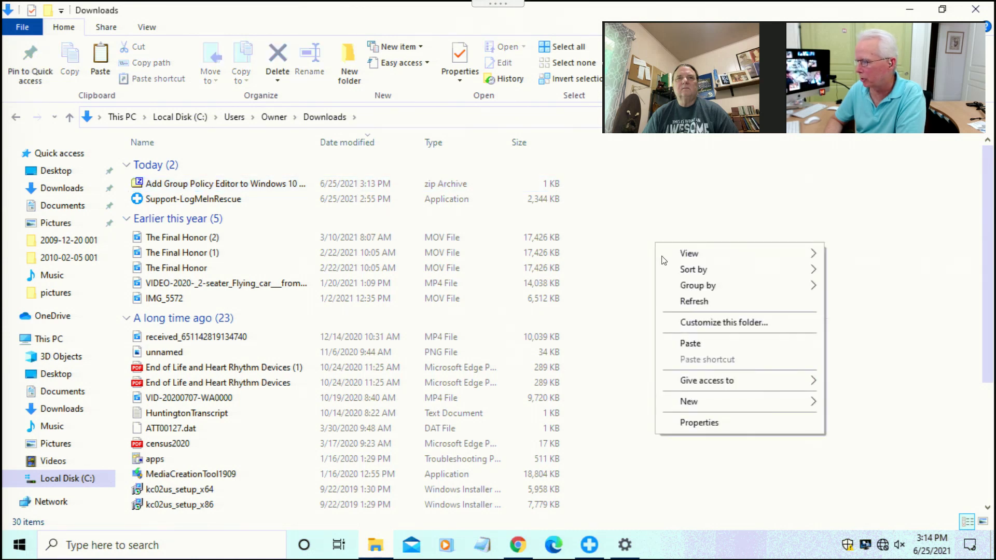
{"action": "left_click", "coordinate": [690, 343]}
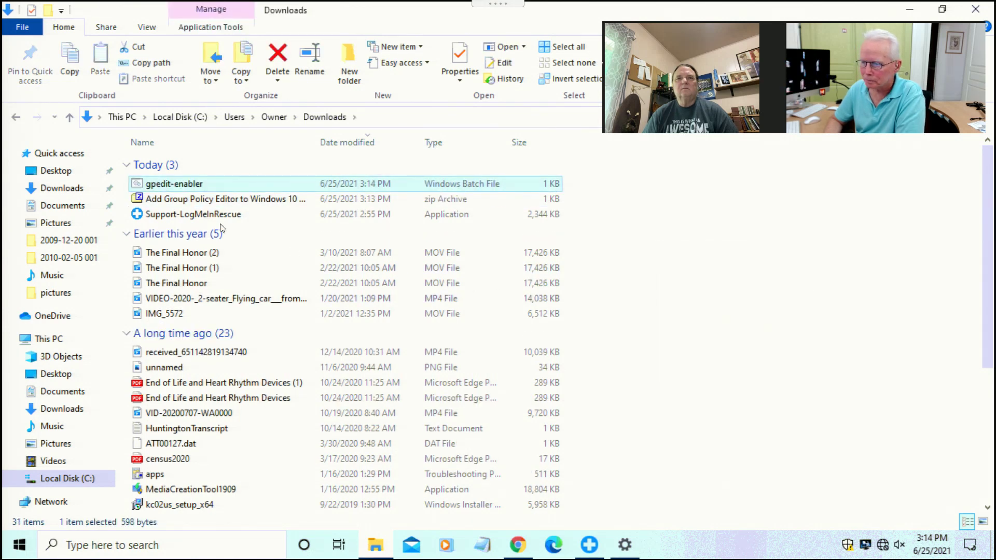
Run gpedit-enabler as administrator, allow it to make changes, let all packages install, and close the finished command window.
{"action": "right_click", "coordinate": [181, 185]}
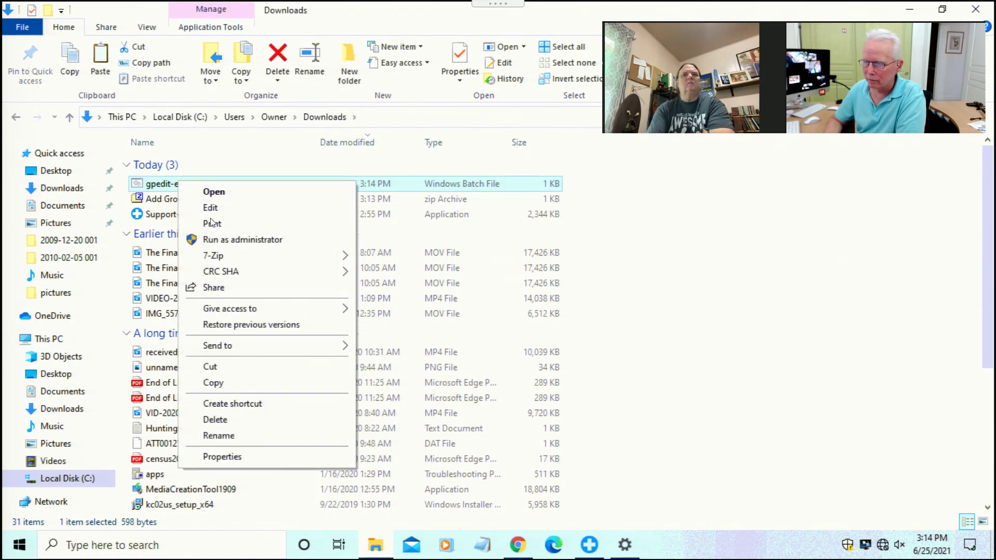
{"action": "left_click", "coordinate": [222, 242]}
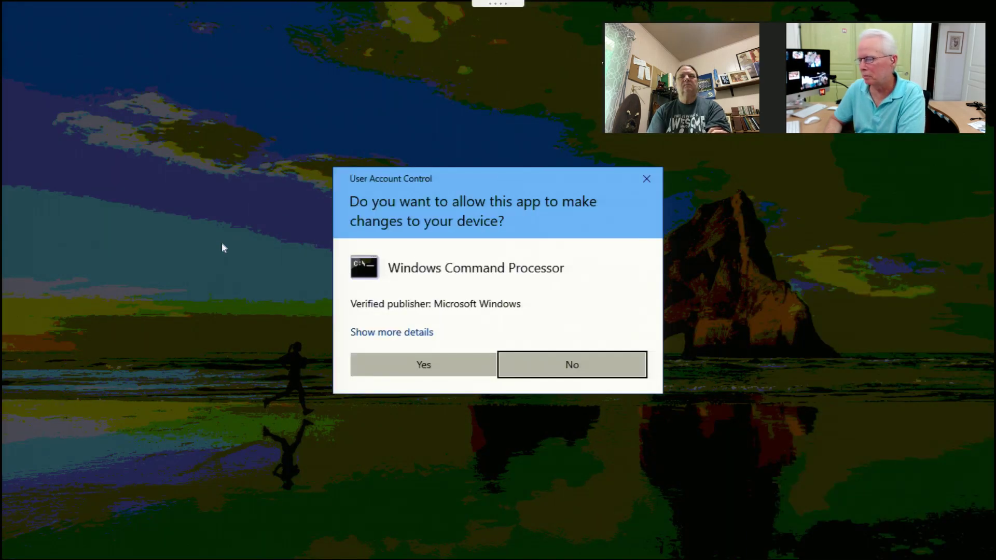
{"action": "left_click", "coordinate": [420, 364]}
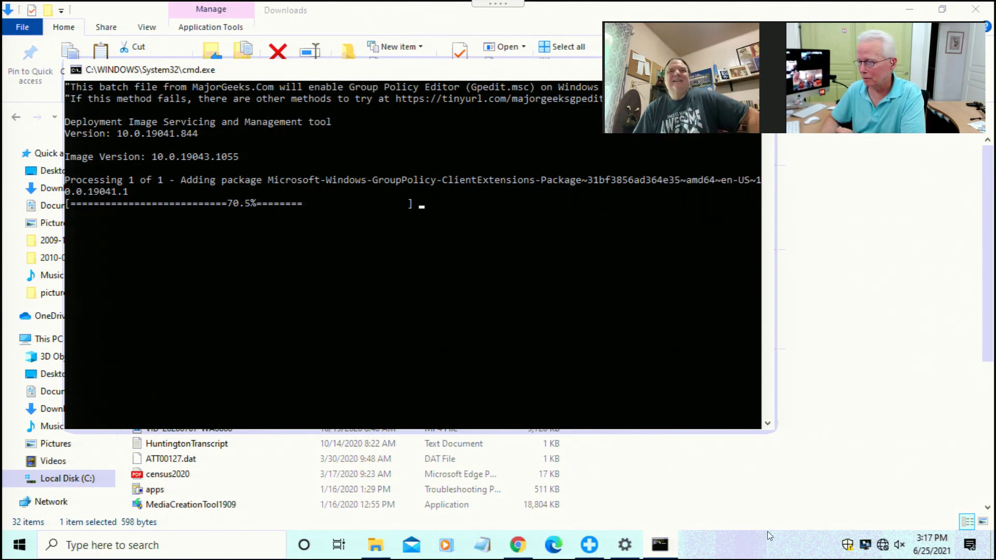
{"action": "key", "text": "alt+Tab"}
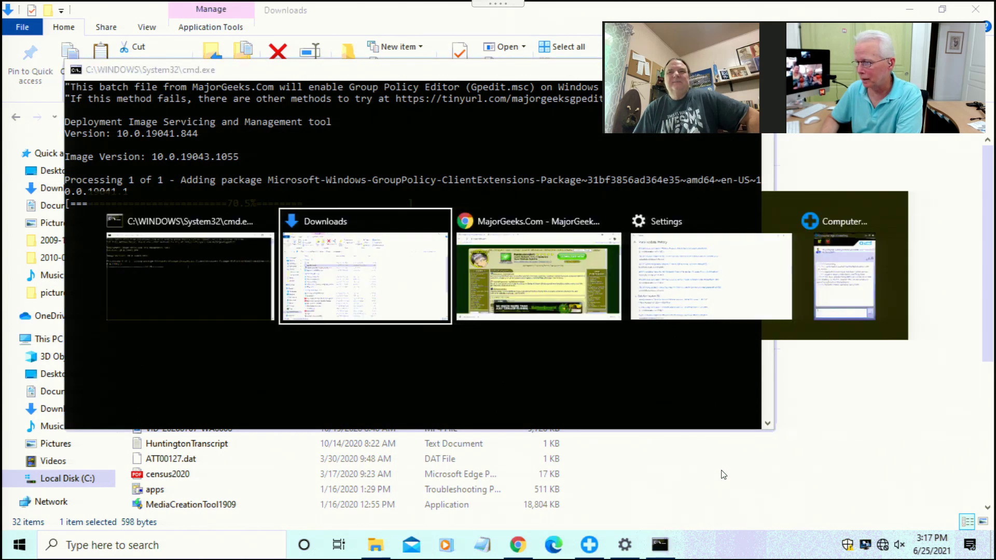
{"action": "key", "text": "alt+shift+Tab"}
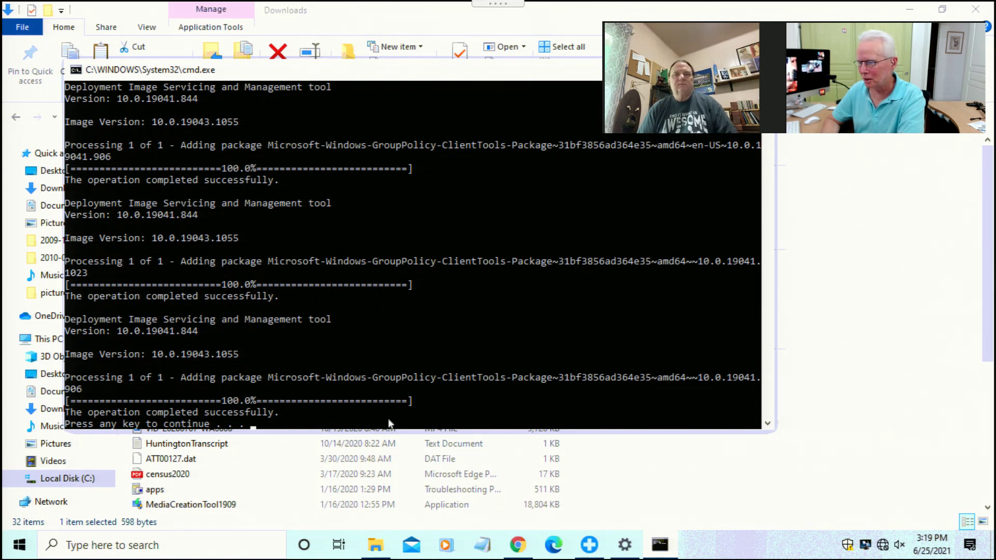
{"action": "key", "text": "Return"}
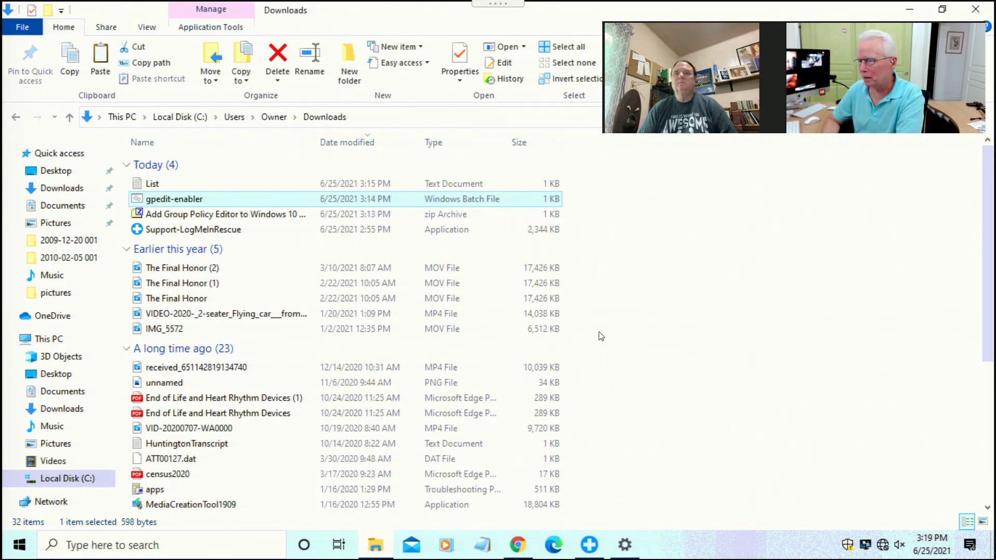
Run gpedit.msc to launch the Local Group Policy Editor.
{"action": "key", "text": "alt+Tab"}
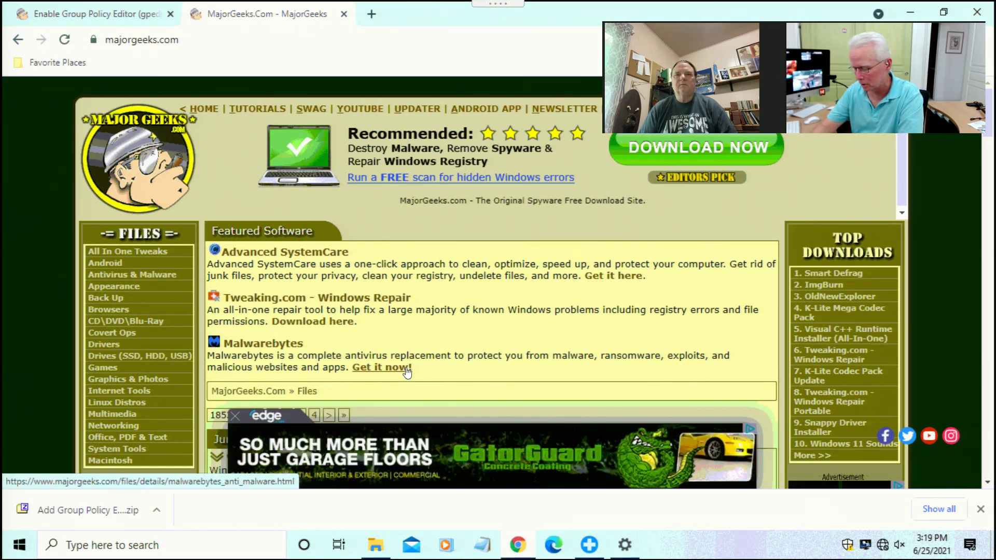
{"action": "key", "text": "super+r"}
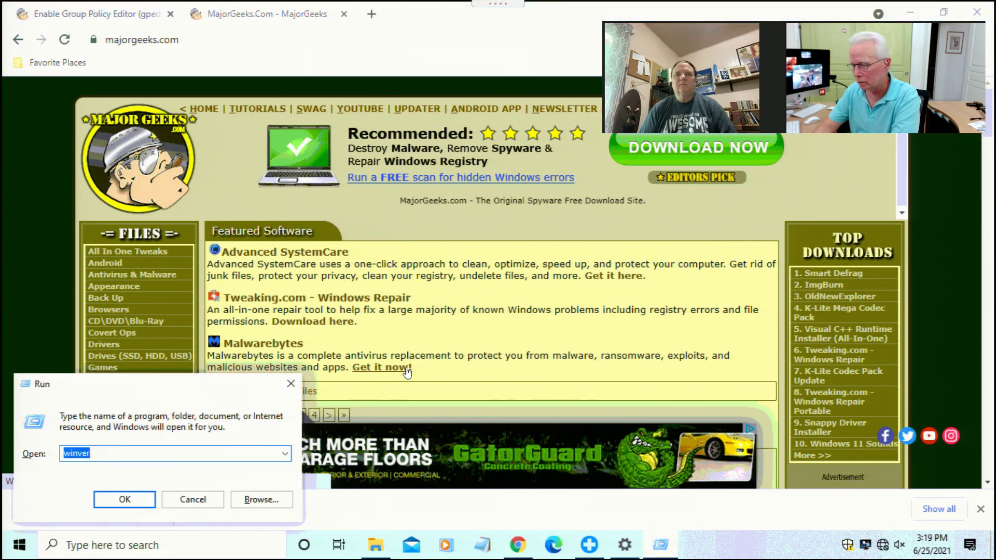
{"action": "type", "text": "gpedit."}
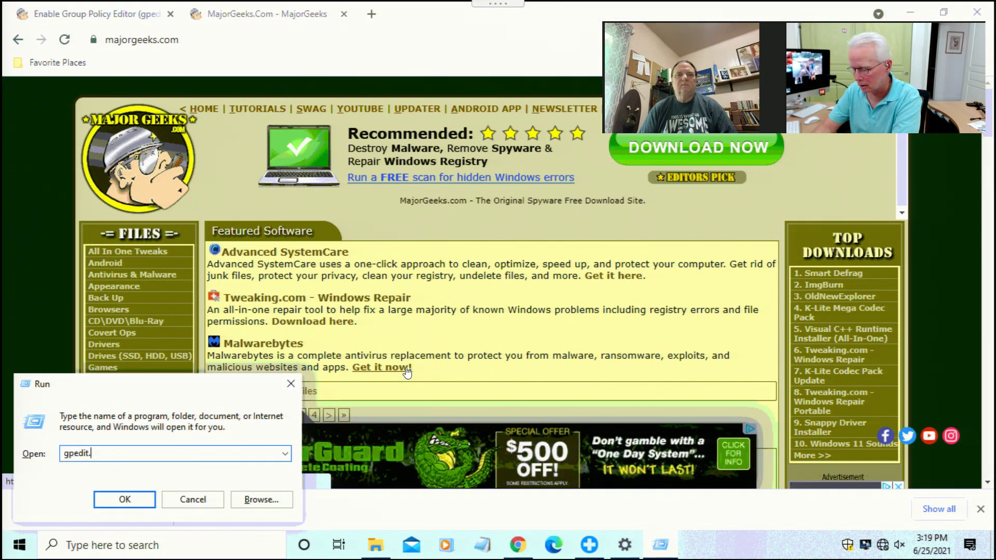
{"action": "type", "text": "msc"}
{"action": "key", "text": "Return"}
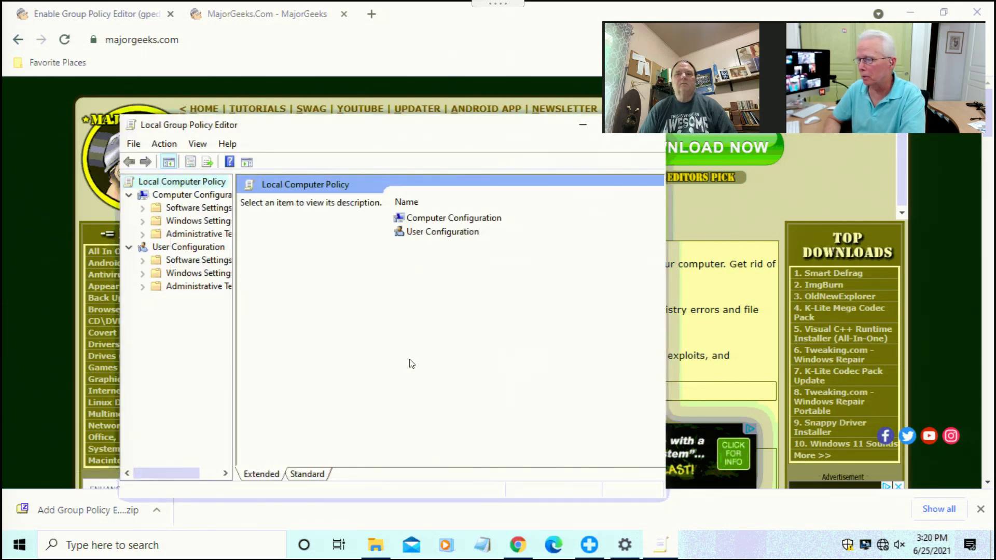
Browse Computer Configuration > Administrative Templates > Windows Components to Microsoft Defender Antivirus and show its settings, widening the policy tree for readability.
{"action": "left_click", "coordinate": [143, 236]}
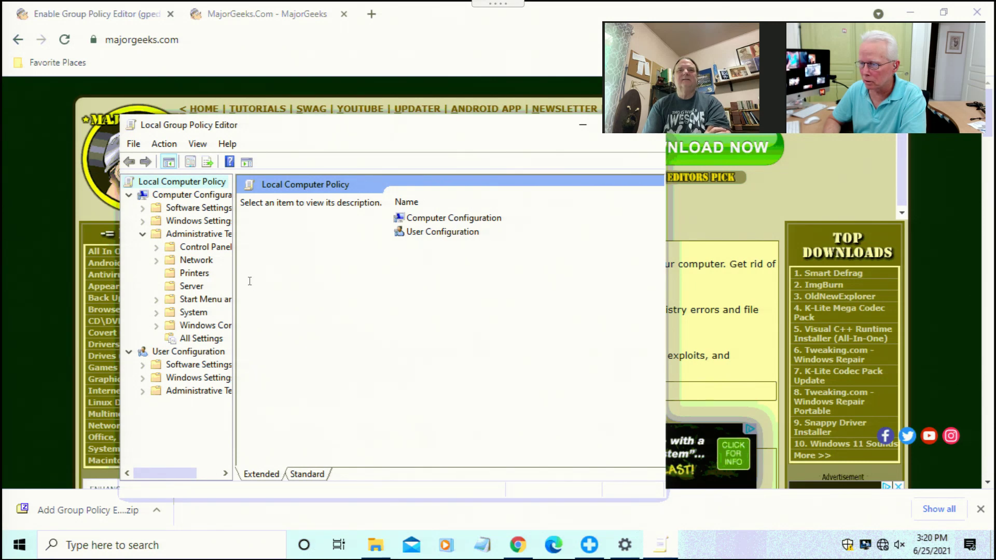
{"action": "left_click_drag", "start_coordinate": [236, 279], "coordinate": [296, 280]}
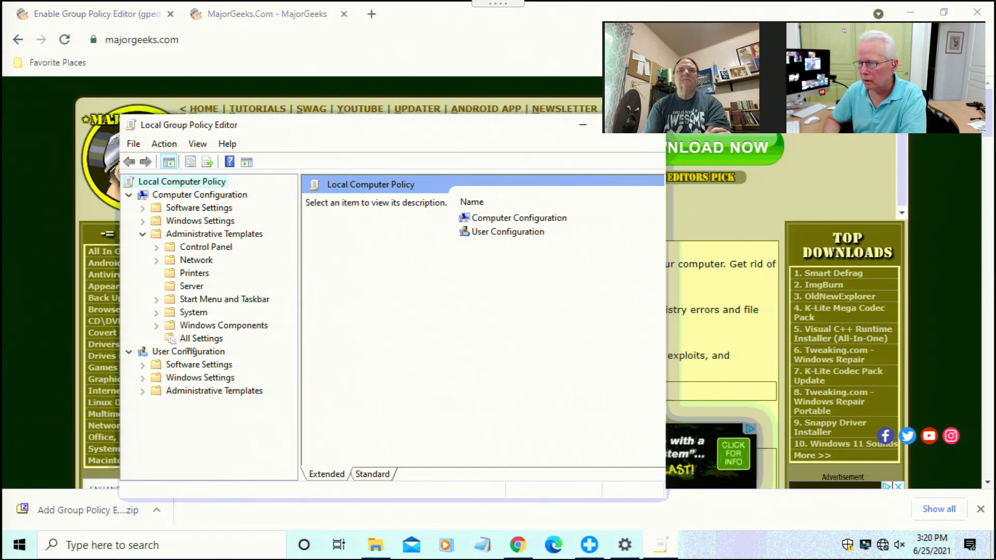
{"action": "left_click", "coordinate": [157, 326]}
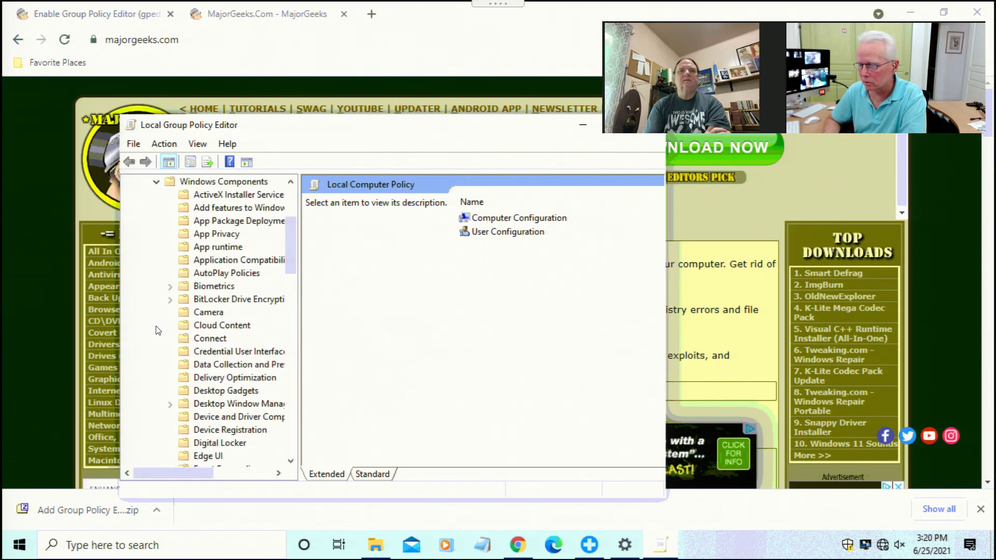
{"action": "left_click_drag", "start_coordinate": [291, 259], "coordinate": [289, 336]}
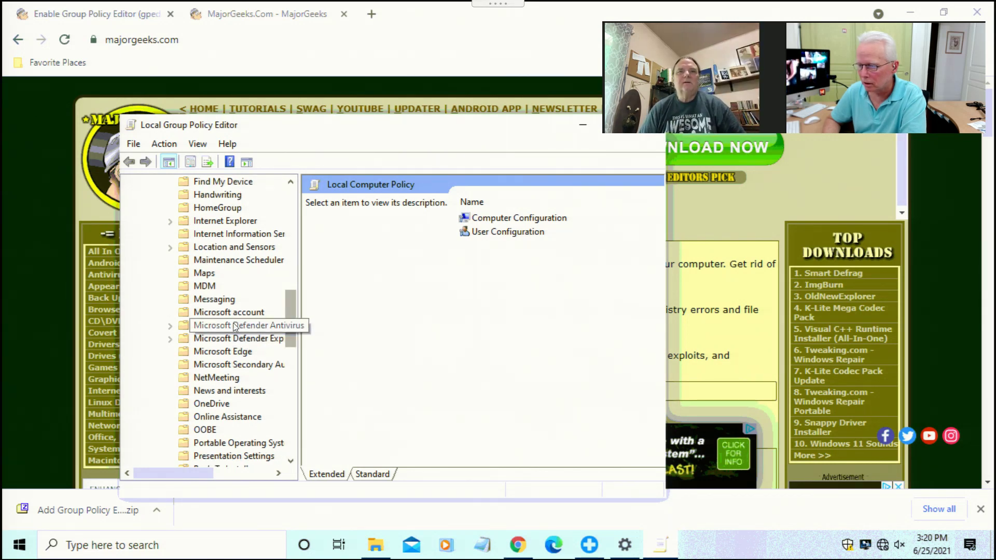
{"action": "left_click", "coordinate": [170, 325]}
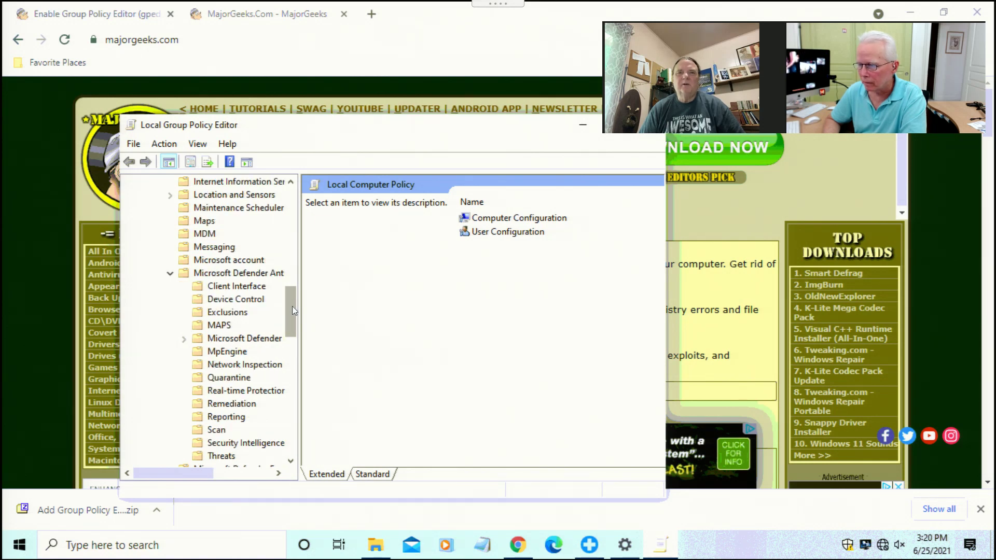
{"action": "left_click_drag", "start_coordinate": [292, 314], "coordinate": [292, 321]}
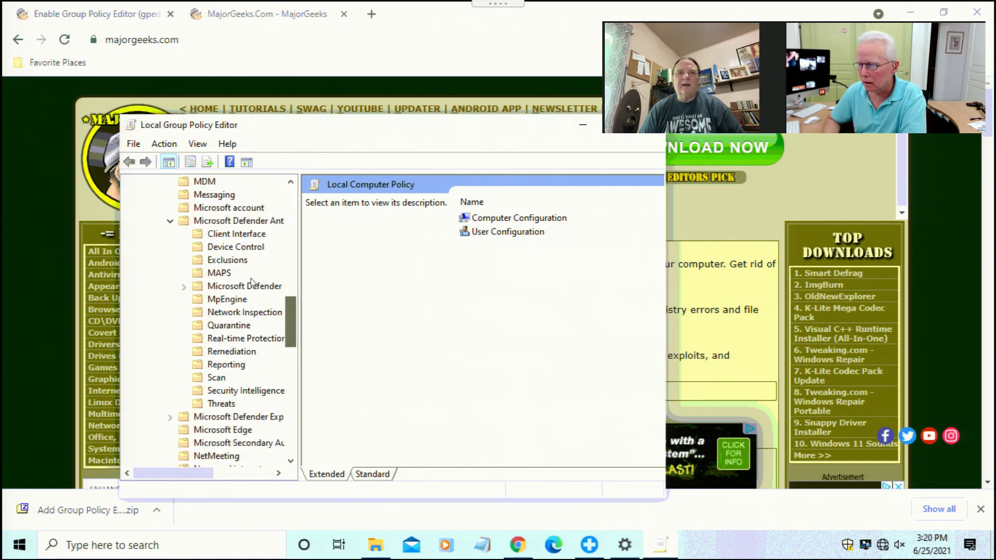
{"action": "left_click", "coordinate": [236, 222]}
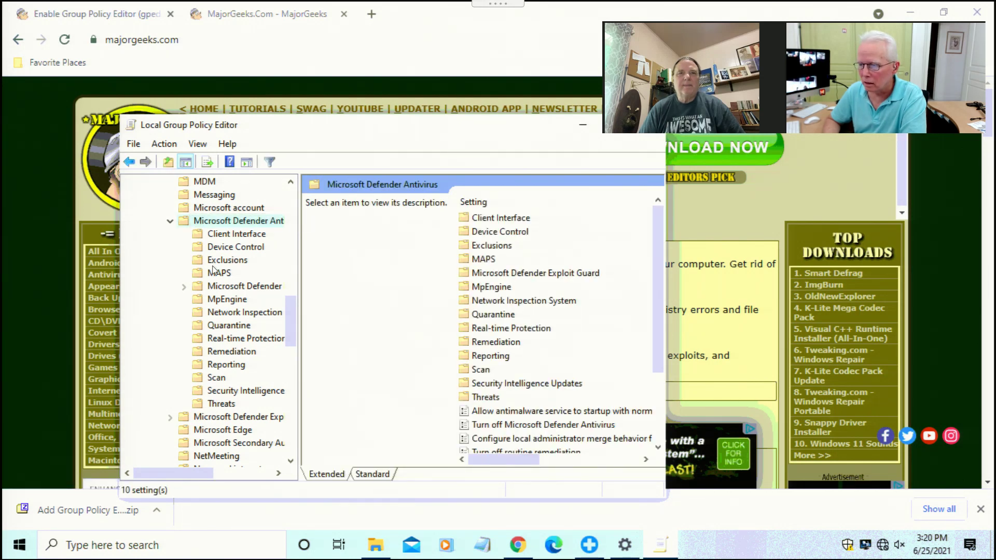
Examine the Real-time Protection and Exploit Guard Attack Surface Reduction policies under Microsoft Defender Antivirus, with the editor window maximized.
{"action": "left_click", "coordinate": [221, 343]}
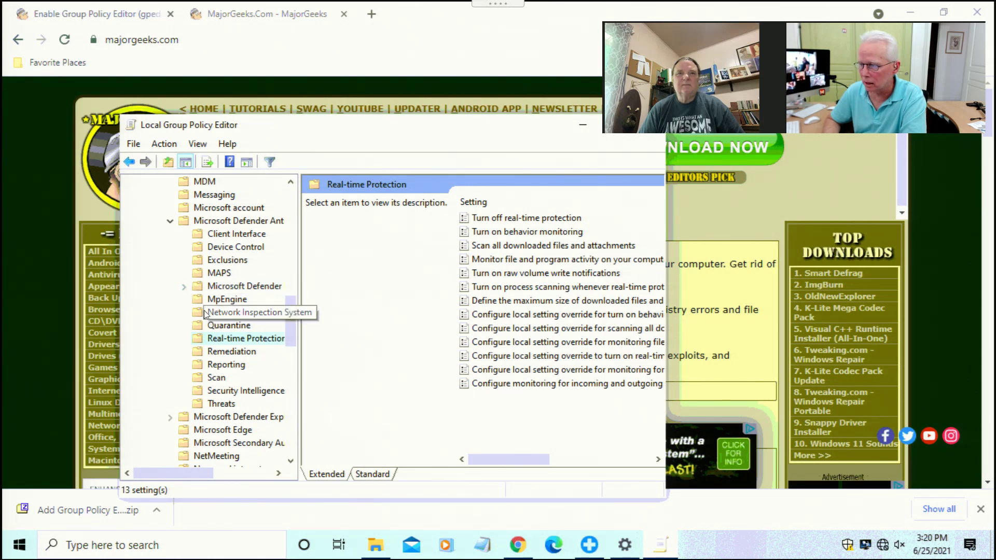
{"action": "left_click", "coordinate": [184, 287]}
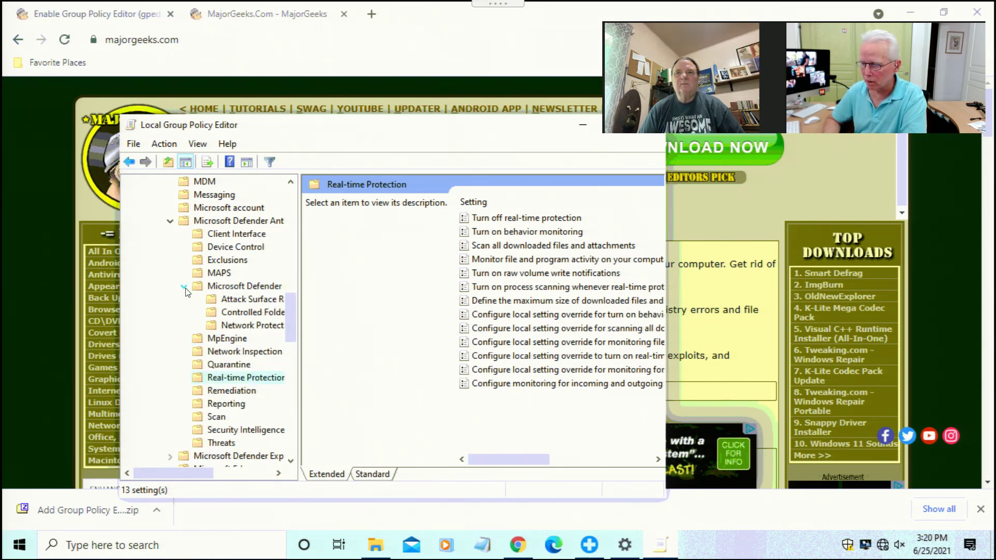
{"action": "left_click", "coordinate": [235, 290]}
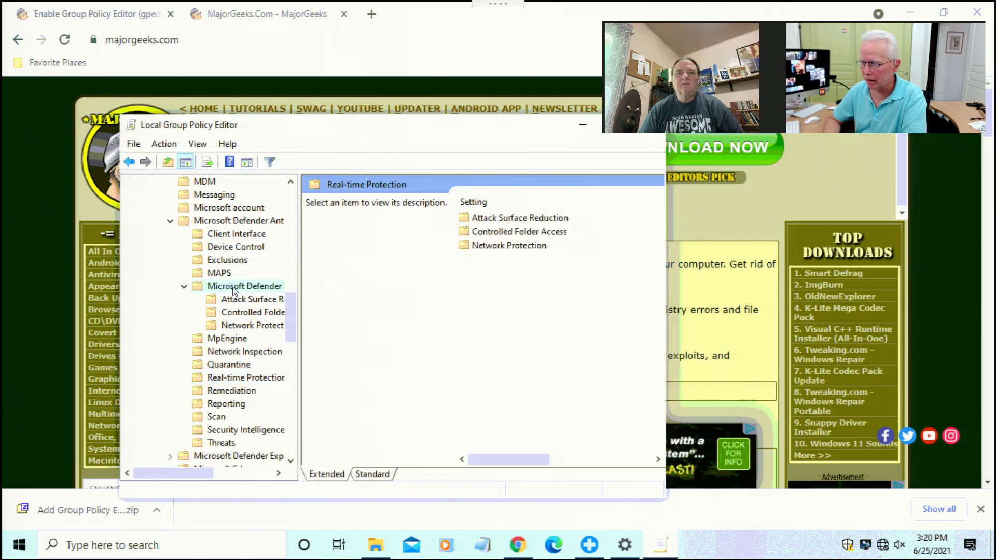
{"action": "left_click", "coordinate": [238, 297]}
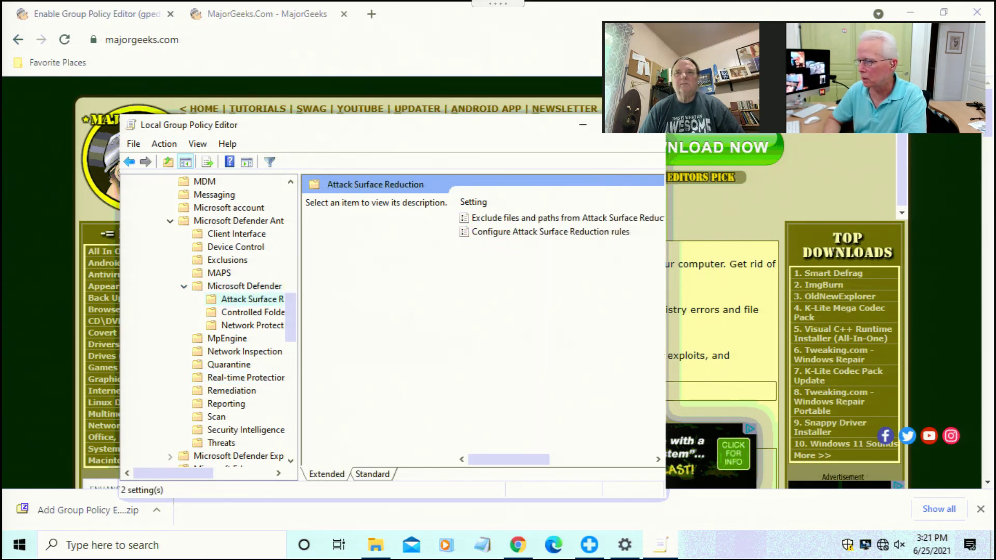
{"action": "left_click", "coordinate": [613, 124]}
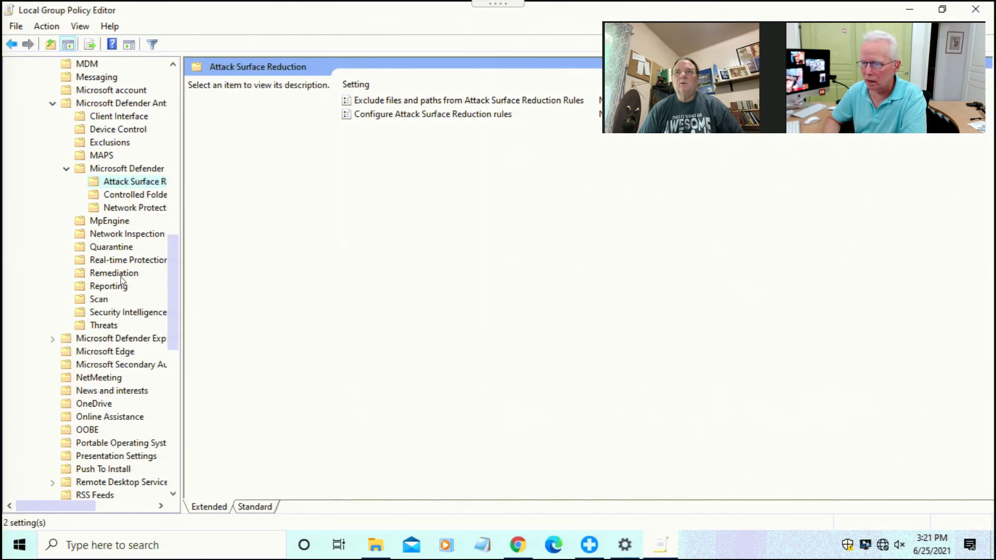
{"action": "left_click", "coordinate": [119, 263]}
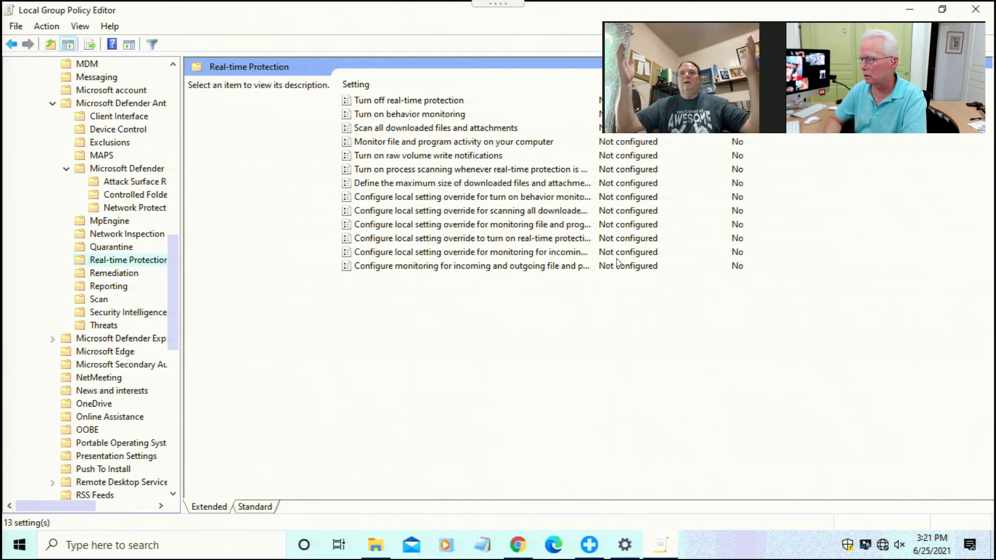
Examine the Microsoft Defender Antivirus policies for Client Interface, Device Control, Exclusions, MAPS and the three Exploit Guard subfolders.
{"action": "left_click", "coordinate": [122, 106]}
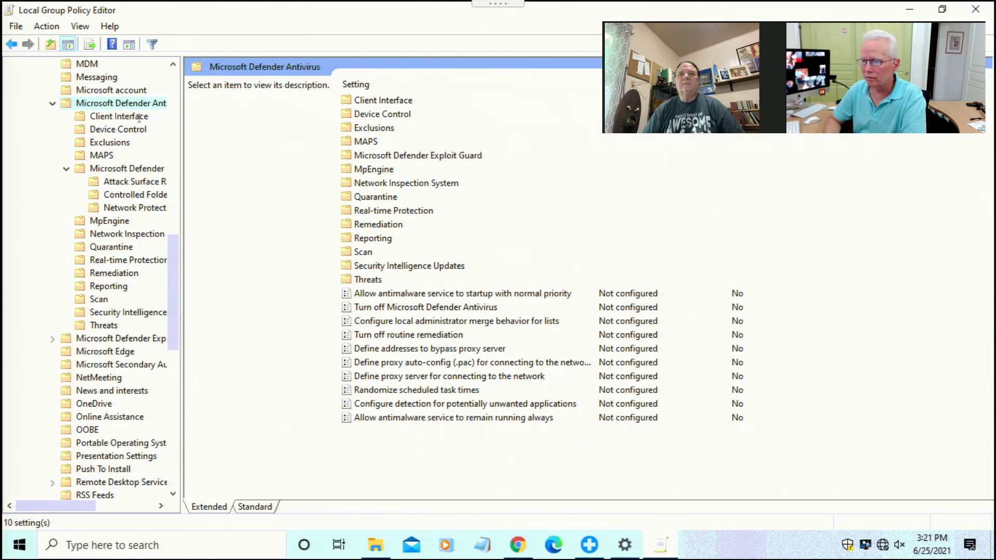
{"action": "left_click", "coordinate": [139, 117]}
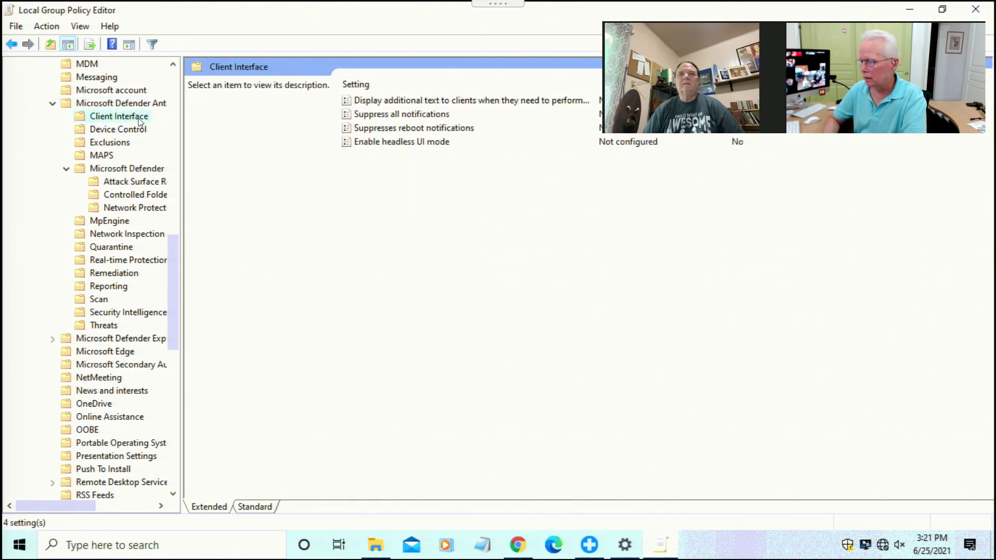
{"action": "key", "text": "Down"}
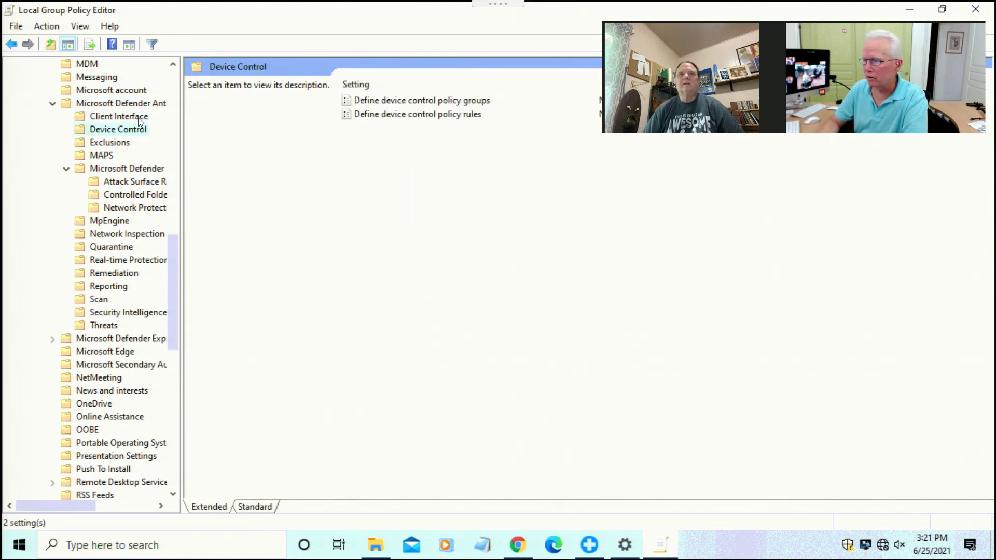
{"action": "key", "text": "Down"}
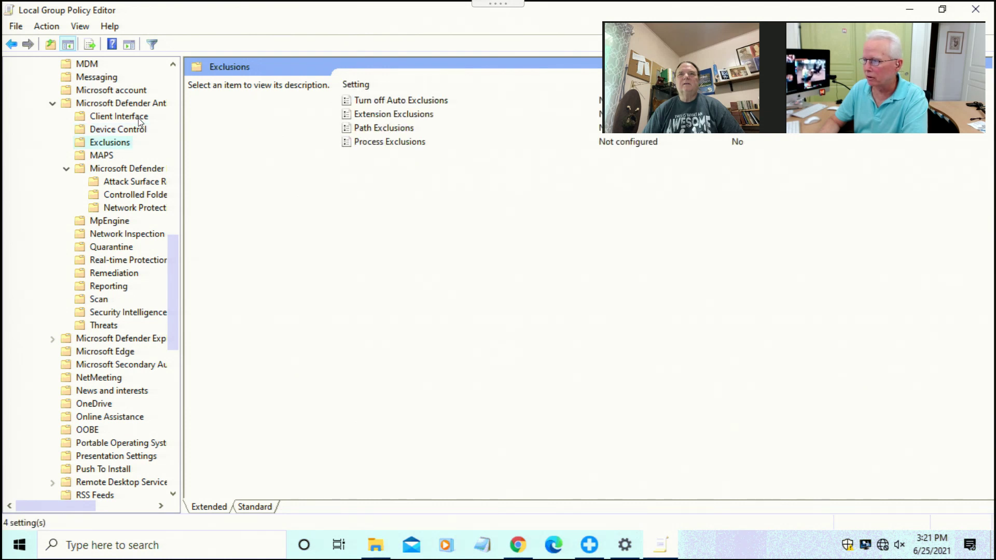
{"action": "key", "text": "Down"}
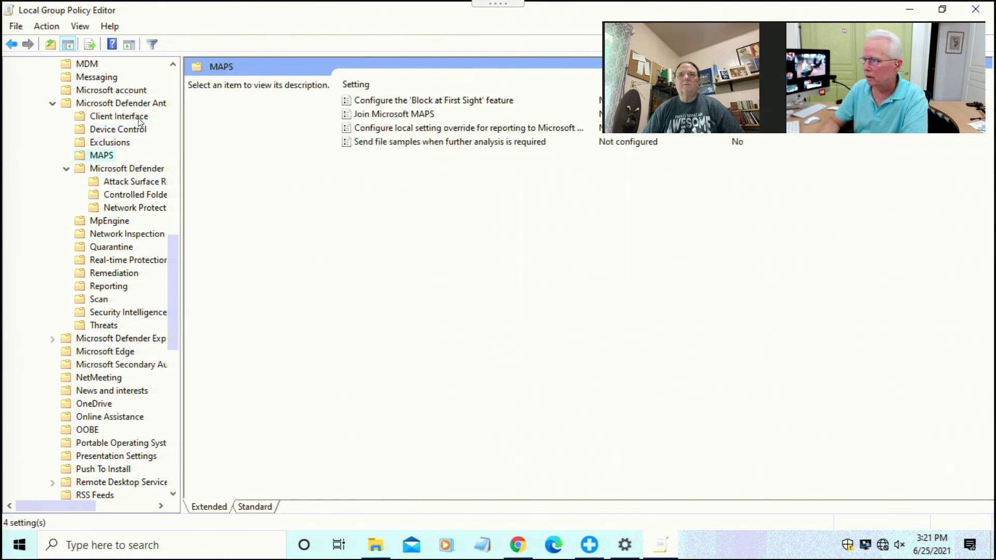
{"action": "key", "text": "Down"}
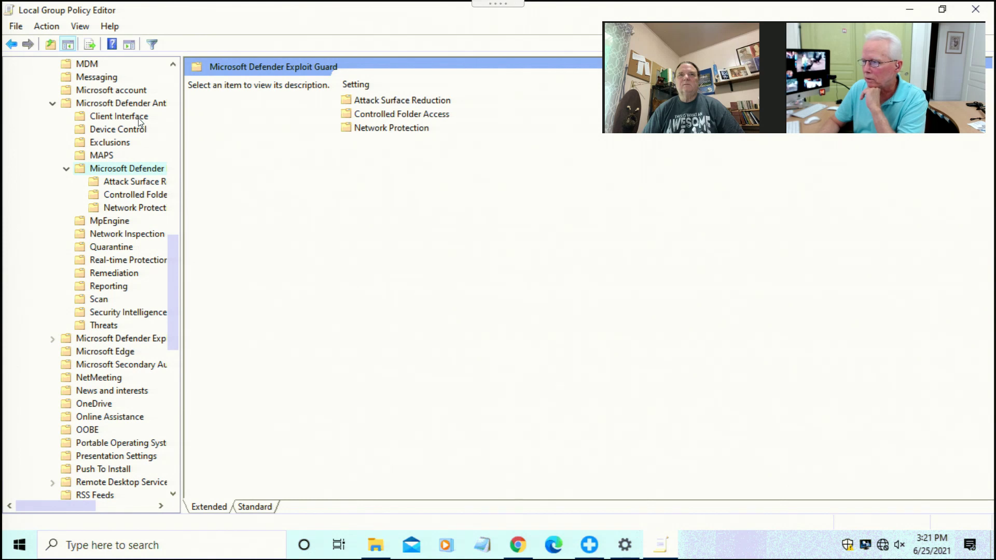
{"action": "key", "text": "Down"}
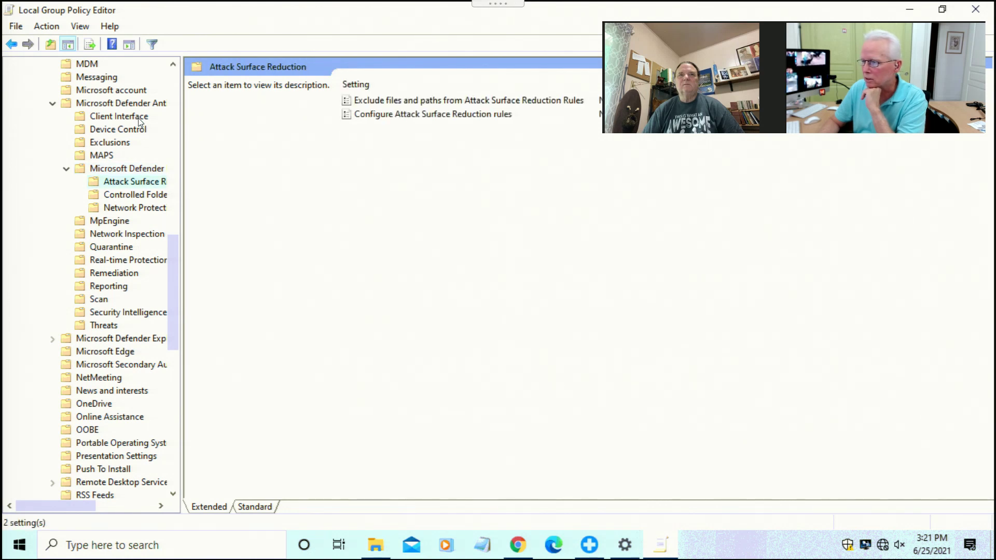
{"action": "key", "text": "Down"}
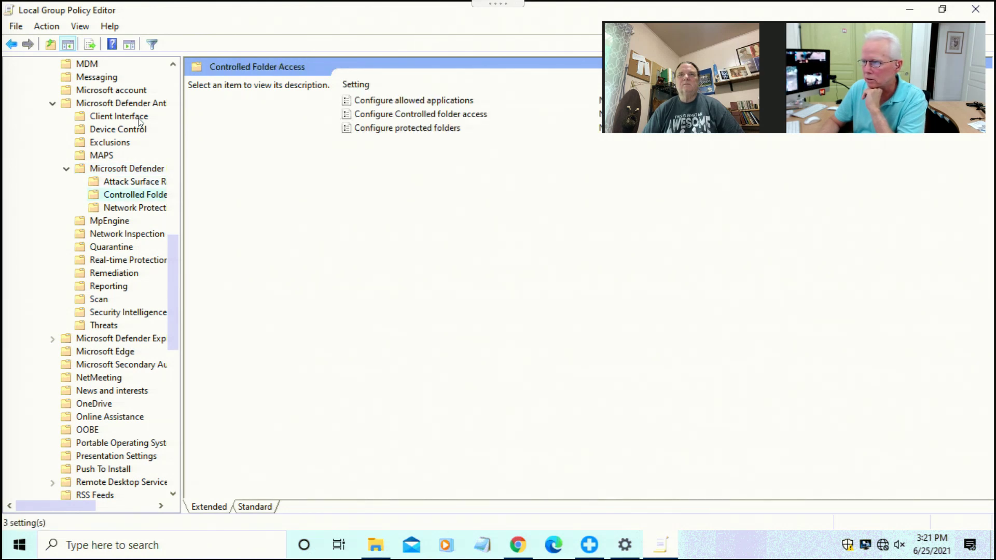
{"action": "key", "text": "Down"}
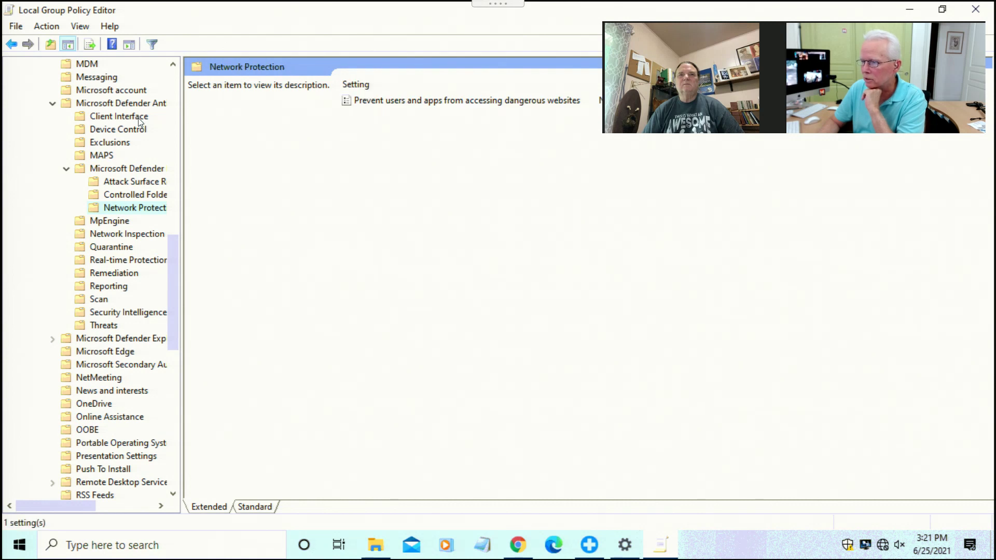
Examine the remaining Microsoft Defender Antivirus policy folders from MpEngine through Threats, including the full Scan list, and close the policy editor.
{"action": "key", "text": "Down"}
{"action": "key", "text": "Down"}
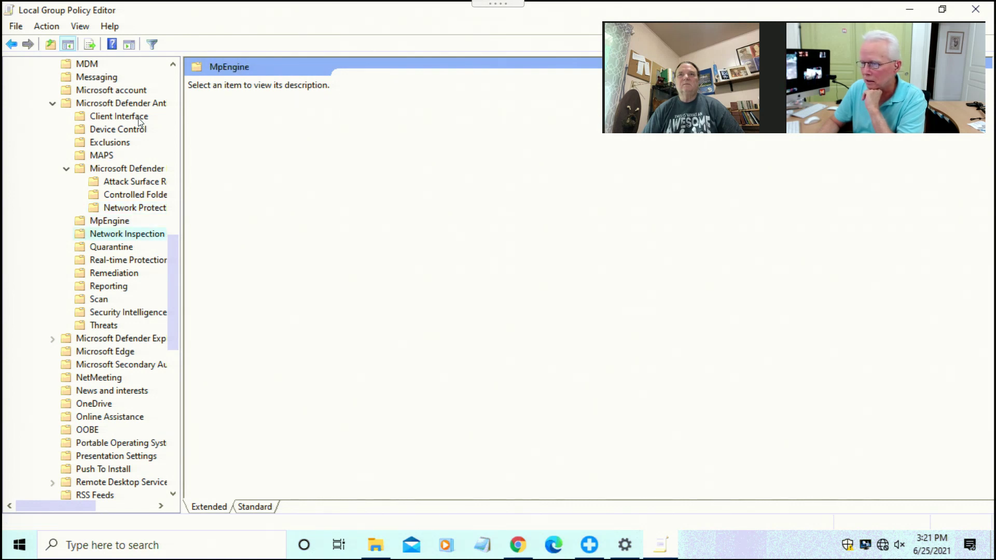
{"action": "key", "text": "Down"}
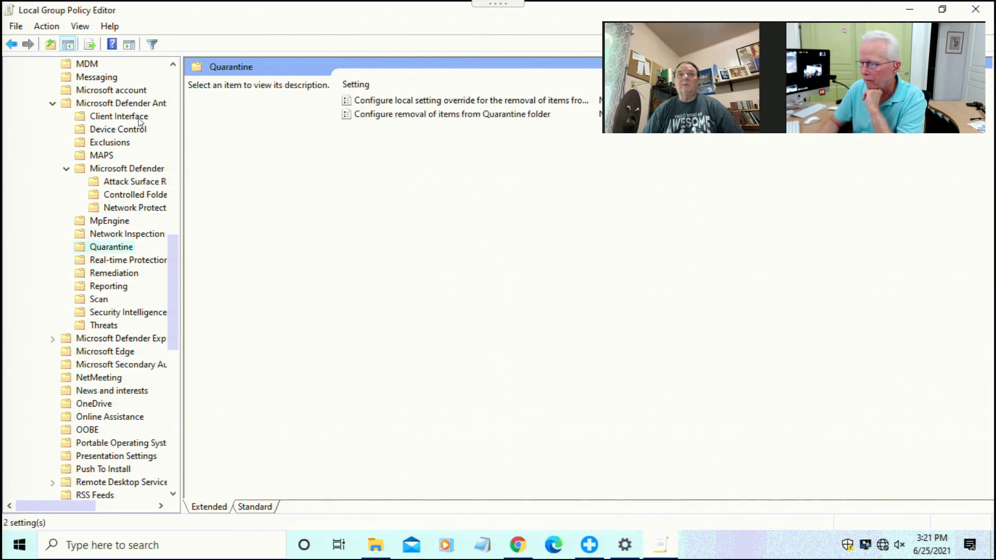
{"action": "key", "text": "Down"}
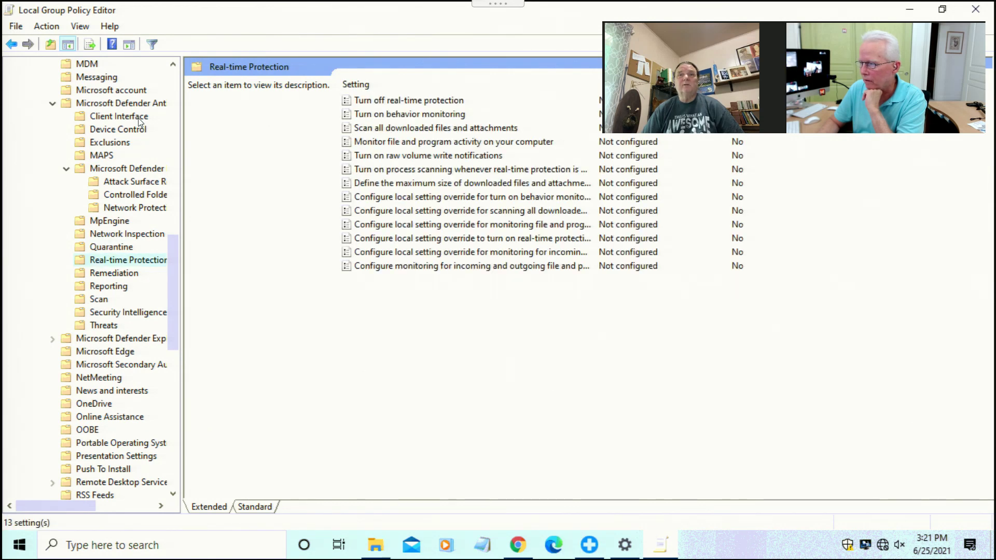
{"action": "key", "text": "Down"}
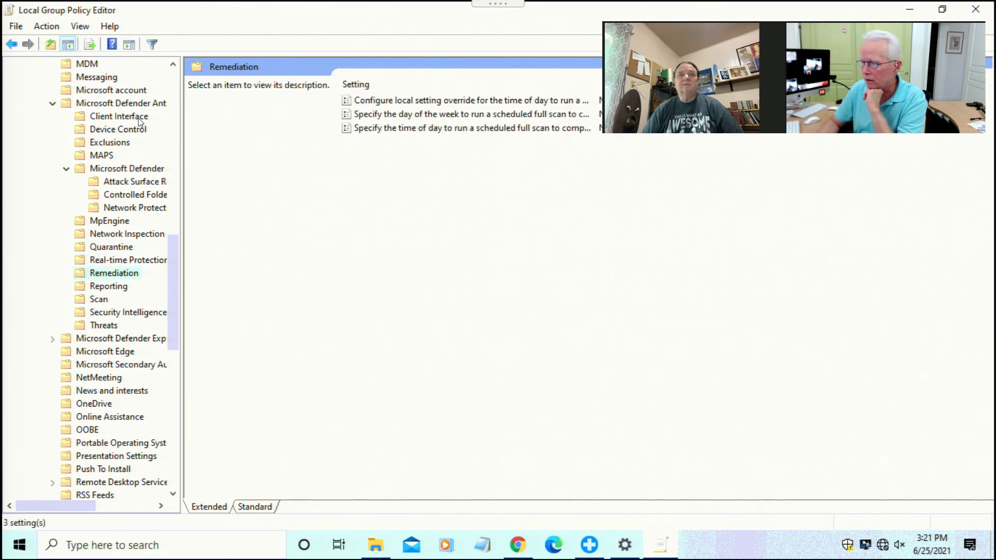
{"action": "key", "text": "Down"}
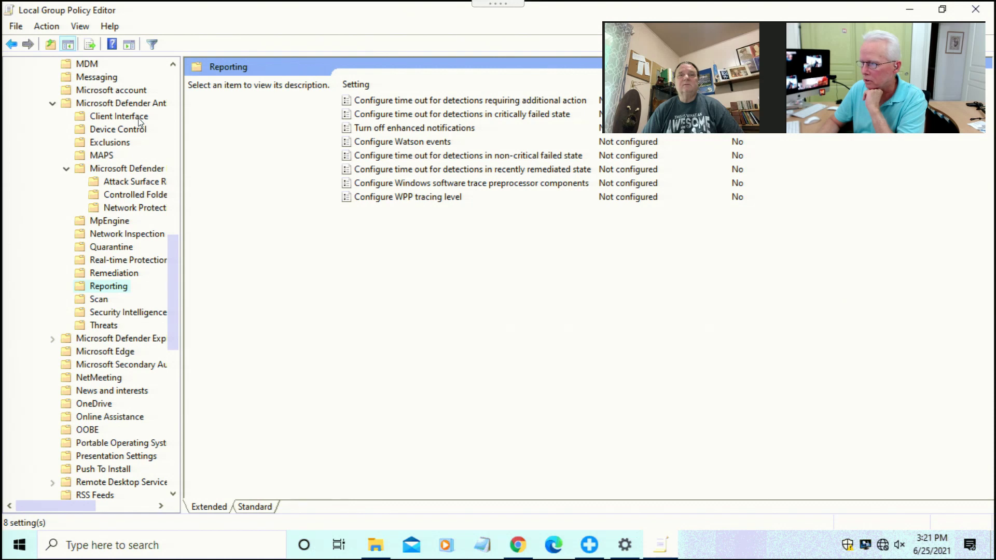
{"action": "key", "text": "Down"}
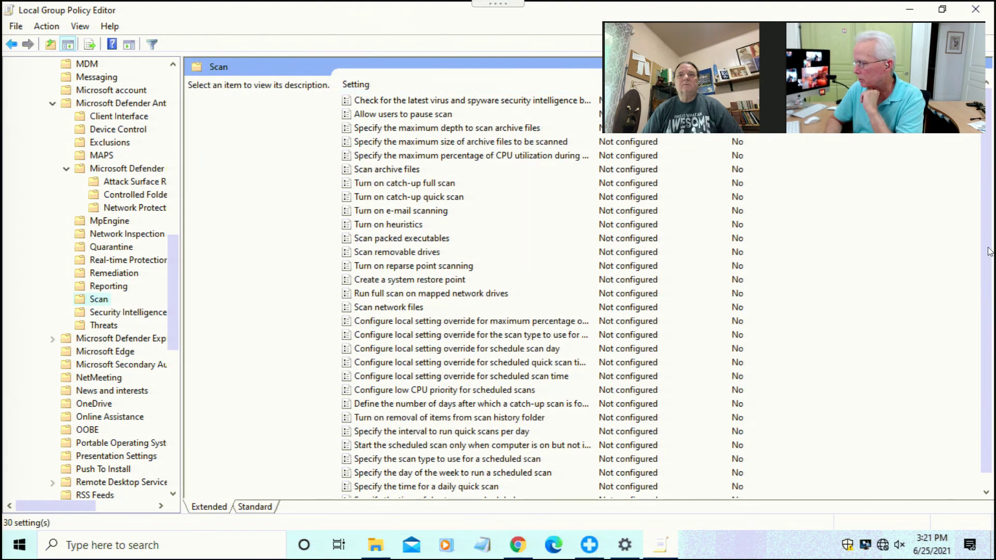
{"action": "left_click_drag", "start_coordinate": [989, 252], "coordinate": [984, 321]}
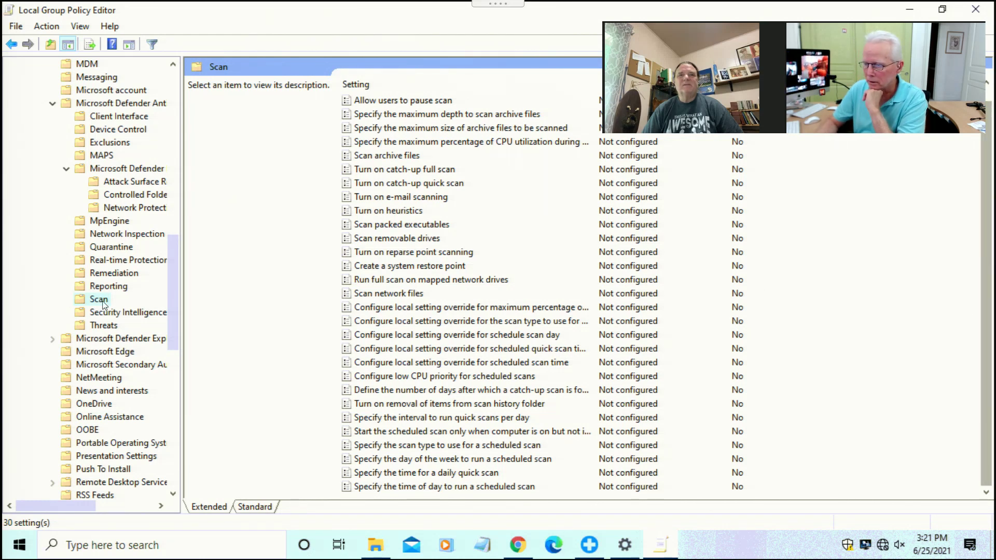
{"action": "key", "text": "Up"}
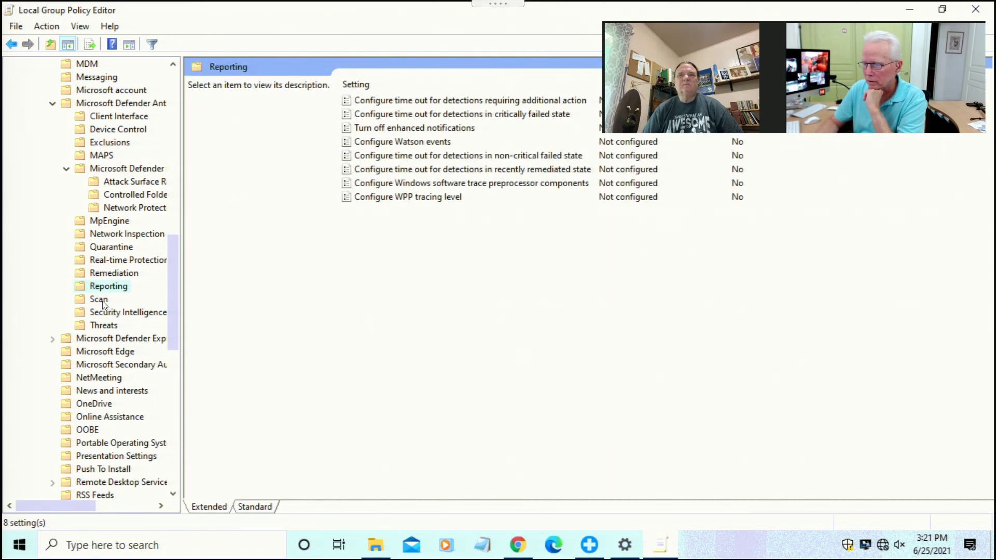
{"action": "left_click", "coordinate": [99, 300]}
{"action": "key", "text": "Down"}
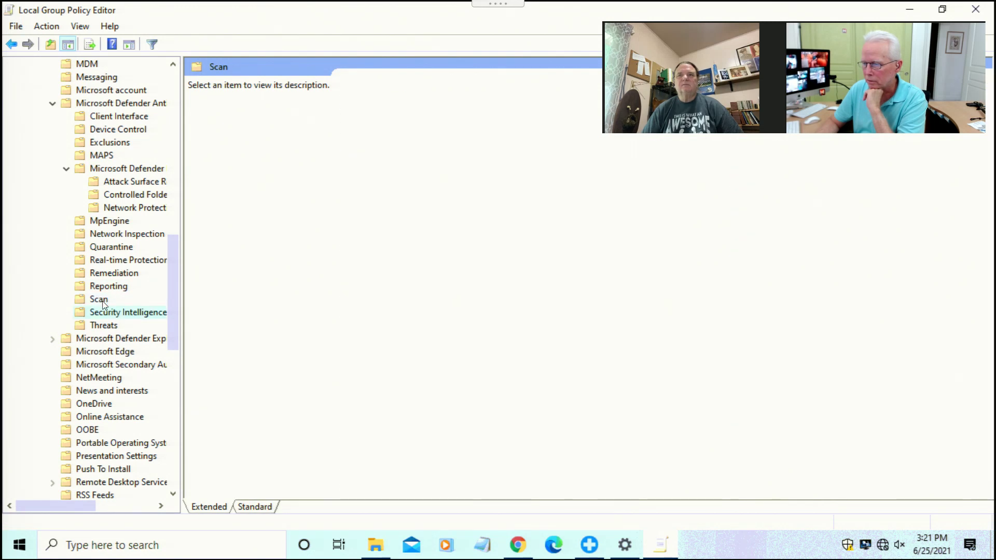
{"action": "key", "text": "Down"}
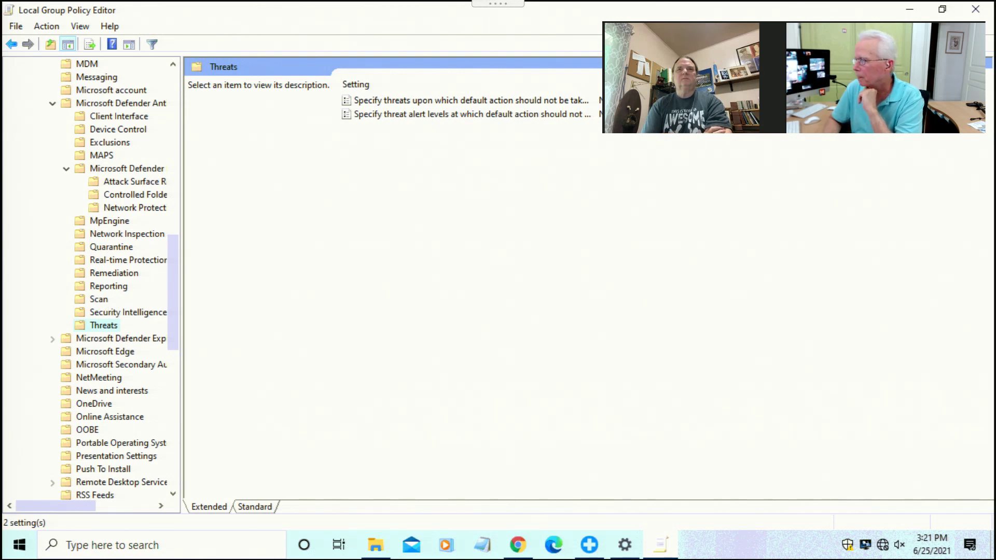
{"action": "left_click", "coordinate": [980, 11]}
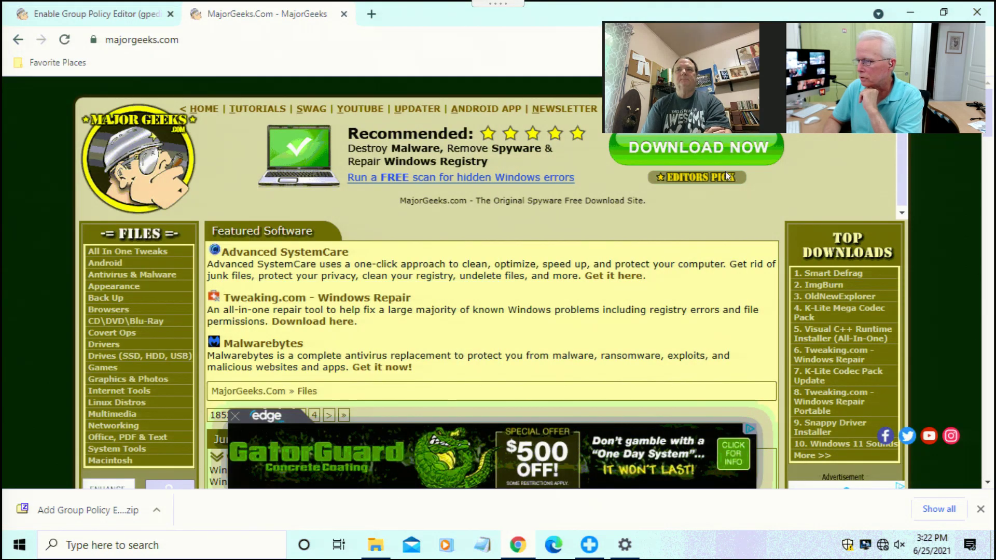
Leave the full-screen remote view, switch to Chrome on the technician's computer, and copy the URL of the windowsreport.com Windows Defender fix article.
{"action": "mouse_move", "coordinate": [497, 5]}
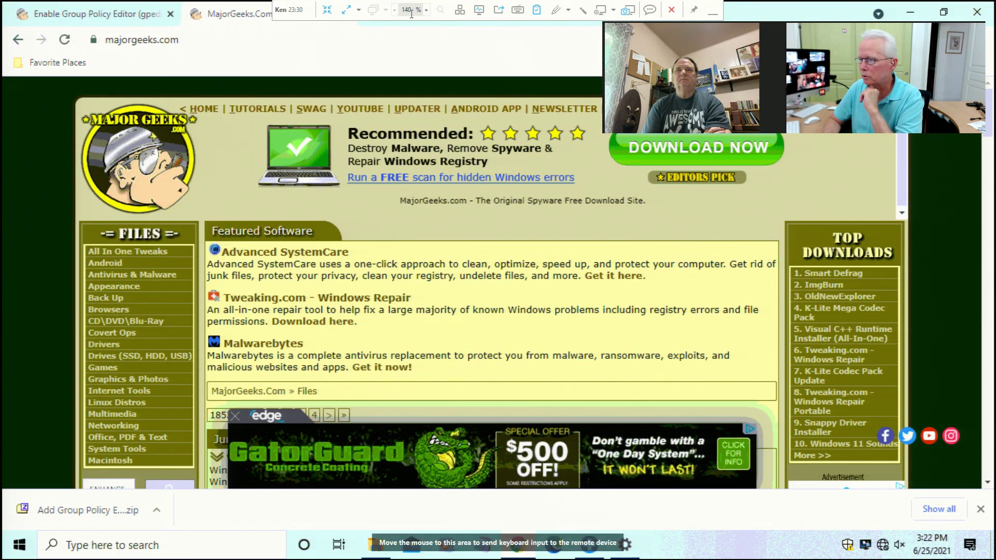
{"action": "left_click", "coordinate": [327, 10]}
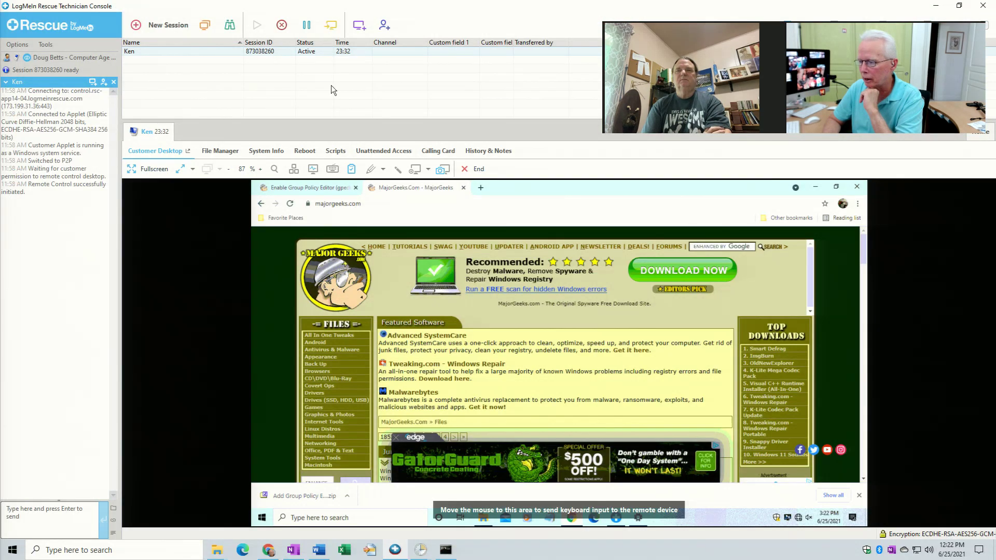
{"action": "mouse_move", "coordinate": [267, 553]}
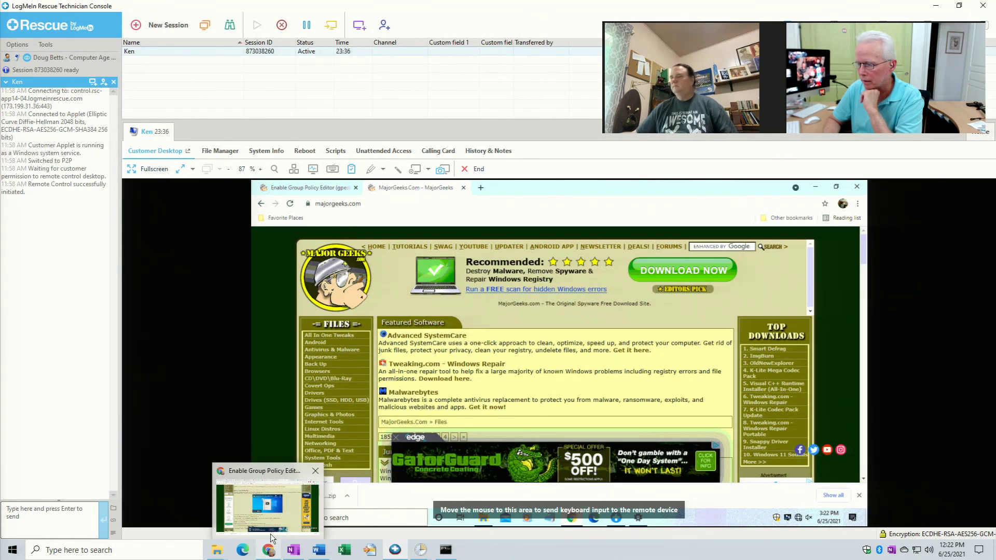
{"action": "left_click", "coordinate": [270, 522]}
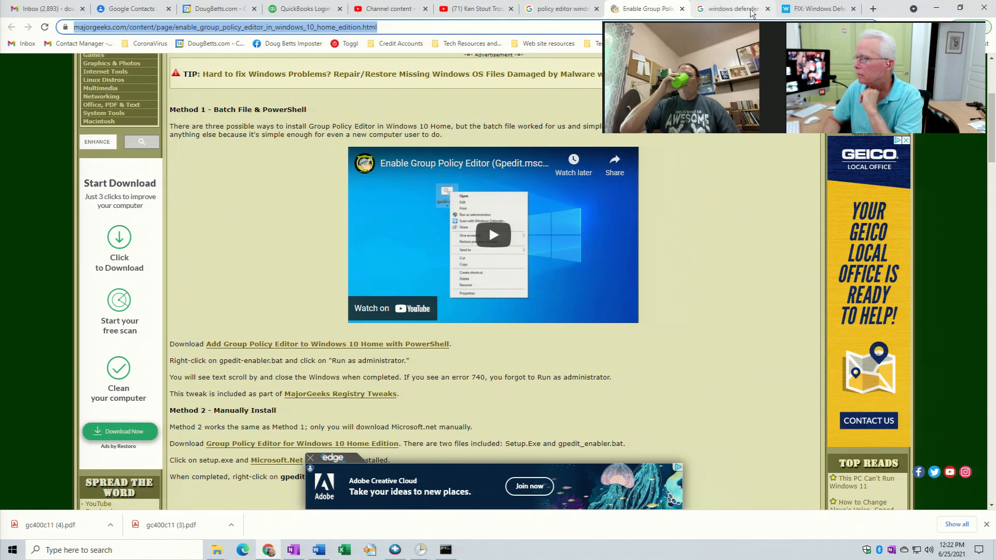
{"action": "left_click", "coordinate": [818, 10]}
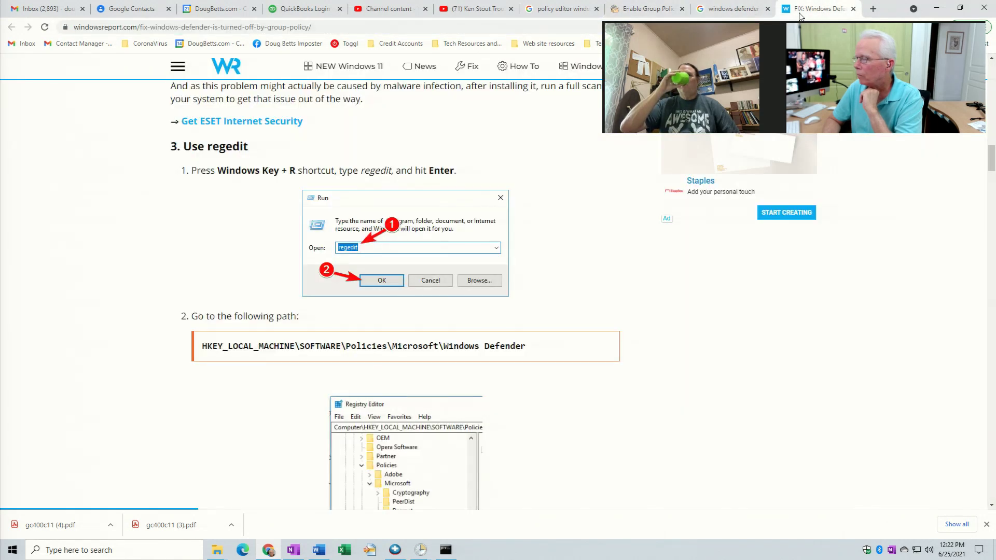
{"action": "left_click", "coordinate": [345, 32]}
{"action": "key", "text": "ctrl+c"}
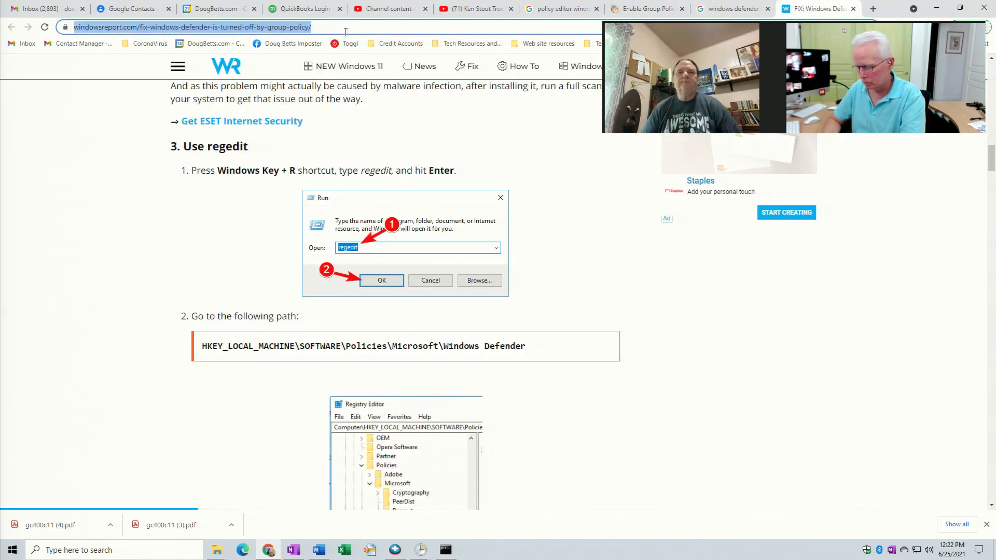
{"action": "key", "text": "alt+Tab"}
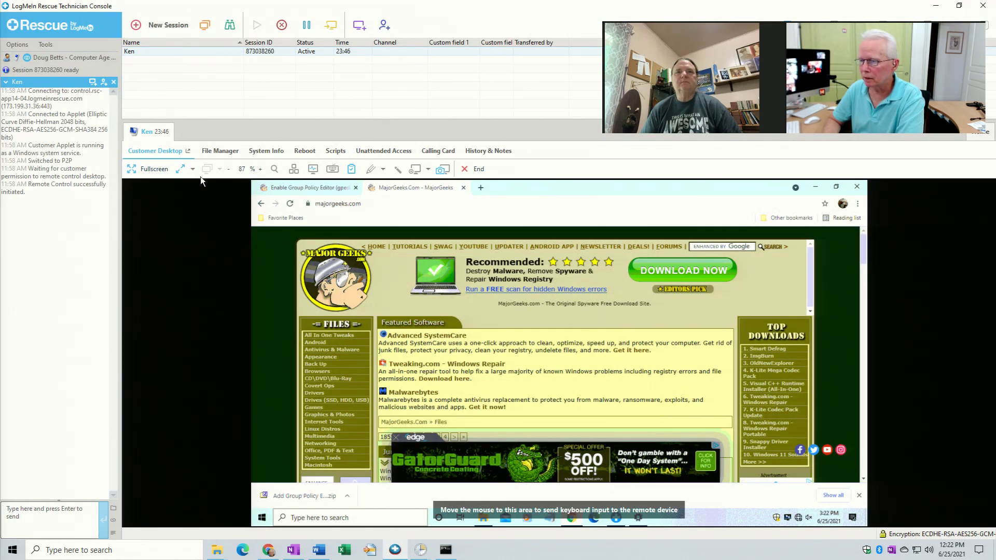
{"action": "left_click", "coordinate": [165, 169]}
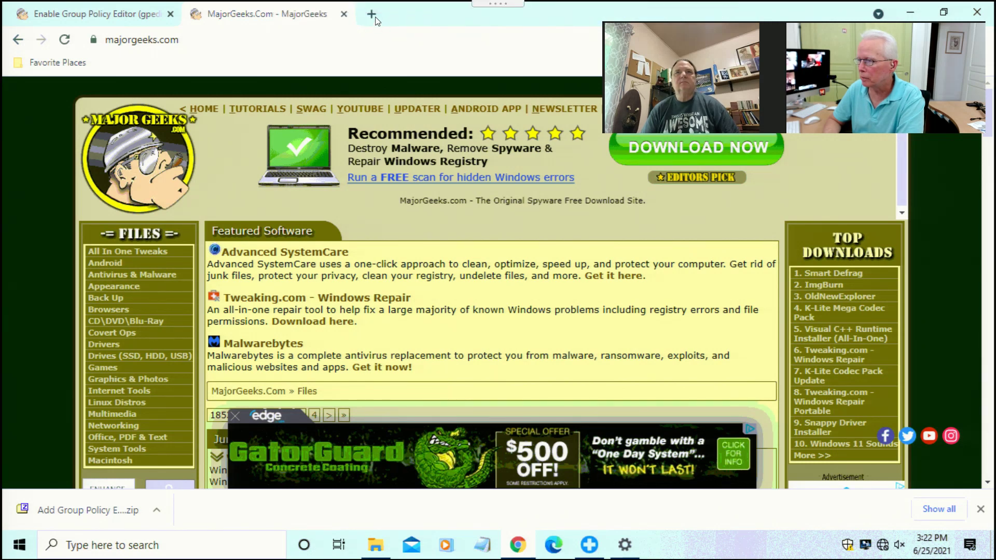
{"action": "left_click", "coordinate": [372, 14]}
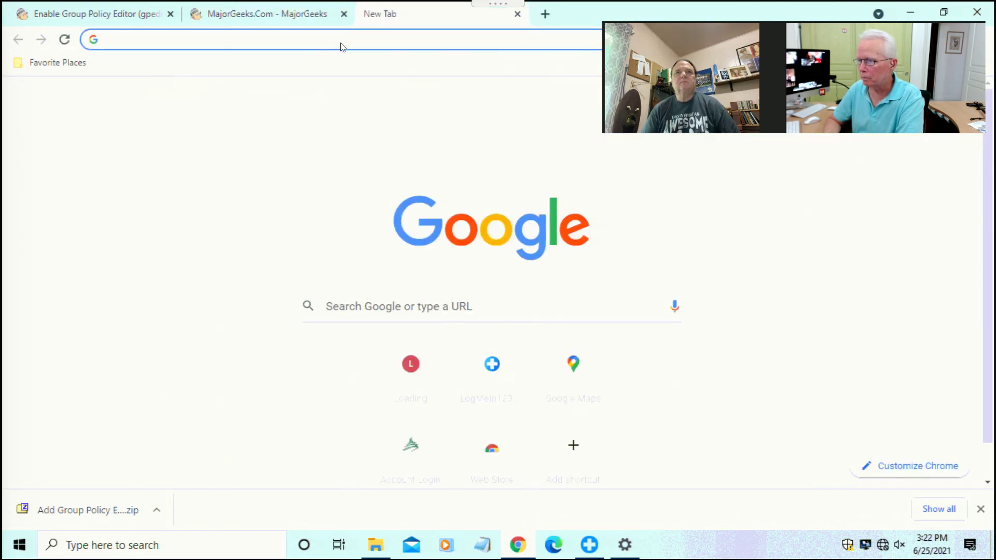
{"action": "key", "text": "ctrl+v"}
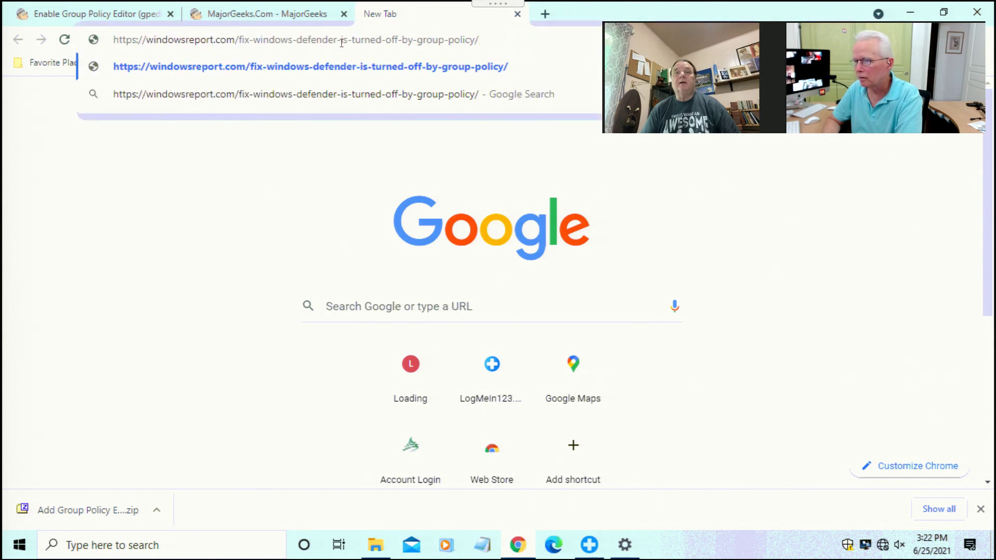
{"action": "key", "text": "Return"}
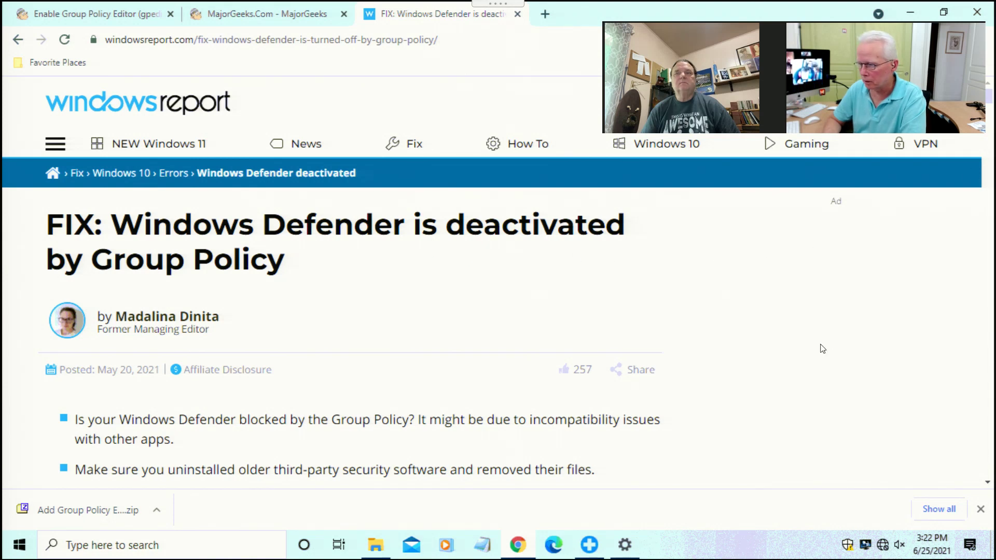
Read the windowsreport.com article from its summary through the antivirus removal advice to section 3, Use regedit, and its registry path.
{"action": "scroll", "coordinate": [822, 348], "scroll_direction": "down", "scroll_amount": 4}
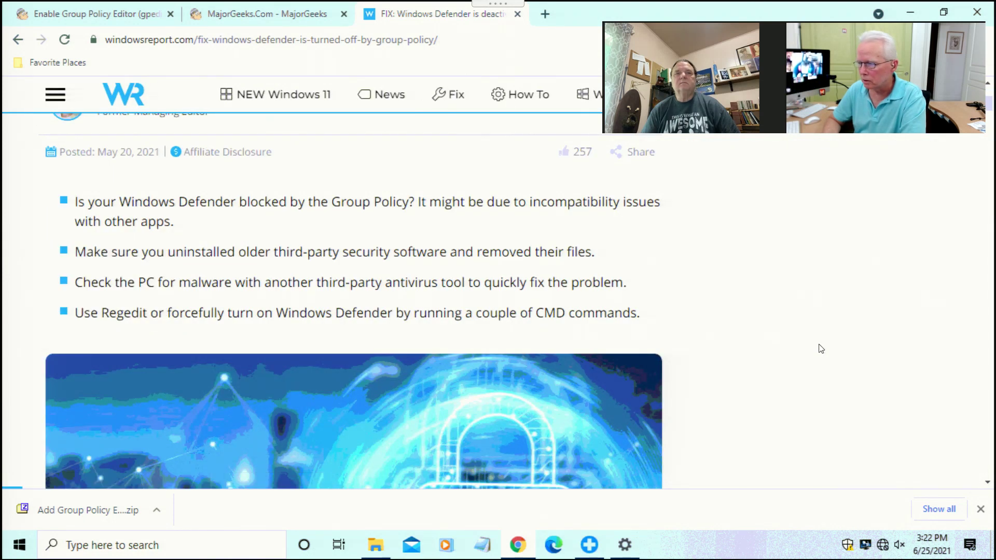
{"action": "scroll", "coordinate": [885, 377], "scroll_direction": "down", "scroll_amount": 1}
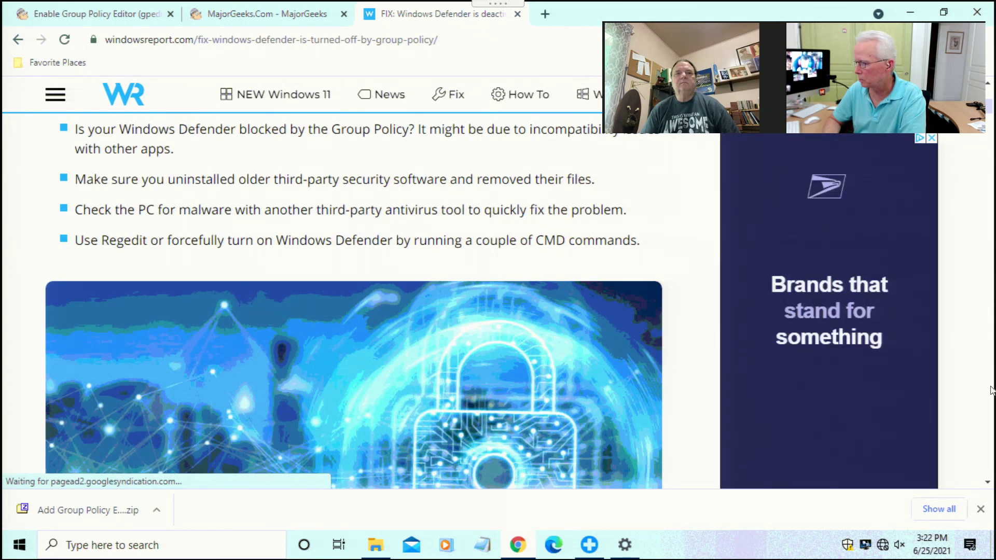
{"action": "scroll", "coordinate": [990, 390], "scroll_direction": "down", "scroll_amount": 4}
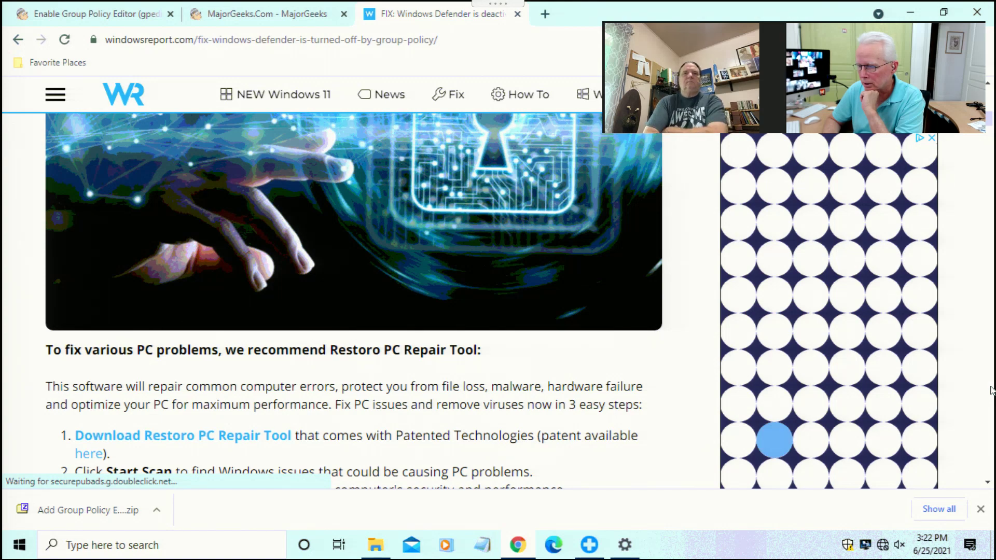
{"action": "scroll", "coordinate": [990, 390], "scroll_direction": "down", "scroll_amount": 5}
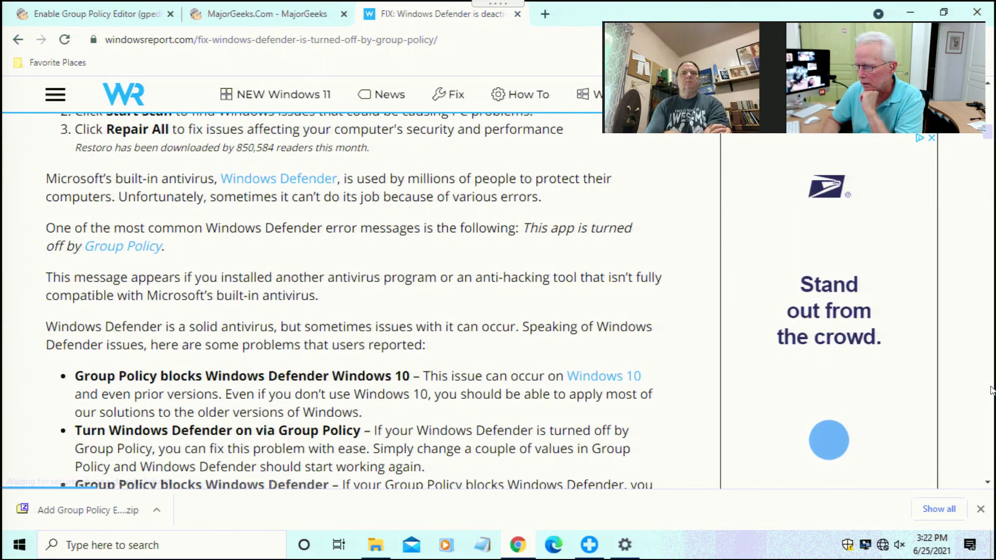
{"action": "scroll", "coordinate": [990, 390], "scroll_direction": "down", "scroll_amount": 4}
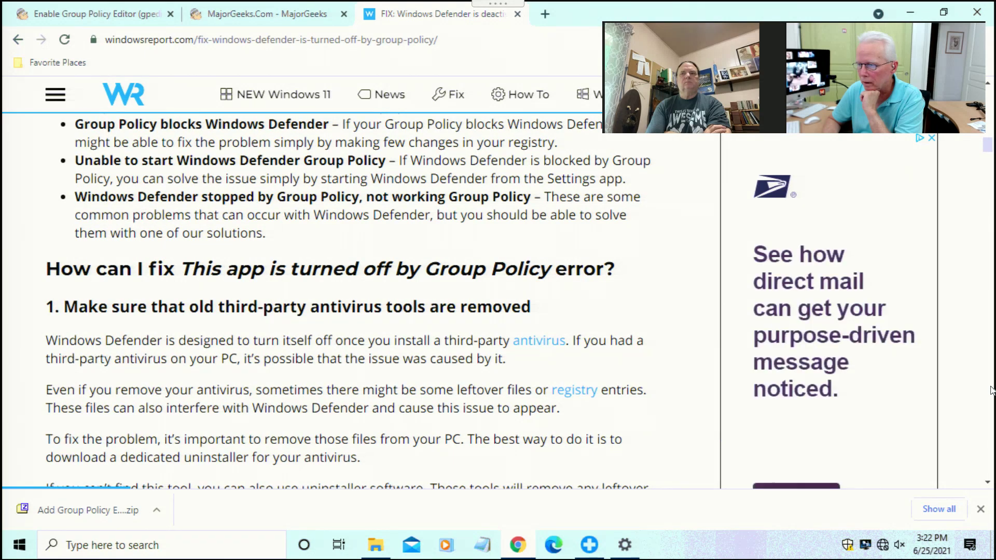
{"action": "scroll", "coordinate": [990, 390], "scroll_direction": "down", "scroll_amount": 5}
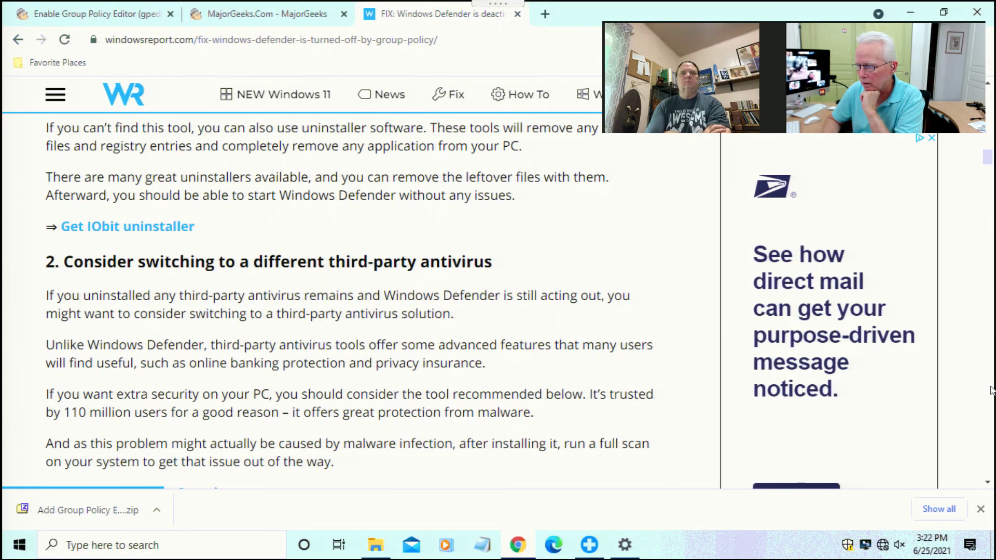
{"action": "scroll", "coordinate": [991, 390], "scroll_direction": "down", "scroll_amount": 5}
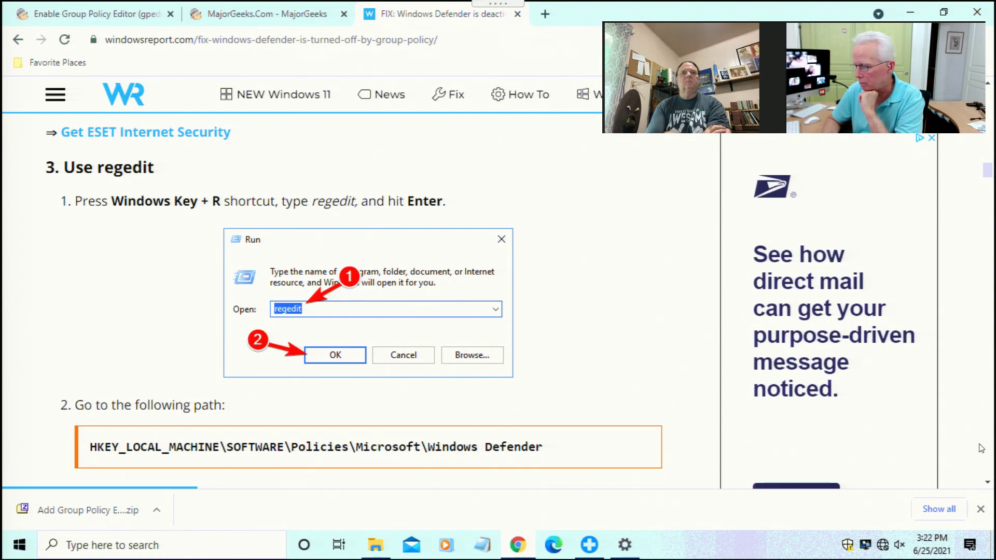
{"action": "scroll", "coordinate": [988, 486], "scroll_direction": "down", "scroll_amount": 1}
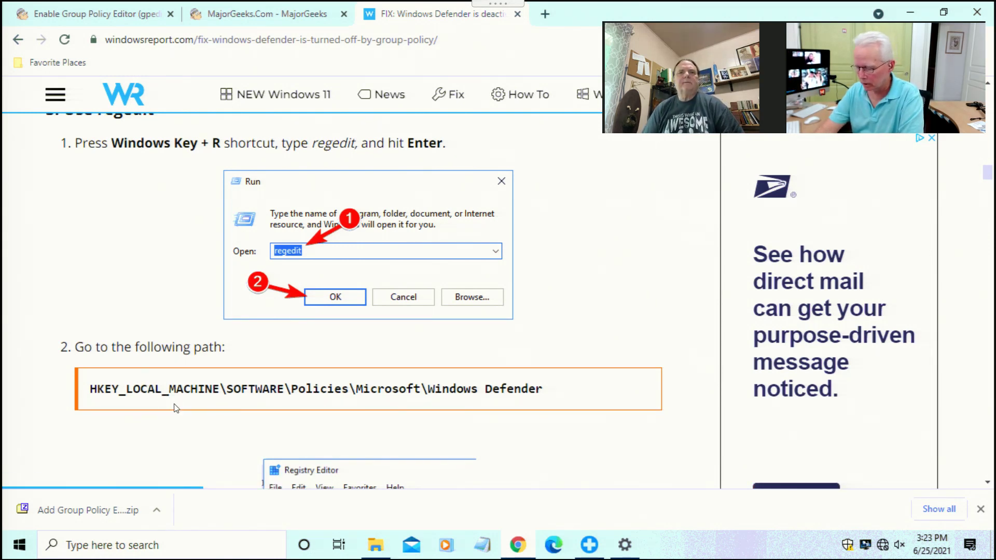
Launch regedit with administrator approval and arrange Registry Editor side by side with the article's browser window.
{"action": "key", "text": "super+r"}
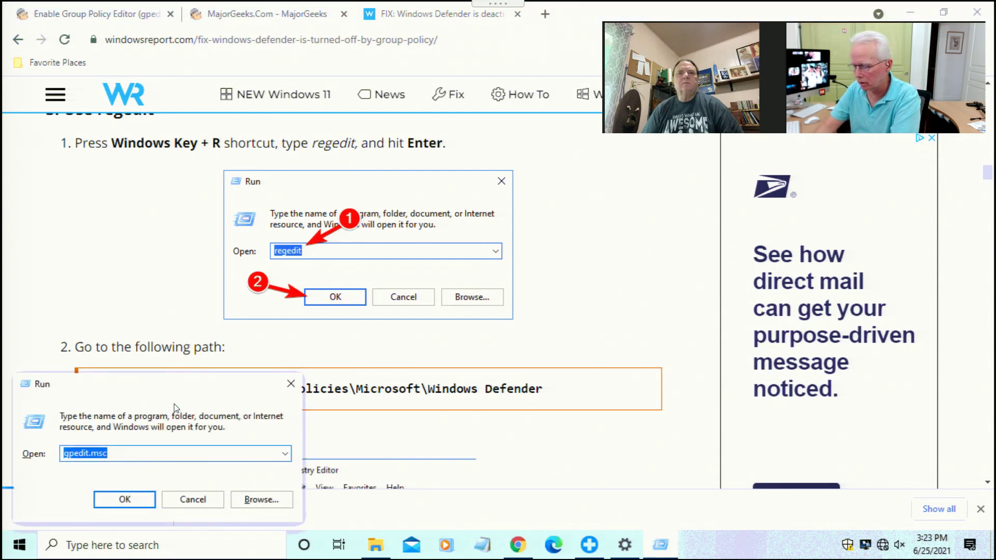
{"action": "type", "text": "reg"}
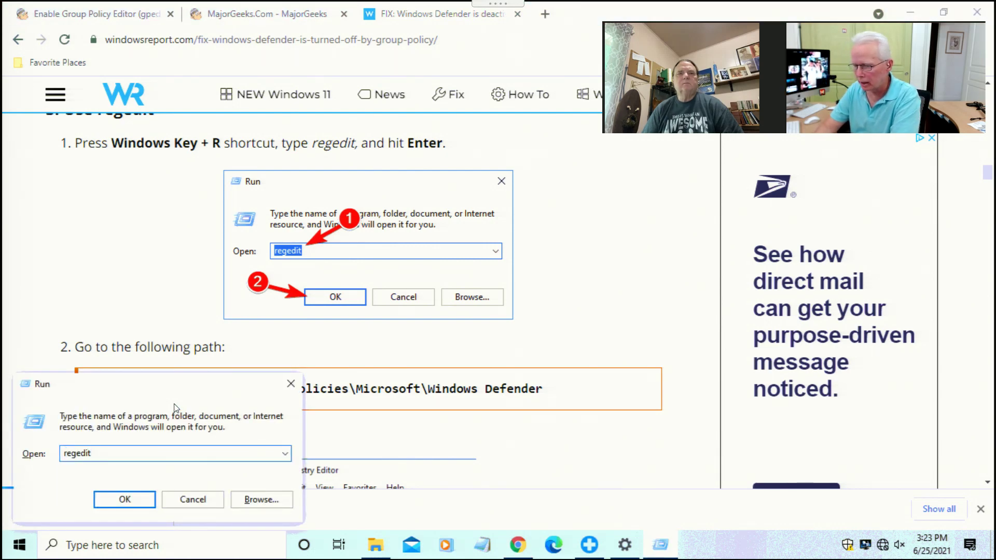
{"action": "key", "text": "Return"}
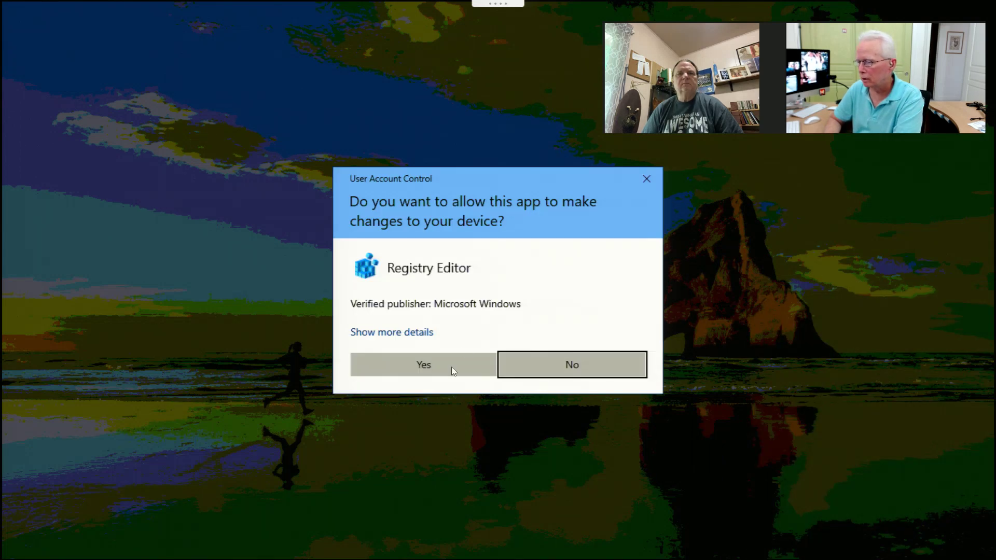
{"action": "left_click", "coordinate": [451, 366]}
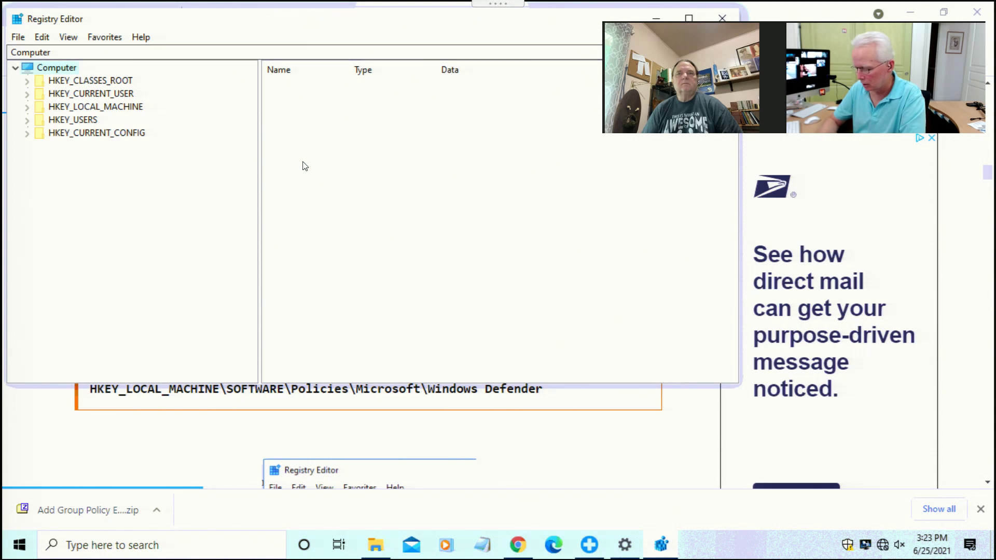
{"action": "key", "text": "super+Right"}
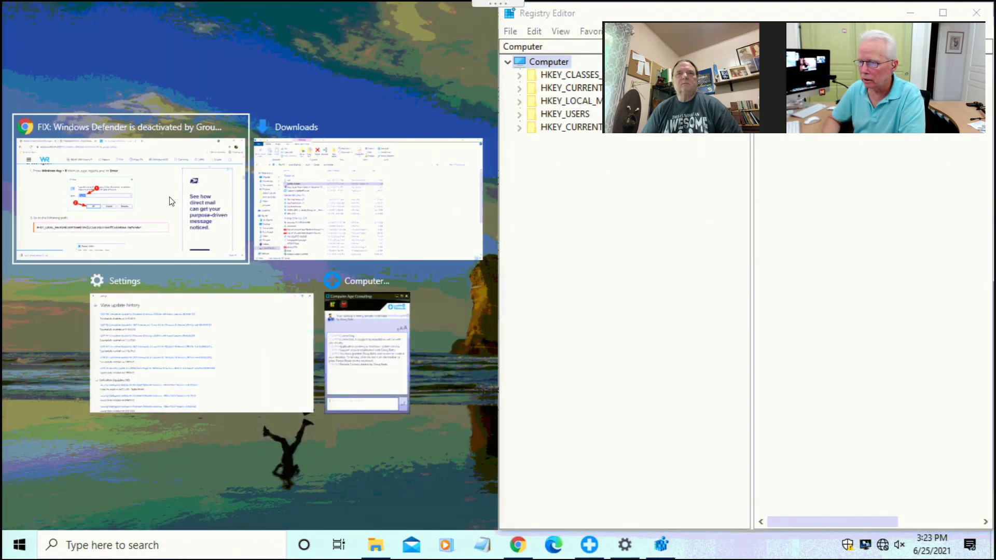
{"action": "left_click", "coordinate": [161, 193]}
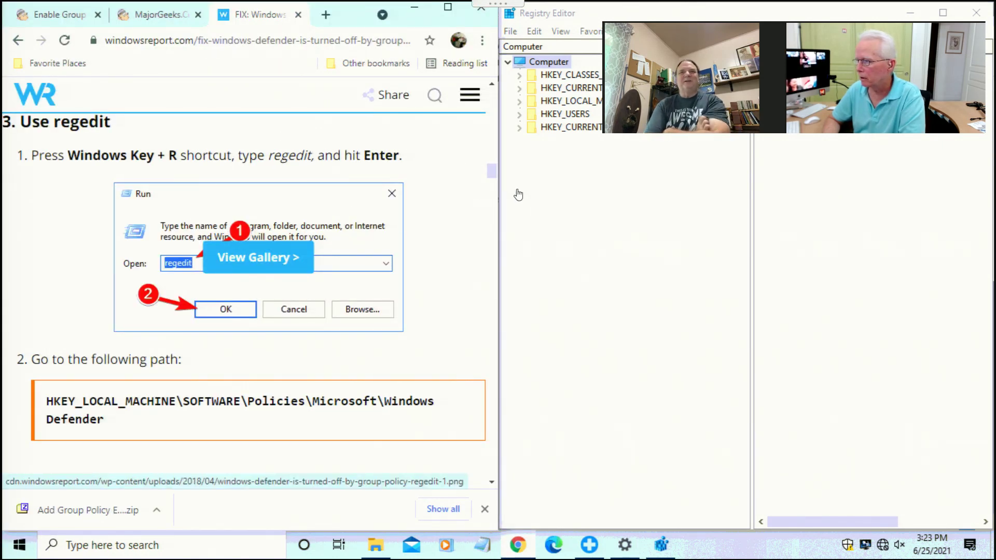
Expand HKEY_LOCAL_MACHINE\SOFTWARE\Policies\Microsoft\Windows Defender in the registry and inspect that key and its Policy Manager subkey.
{"action": "left_click", "coordinate": [520, 103]}
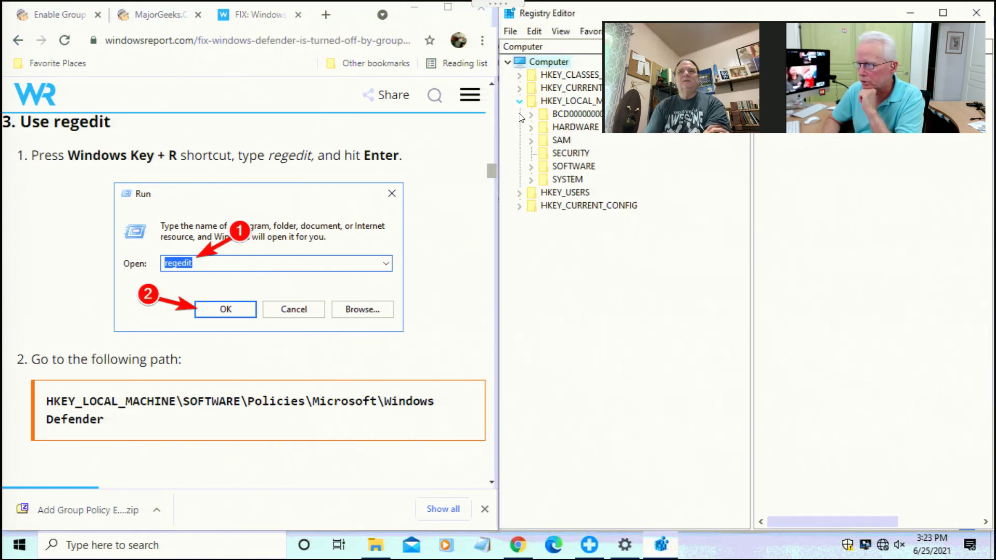
{"action": "left_click", "coordinate": [531, 167]}
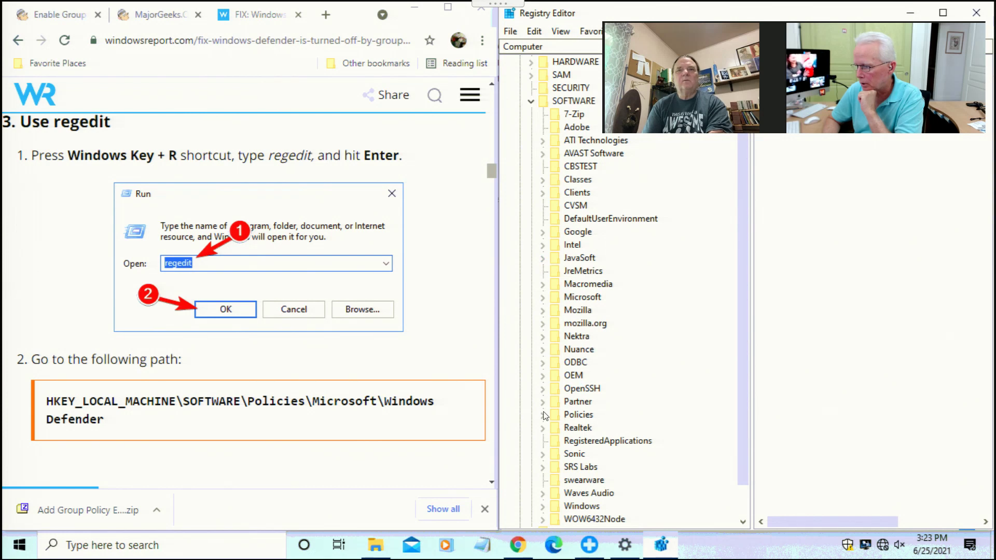
{"action": "left_click", "coordinate": [542, 414]}
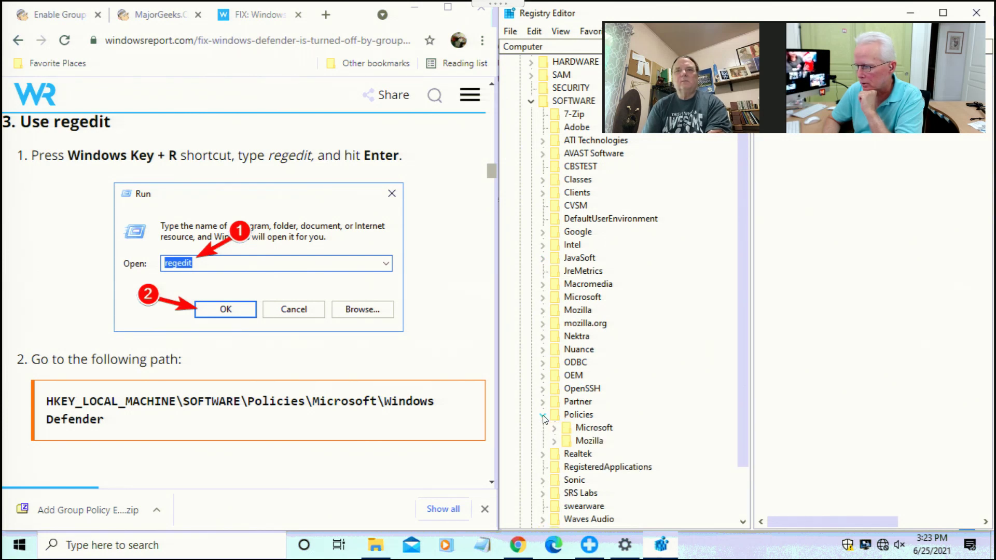
{"action": "left_click", "coordinate": [554, 429]}
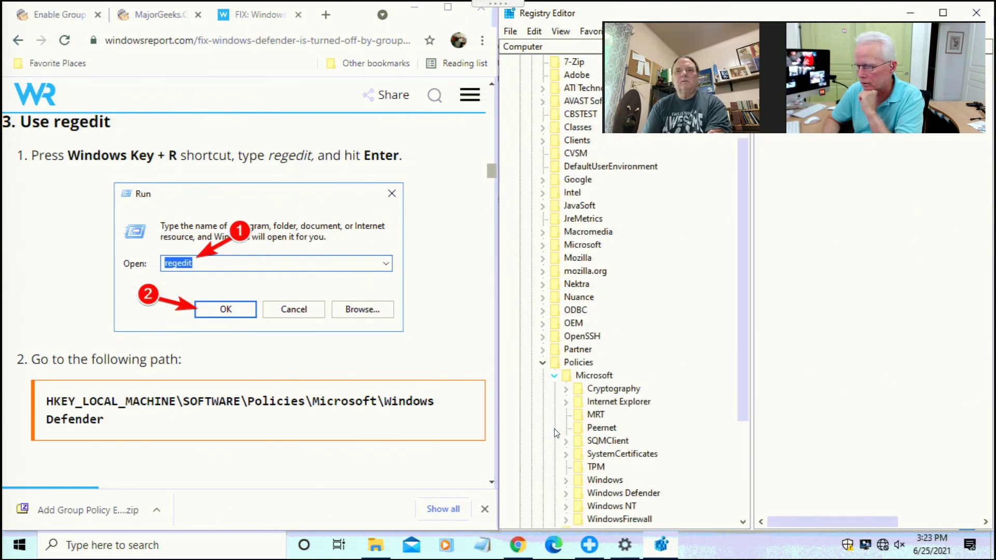
{"action": "left_click_drag", "start_coordinate": [745, 336], "coordinate": [734, 410]}
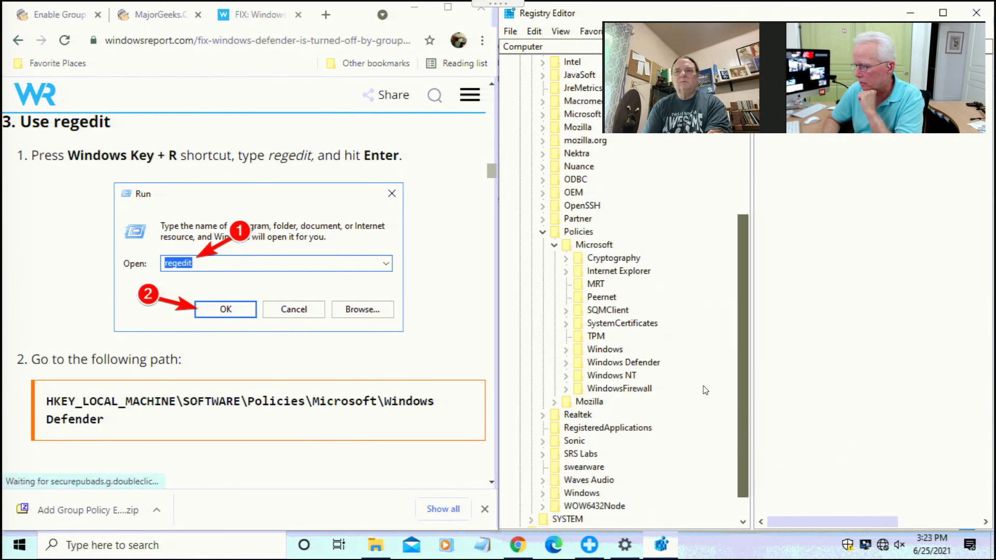
{"action": "left_click", "coordinate": [583, 363]}
{"action": "left_click", "coordinate": [566, 363]}
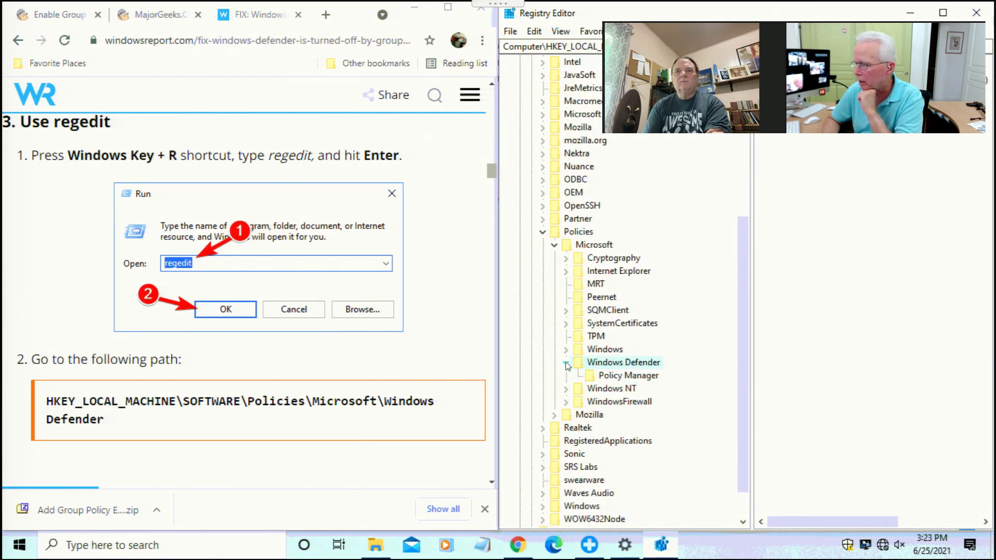
{"action": "left_click_drag", "start_coordinate": [740, 282], "coordinate": [640, 337]}
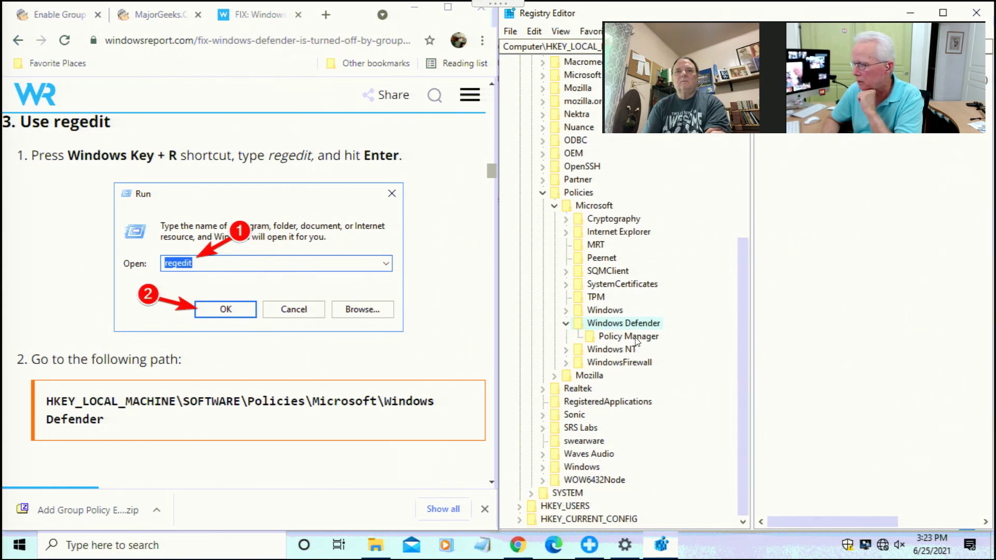
{"action": "left_click", "coordinate": [633, 337]}
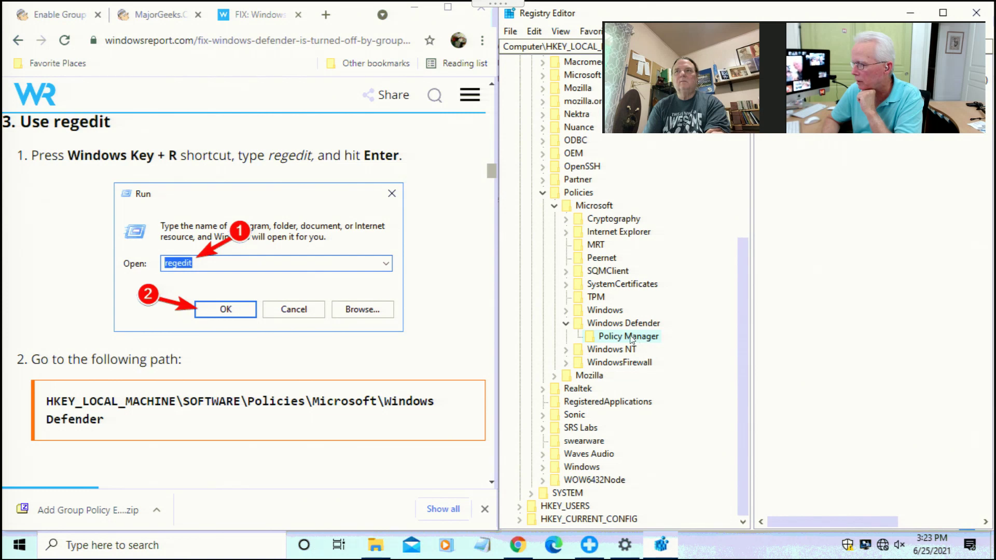
{"action": "left_click", "coordinate": [628, 324]}
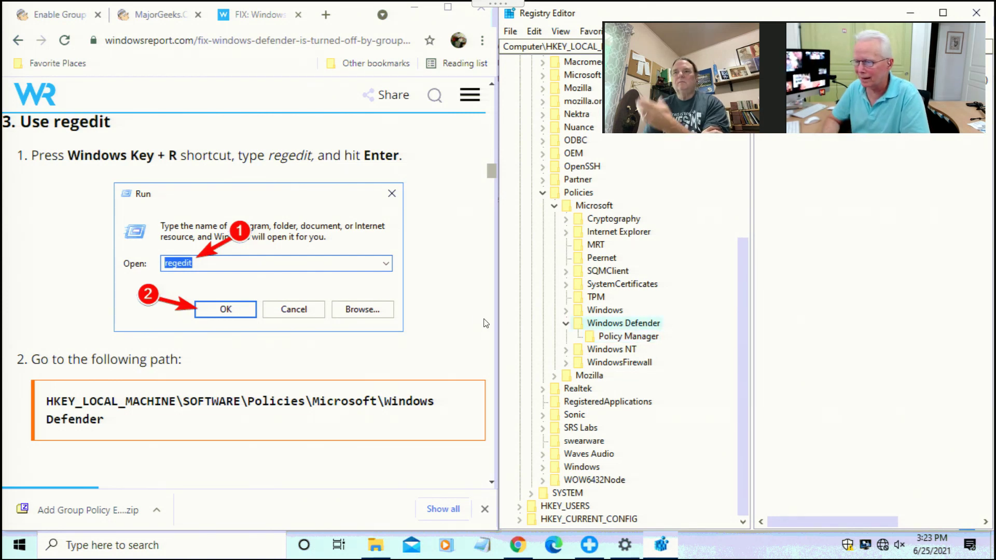
Maximize the article's browser window and read the regedit section through the instructions on the DisableAntiSpyware key.
{"action": "left_click", "coordinate": [449, 315]}
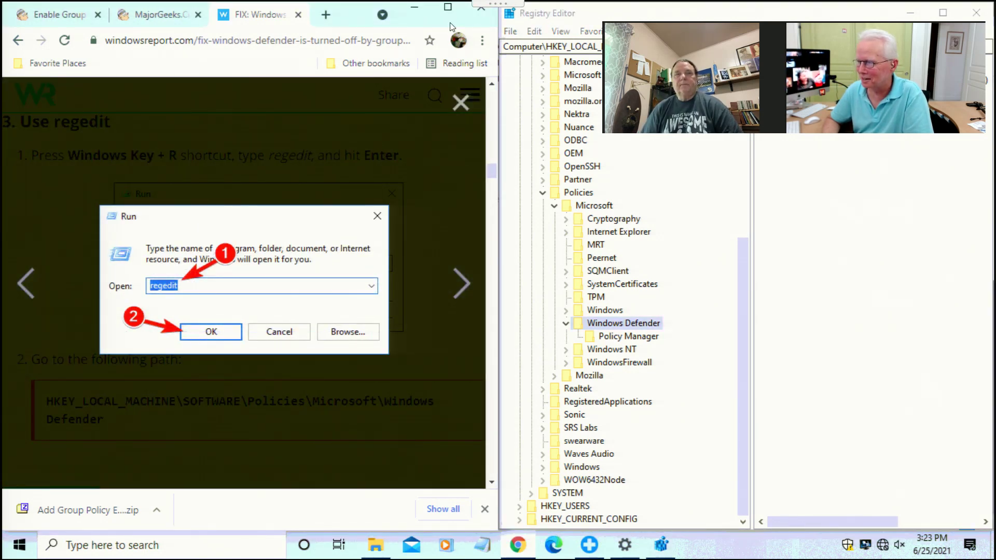
{"action": "left_click", "coordinate": [447, 7]}
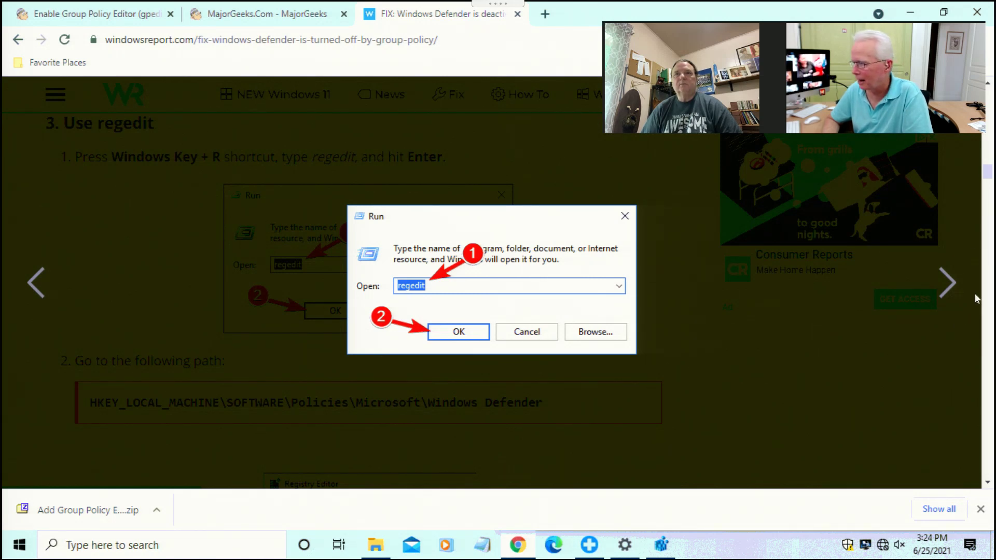
{"action": "key", "text": "Escape"}
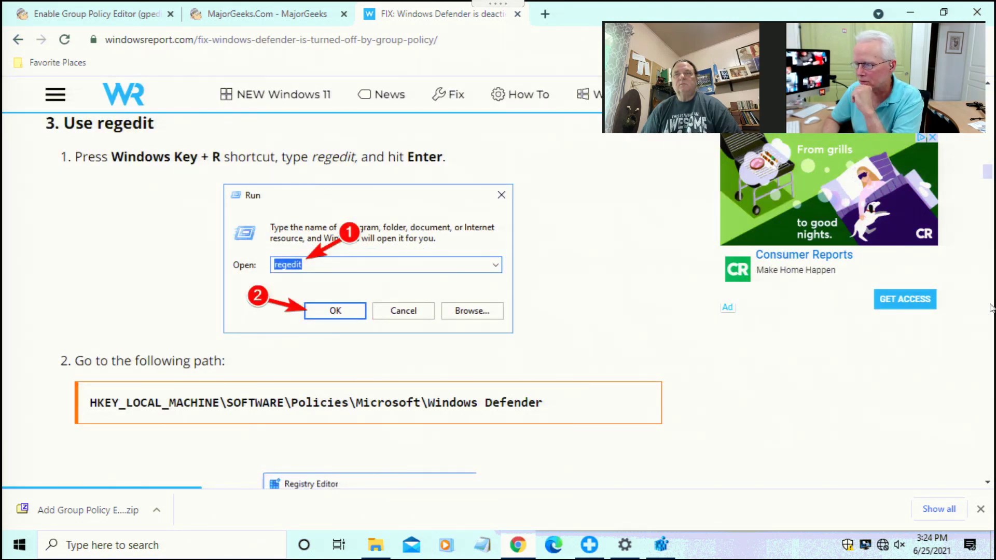
{"action": "scroll", "coordinate": [990, 307], "scroll_direction": "down", "scroll_amount": 7}
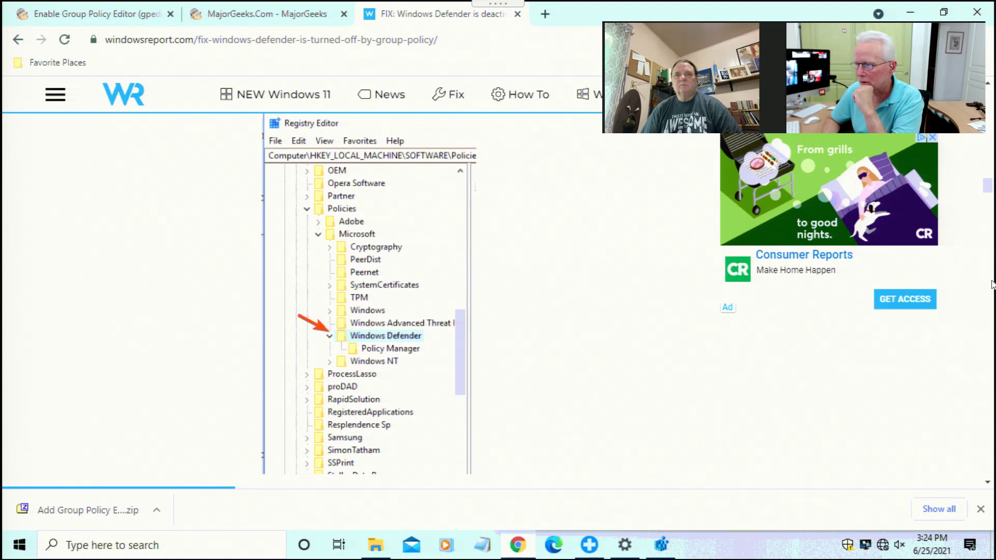
{"action": "scroll", "coordinate": [989, 170], "scroll_direction": "up", "scroll_amount": 7}
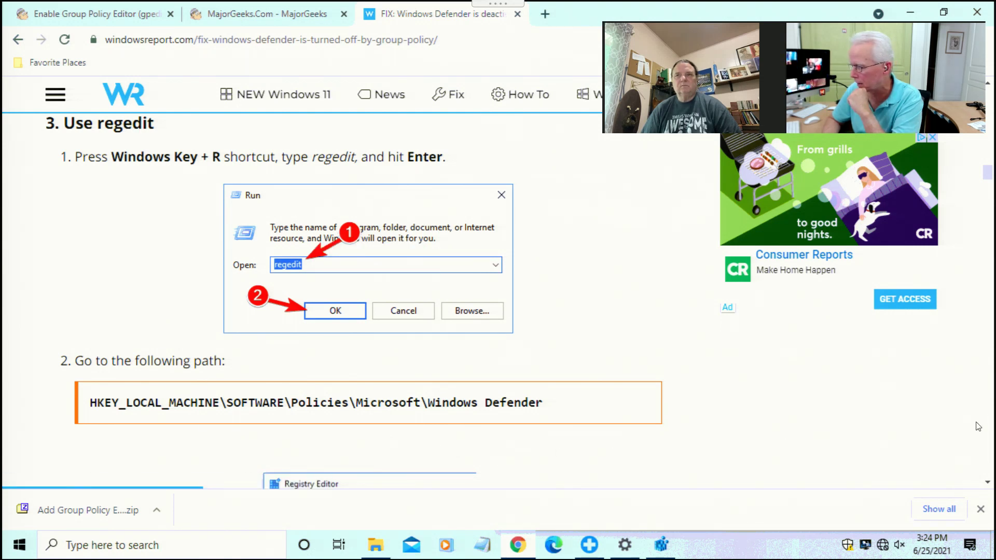
{"action": "scroll", "coordinate": [989, 425], "scroll_direction": "down", "scroll_amount": 7}
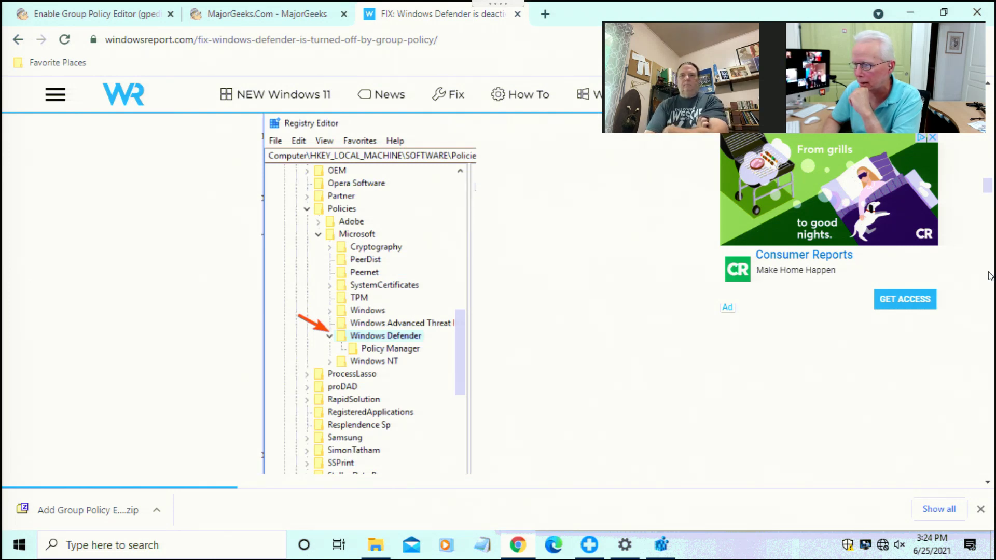
{"action": "scroll", "coordinate": [989, 275], "scroll_direction": "down", "scroll_amount": 7}
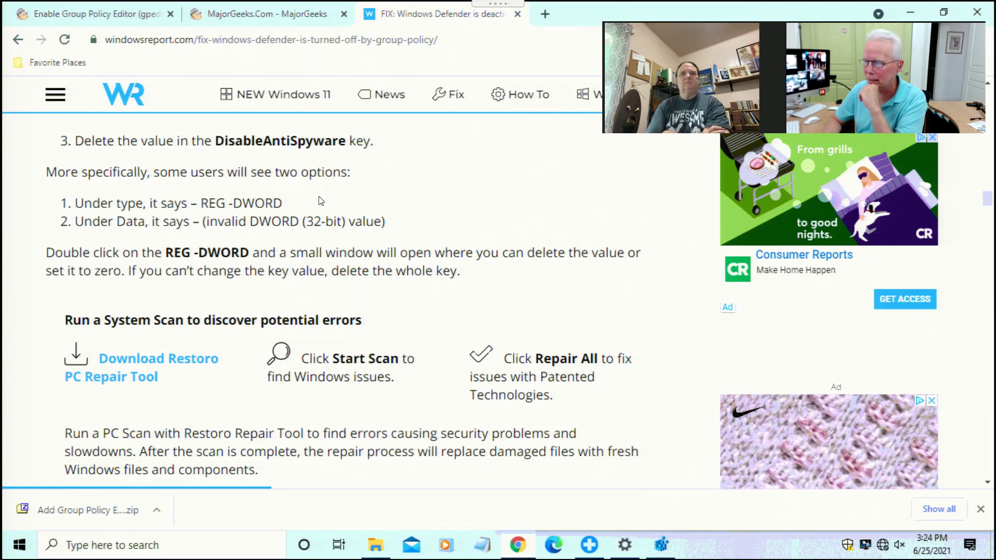
Return to Registry Editor to recheck the Policy Manager subkey under Windows Defender, then close the editor and minimize the browser.
{"action": "key", "text": "alt+Tab"}
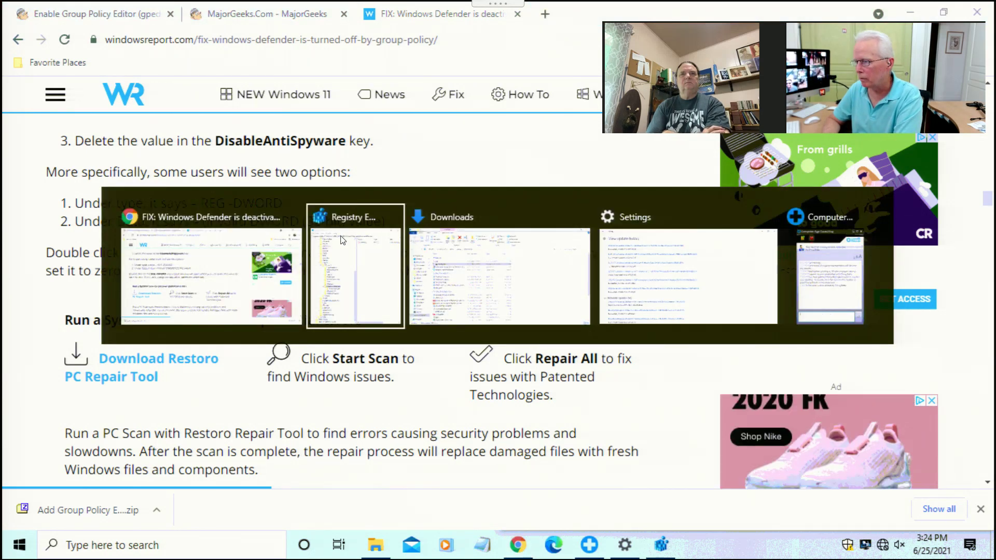
{"action": "left_click", "coordinate": [343, 239]}
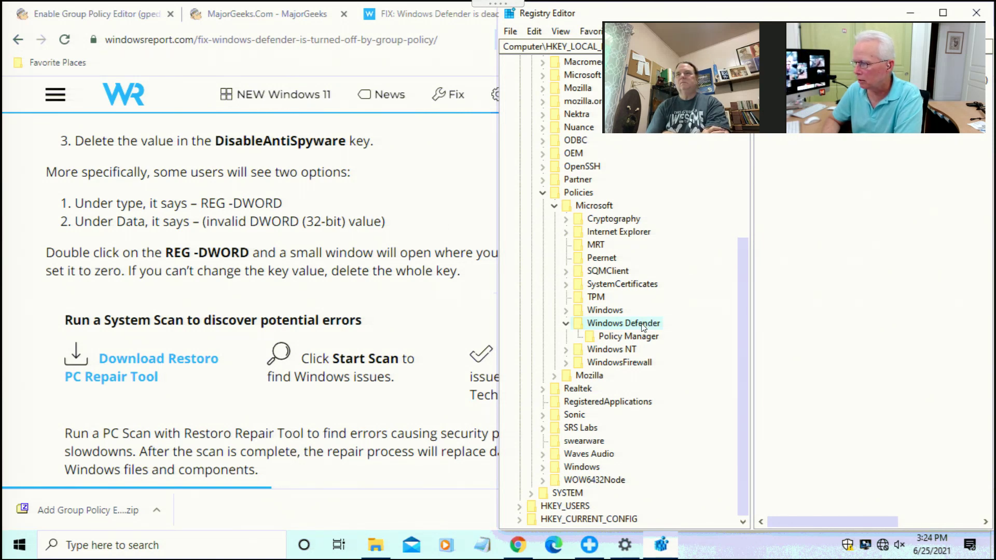
{"action": "left_click", "coordinate": [643, 341]}
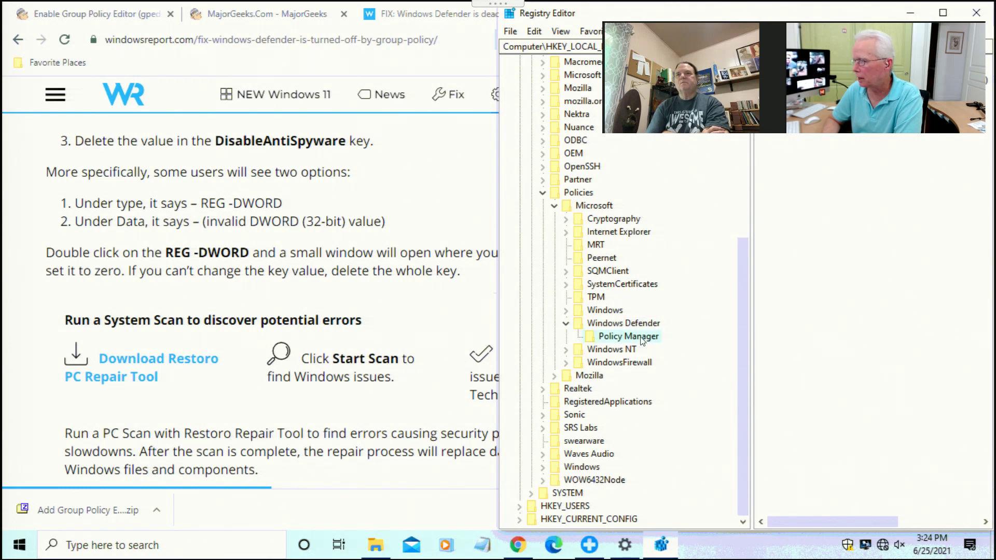
{"action": "left_click", "coordinate": [976, 13]}
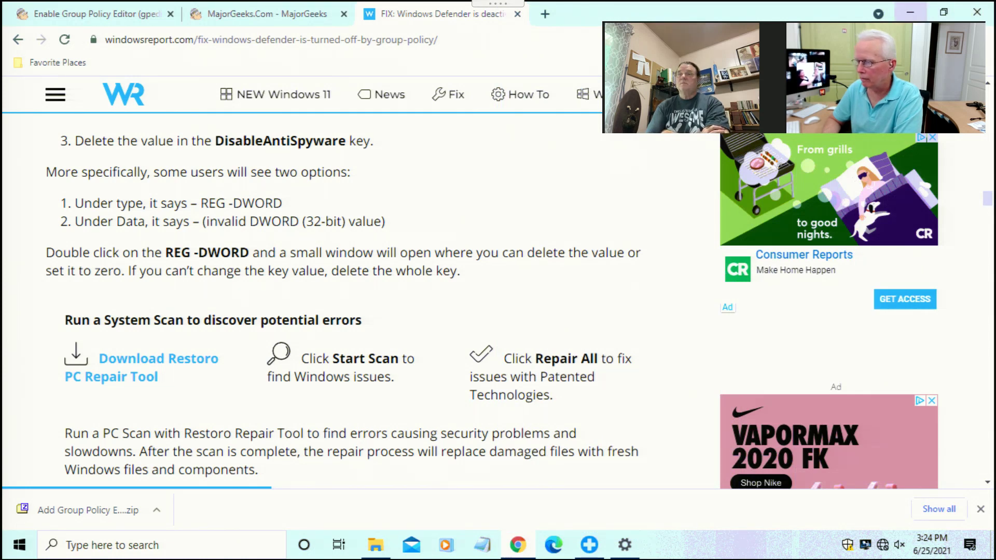
{"action": "left_click", "coordinate": [909, 12]}
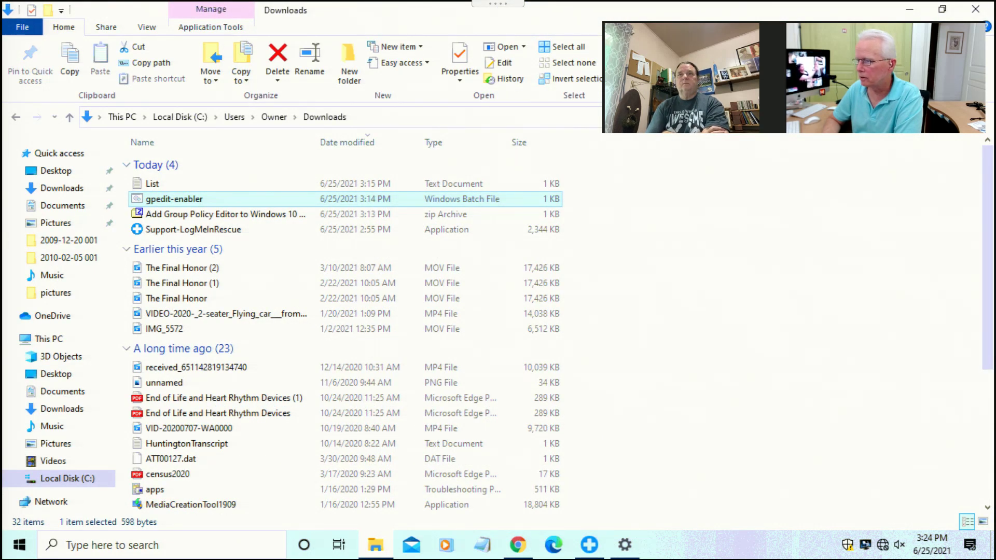
Close the Downloads folder, open Windows Security on the remote PC and review its Account protection page.
{"action": "left_click", "coordinate": [978, 10]}
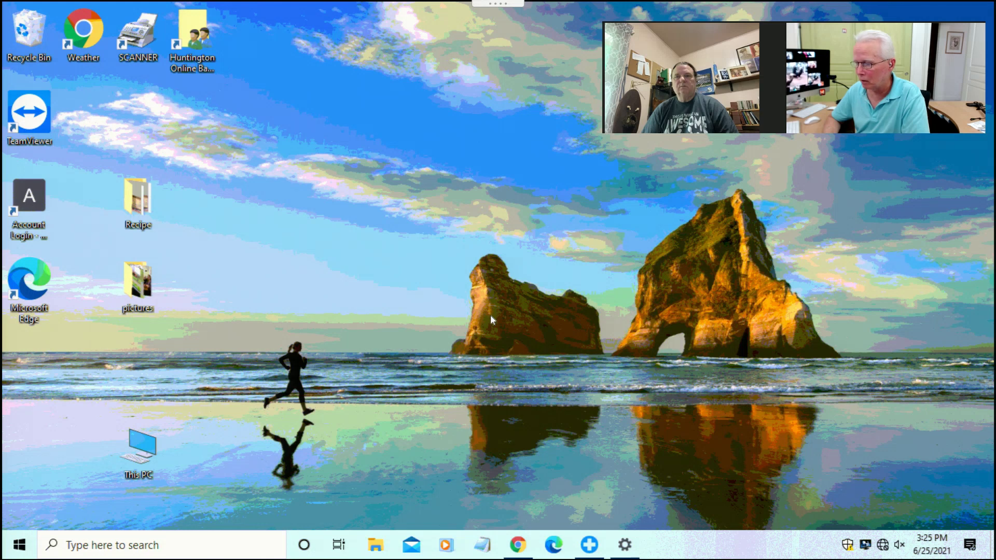
{"action": "left_click", "coordinate": [847, 545]}
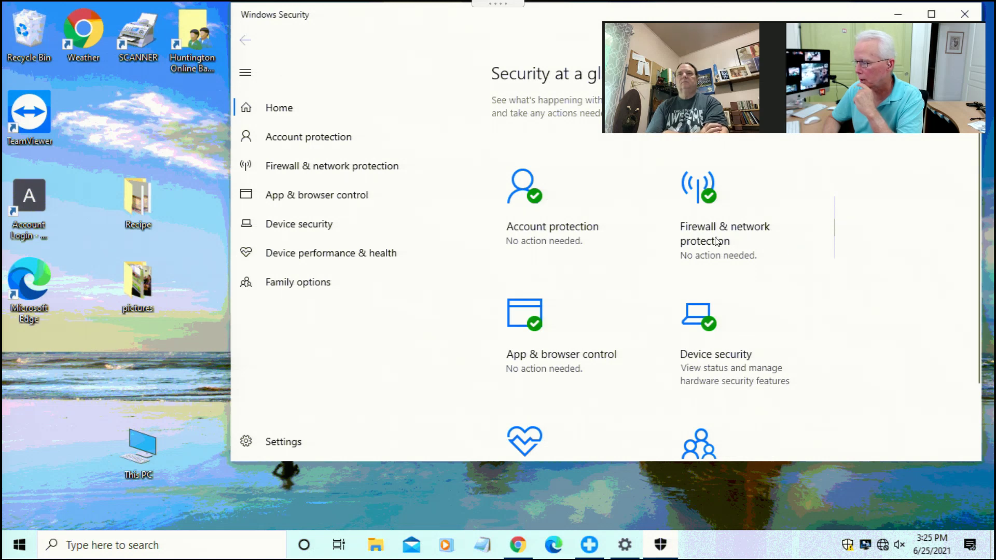
{"action": "left_click", "coordinate": [547, 228]}
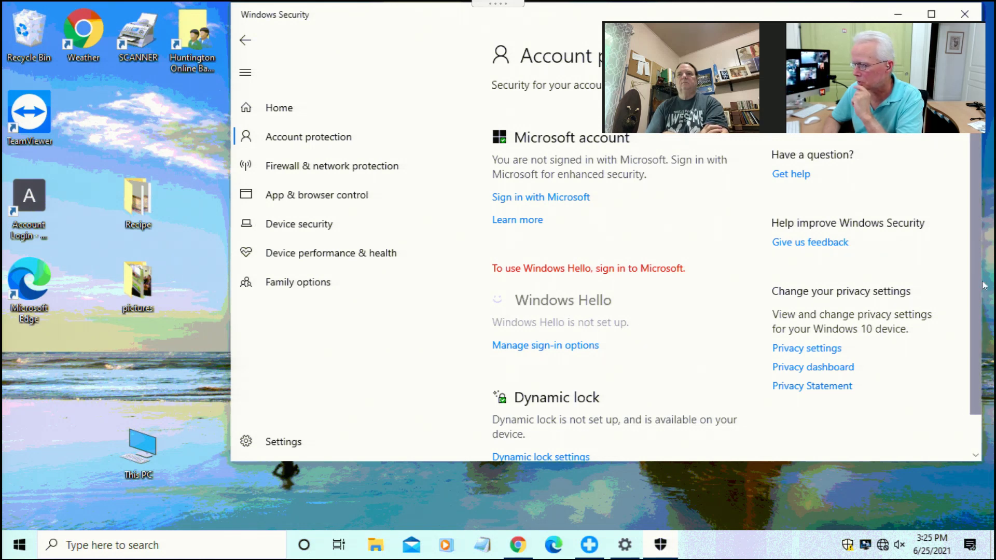
{"action": "scroll", "coordinate": [979, 237], "scroll_direction": "down", "scroll_amount": 2}
{"action": "scroll", "coordinate": [990, 265], "scroll_direction": "up", "scroll_amount": 2}
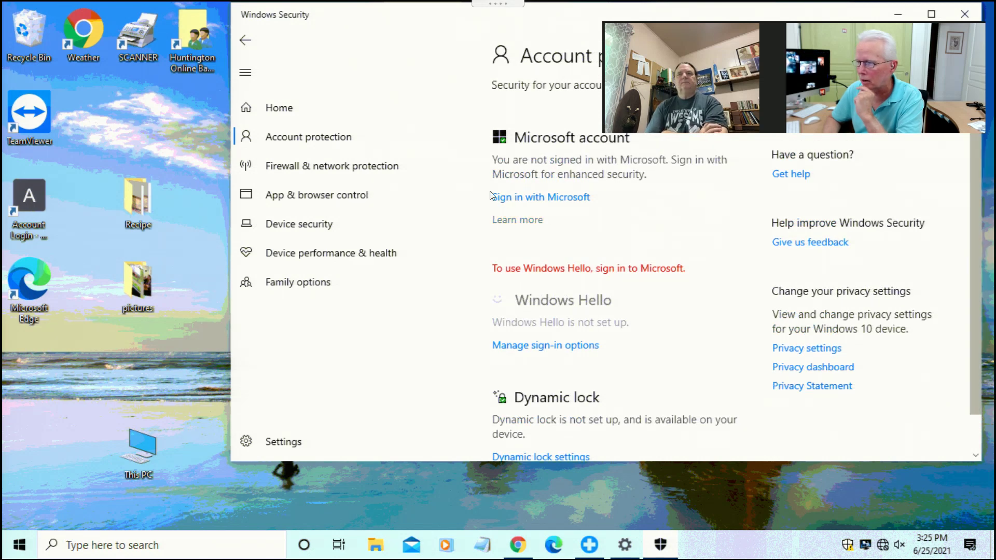
Leave the remote full-screen view, inspect Virus & threat protection in the local PC's Windows Security for comparison, and close that window.
{"action": "mouse_move", "coordinate": [491, 5]}
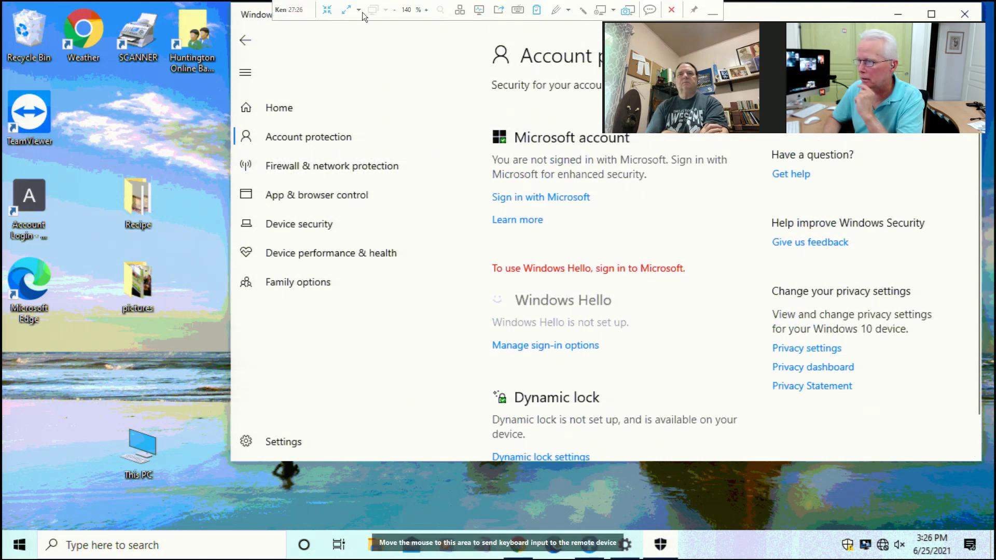
{"action": "left_click", "coordinate": [326, 10]}
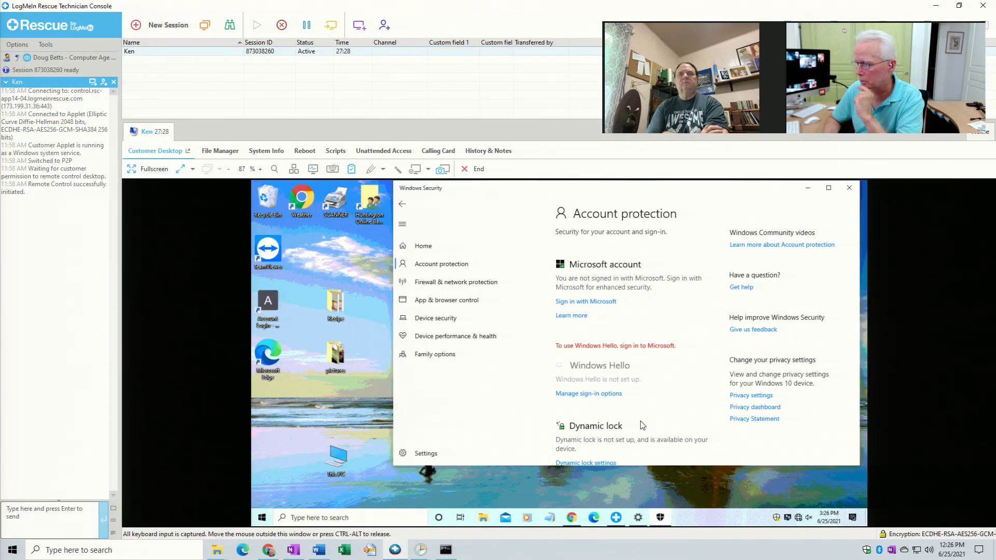
{"action": "left_click", "coordinate": [866, 550]}
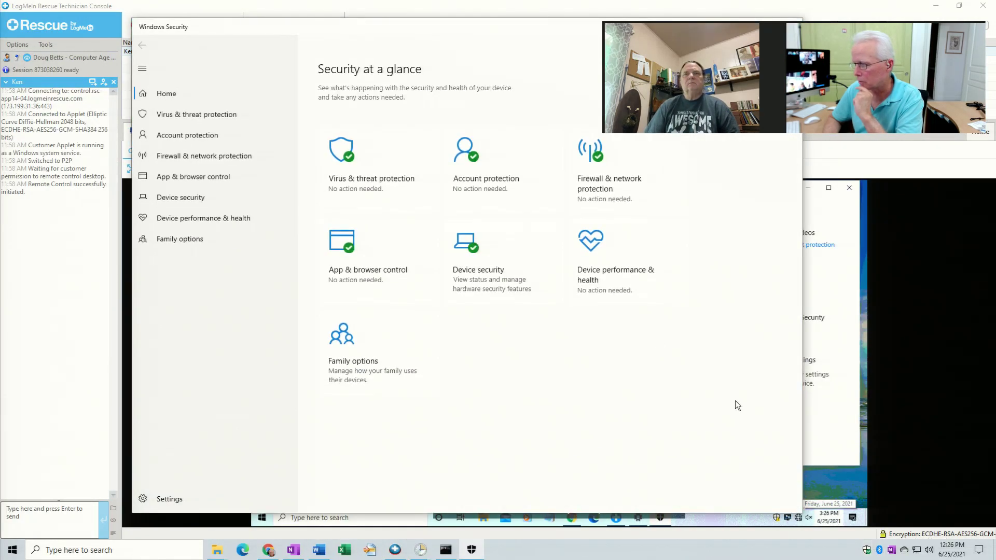
{"action": "left_click", "coordinate": [373, 184]}
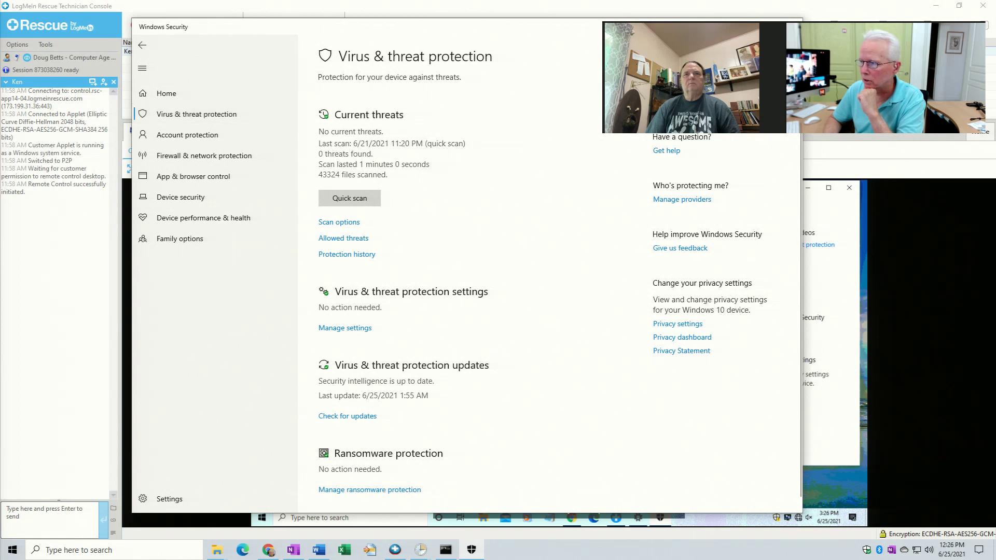
{"action": "left_click", "coordinate": [791, 25]}
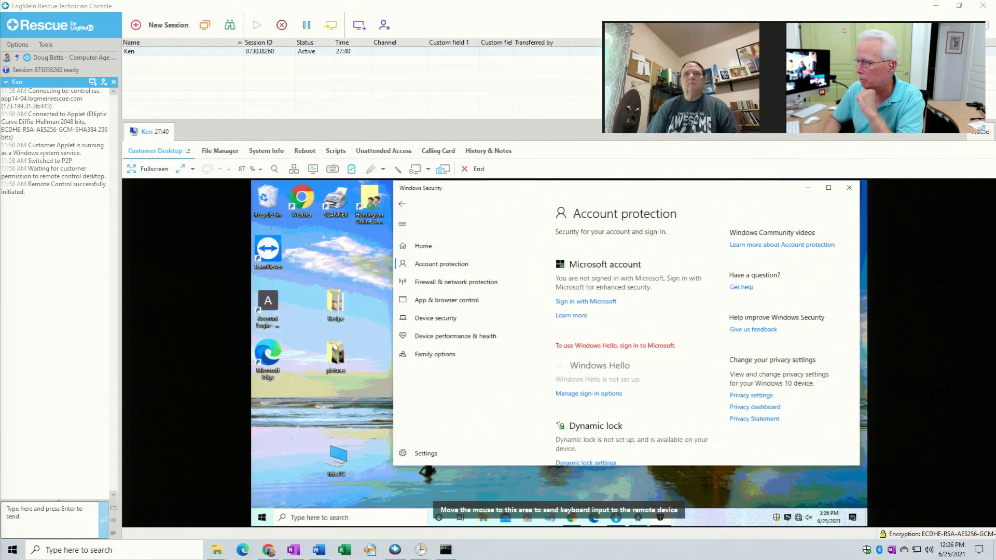
Check the Account protection page from the Windows Security overview, and close Windows Security.
{"action": "left_click", "coordinate": [423, 248]}
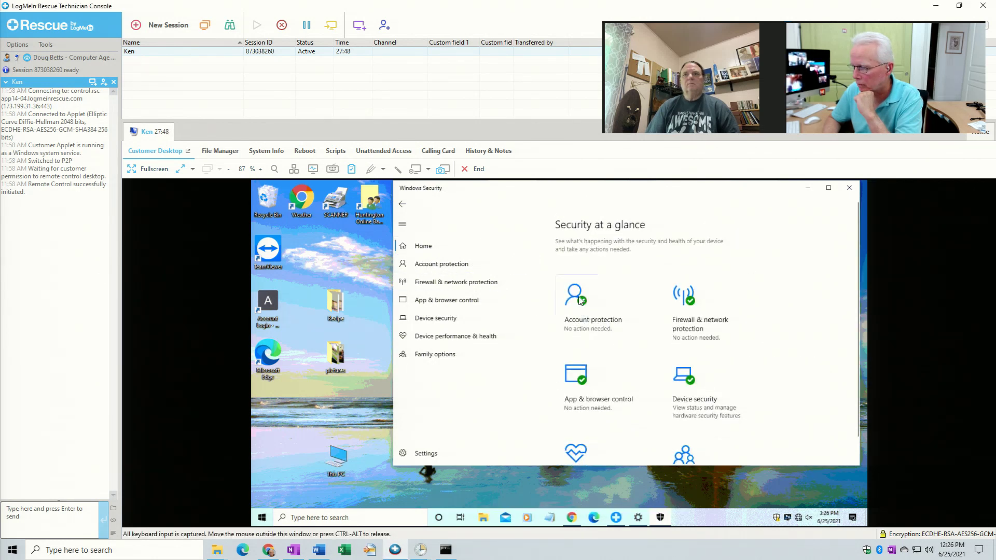
{"action": "left_click", "coordinate": [580, 301]}
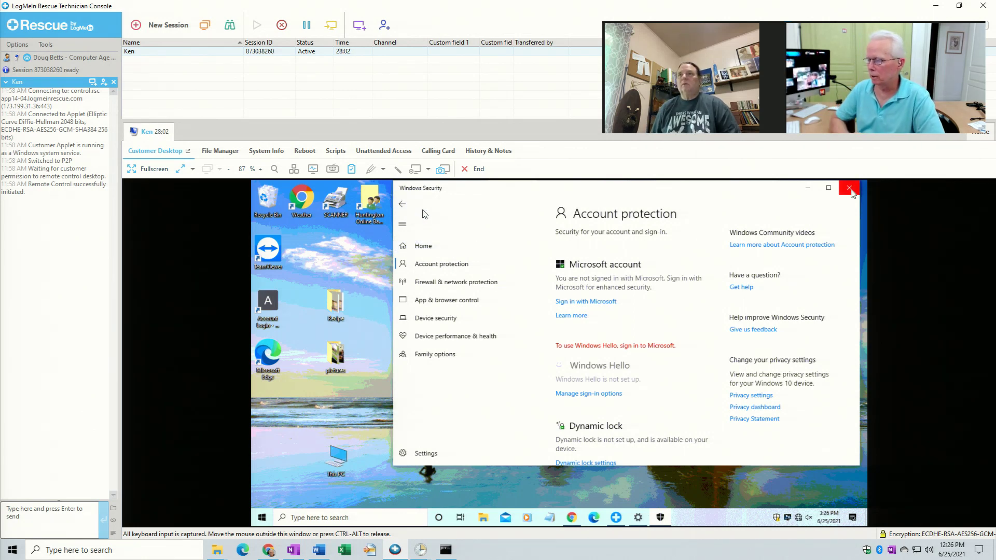
{"action": "left_click", "coordinate": [849, 188]}
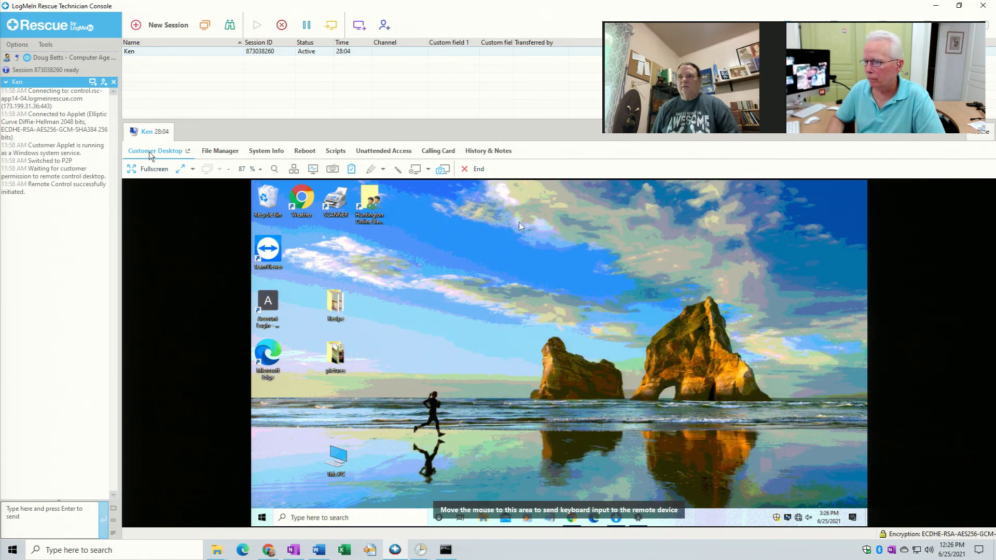
Show the customer's desktop in full screen and bring up its Windows Settings window.
{"action": "left_click", "coordinate": [152, 169]}
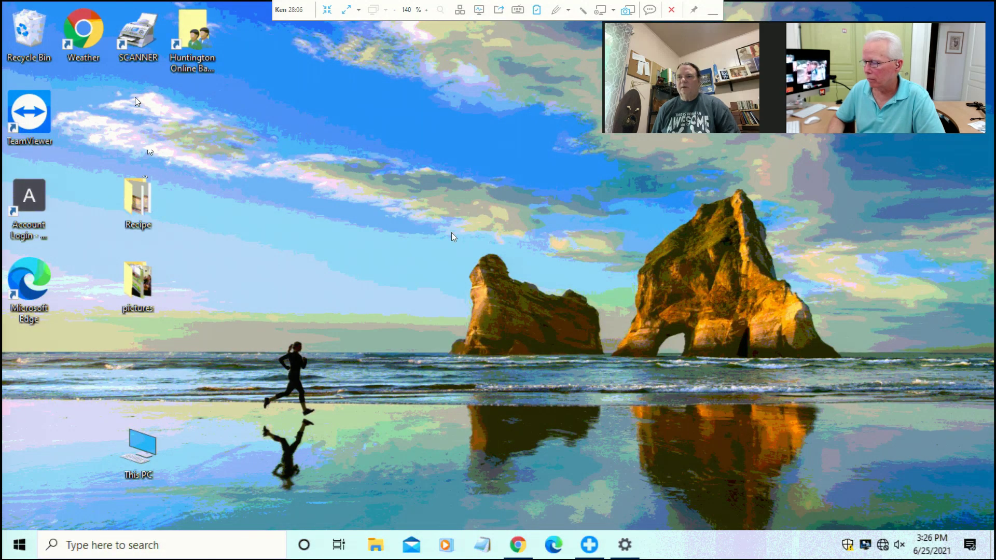
{"action": "left_click", "coordinate": [971, 546]}
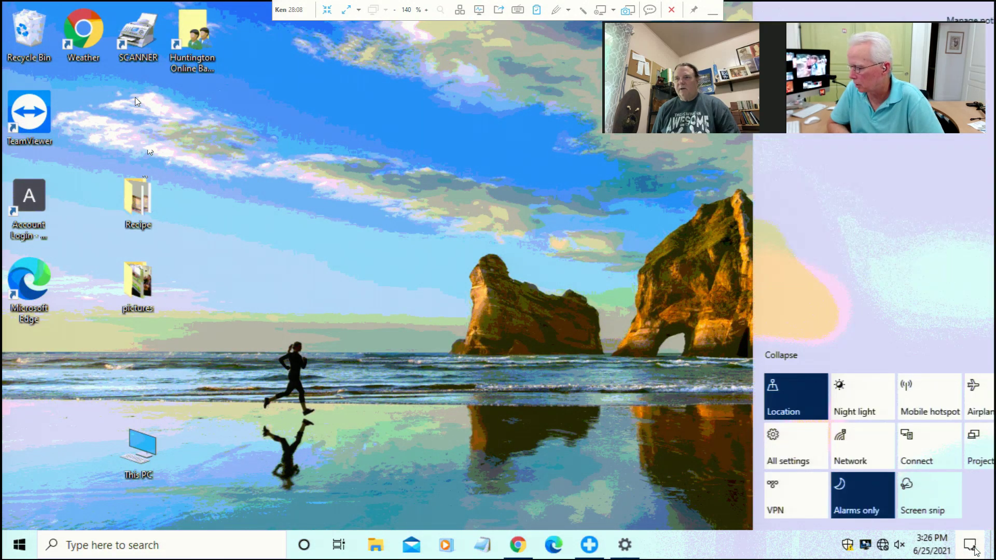
{"action": "left_click", "coordinate": [735, 440]}
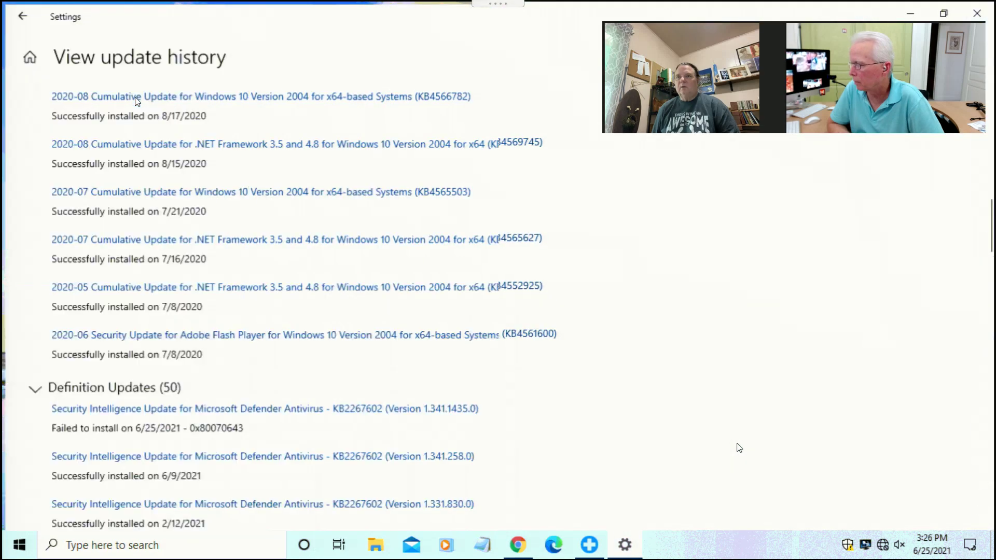
Check the Virus & threat protection settings through the Windows Security page of Update & Security, and close both windows.
{"action": "left_click", "coordinate": [21, 13]}
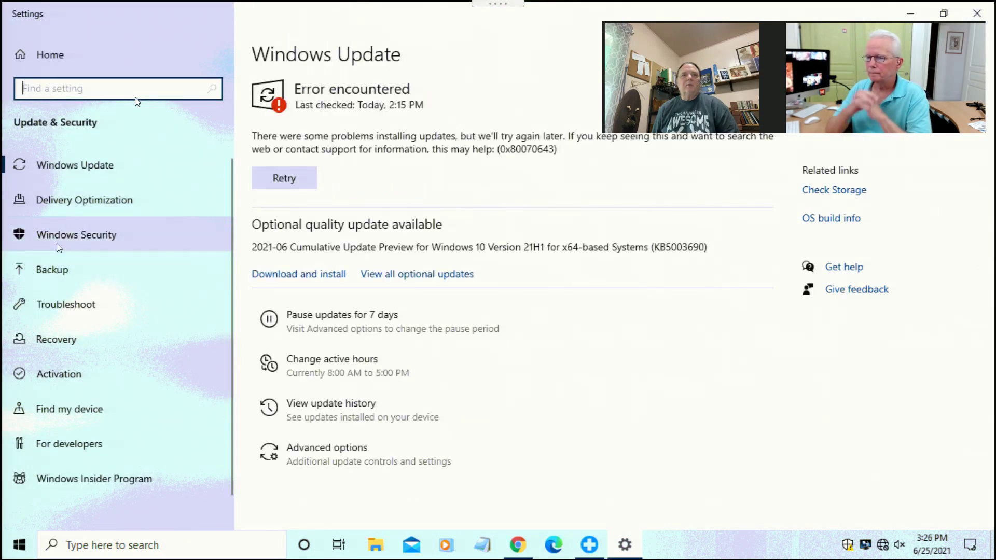
{"action": "left_click", "coordinate": [58, 247]}
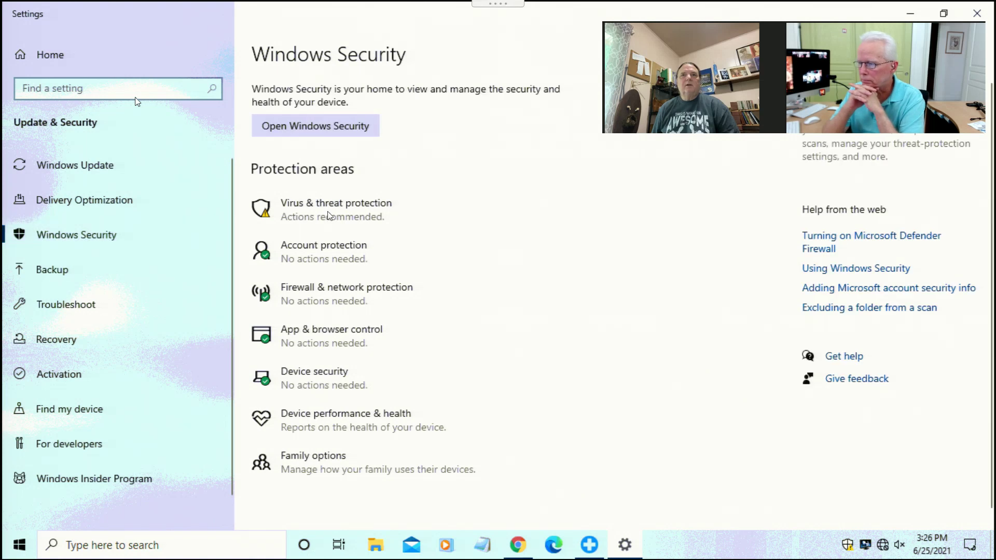
{"action": "left_click", "coordinate": [328, 213]}
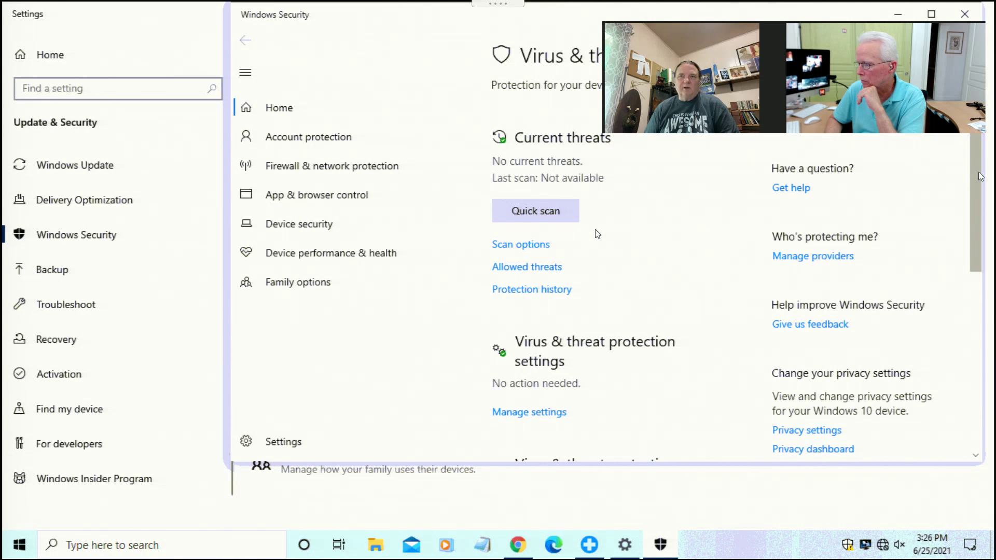
{"action": "left_click_drag", "start_coordinate": [980, 176], "coordinate": [975, 207]}
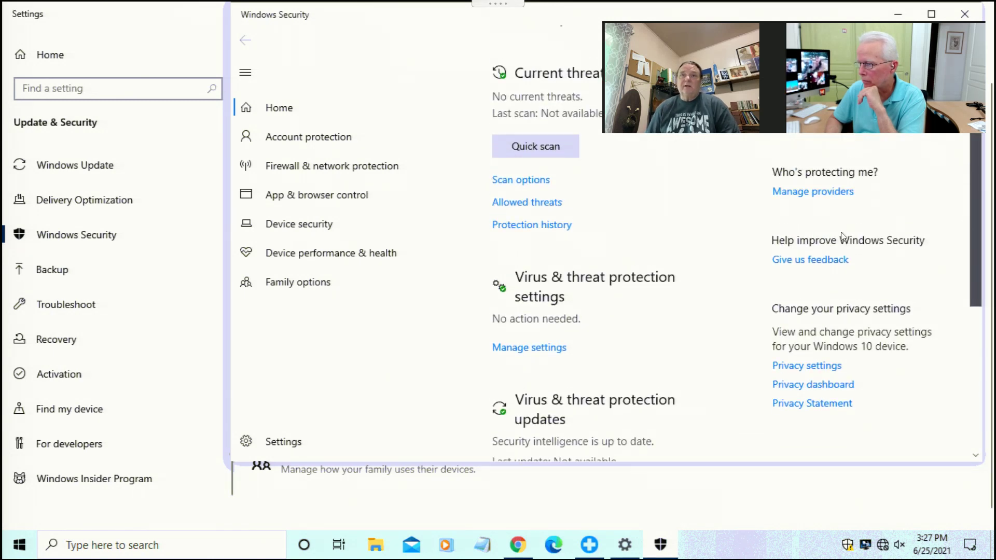
{"action": "left_click", "coordinate": [555, 354]}
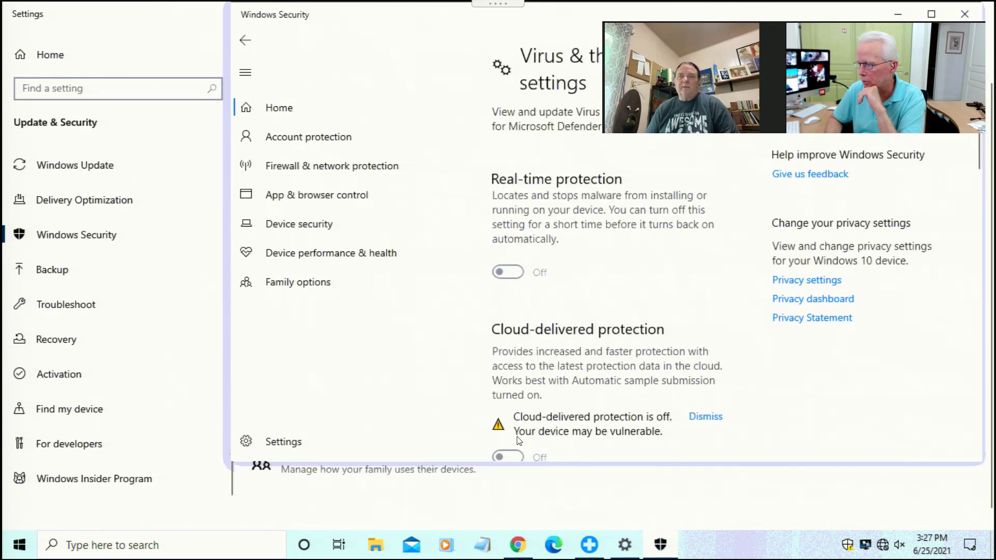
{"action": "left_click", "coordinate": [964, 14]}
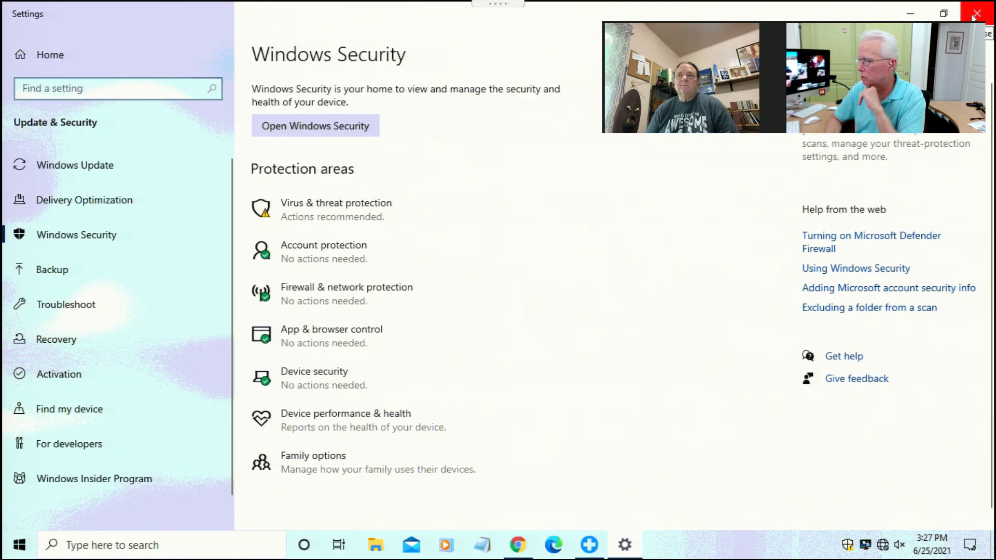
{"action": "left_click", "coordinate": [973, 16]}
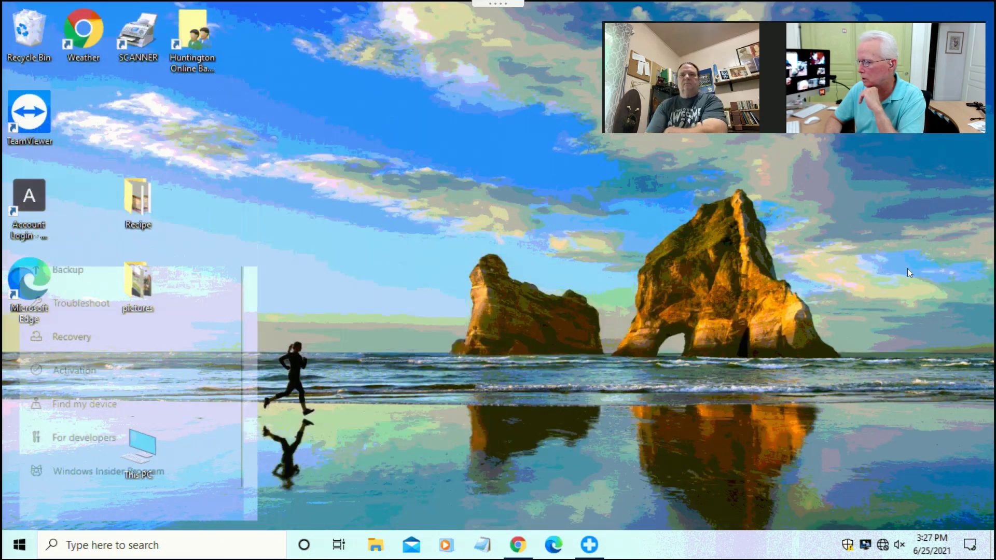
Open the notification management settings from the action center and review the list of notification senders.
{"action": "left_click", "coordinate": [969, 545]}
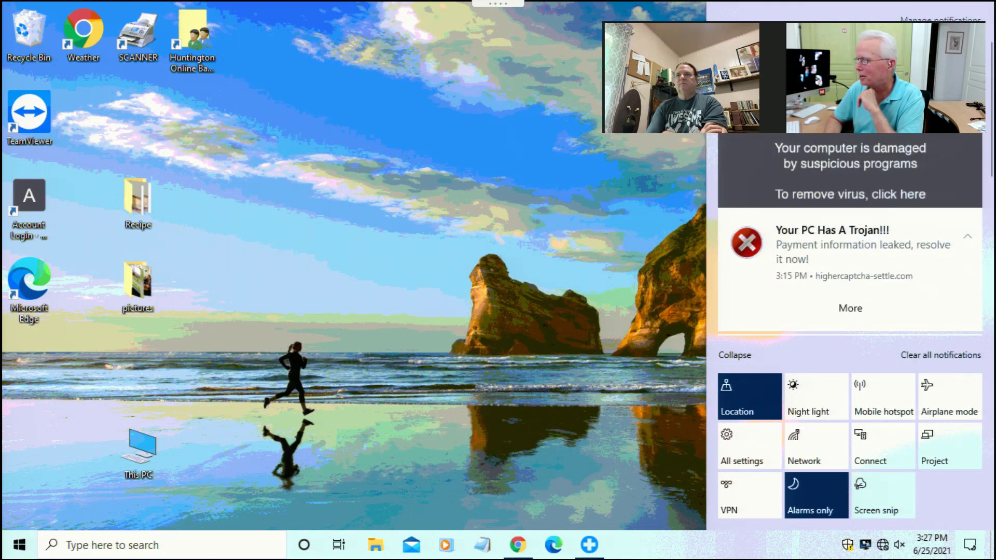
{"action": "left_click", "coordinate": [940, 20]}
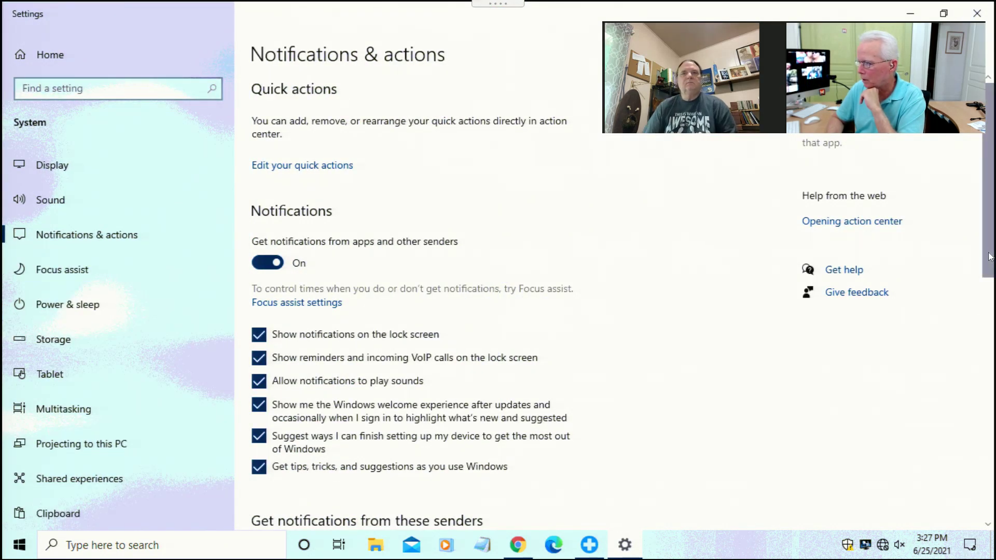
{"action": "scroll", "coordinate": [991, 294], "scroll_direction": "down", "scroll_amount": 2}
{"action": "left_click_drag", "start_coordinate": [992, 294], "coordinate": [993, 442]}
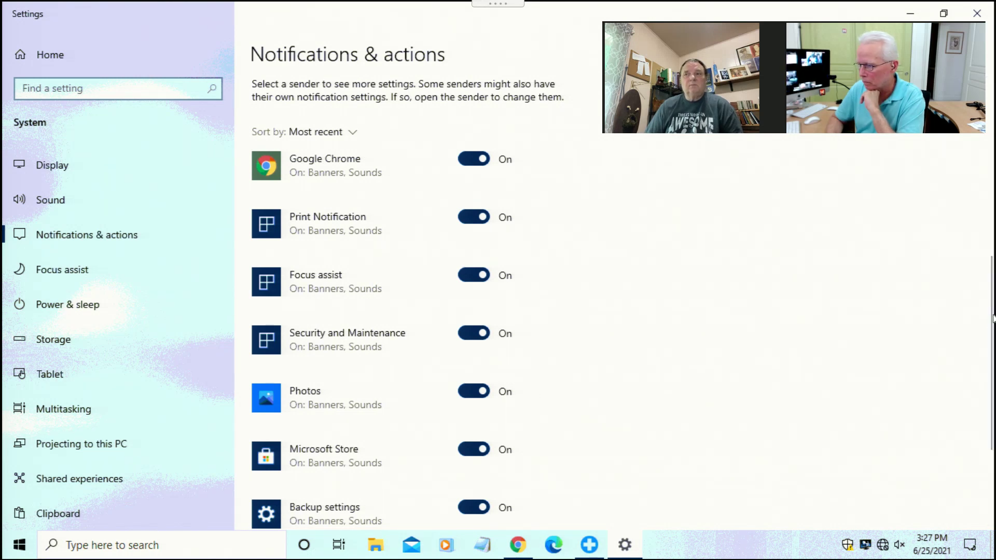
{"action": "left_click_drag", "start_coordinate": [990, 339], "coordinate": [980, 409]}
{"action": "left_click_drag", "start_coordinate": [916, 424], "coordinate": [912, 421]}
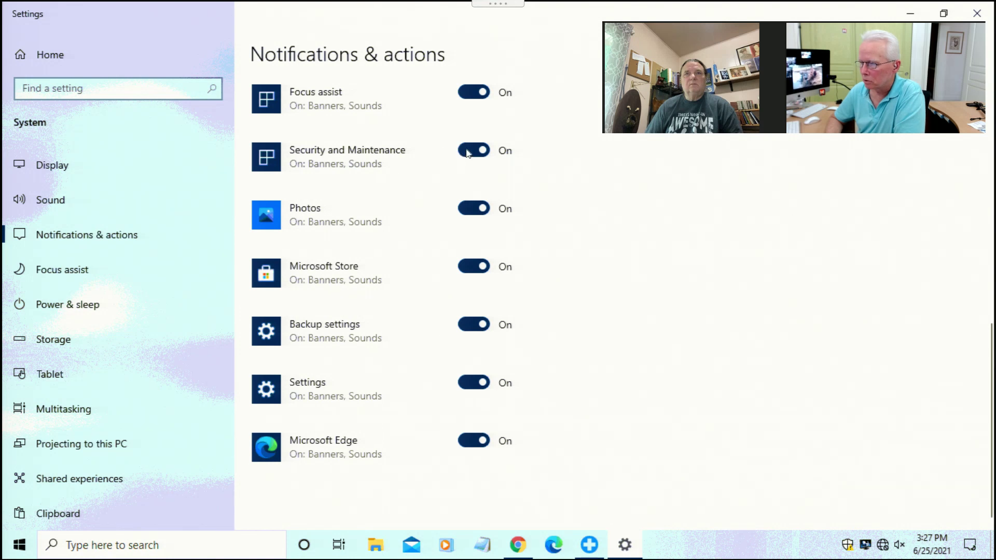
Review the notification options for Security and Maintenance, and close Settings.
{"action": "left_click", "coordinate": [385, 156]}
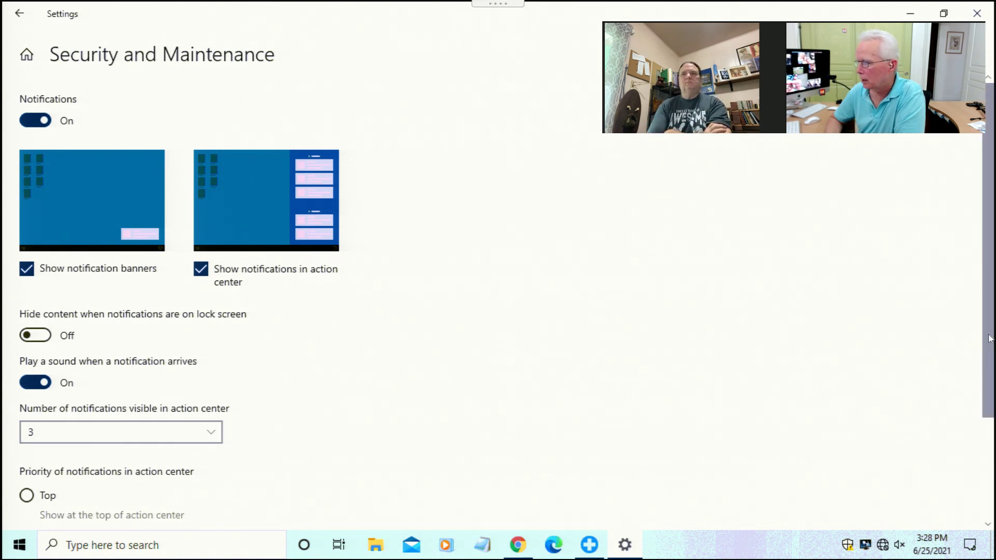
{"action": "scroll", "coordinate": [989, 434], "scroll_direction": "down", "scroll_amount": 2}
{"action": "left_click_drag", "start_coordinate": [989, 434], "coordinate": [991, 483]}
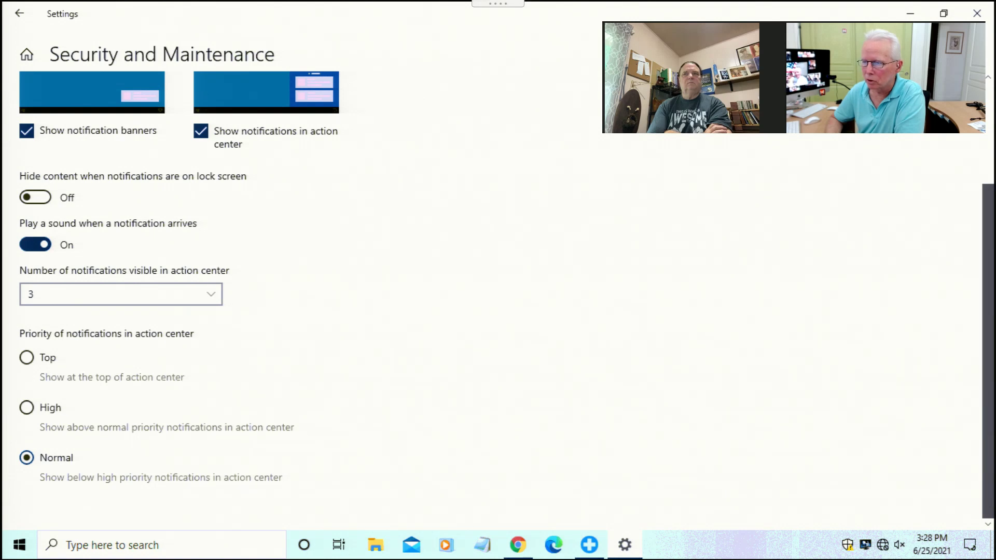
{"action": "left_click", "coordinate": [977, 14]}
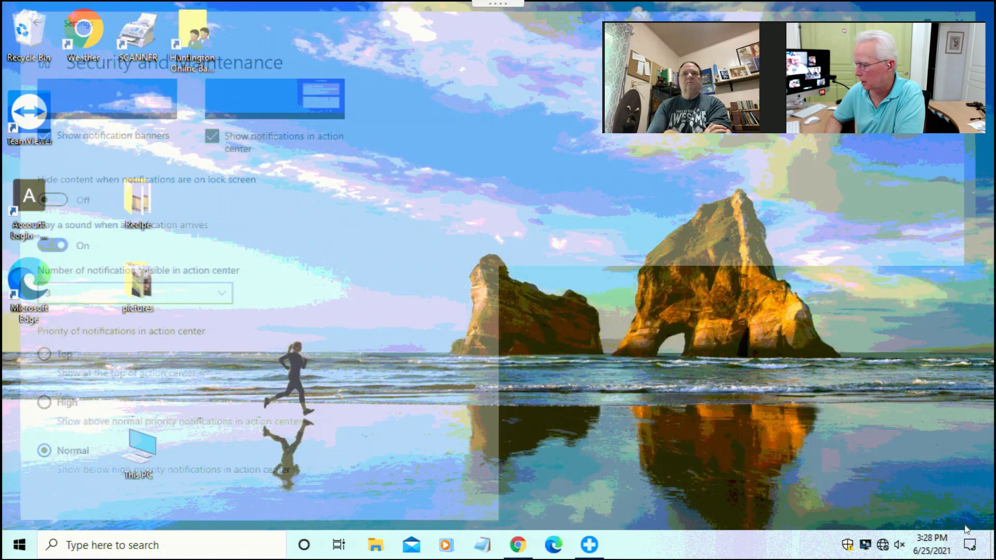
Review the fake virus alerts in the action center, clear all notifications, and recheck the list.
{"action": "left_click", "coordinate": [969, 545]}
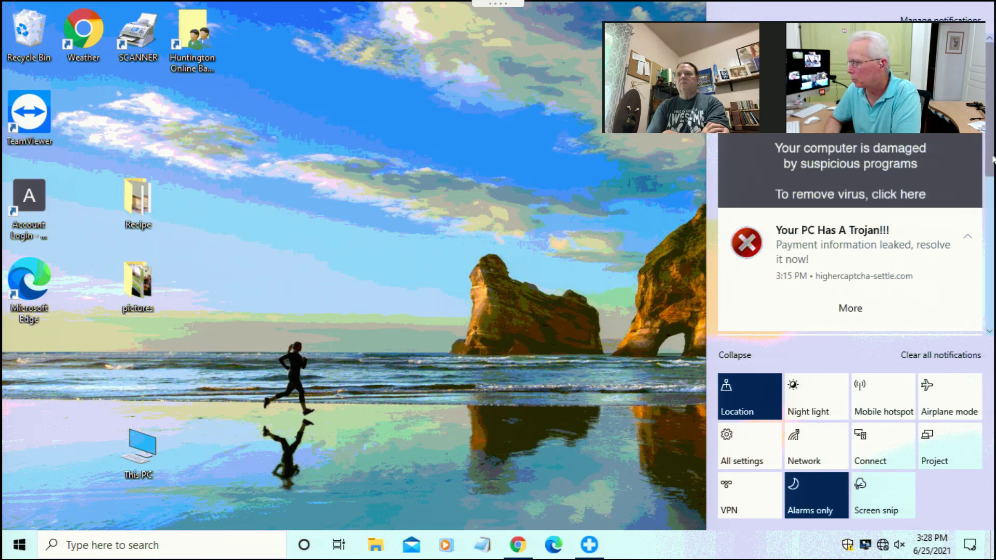
{"action": "left_click_drag", "start_coordinate": [993, 160], "coordinate": [993, 223]}
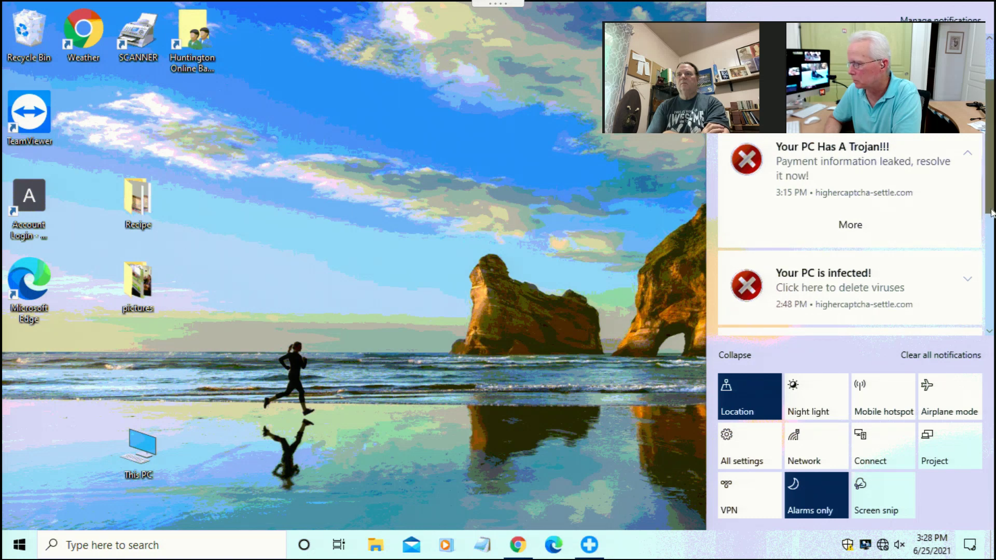
{"action": "scroll", "coordinate": [960, 311], "scroll_direction": "down", "scroll_amount": 2}
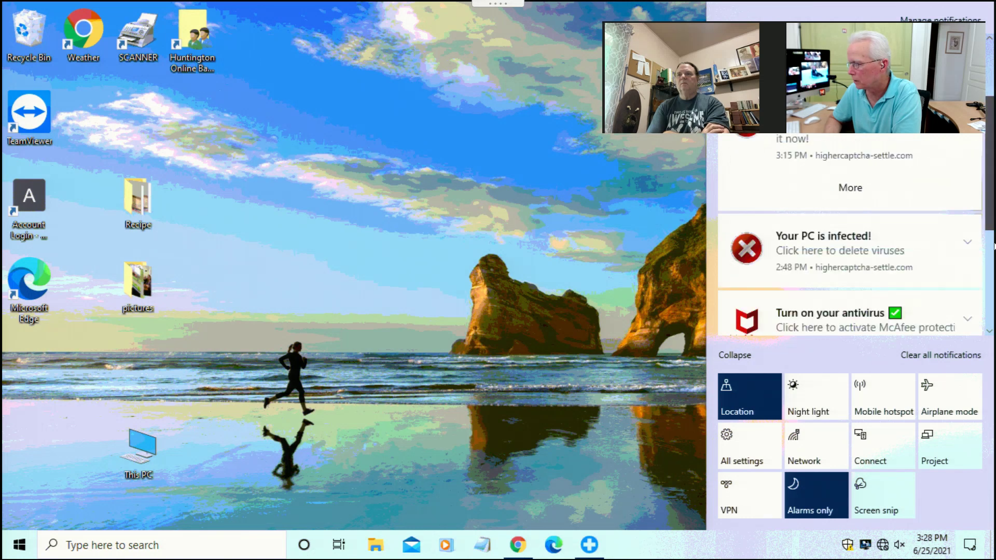
{"action": "left_click", "coordinate": [943, 355]}
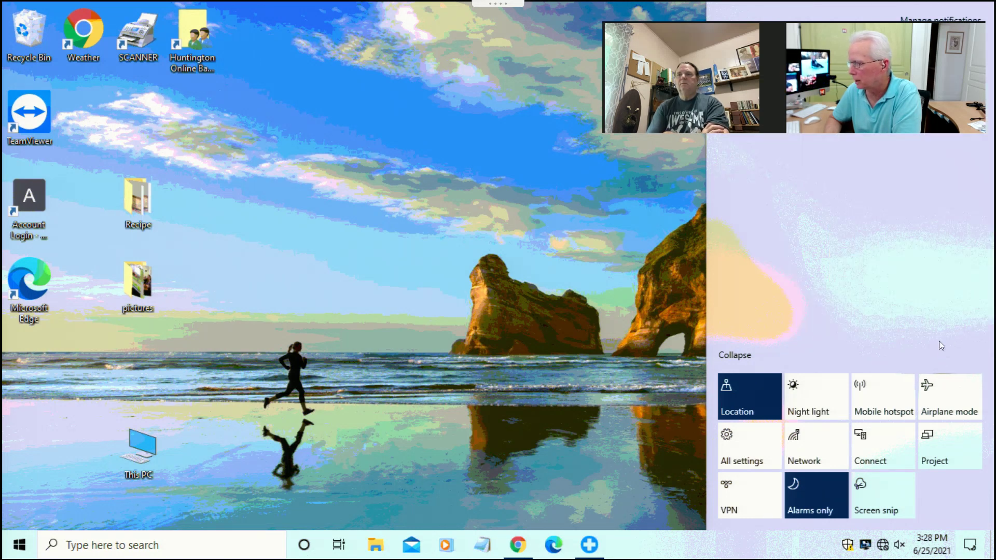
{"action": "left_click", "coordinate": [514, 242]}
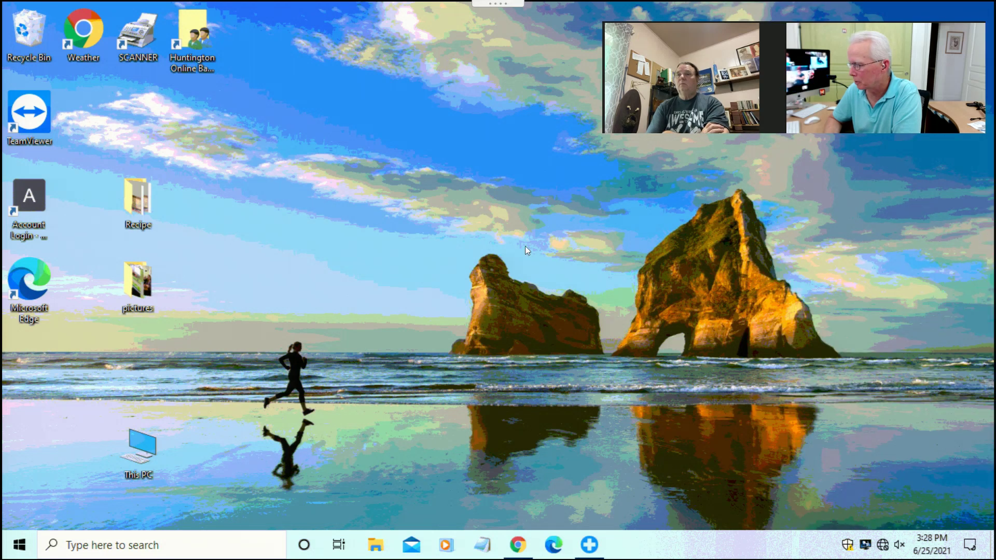
{"action": "left_click", "coordinate": [969, 546]}
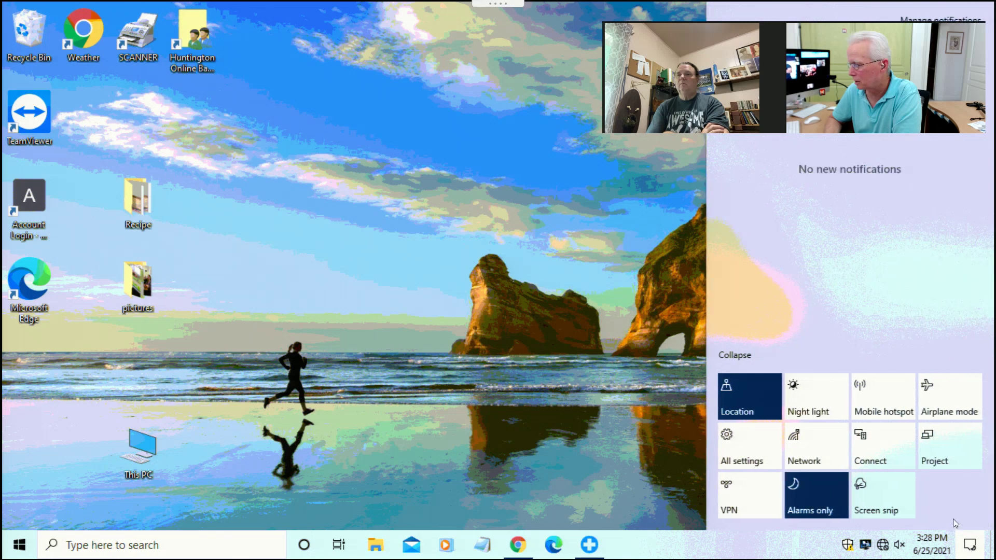
{"action": "left_click", "coordinate": [519, 461]}
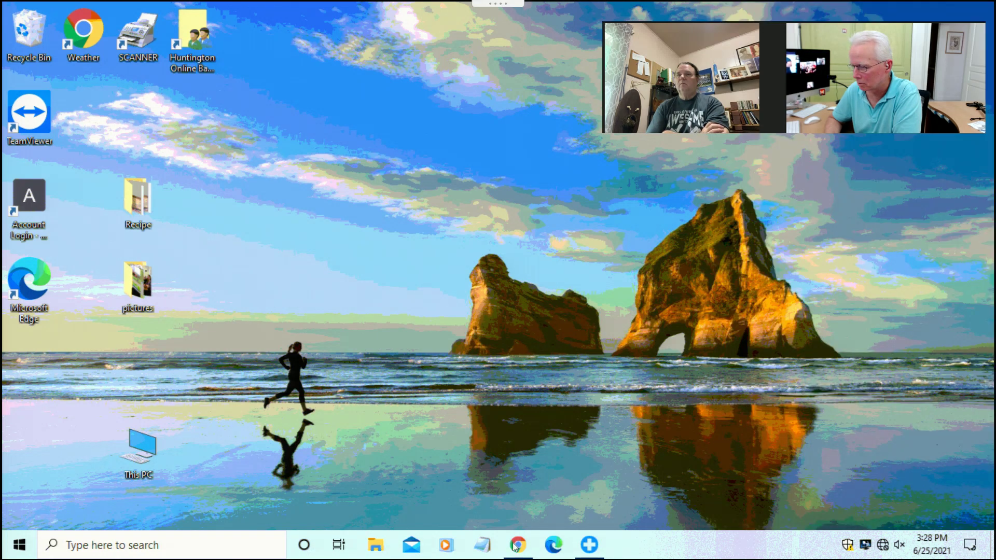
Close the open Chrome window, relaunch and close Chrome once more, and recheck the action center for new notifications.
{"action": "mouse_move", "coordinate": [517, 543]}
{"action": "left_click", "coordinate": [512, 522]}
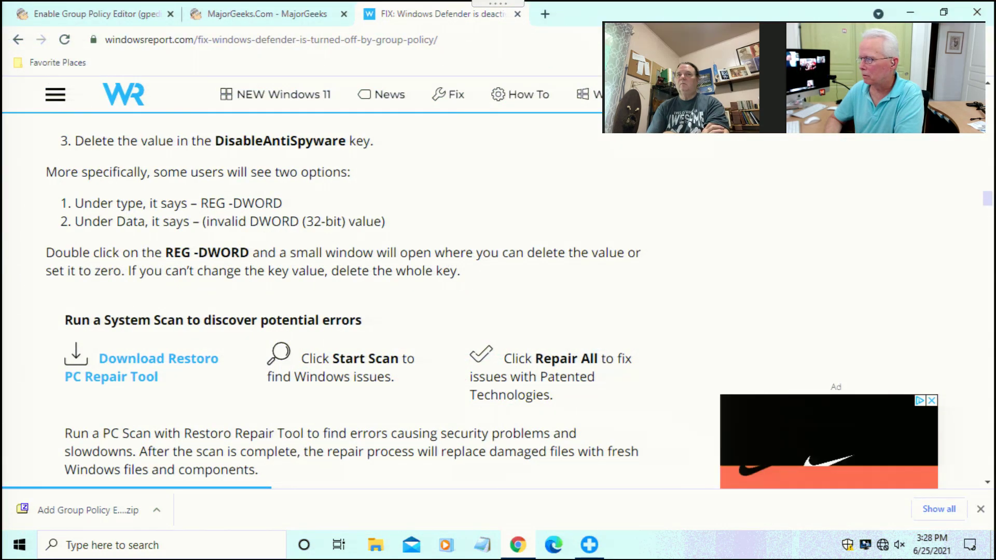
{"action": "left_click", "coordinate": [975, 15]}
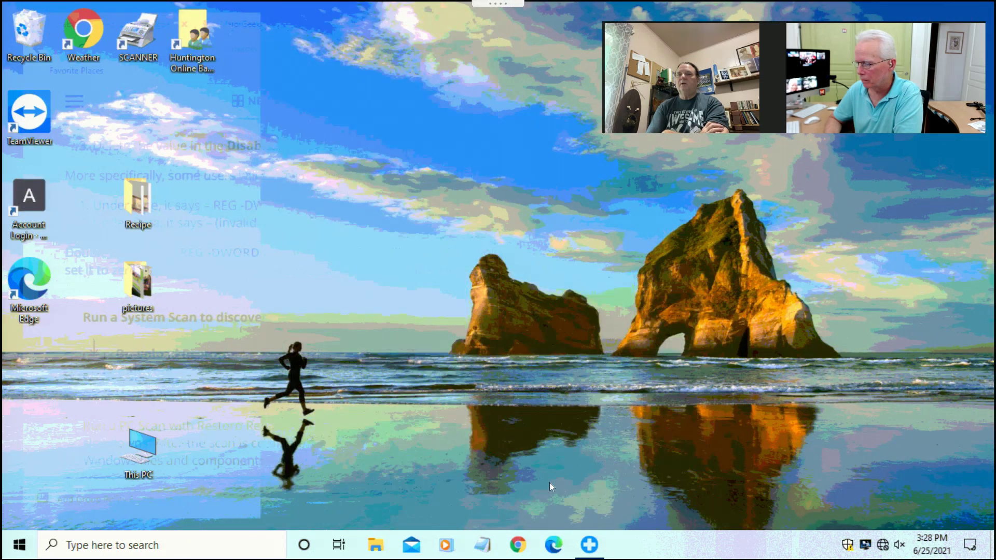
{"action": "left_click", "coordinate": [518, 544]}
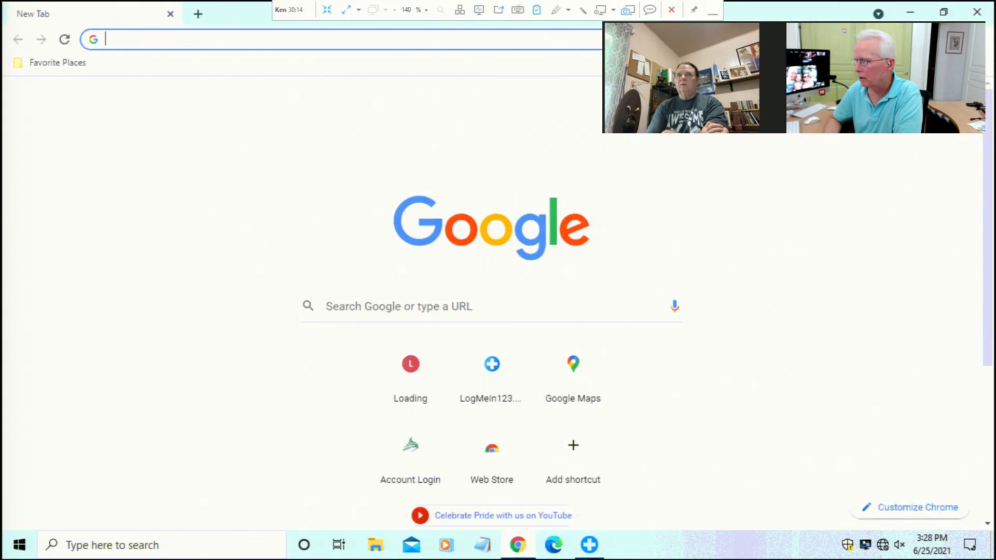
{"action": "left_click", "coordinate": [974, 10]}
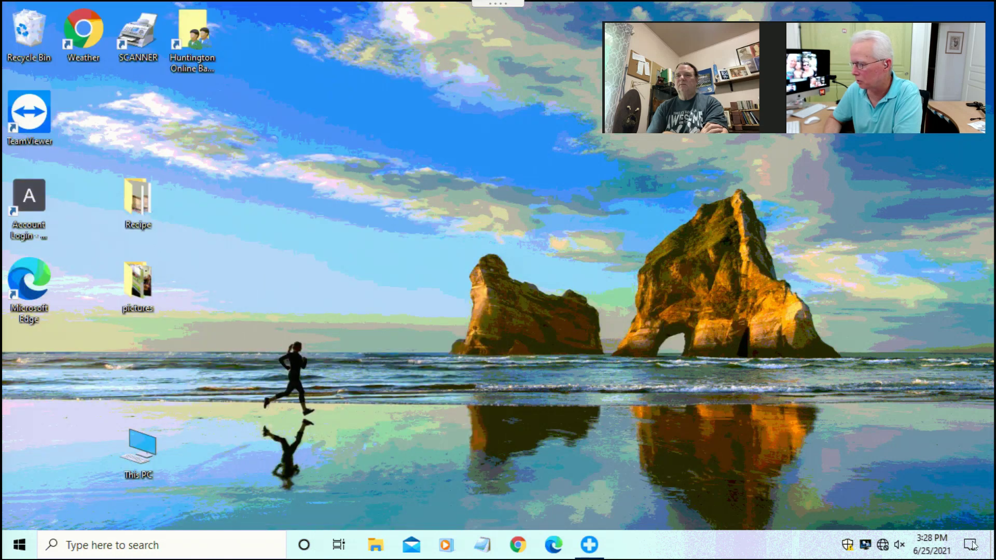
{"action": "left_click", "coordinate": [971, 545]}
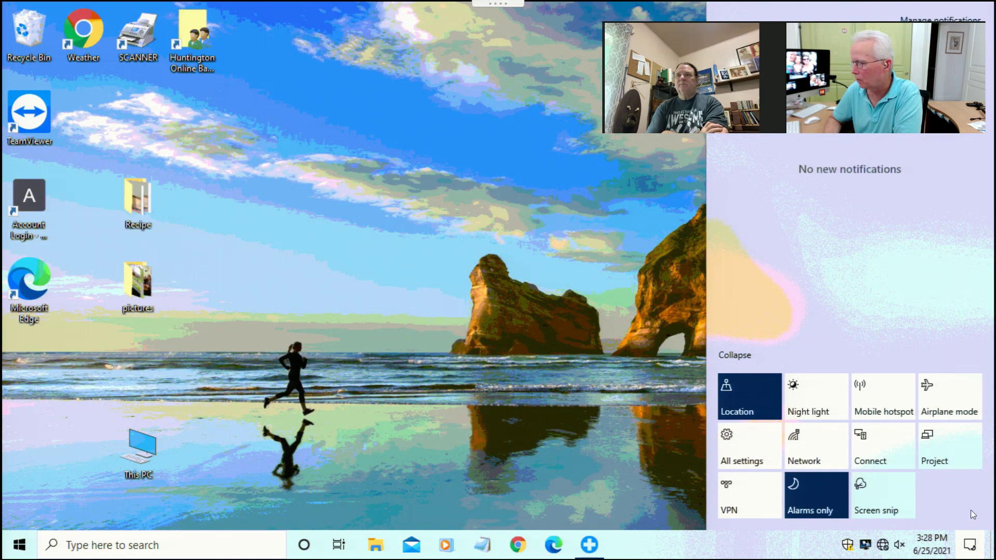
{"action": "left_click", "coordinate": [587, 295]}
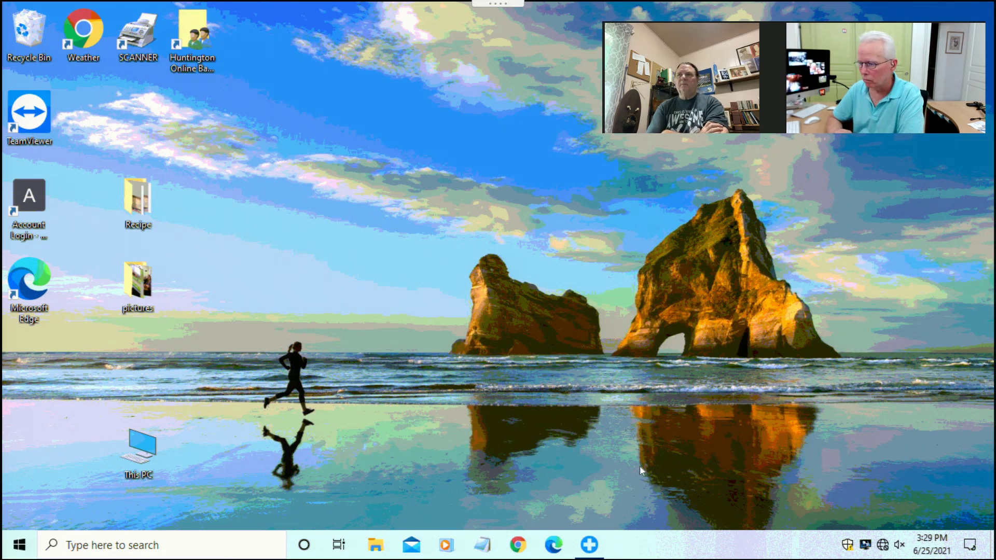
Open Task Manager on the customer's computer.
{"action": "right_click", "coordinate": [677, 545]}
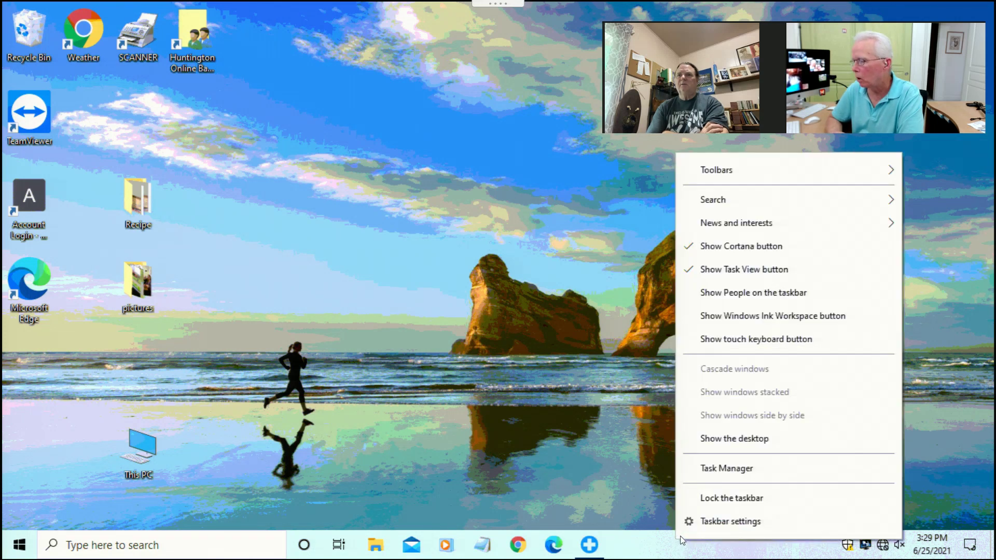
{"action": "left_click", "coordinate": [722, 469]}
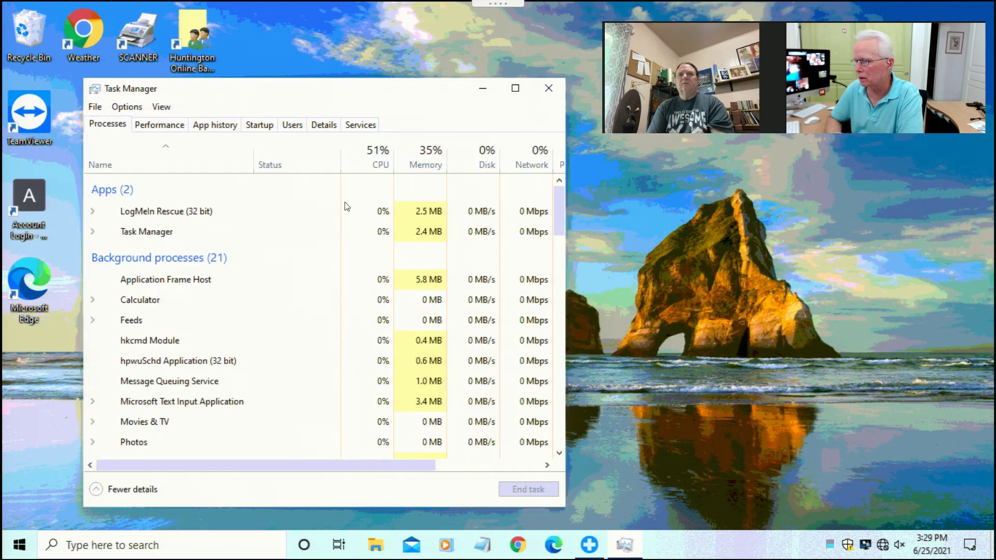
Review the startup programs in Task Manager, including the Windows Security notification entry, and close Task Manager.
{"action": "left_click", "coordinate": [271, 131]}
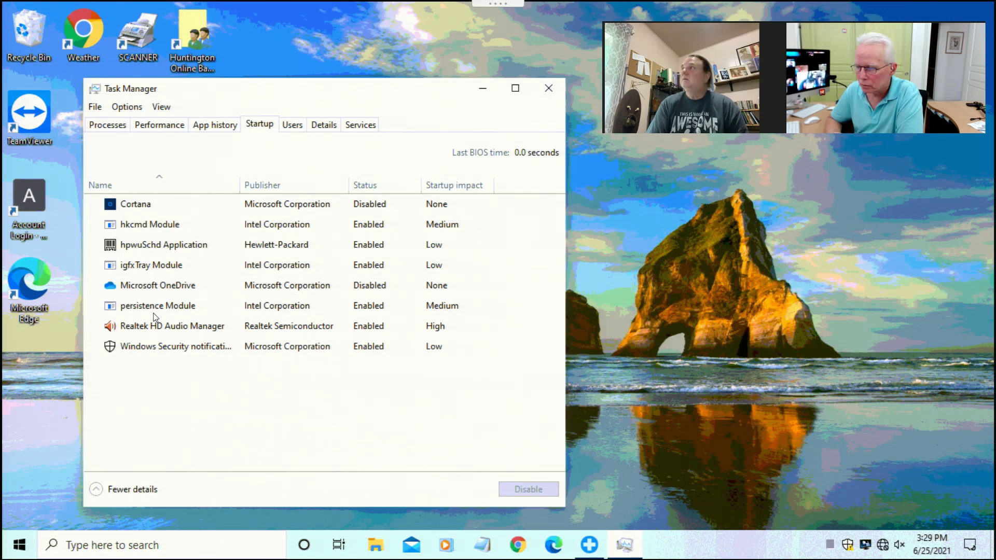
{"action": "left_click", "coordinate": [173, 347]}
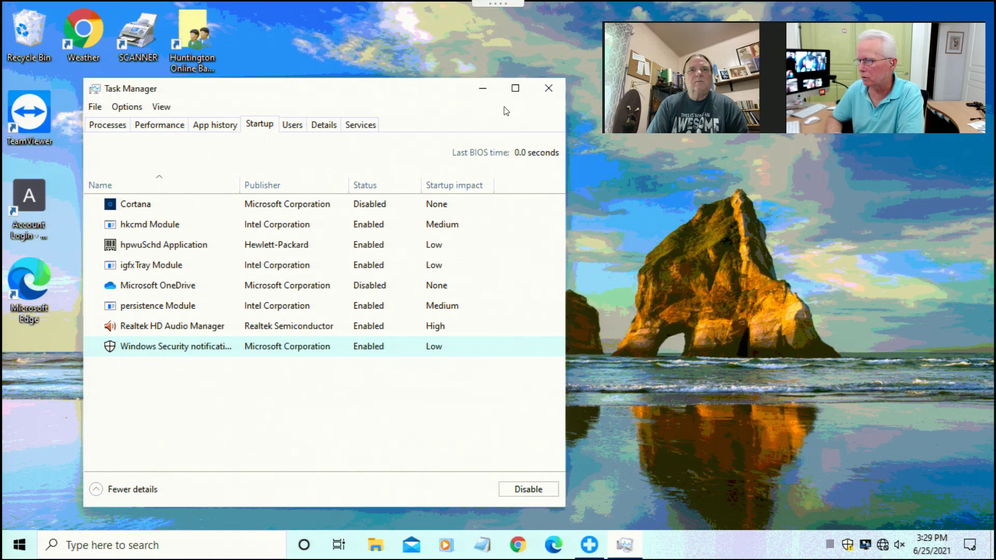
{"action": "left_click", "coordinate": [550, 88]}
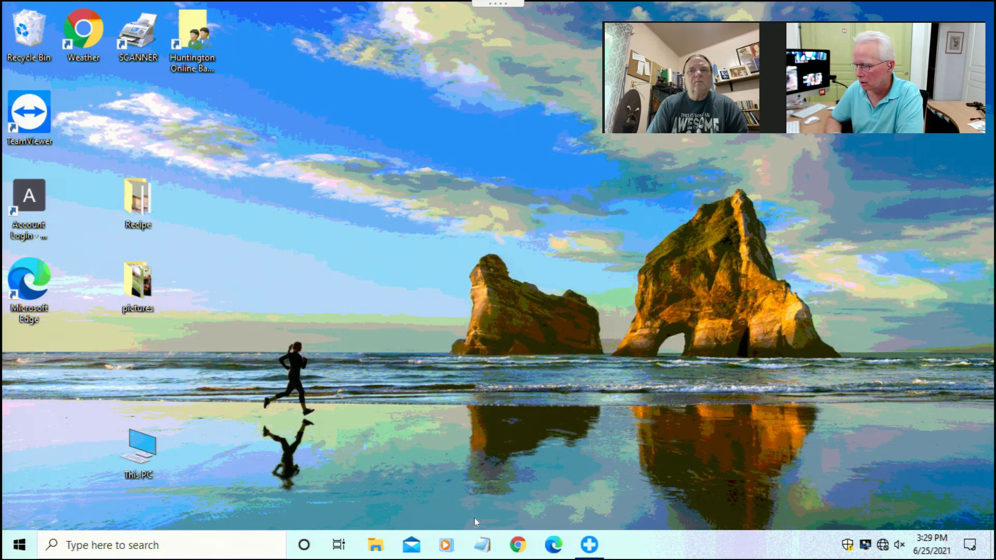
Open Microsoft Edge and search the web for sysinternals.
{"action": "left_click", "coordinate": [518, 549]}
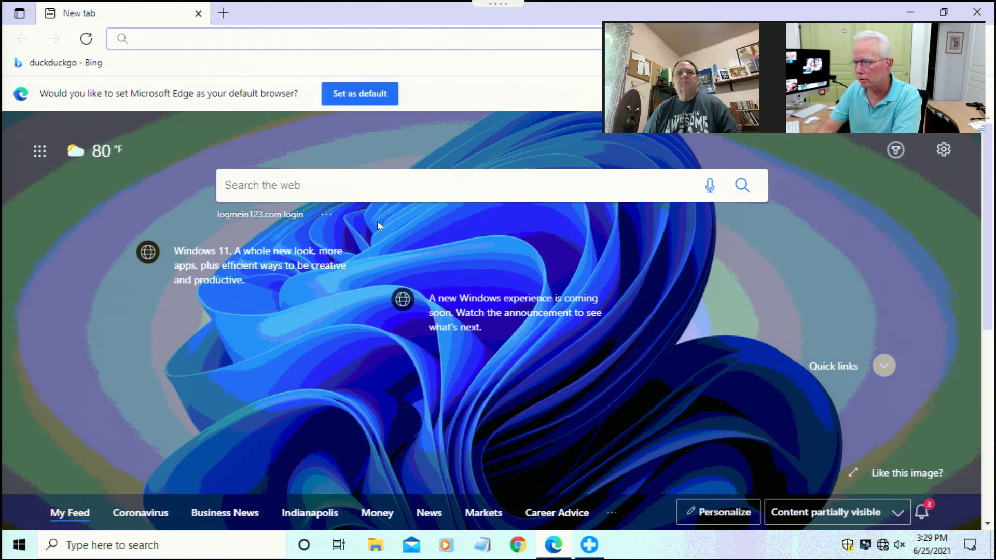
{"action": "type", "text": "syst"}
{"action": "key", "text": "BackSpace"}
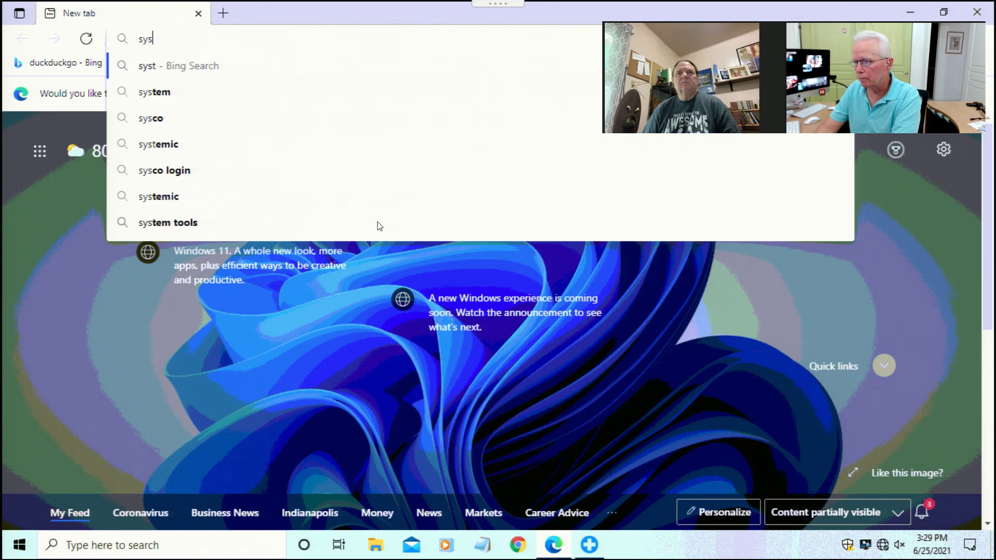
{"action": "type", "text": "internals"}
{"action": "key", "text": "Return"}
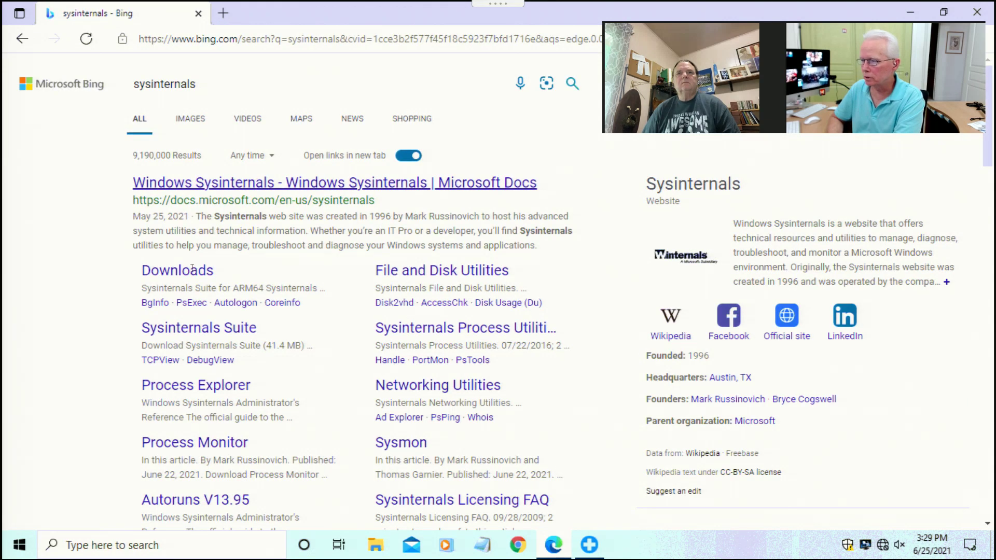
Open the Windows Sysinternals result from Microsoft Docs in a new tab and switch to it.
{"action": "right_click", "coordinate": [254, 192]}
{"action": "left_click", "coordinate": [303, 203]}
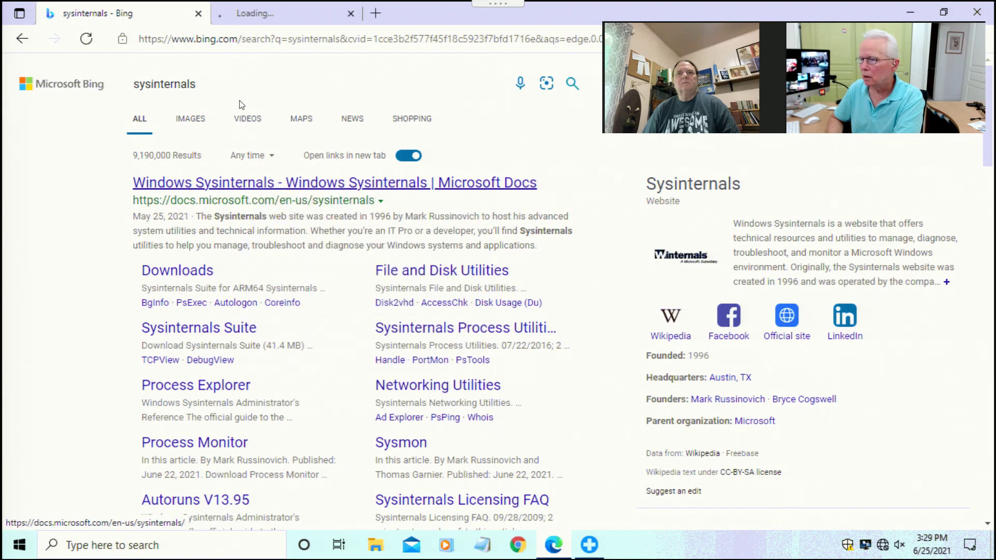
{"action": "left_click", "coordinate": [292, 13]}
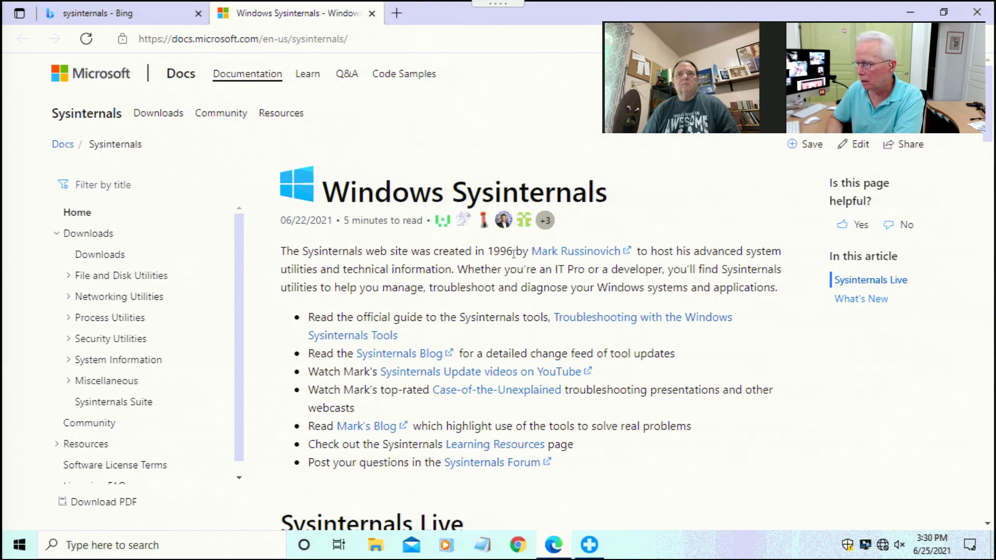
Skim the Windows Sysinternals home page and search its text for autoruns.
{"action": "left_click_drag", "start_coordinate": [494, 252], "coordinate": [664, 257]}
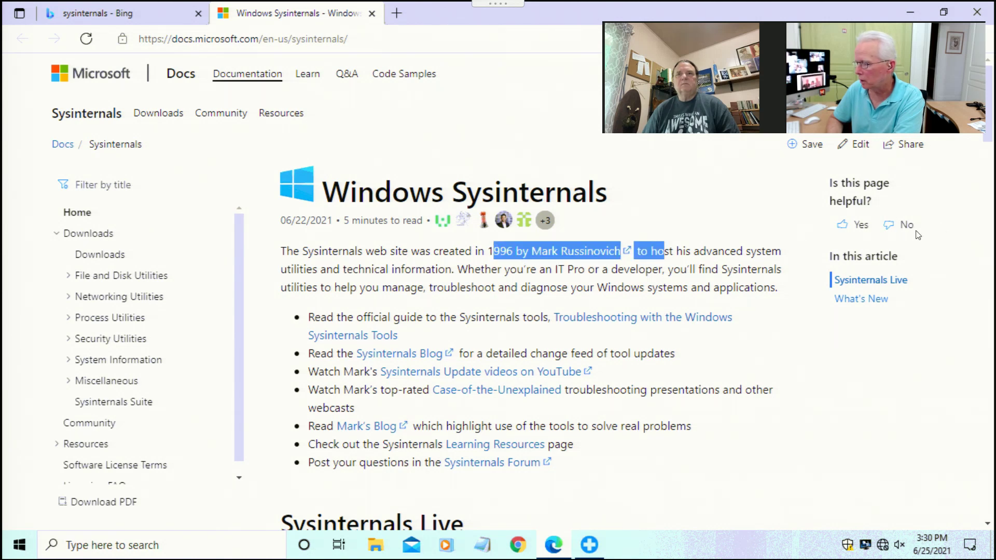
{"action": "left_click_drag", "start_coordinate": [990, 138], "coordinate": [991, 141]}
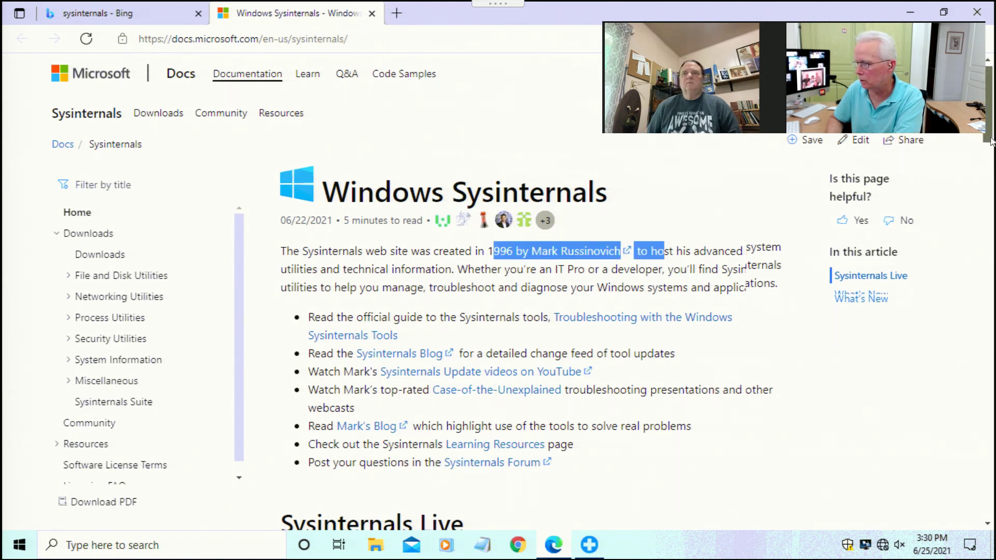
{"action": "scroll", "coordinate": [991, 141], "scroll_direction": "down", "scroll_amount": 2}
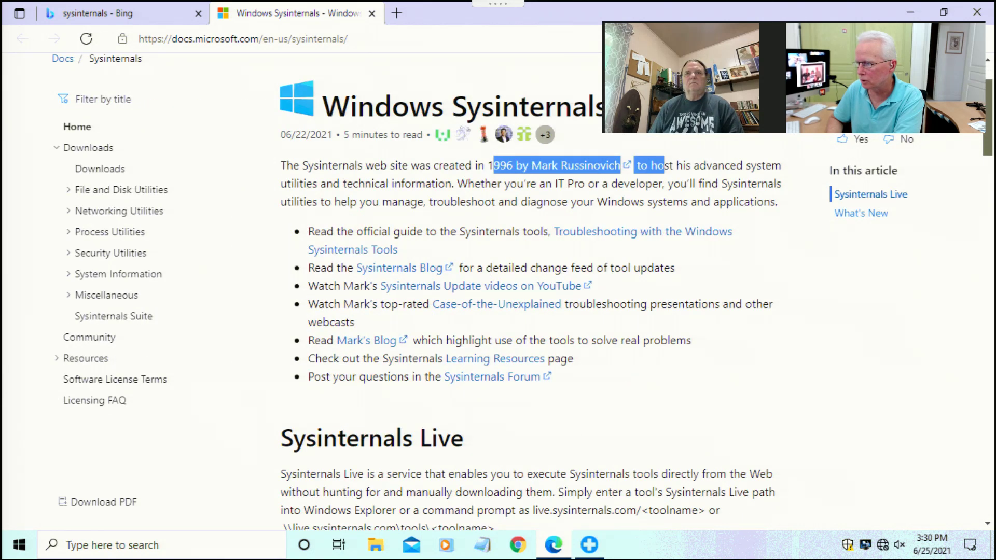
{"action": "scroll", "coordinate": [967, 189], "scroll_direction": "up", "scroll_amount": 1}
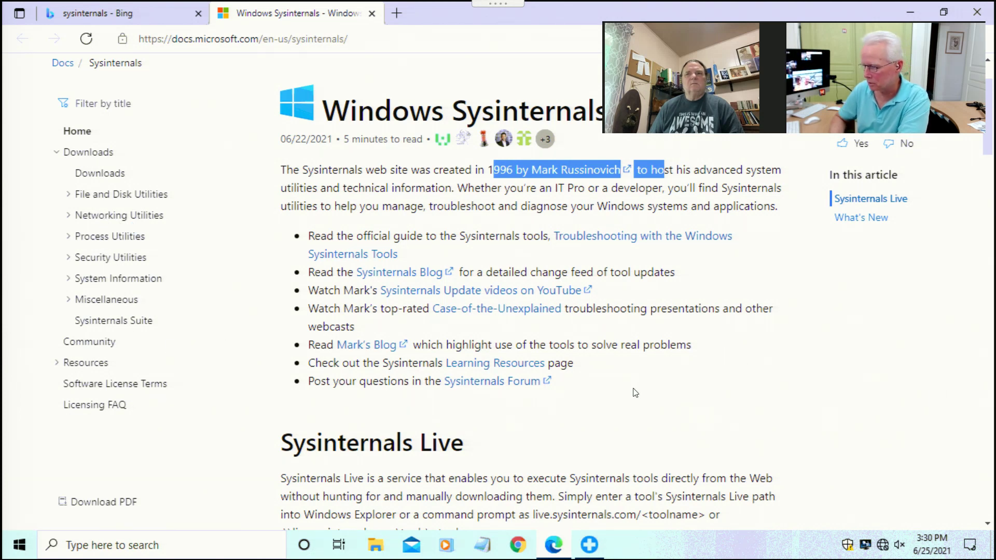
{"action": "key", "text": "ctrl+f"}
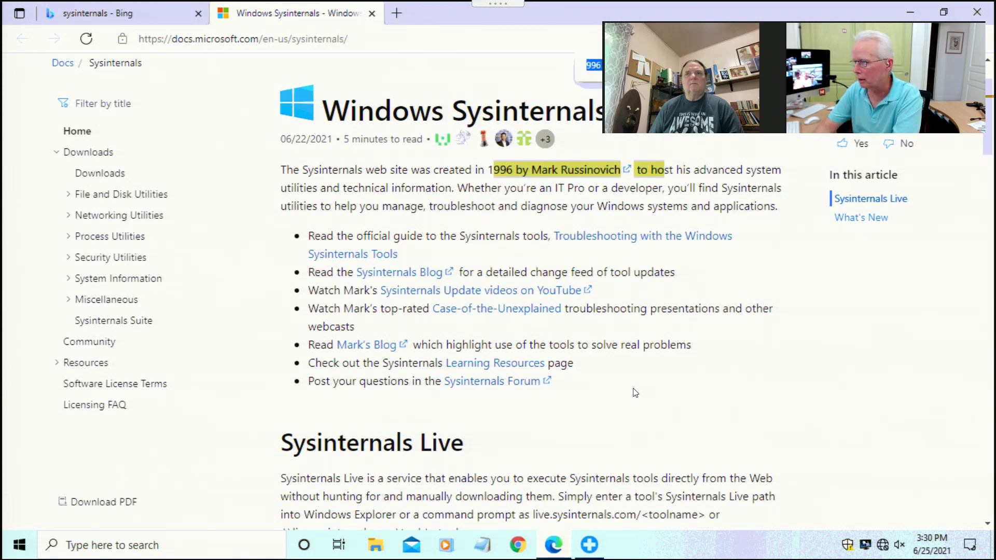
{"action": "type", "text": "auto"}
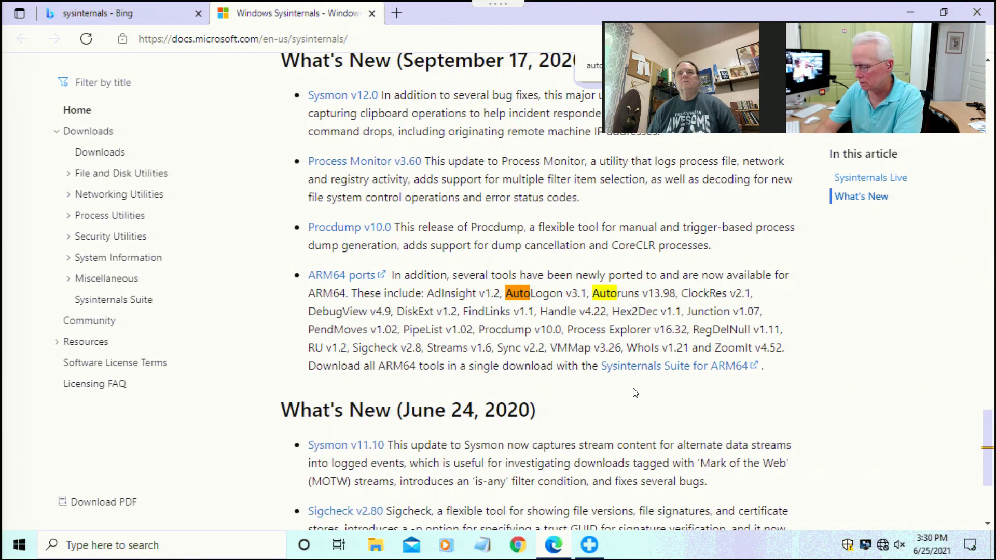
{"action": "type", "text": "runs"}
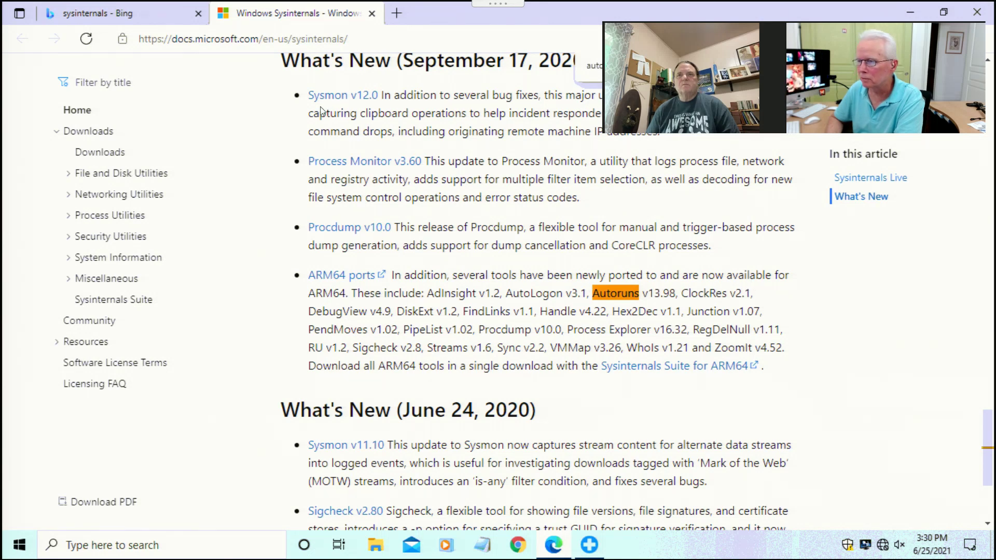
Locate Autoruns in the Sysinternals downloads index and open its page.
{"action": "left_click", "coordinate": [100, 153]}
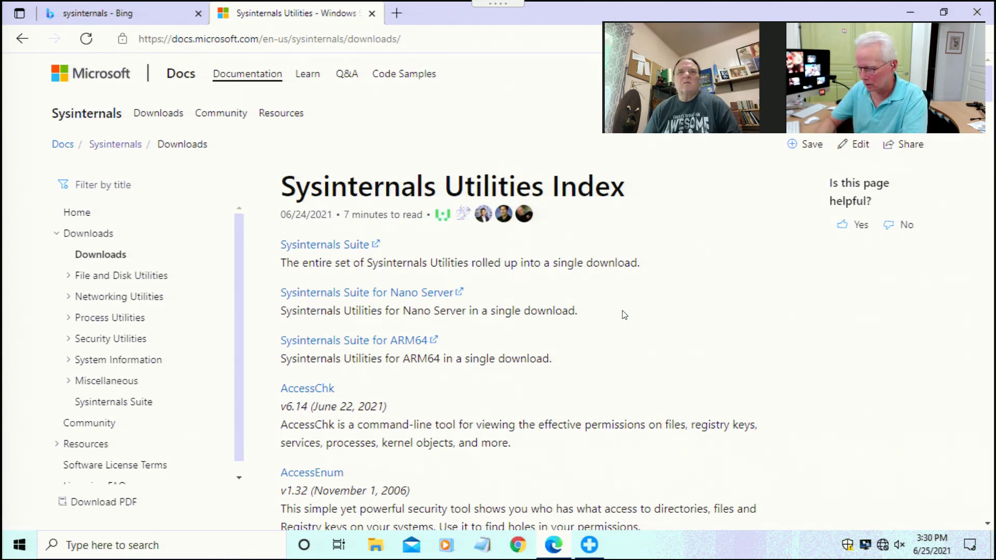
{"action": "key", "text": "ctrl+f"}
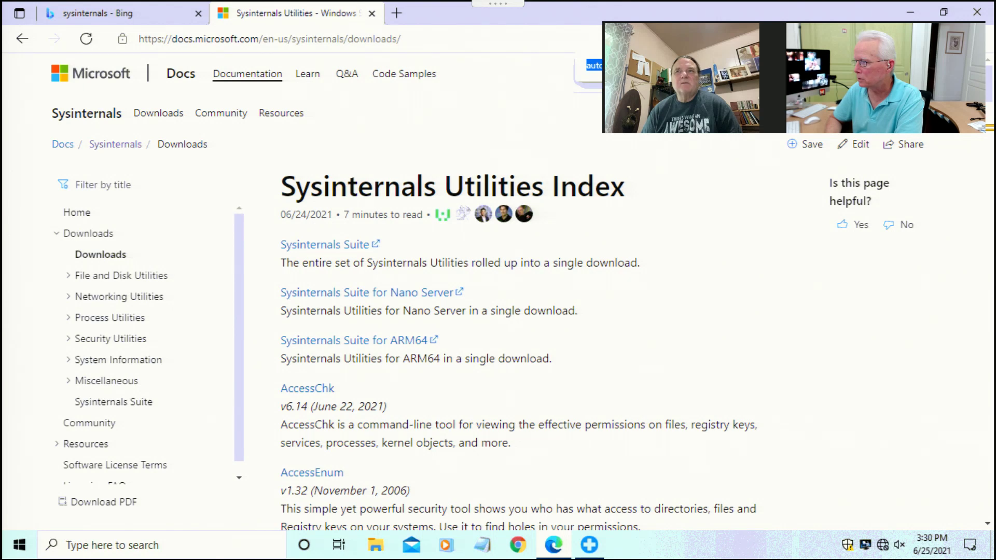
{"action": "key", "text": "Return"}
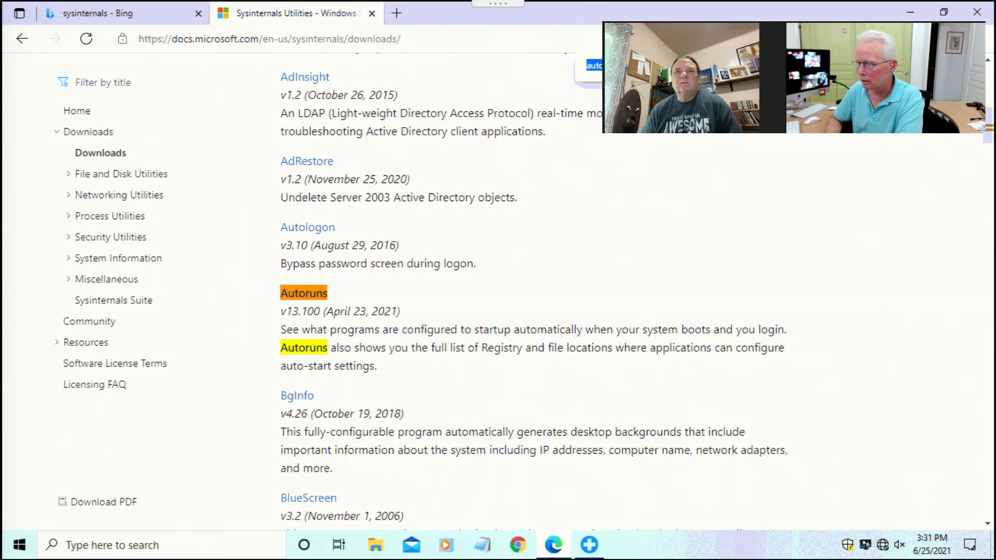
{"action": "left_click", "coordinate": [499, 357]}
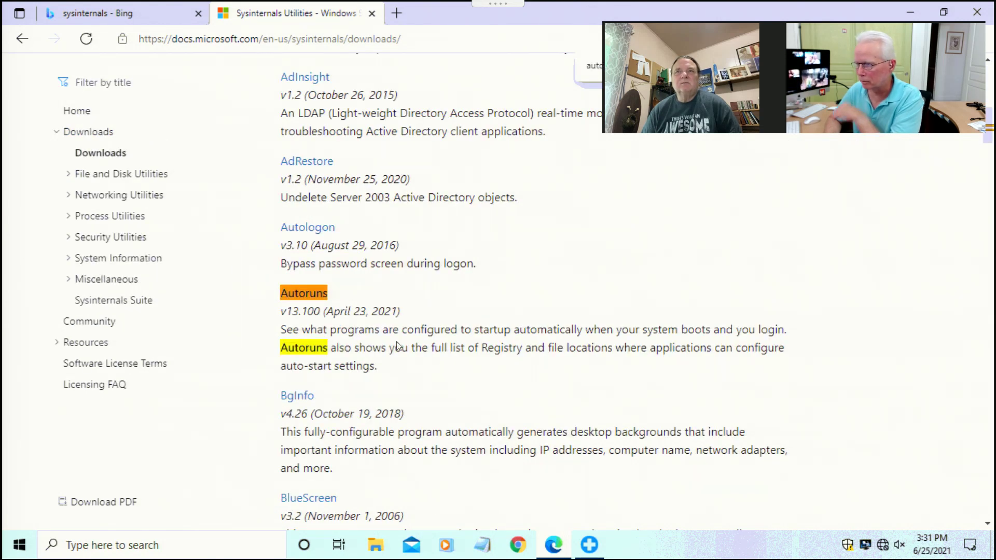
{"action": "left_click_drag", "start_coordinate": [646, 343], "coordinate": [641, 347]}
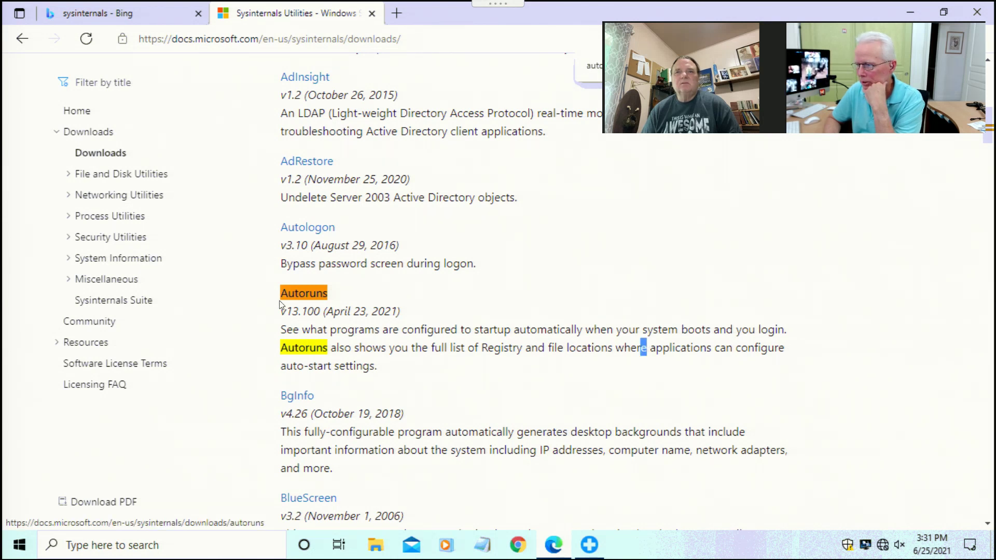
{"action": "left_click", "coordinate": [294, 295]}
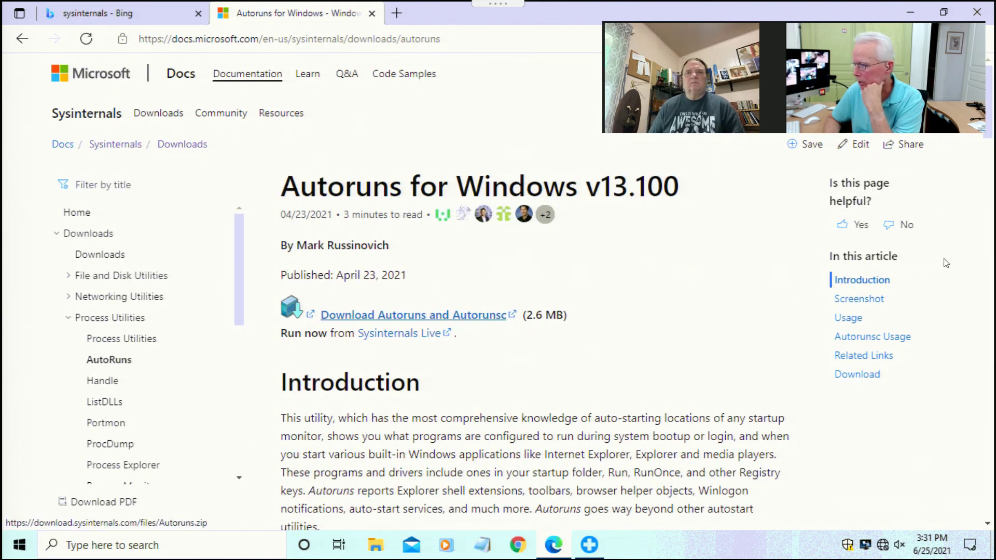
Download the Autoruns and Autorunsc package and open the Autoruns.zip archive.
{"action": "scroll", "coordinate": [992, 147], "scroll_direction": "down", "scroll_amount": 2}
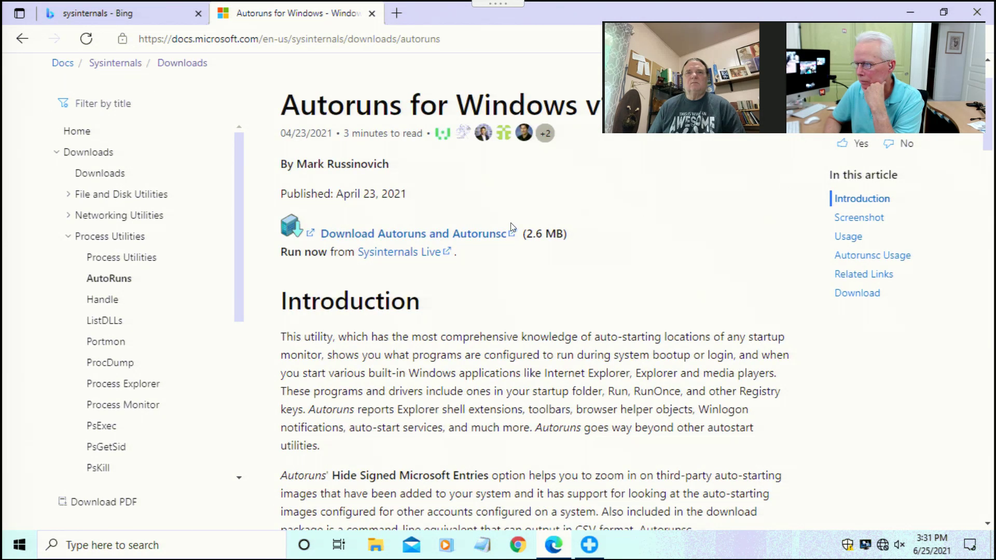
{"action": "left_click", "coordinate": [405, 234]}
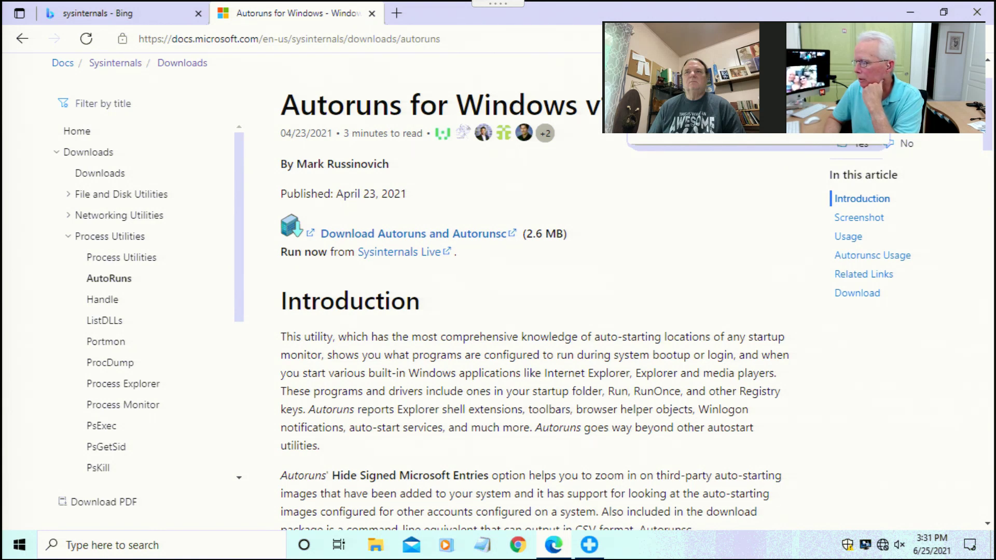
{"action": "left_click", "coordinate": [700, 78]}
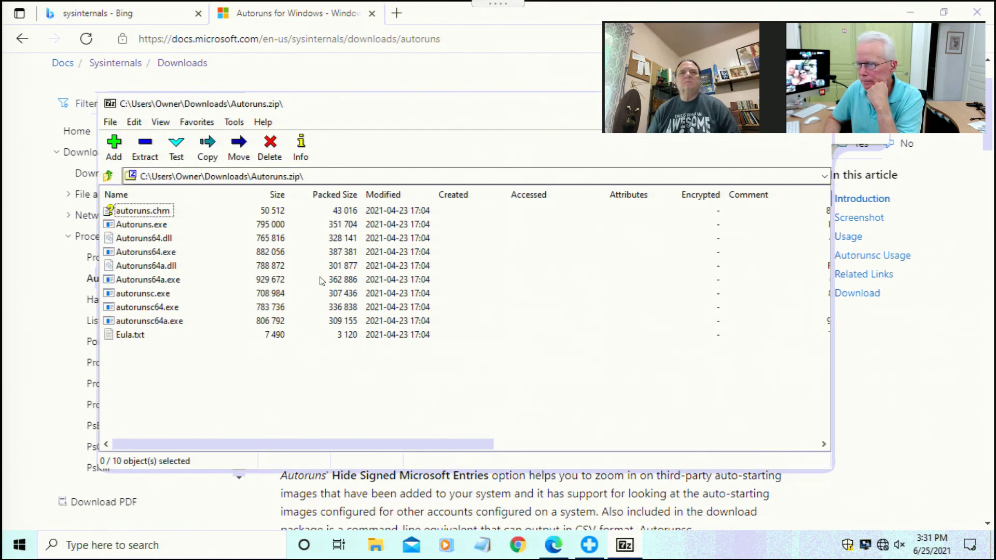
Run Autoruns64.exe from the archive and accept its license agreement.
{"action": "left_click", "coordinate": [150, 252]}
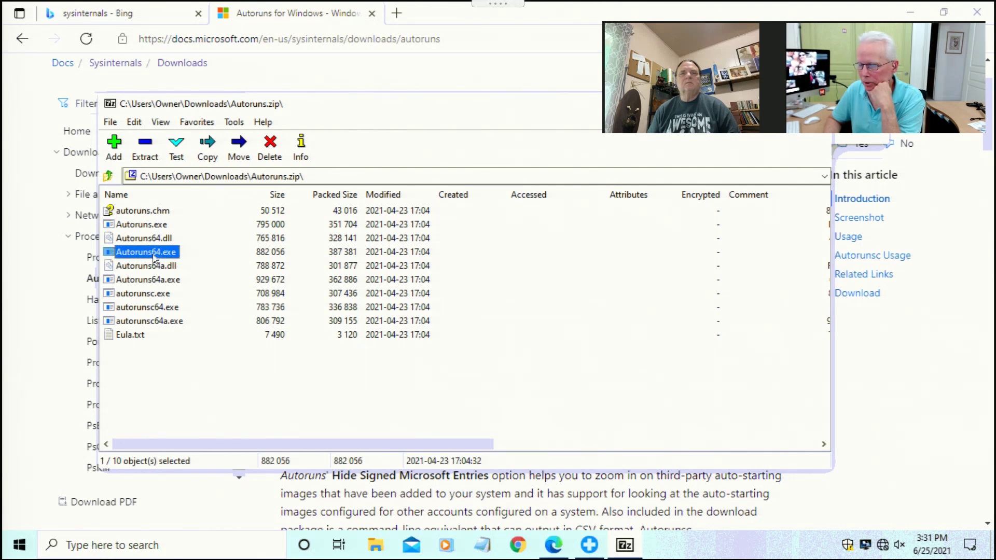
{"action": "double_click", "coordinate": [154, 252]}
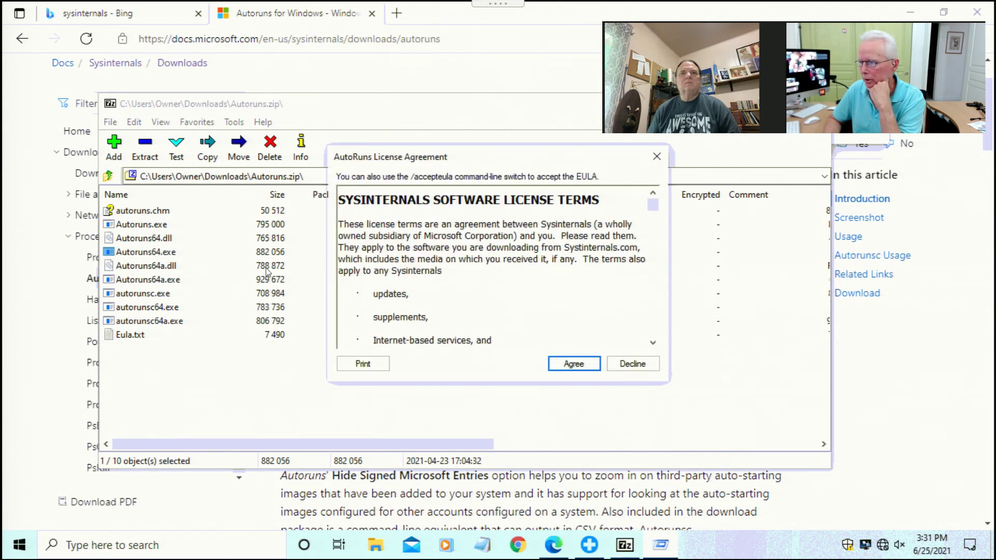
{"action": "left_click", "coordinate": [574, 364]}
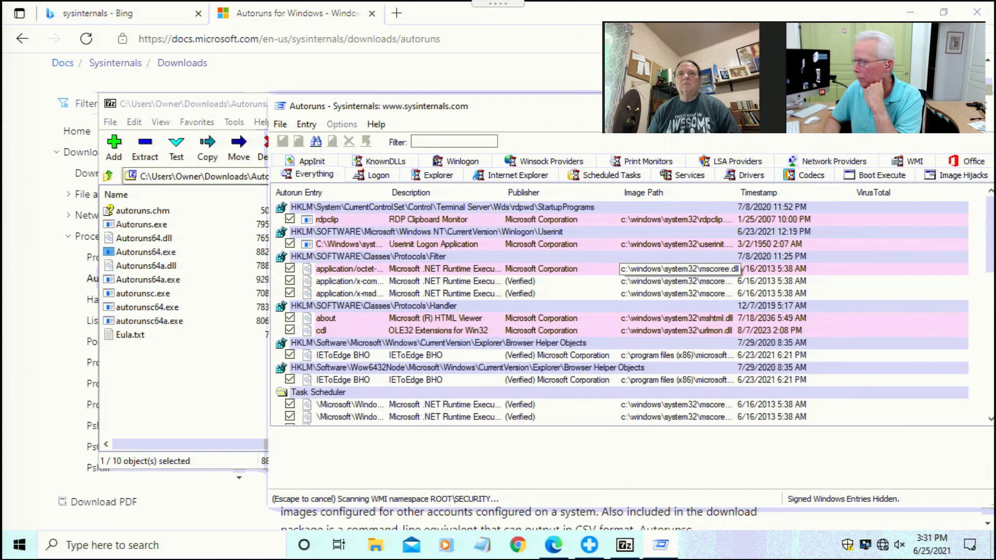
Maximize Autoruns and examine the full list of autostart entries for anything suspicious while the scan runs.
{"action": "key", "text": "super+Up"}
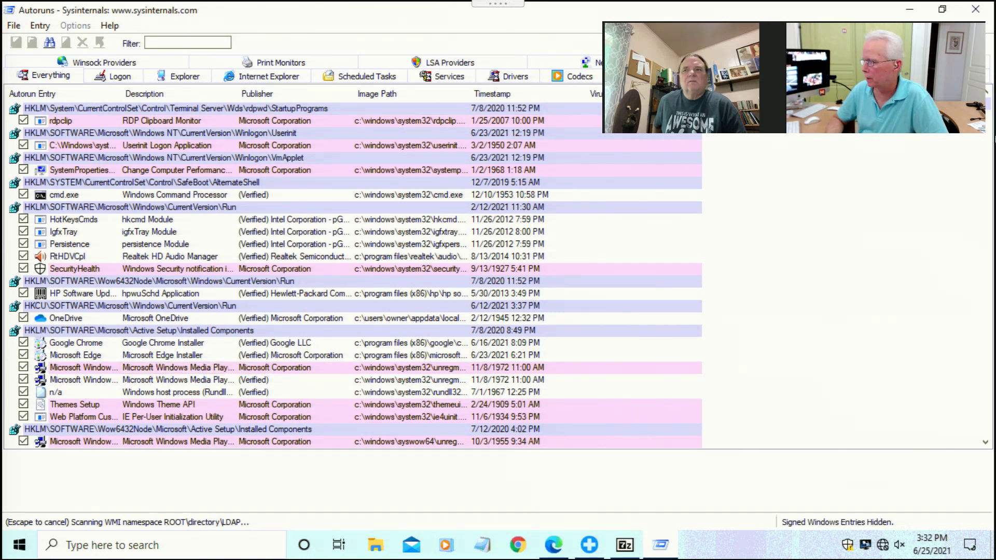
{"action": "left_click_drag", "start_coordinate": [986, 112], "coordinate": [987, 148]}
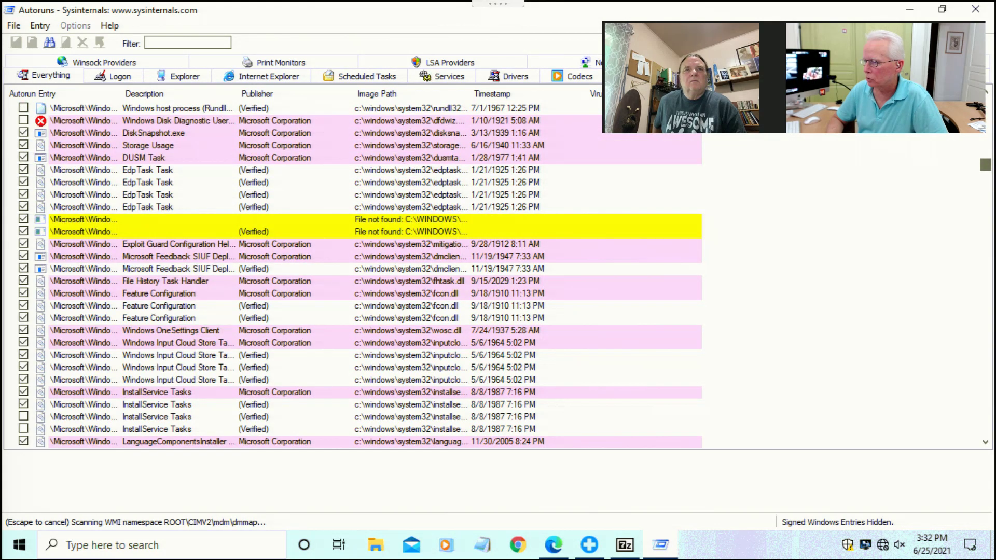
{"action": "left_click", "coordinate": [988, 218]}
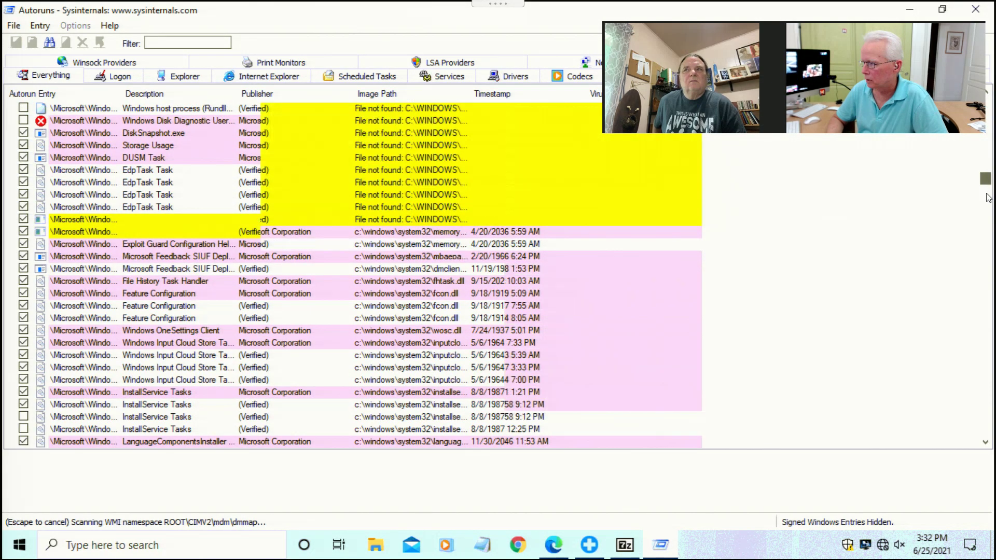
{"action": "left_click_drag", "start_coordinate": [988, 218], "coordinate": [990, 418]}
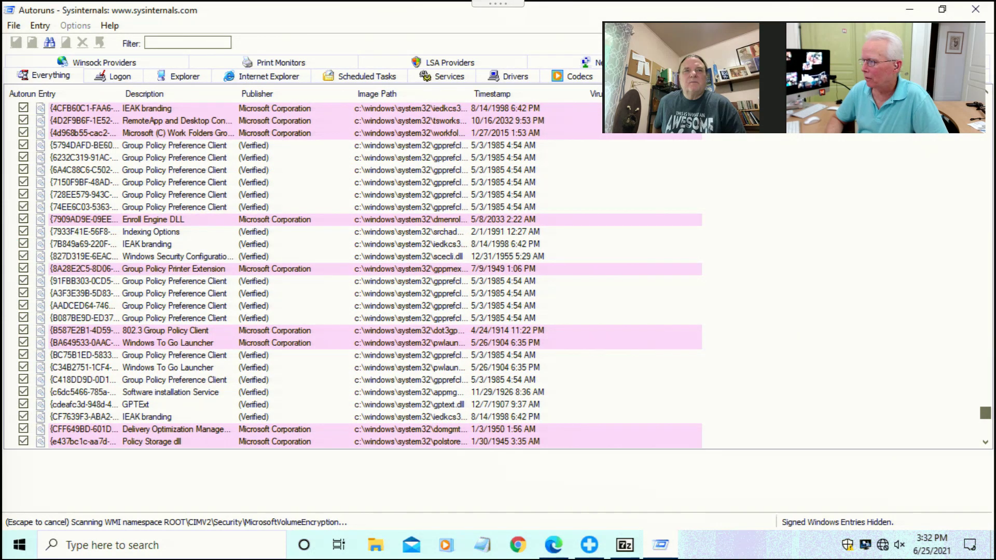
{"action": "scroll", "coordinate": [839, 149], "scroll_direction": "down", "scroll_amount": 1}
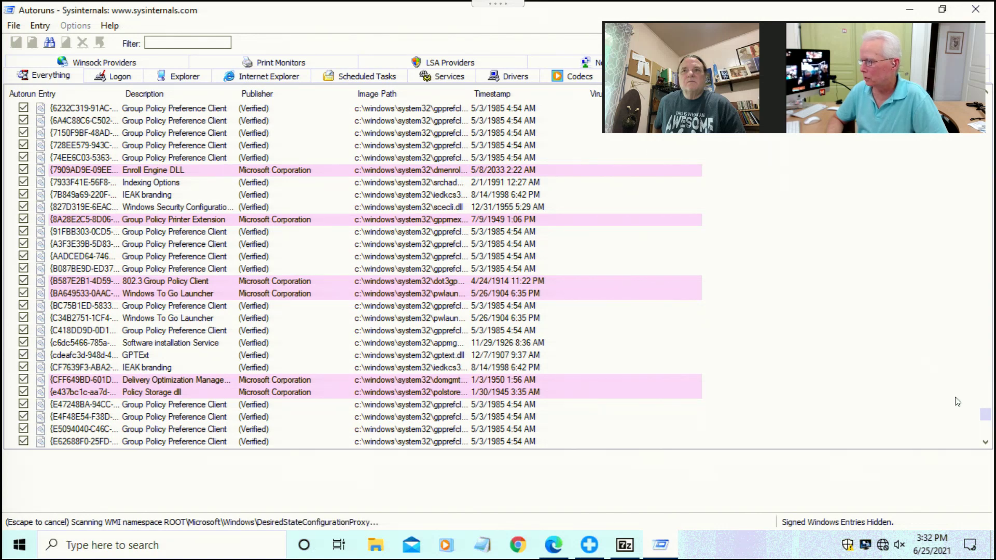
{"action": "left_click_drag", "start_coordinate": [985, 415], "coordinate": [987, 106]}
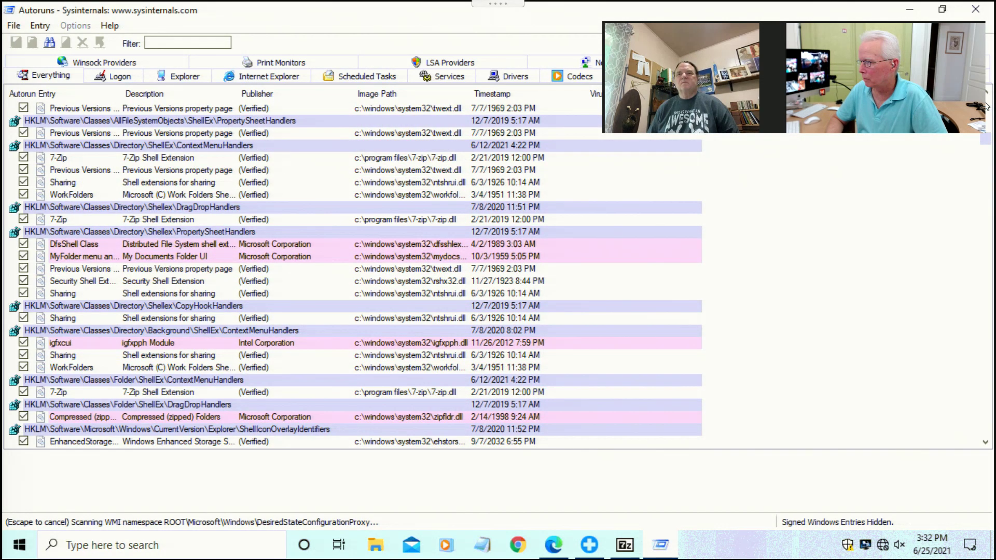
{"action": "left_click", "coordinate": [987, 106]}
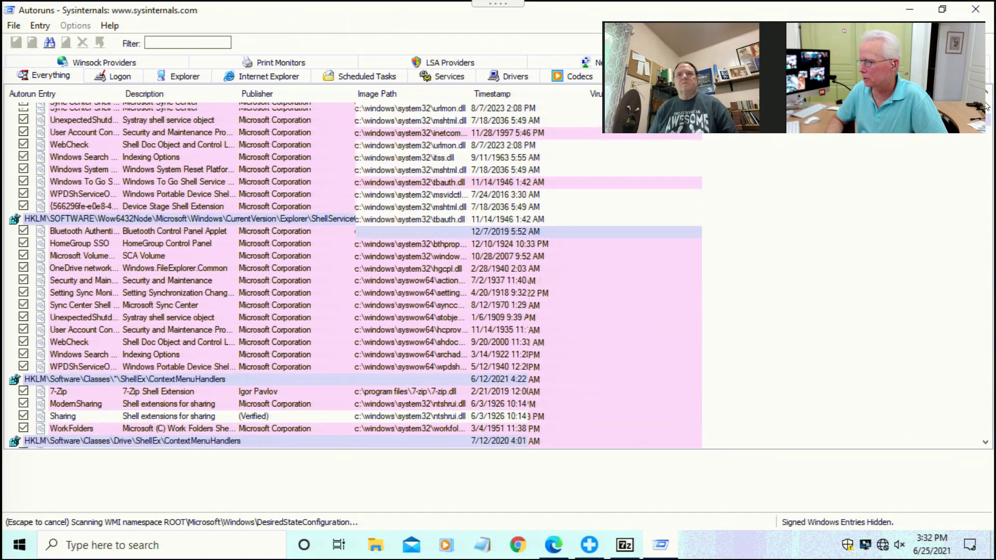
{"action": "left_click", "coordinate": [987, 106]}
{"action": "left_click", "coordinate": [987, 106]}
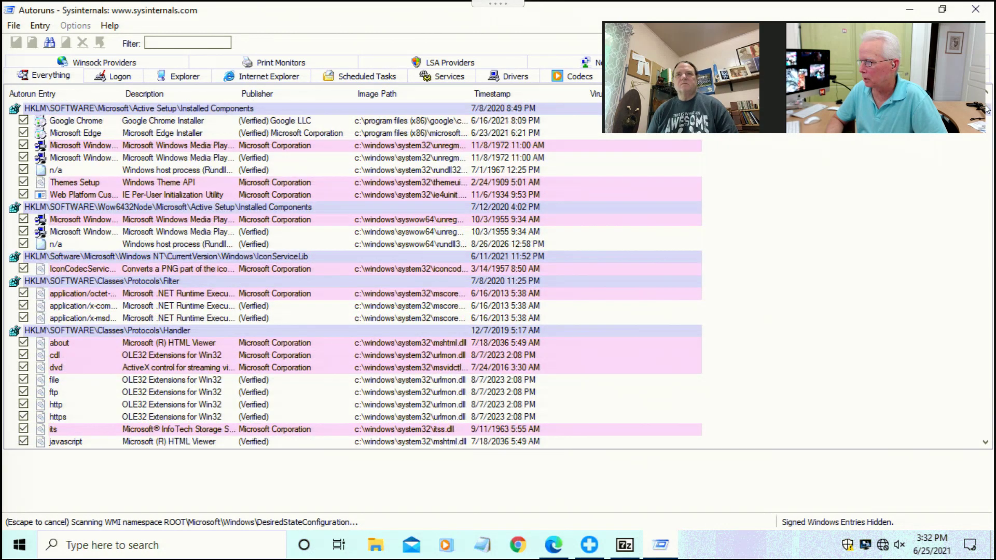
Examine the autostart list from the startup entries through the protocol handlers and shell extensions to the scheduled tasks for anything suspicious.
{"action": "left_click", "coordinate": [986, 106]}
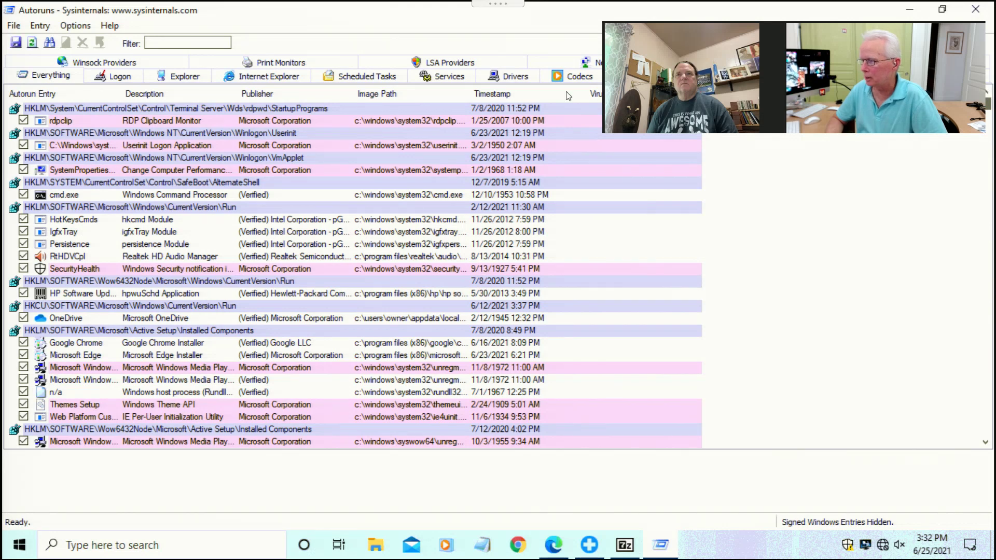
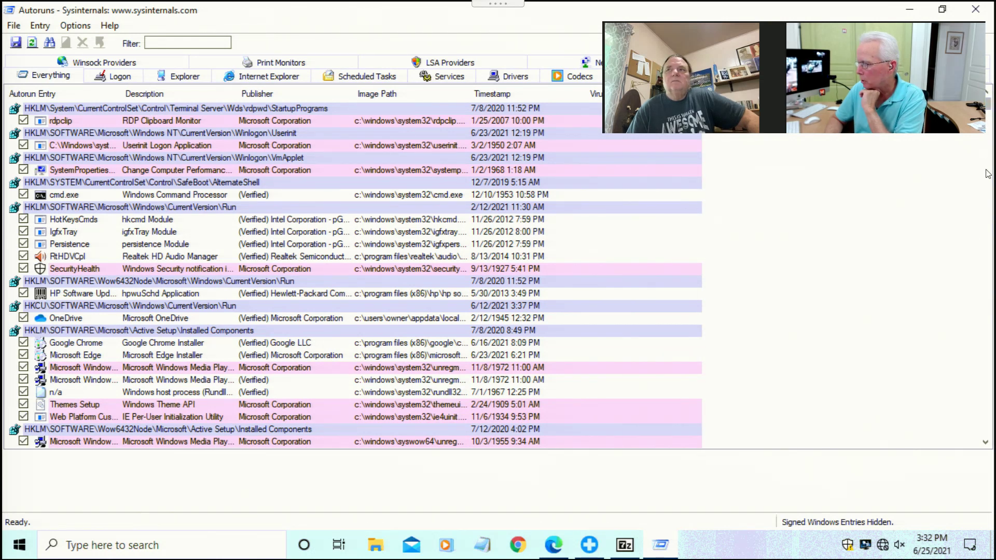
{"action": "left_click", "coordinate": [988, 240]}
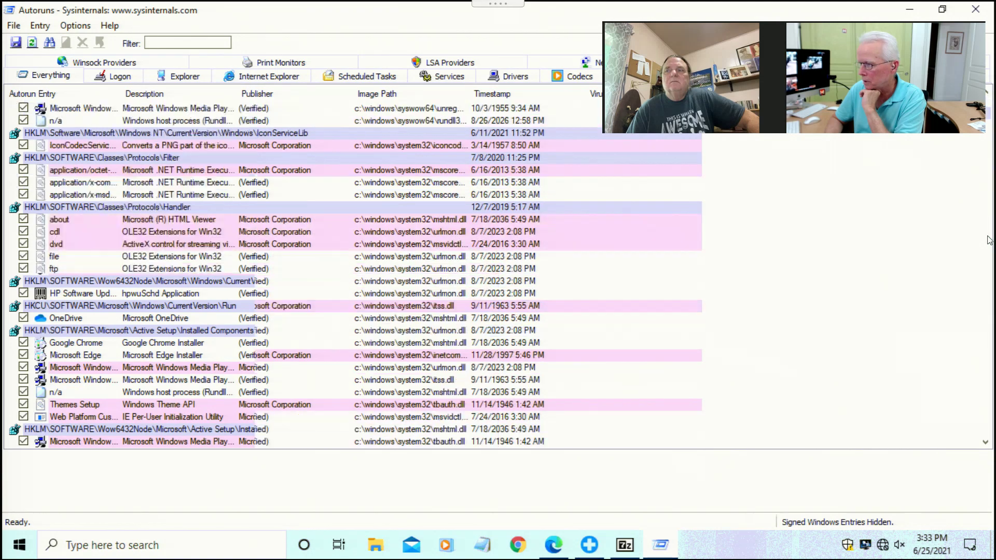
{"action": "left_click", "coordinate": [989, 262]}
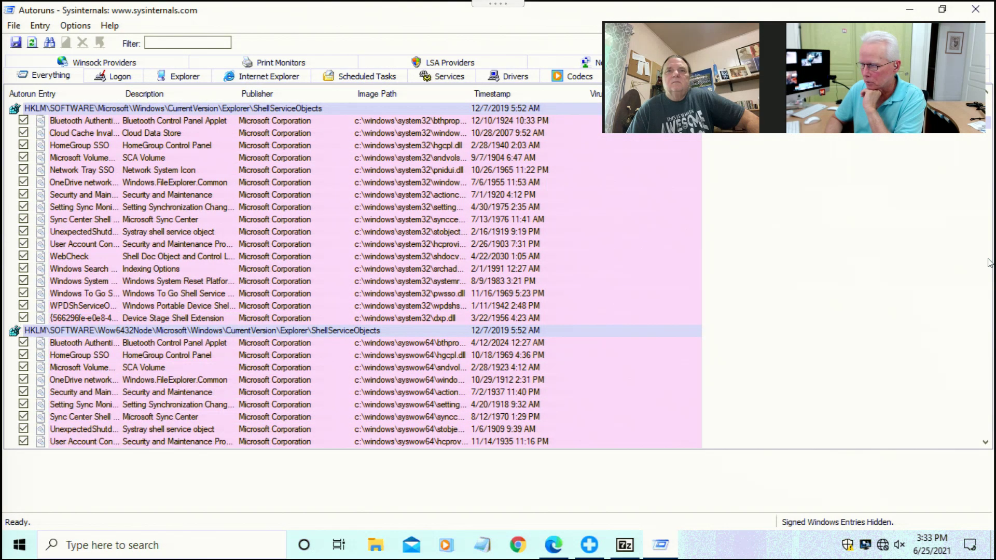
{"action": "left_click", "coordinate": [988, 262]}
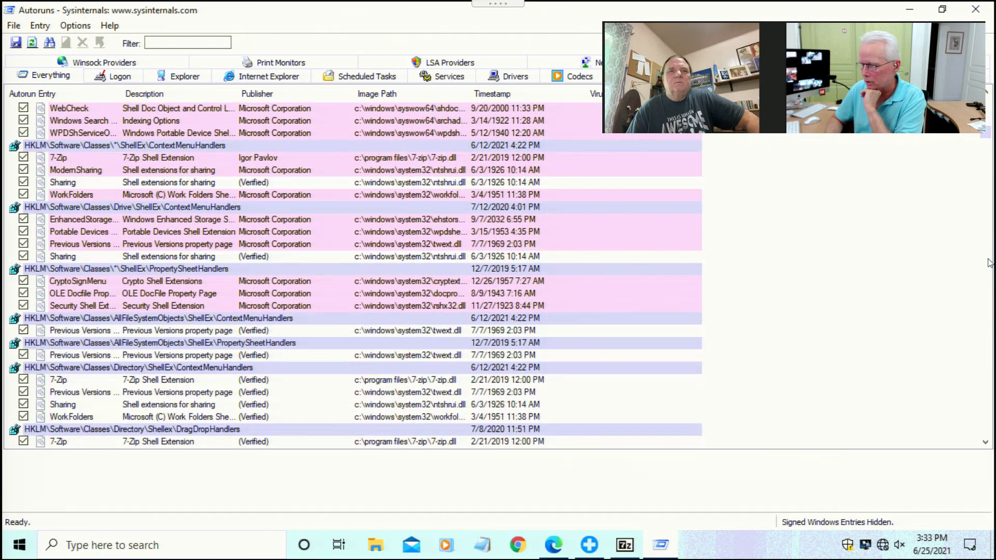
{"action": "left_click", "coordinate": [989, 262]}
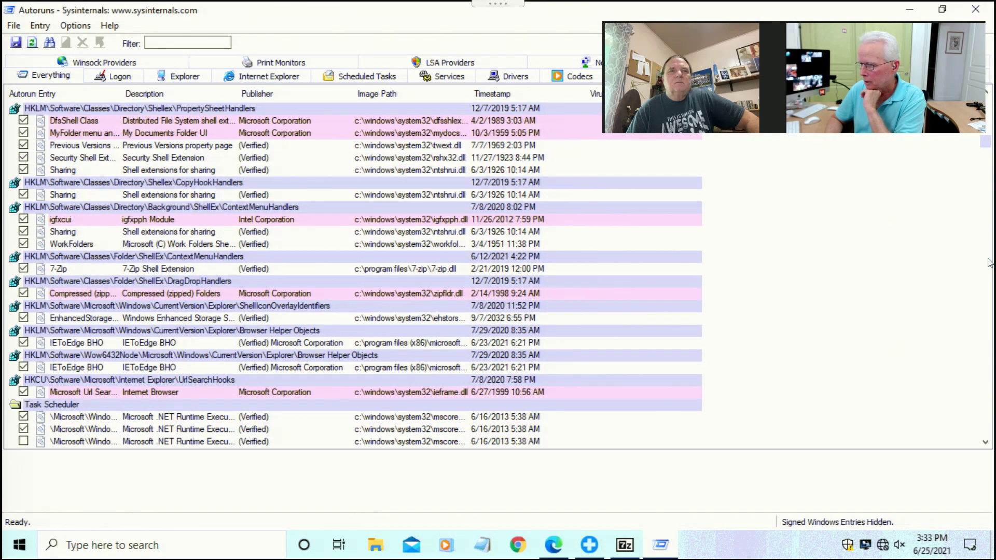
{"action": "left_click", "coordinate": [989, 262]}
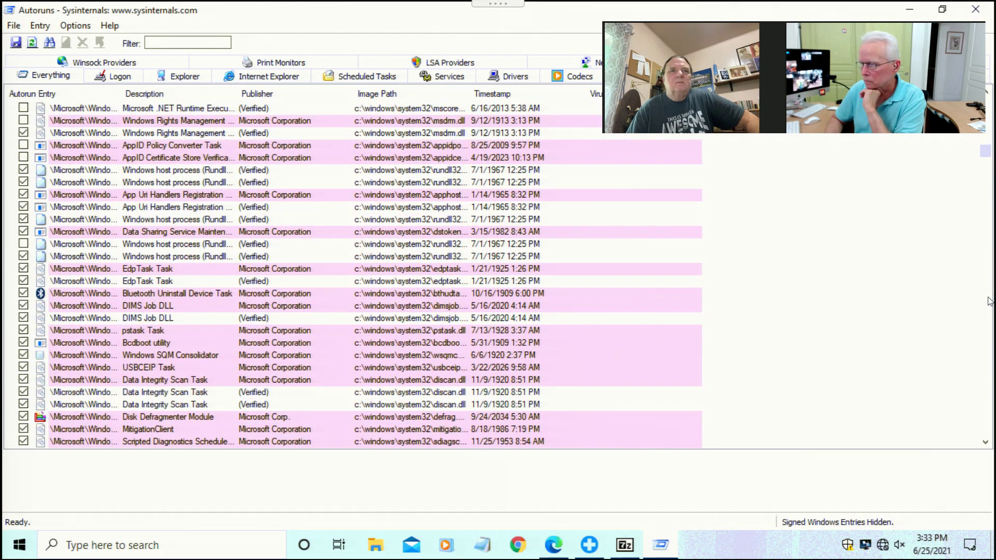
{"action": "left_click", "coordinate": [989, 301]}
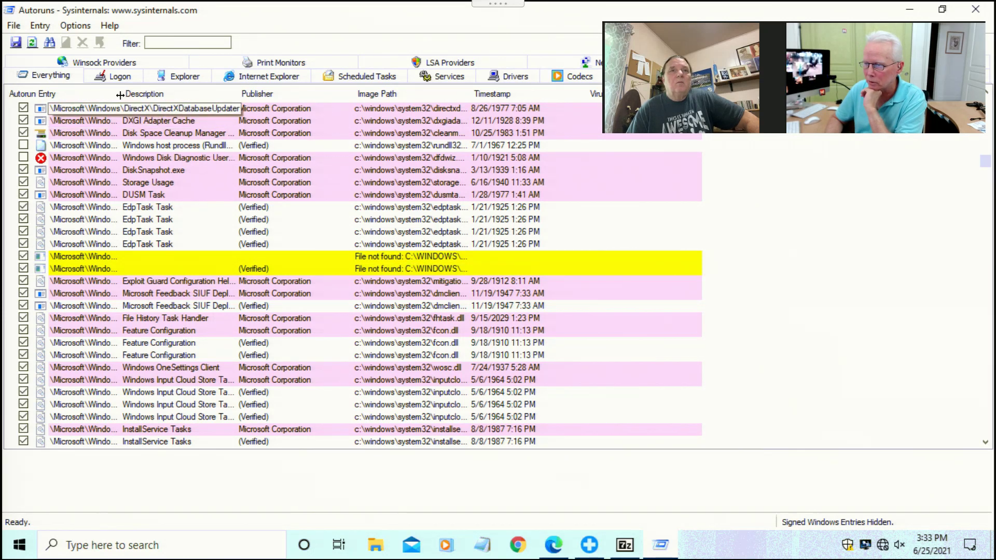
Collapse the Autorun Entry column and widen the Description column so the full task descriptions can be read.
{"action": "left_click_drag", "start_coordinate": [120, 95], "coordinate": [206, 95]}
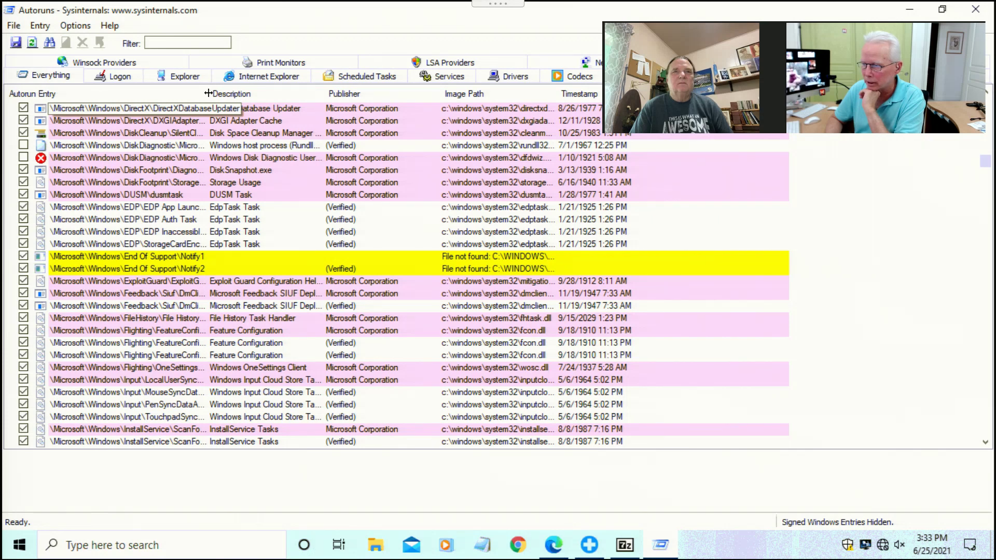
{"action": "left_click_drag", "start_coordinate": [208, 94], "coordinate": [31, 94]}
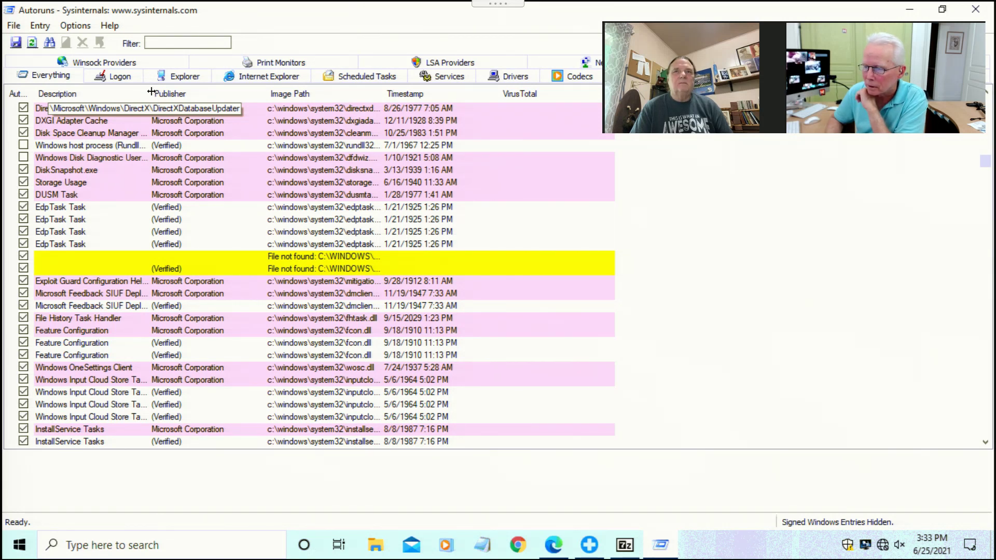
{"action": "left_click_drag", "start_coordinate": [151, 91], "coordinate": [265, 109]}
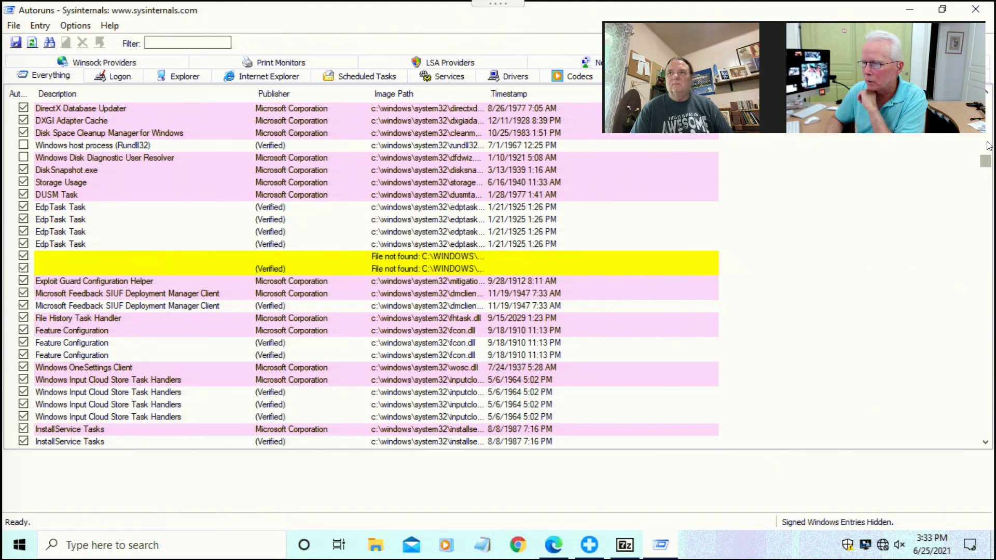
Return toward the start of the list, check which entry-hiding options are enabled, and select the second SysWOW64 Windows Media Player Setup Utility entry.
{"action": "left_click_drag", "start_coordinate": [984, 163], "coordinate": [994, 123]}
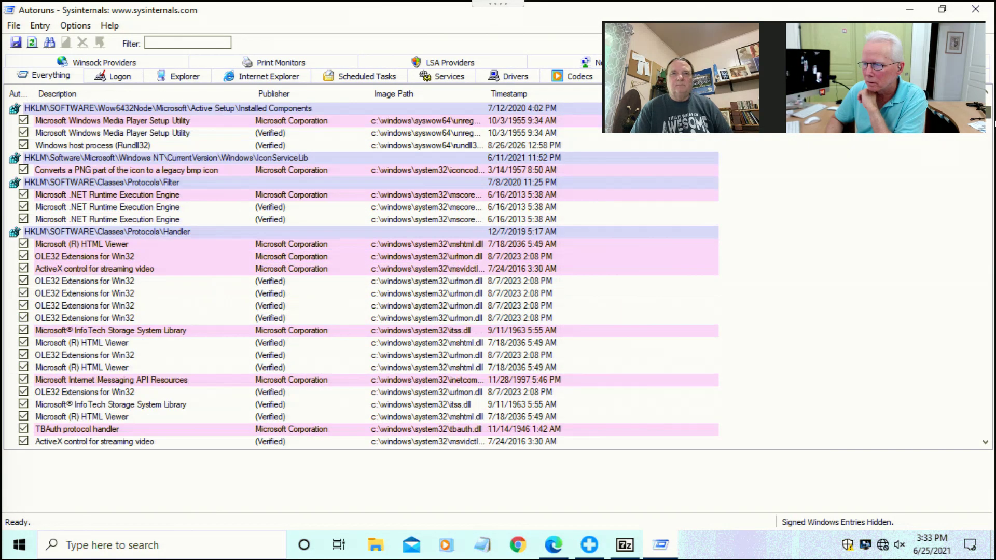
{"action": "scroll", "coordinate": [989, 179], "scroll_direction": "up", "scroll_amount": 3}
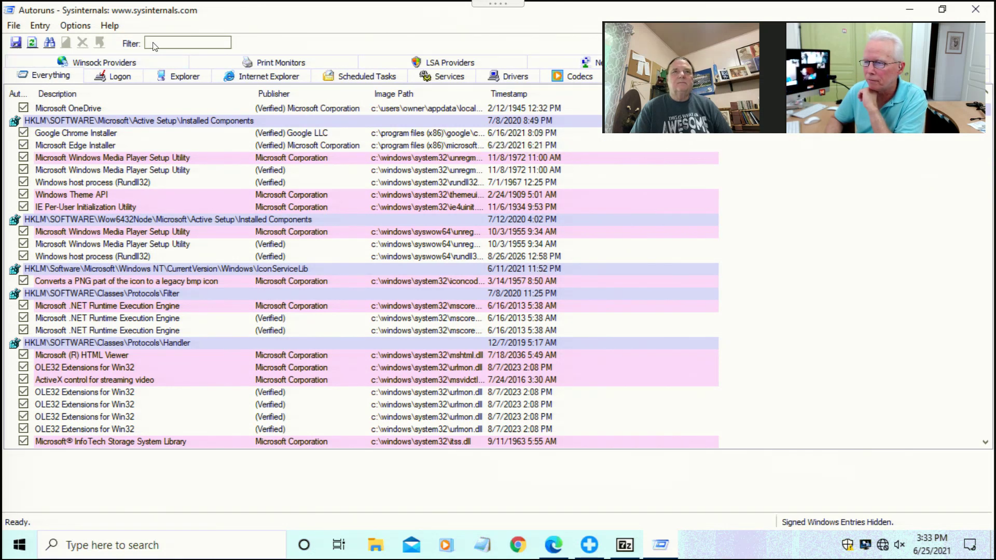
{"action": "left_click", "coordinate": [45, 28]}
{"action": "mouse_move", "coordinate": [73, 27]}
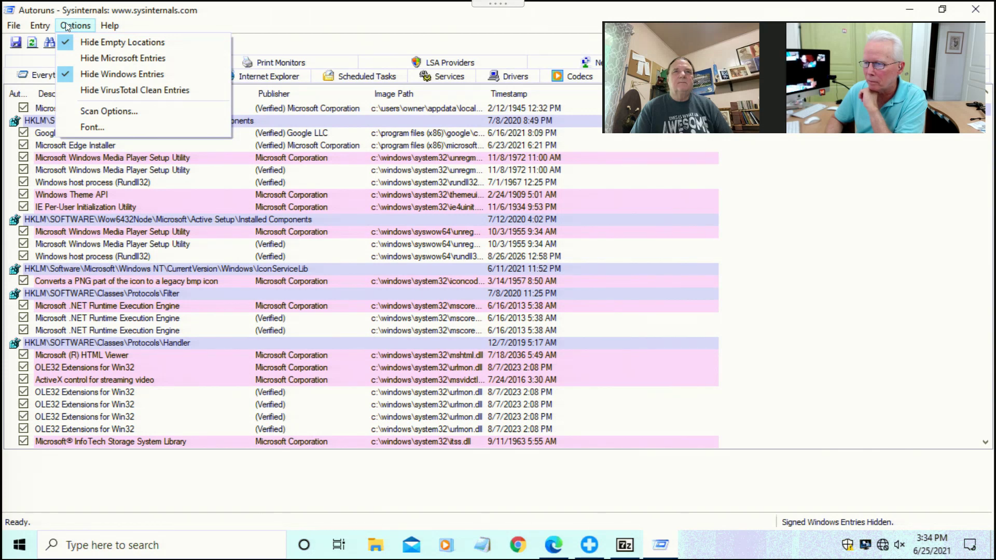
{"action": "mouse_move", "coordinate": [14, 30]}
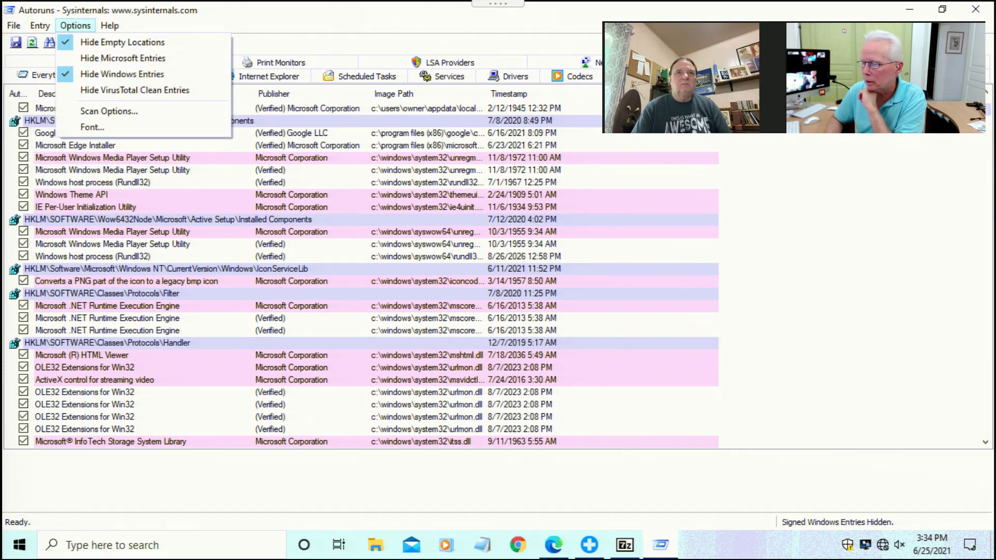
{"action": "left_click", "coordinate": [954, 247]}
{"action": "left_click", "coordinate": [570, 243]}
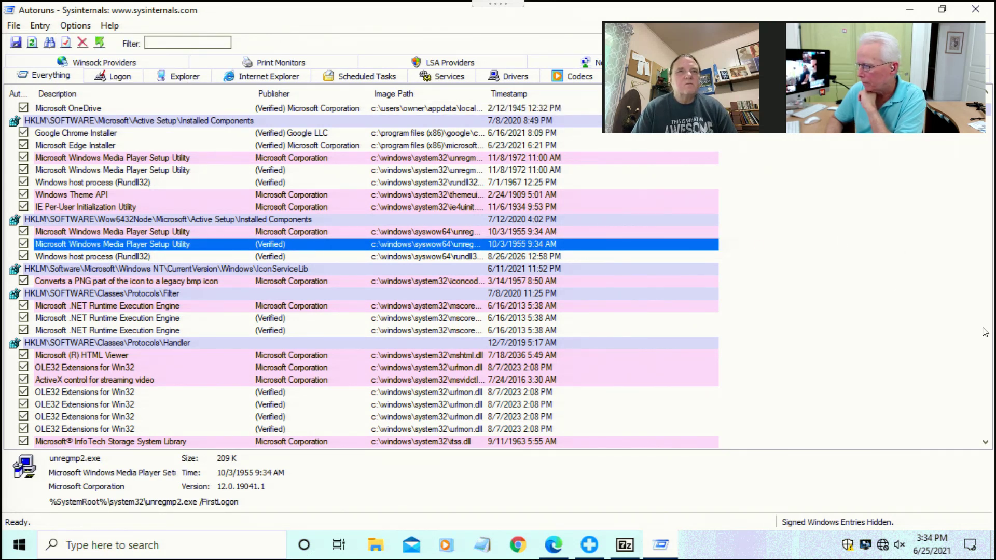
Widen the Image Path column to reveal the full paths of the yellow missing-file scheduled tasks.
{"action": "scroll", "coordinate": [991, 340], "scroll_direction": "down", "scroll_amount": 10}
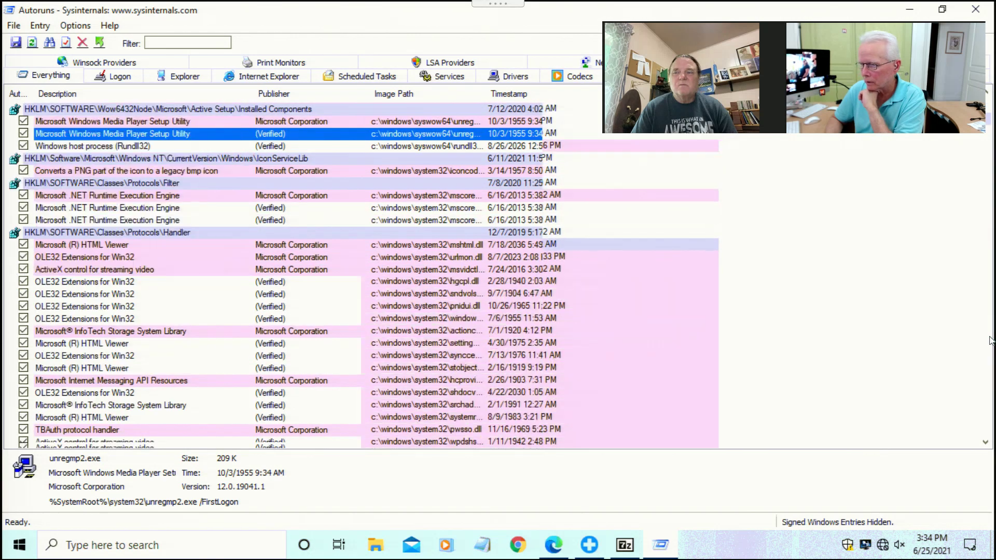
{"action": "scroll", "coordinate": [990, 341], "scroll_direction": "down", "scroll_amount": 10}
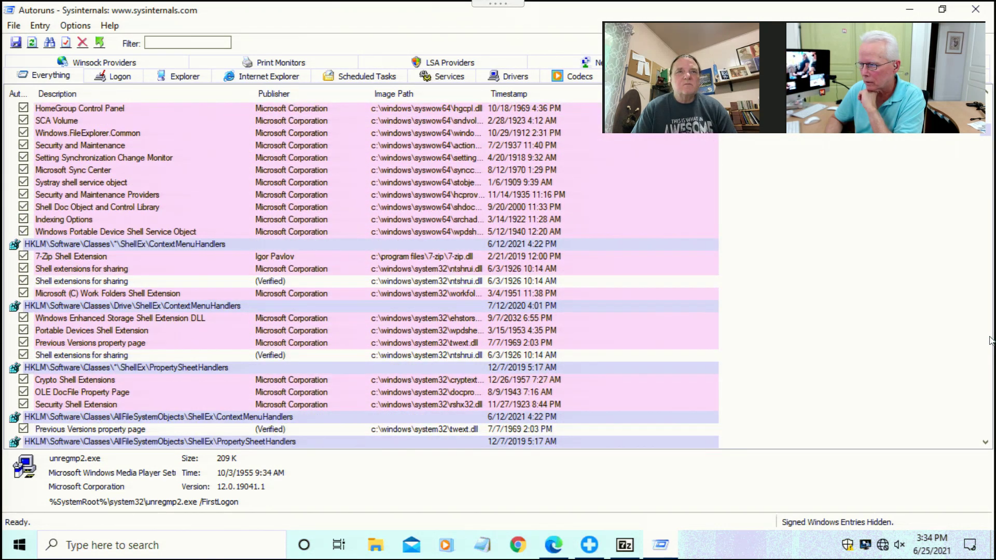
{"action": "scroll", "coordinate": [991, 340], "scroll_direction": "down", "scroll_amount": 9}
{"action": "scroll", "coordinate": [990, 340], "scroll_direction": "down", "scroll_amount": 9}
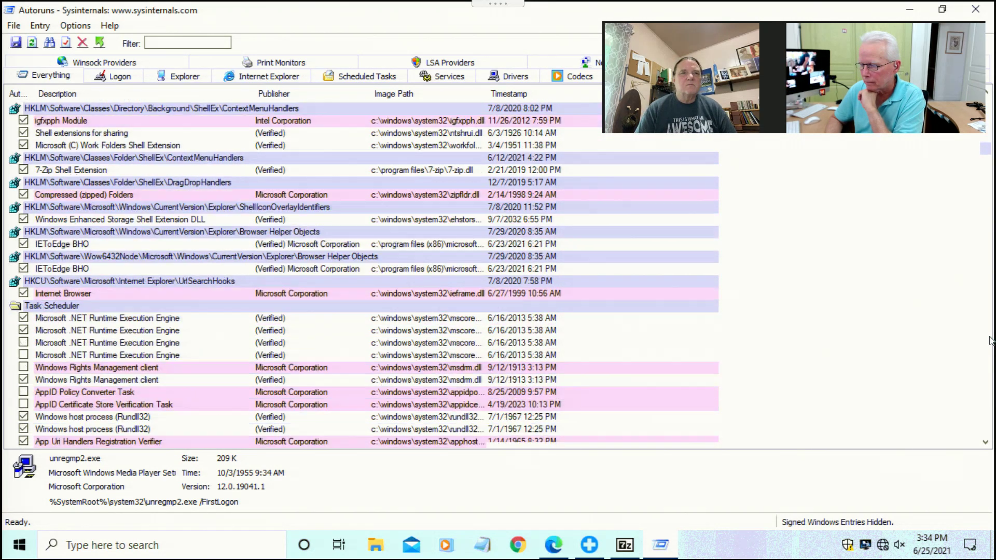
{"action": "scroll", "coordinate": [990, 341], "scroll_direction": "down", "scroll_amount": 9}
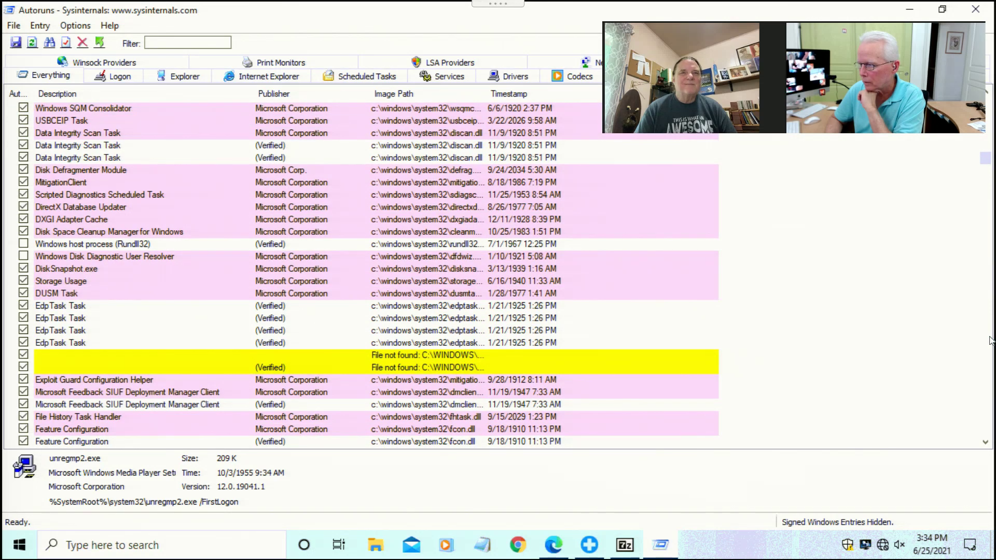
{"action": "scroll", "coordinate": [991, 340], "scroll_direction": "down", "scroll_amount": 9}
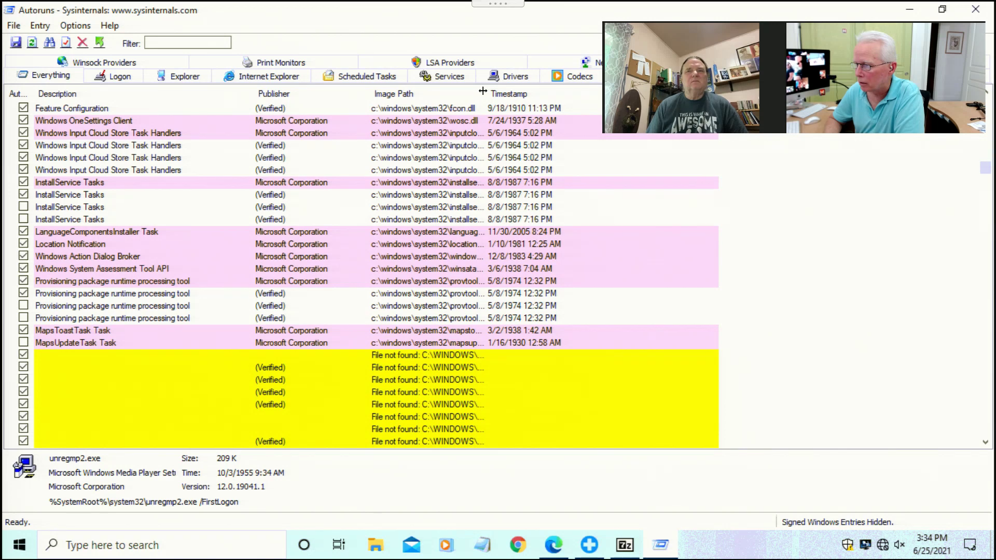
{"action": "left_click_drag", "start_coordinate": [495, 94], "coordinate": [594, 93]}
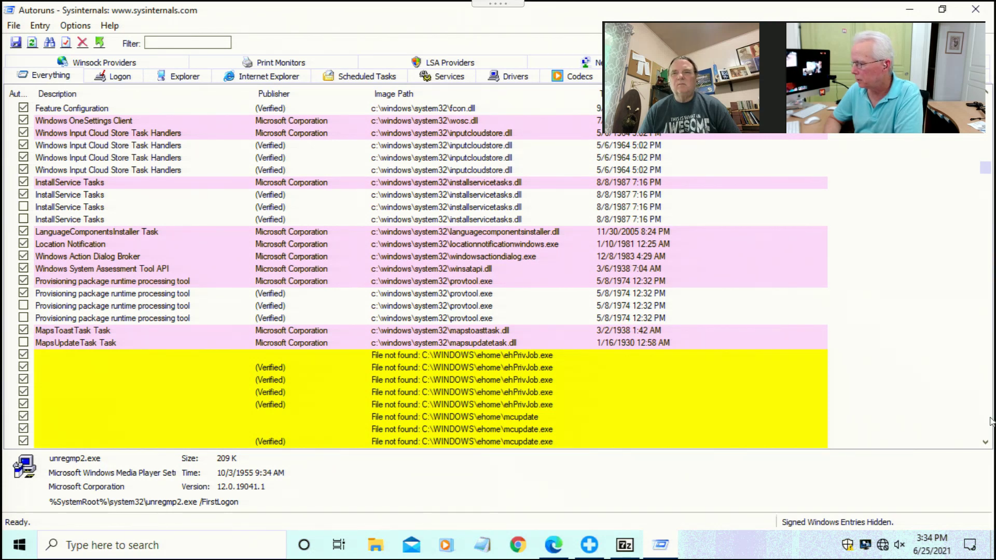
Review the remaining scheduled tasks and first Windows services, and widen the Description column further for the long service descriptions.
{"action": "scroll", "coordinate": [990, 421], "scroll_direction": "down", "scroll_amount": 10}
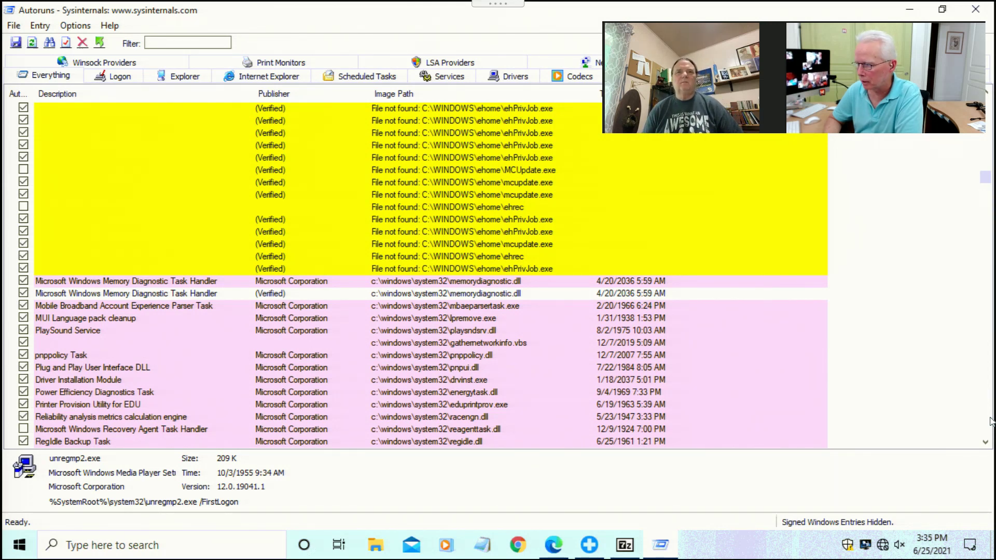
{"action": "scroll", "coordinate": [990, 421], "scroll_direction": "down", "scroll_amount": 10}
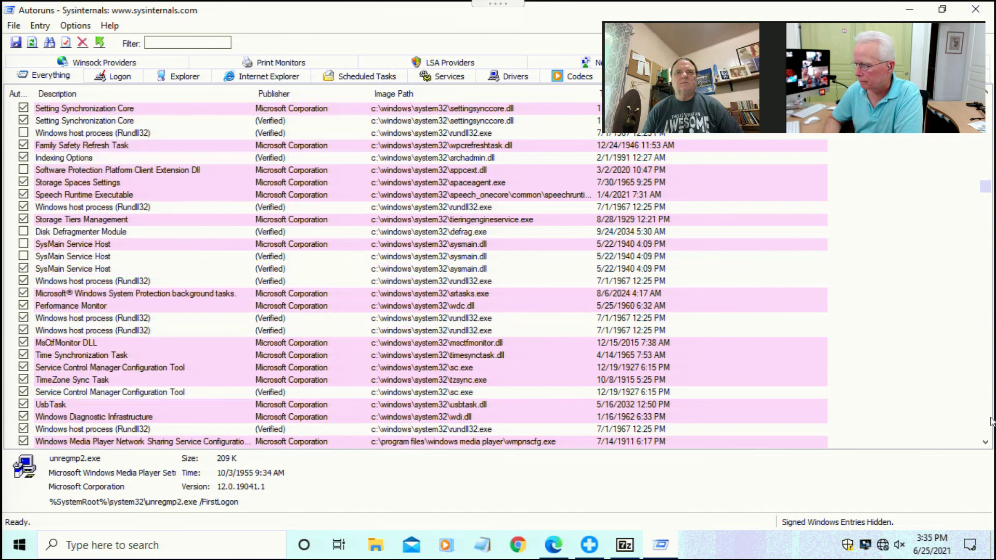
{"action": "scroll", "coordinate": [988, 421], "scroll_direction": "down", "scroll_amount": 15}
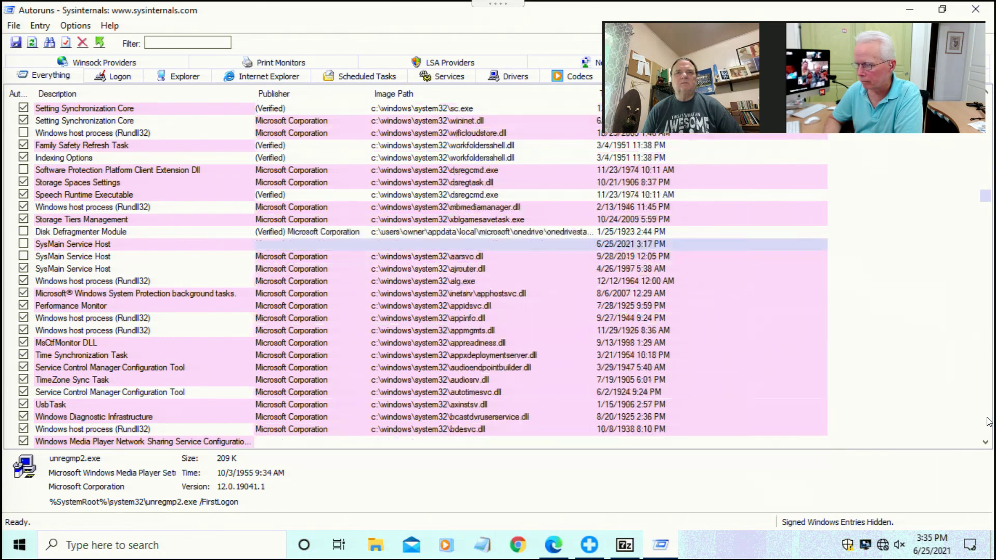
{"action": "scroll", "coordinate": [988, 421], "scroll_direction": "down", "scroll_amount": 5}
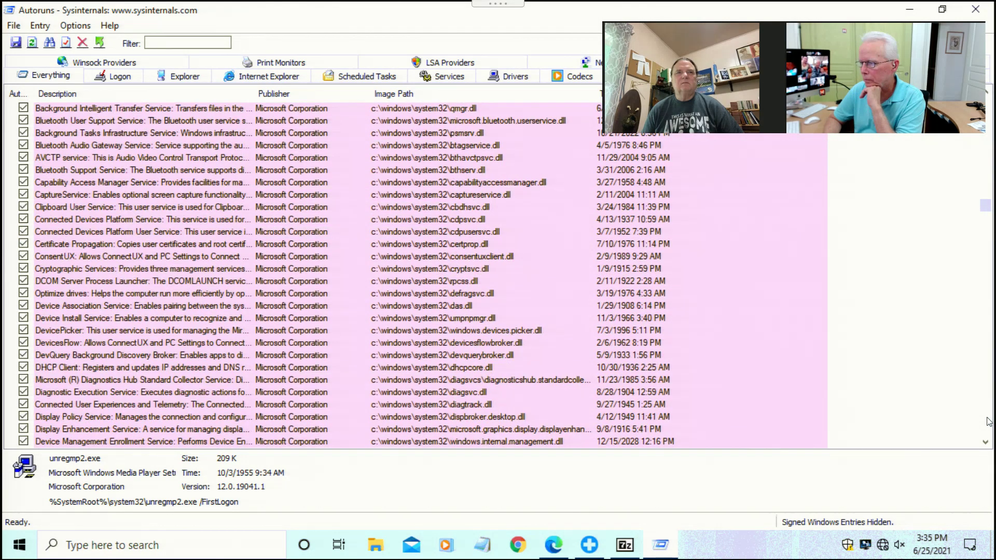
{"action": "scroll", "coordinate": [988, 421], "scroll_direction": "down", "scroll_amount": 9}
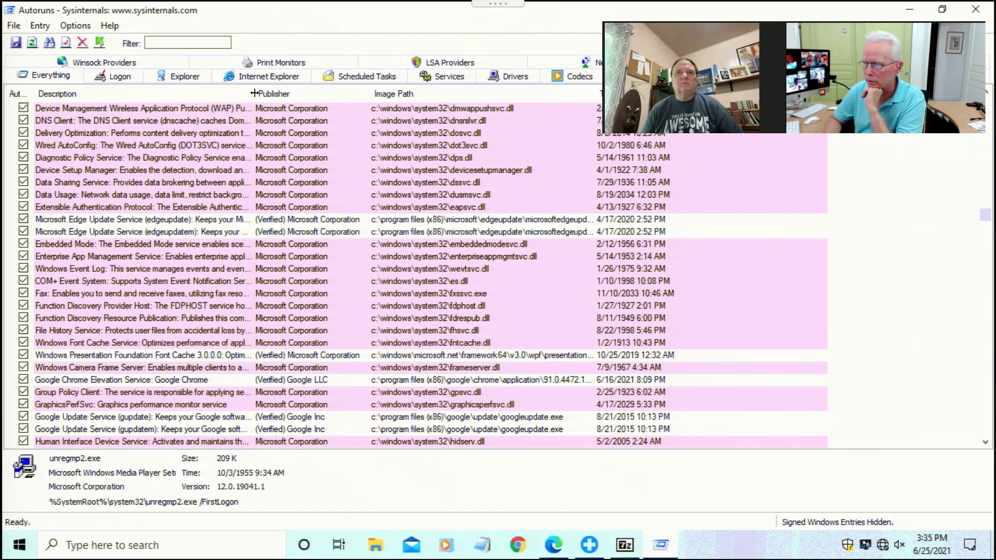
{"action": "left_click_drag", "start_coordinate": [254, 93], "coordinate": [382, 115]}
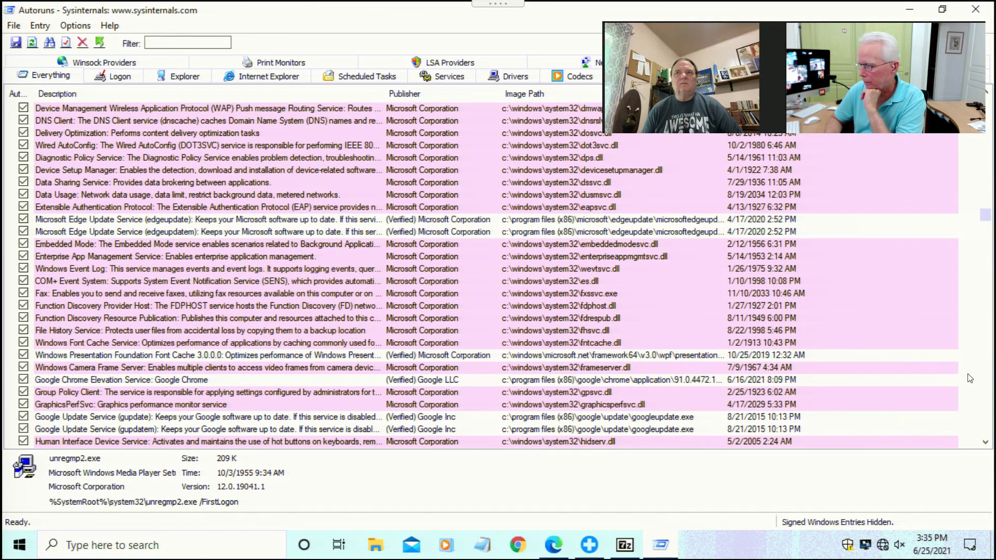
Review the remaining Windows services, from DNS Client through the Windows Push Notifications services, checking publishers and image paths.
{"action": "left_click", "coordinate": [988, 389]}
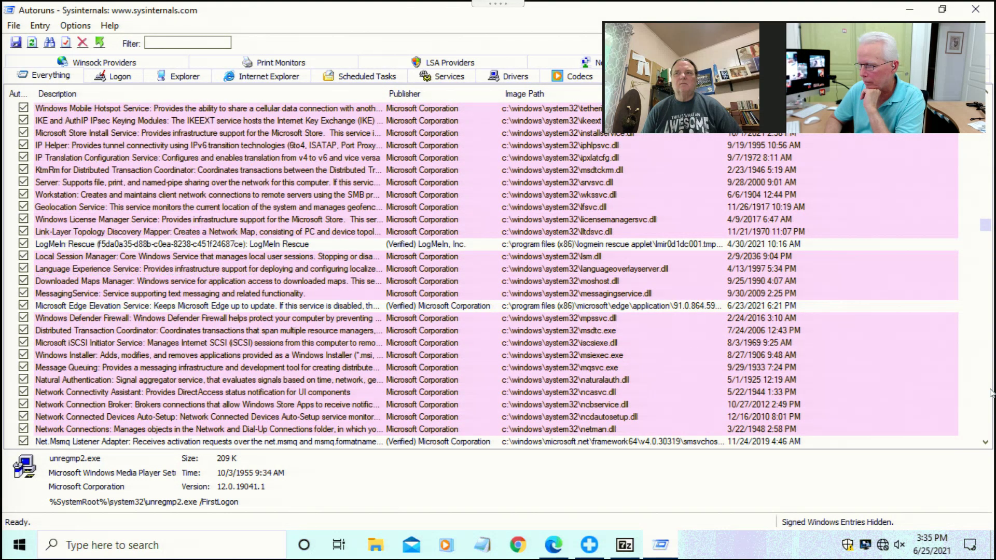
{"action": "left_click", "coordinate": [989, 392]}
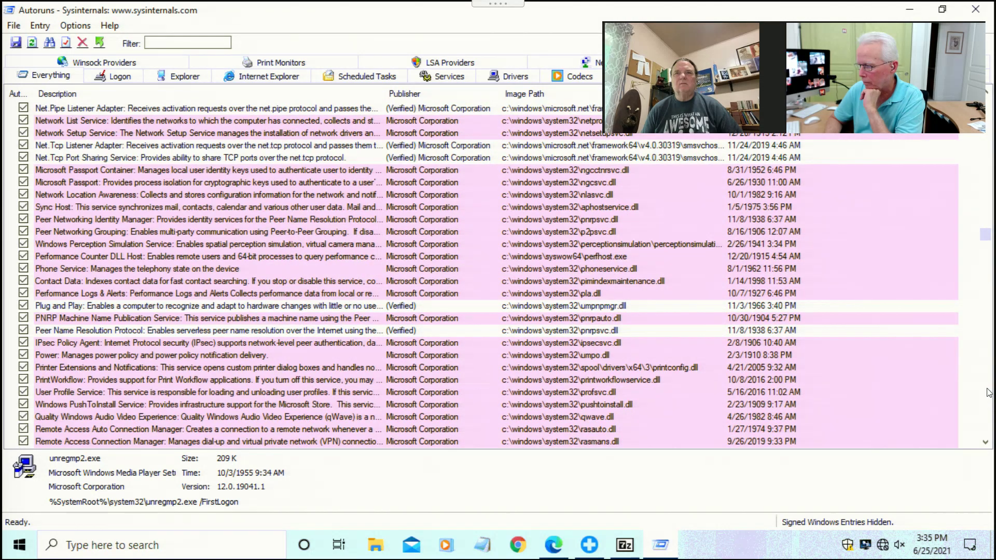
{"action": "left_click", "coordinate": [989, 392]}
{"action": "left_click", "coordinate": [988, 393]}
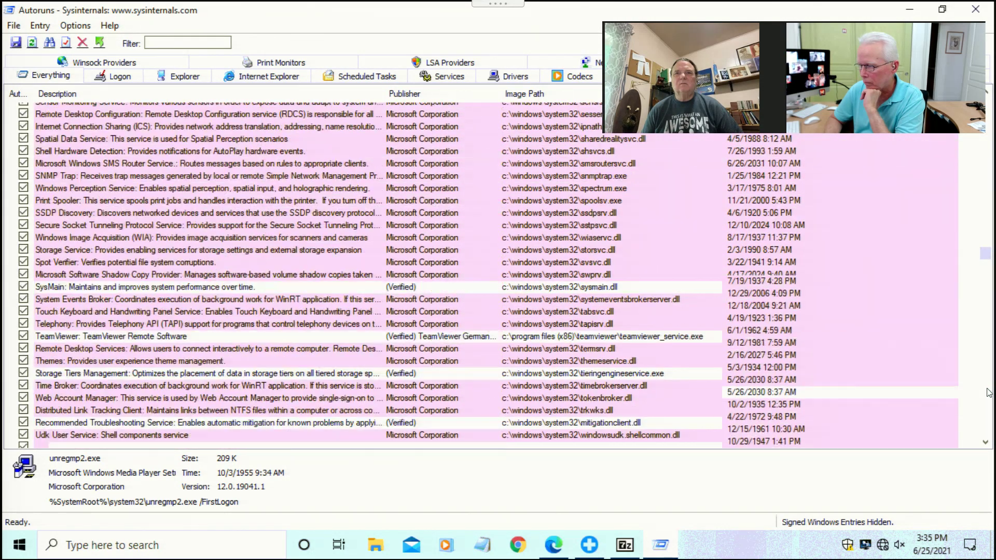
{"action": "left_click", "coordinate": [988, 392]}
{"action": "left_click", "coordinate": [989, 393]}
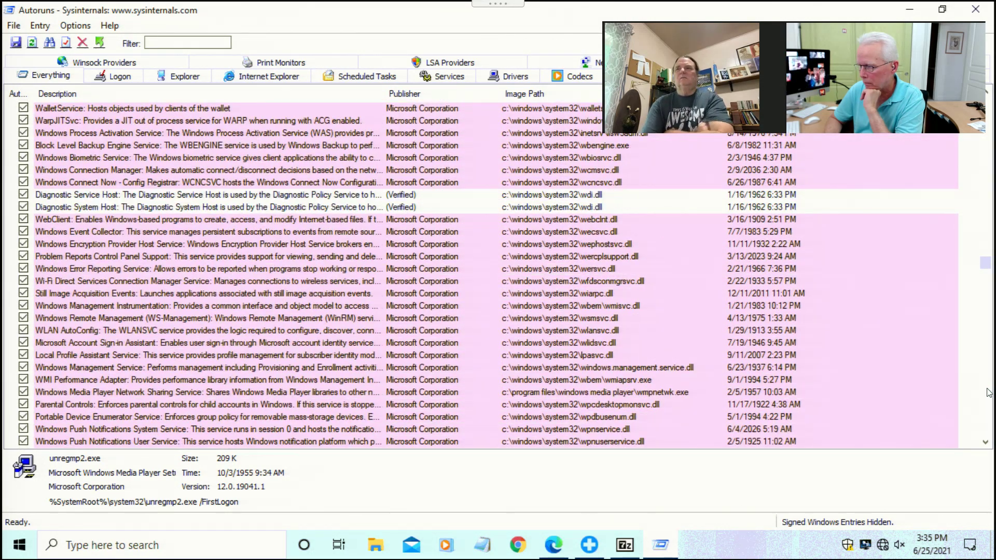
{"action": "left_click", "coordinate": [989, 393]}
Examine the driver entries, from the Bluetooth drivers through the Xbox and XINPUT drivers, for their publishers and file paths.
{"action": "left_click", "coordinate": [989, 392]}
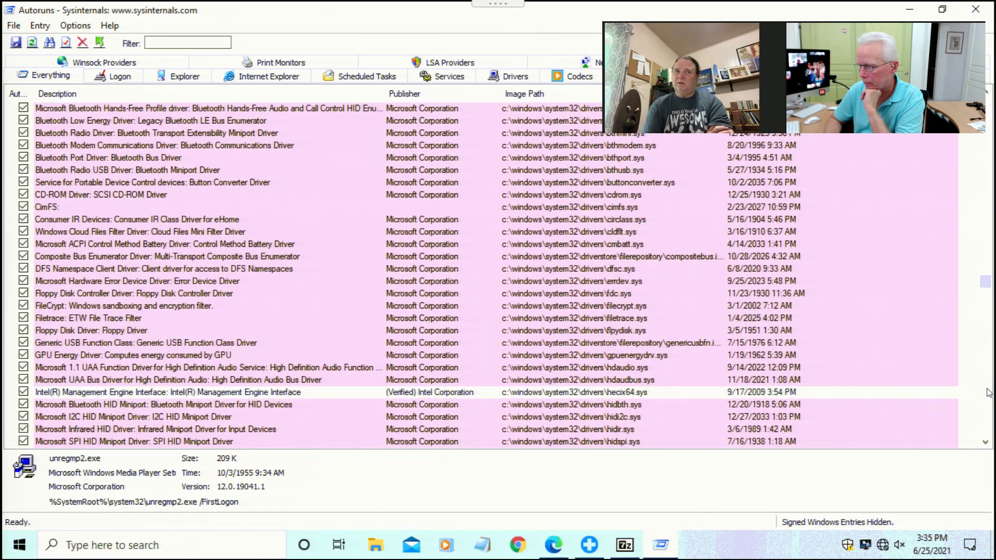
{"action": "left_click", "coordinate": [988, 392]}
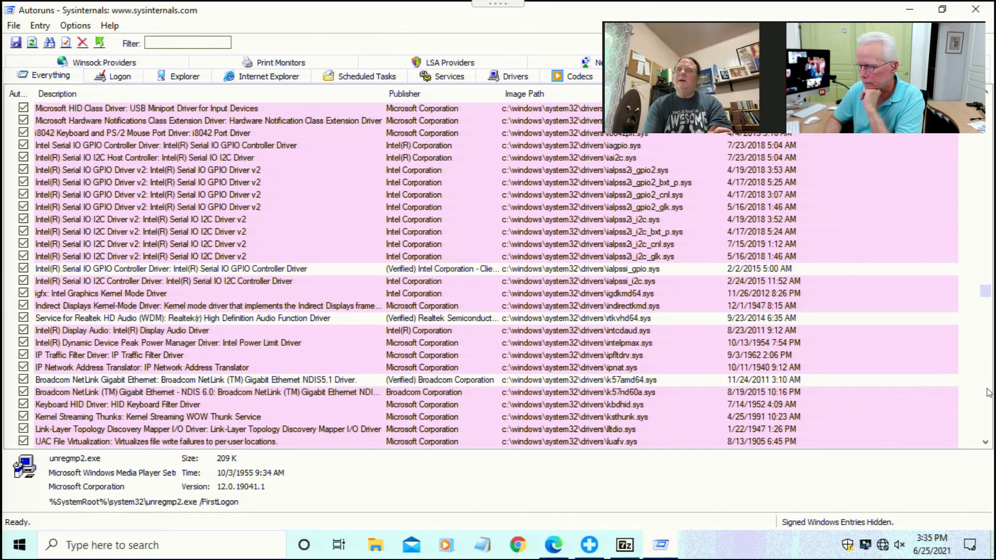
{"action": "left_click", "coordinate": [989, 392]}
{"action": "scroll", "coordinate": [988, 392], "scroll_direction": "down", "scroll_amount": 3}
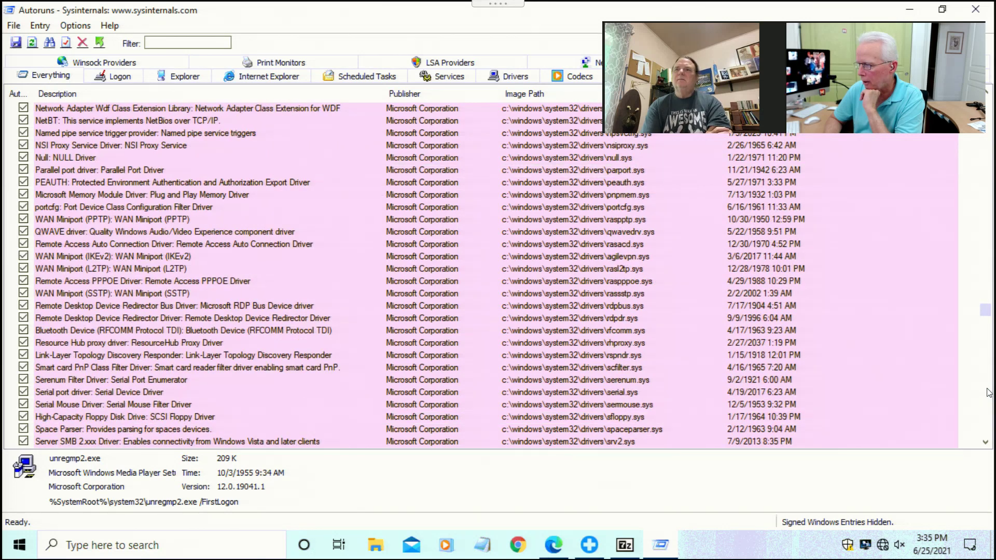
{"action": "left_click", "coordinate": [988, 392]}
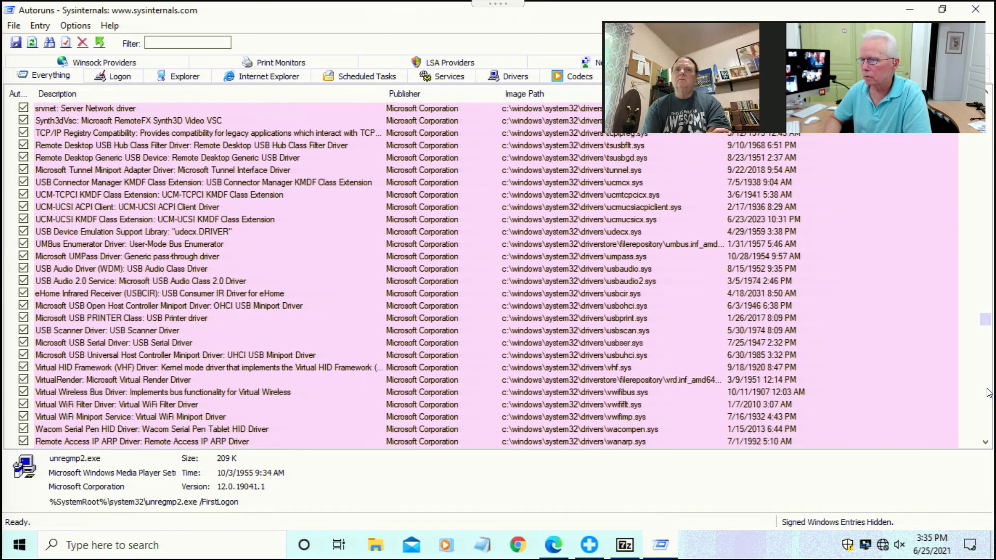
{"action": "left_click", "coordinate": [988, 393]}
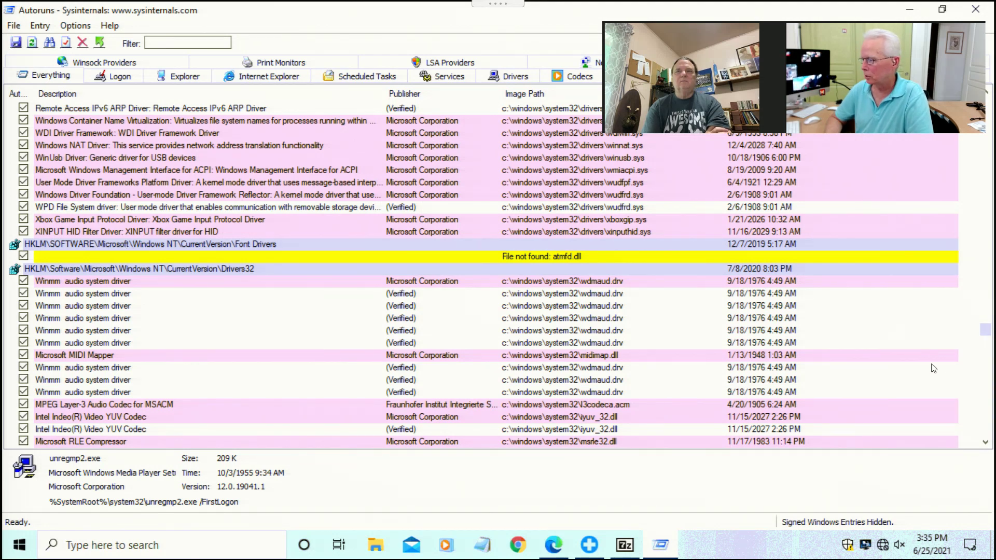
Check the Drivers32 codec entries and the 64-bit and Wow6432Node DirectShow filter entries for their publishers.
{"action": "left_click", "coordinate": [988, 417]}
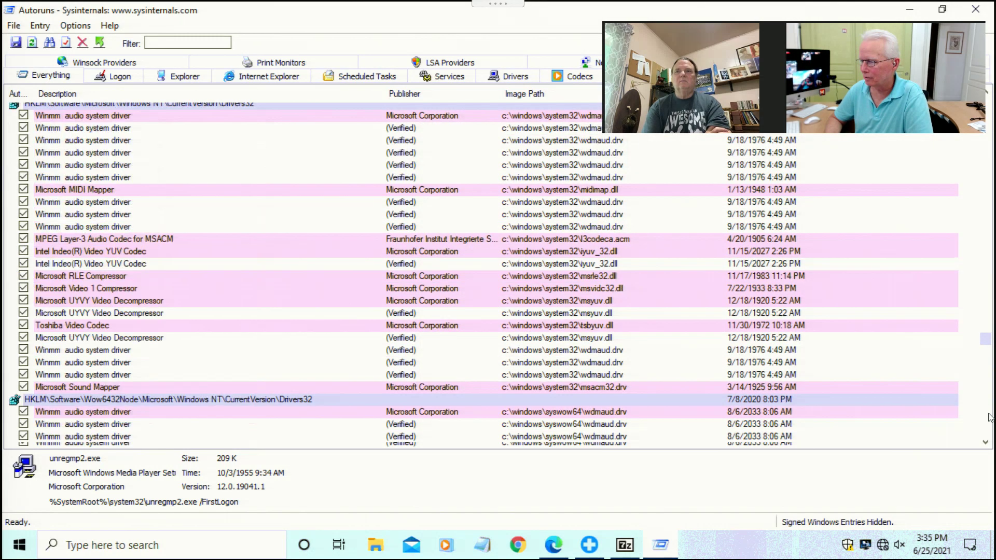
{"action": "left_click", "coordinate": [988, 419]}
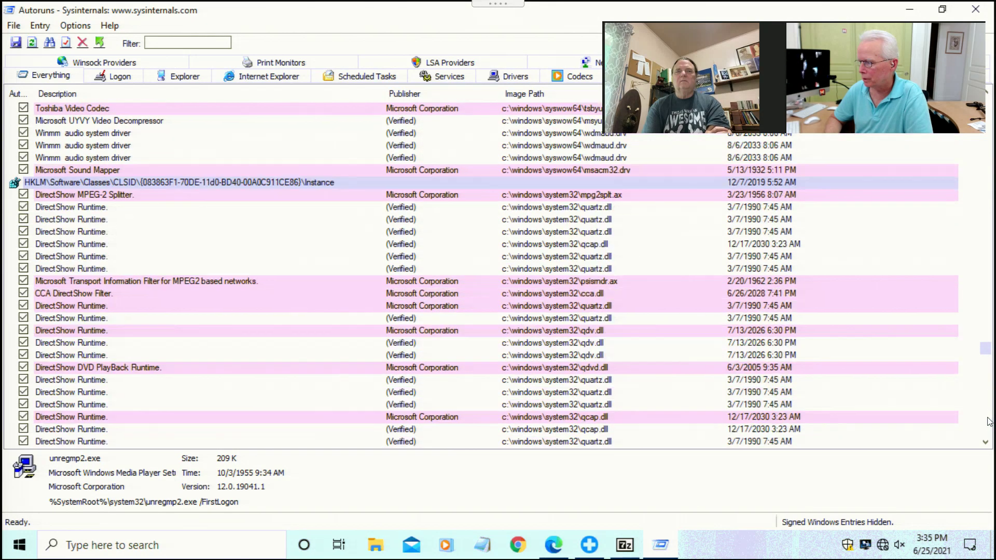
{"action": "left_click", "coordinate": [988, 421]}
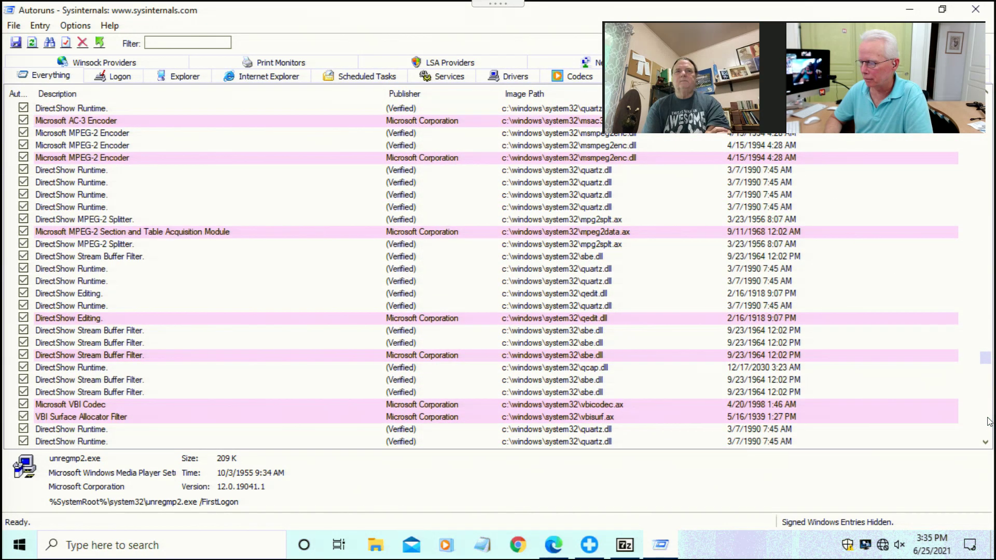
{"action": "left_click", "coordinate": [988, 424]}
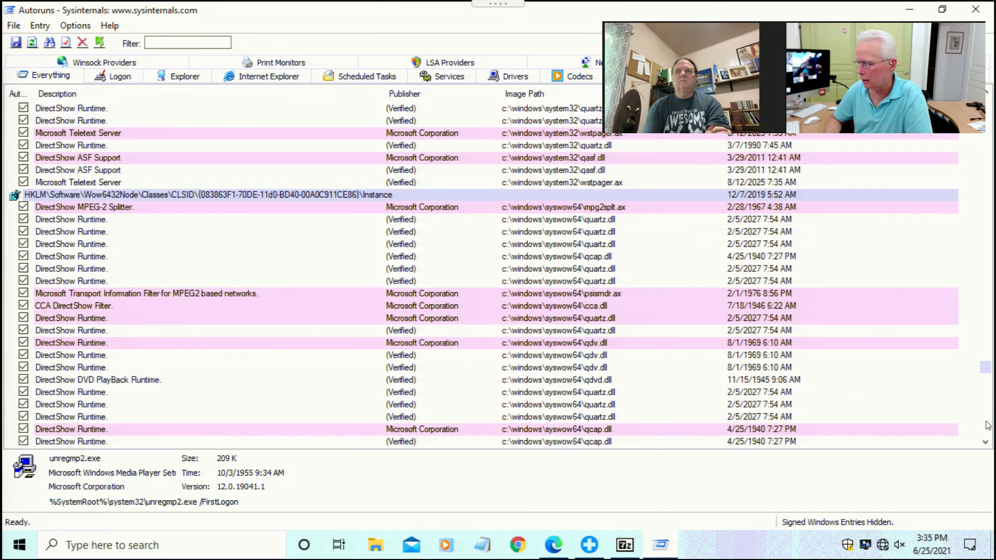
{"action": "left_click", "coordinate": [987, 423]}
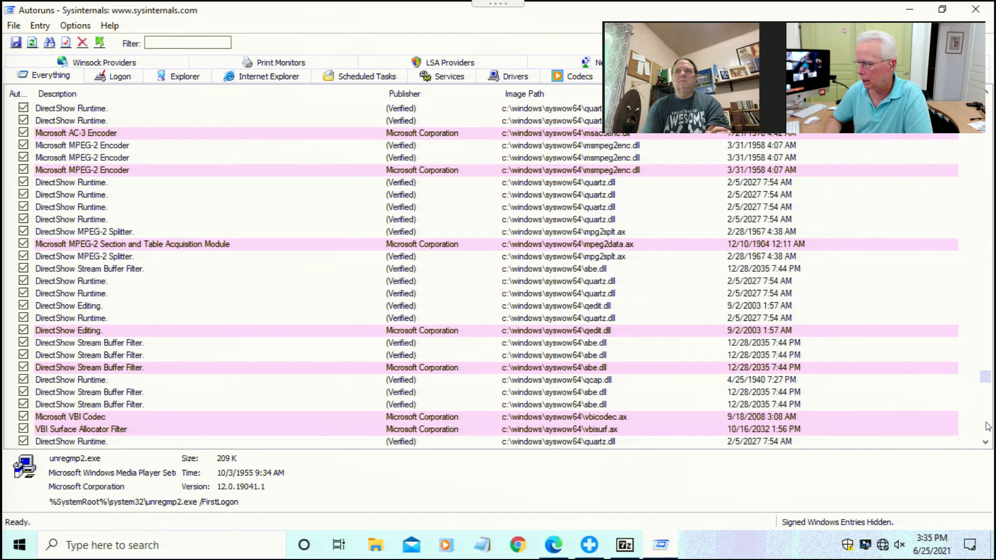
{"action": "left_click", "coordinate": [987, 423]}
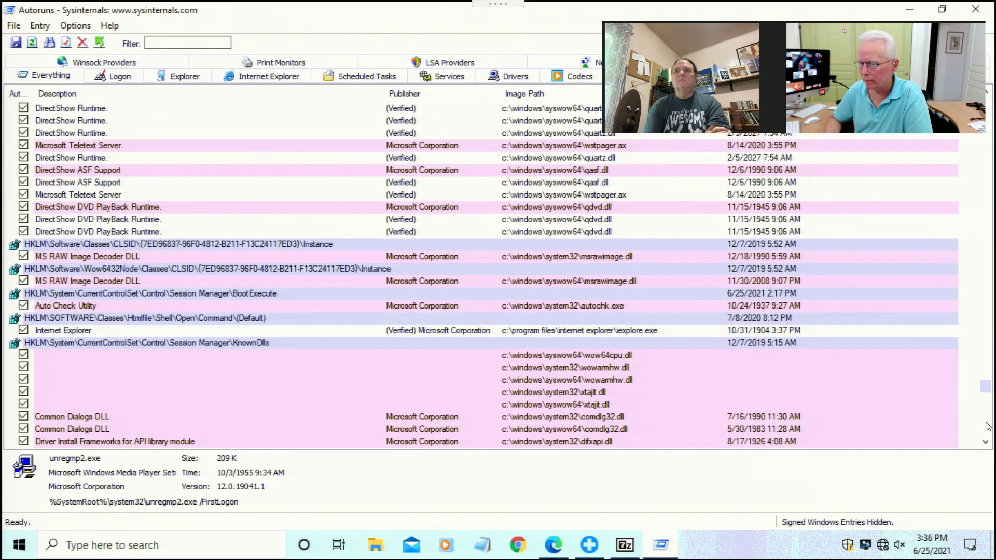
Review the KnownDlls, credential provider, Group Policy extension, Winsock, print monitor and LSA entries through to the WMI database entries.
{"action": "left_click", "coordinate": [987, 423]}
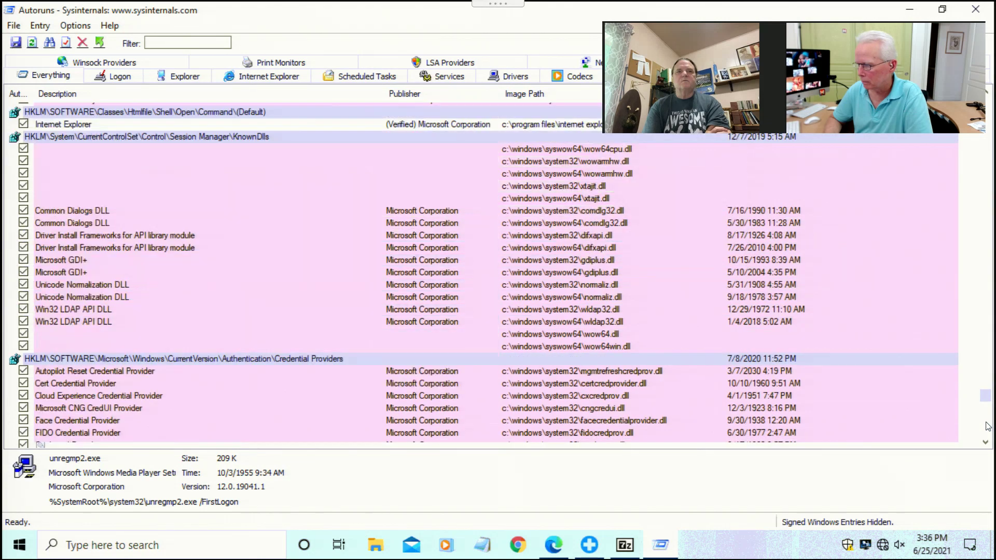
{"action": "left_click", "coordinate": [987, 423]}
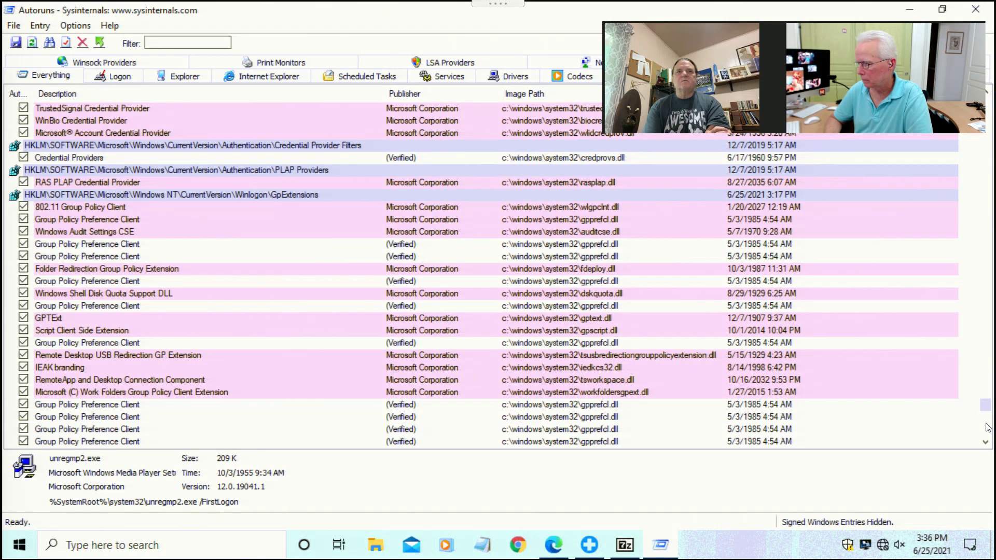
{"action": "left_click", "coordinate": [987, 428]}
{"action": "left_click", "coordinate": [987, 429]}
{"action": "left_click", "coordinate": [987, 436]}
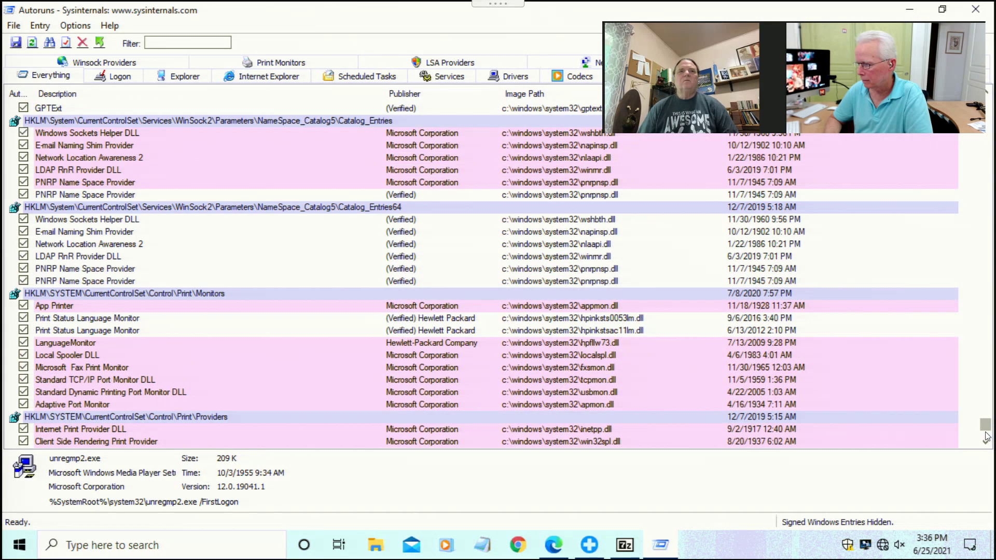
{"action": "left_click", "coordinate": [987, 437]}
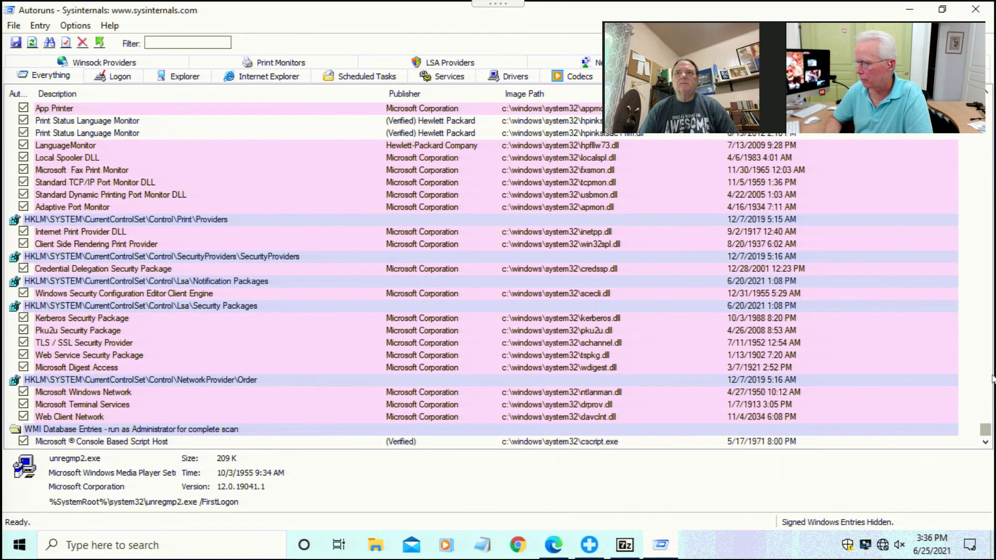
Enable the VirusTotal.com check in the scan options, rescan all entries and agree to VirusTotal's terms of service.
{"action": "left_click_drag", "start_coordinate": [988, 433], "coordinate": [986, 82]}
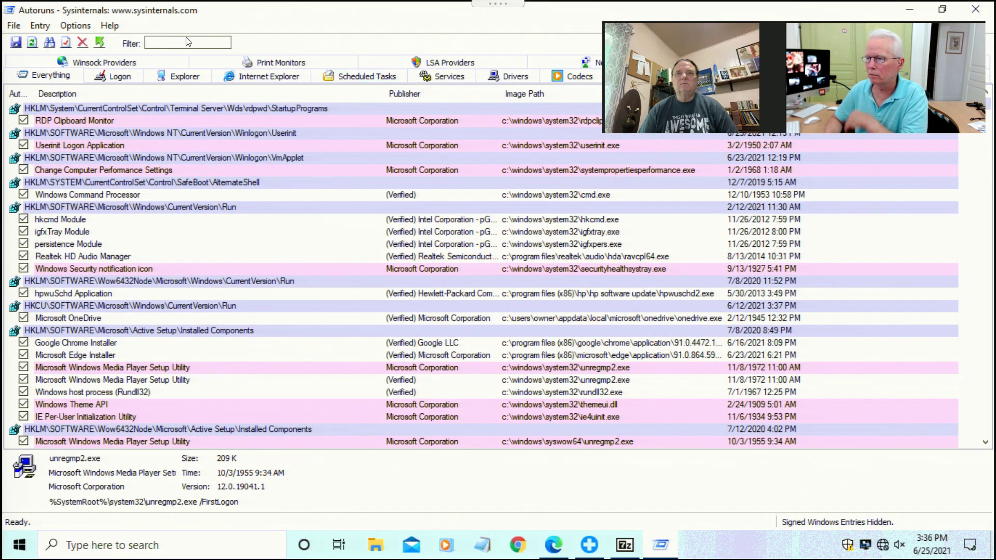
{"action": "left_click", "coordinate": [69, 28]}
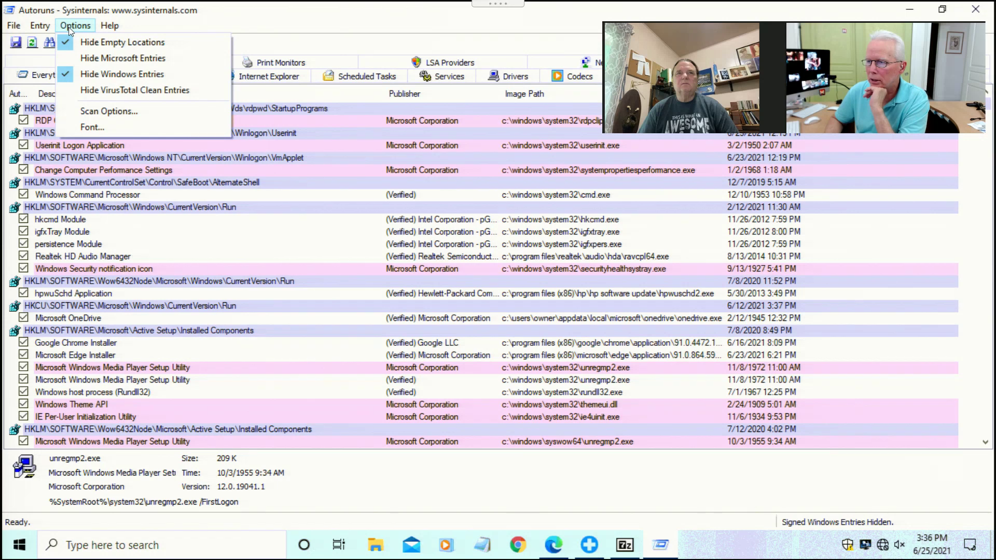
{"action": "left_click", "coordinate": [110, 112]}
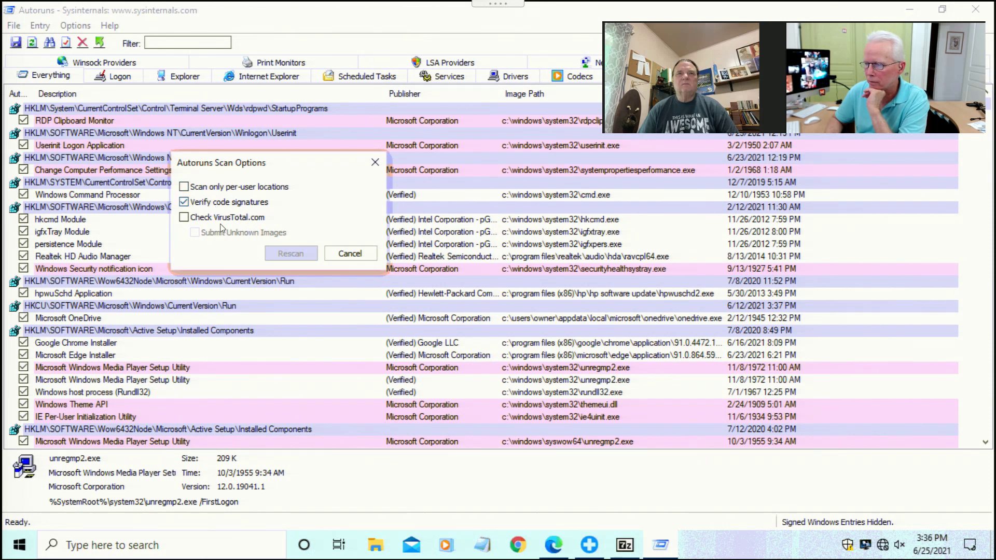
{"action": "left_click", "coordinate": [184, 218]}
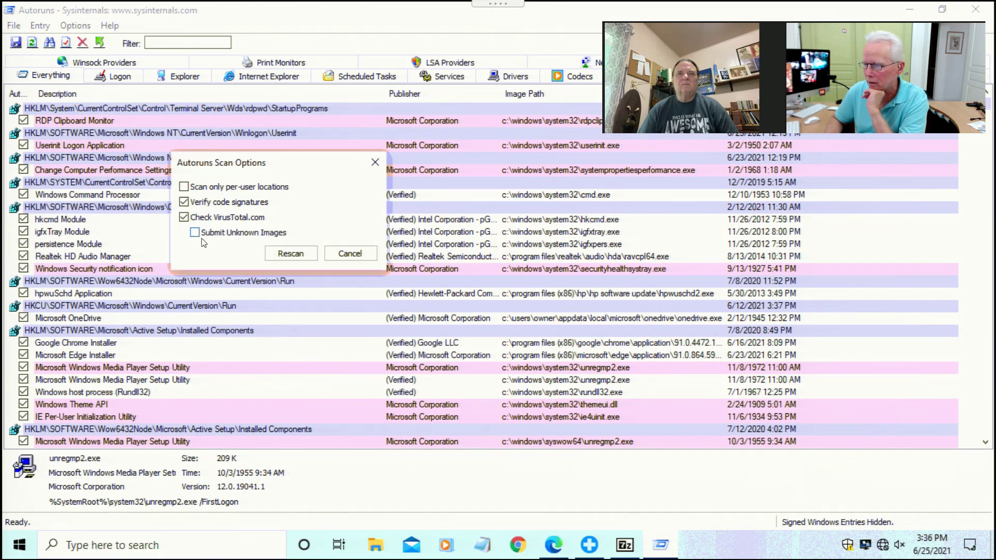
{"action": "left_click", "coordinate": [290, 254]}
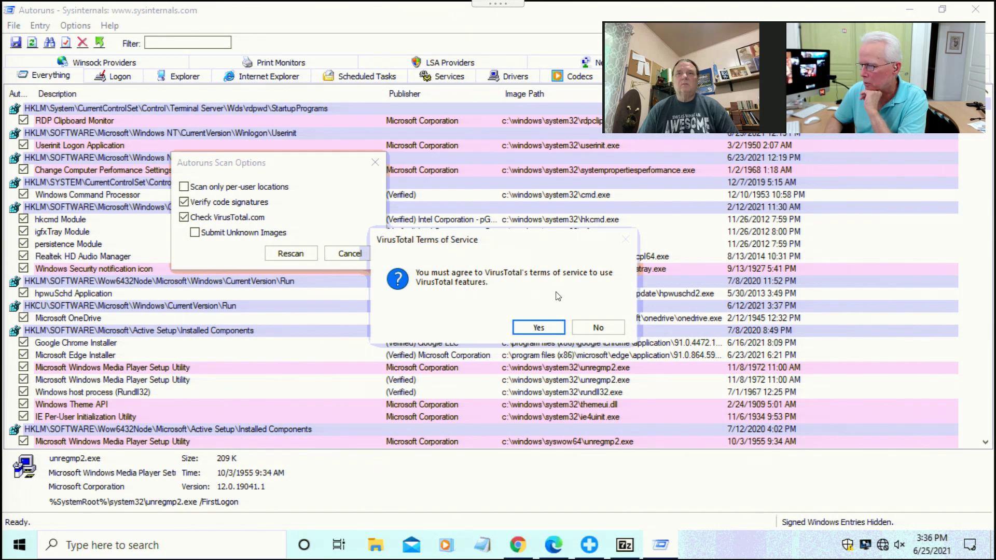
{"action": "left_click", "coordinate": [538, 328]}
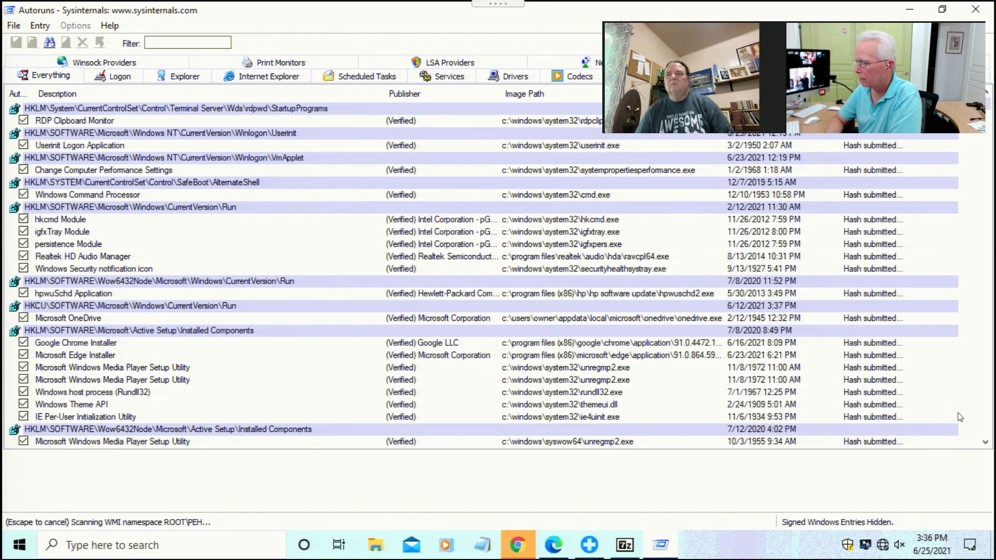
Look through the VirusTotal results as they arrive, selecting Microsoft Sync Center and Systray shell service object, and return to the list's start.
{"action": "left_click", "coordinate": [990, 419]}
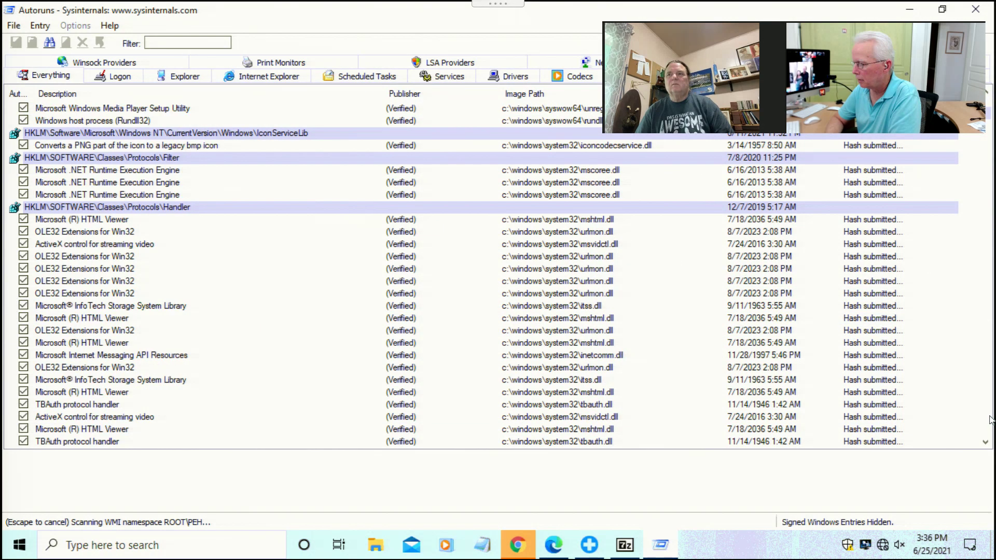
{"action": "left_click", "coordinate": [990, 420]}
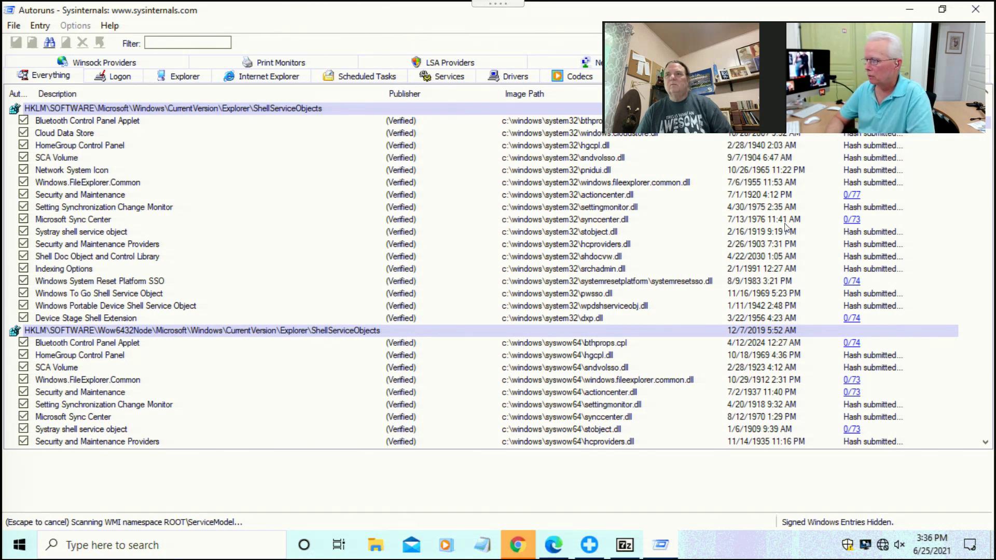
{"action": "left_click", "coordinate": [69, 222]}
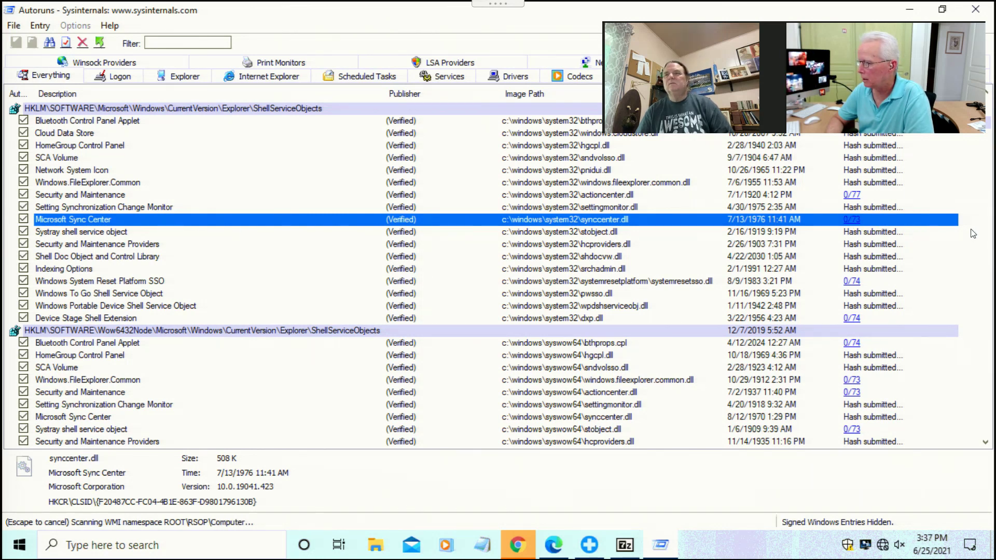
{"action": "key", "text": "Down"}
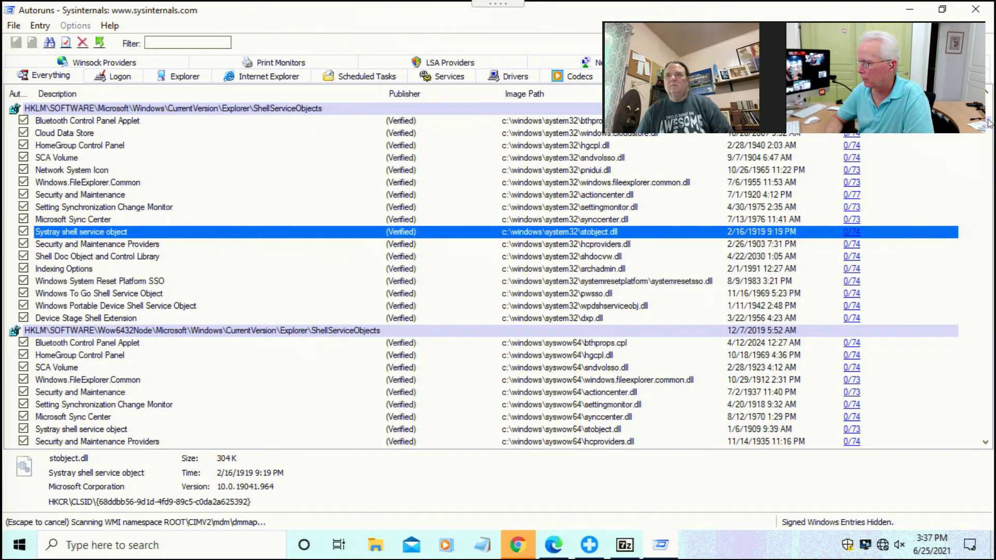
{"action": "left_click_drag", "start_coordinate": [988, 119], "coordinate": [988, 95]}
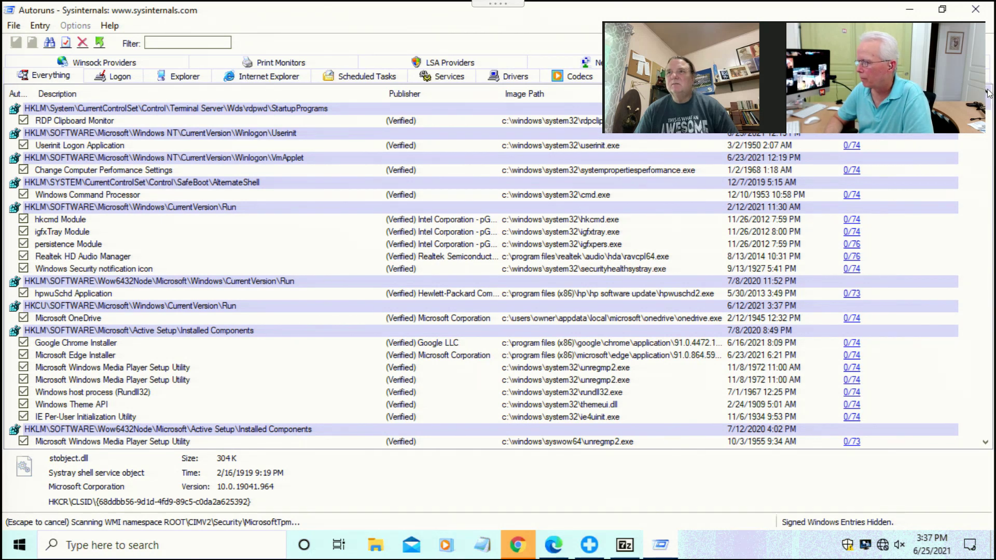
{"action": "left_click_drag", "start_coordinate": [987, 110], "coordinate": [991, 57]}
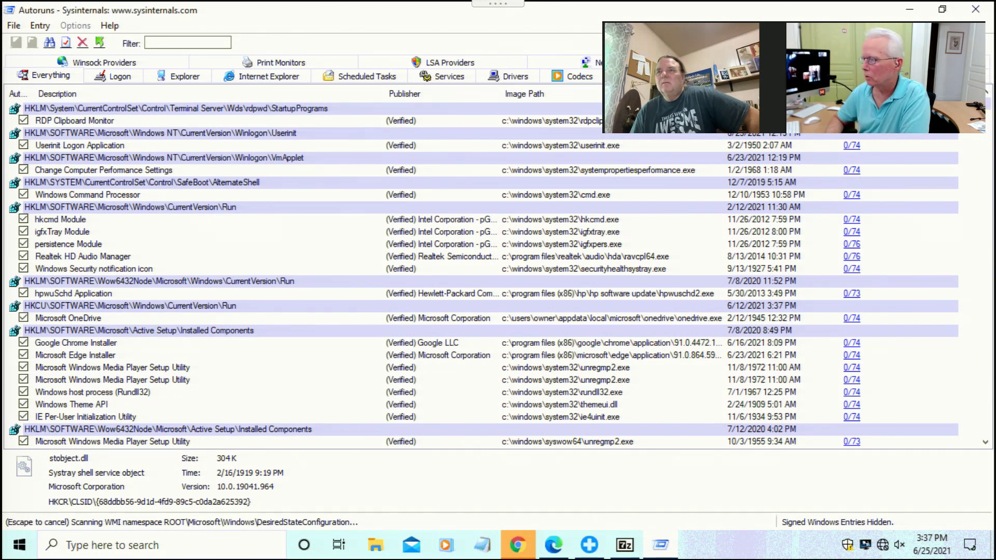
{"action": "left_click", "coordinate": [180, 42]}
{"action": "type", "text": "a"}
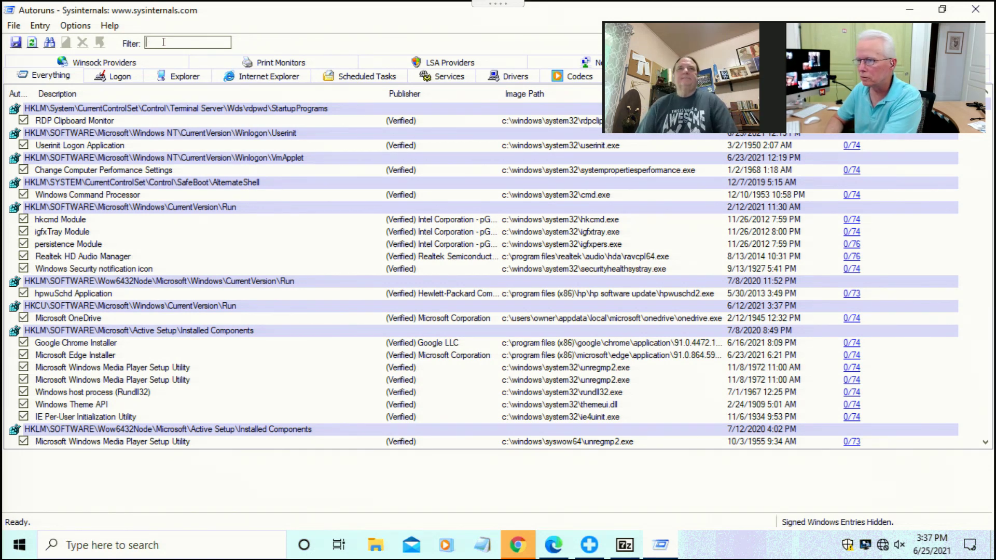
{"action": "key", "text": "BackSpace"}
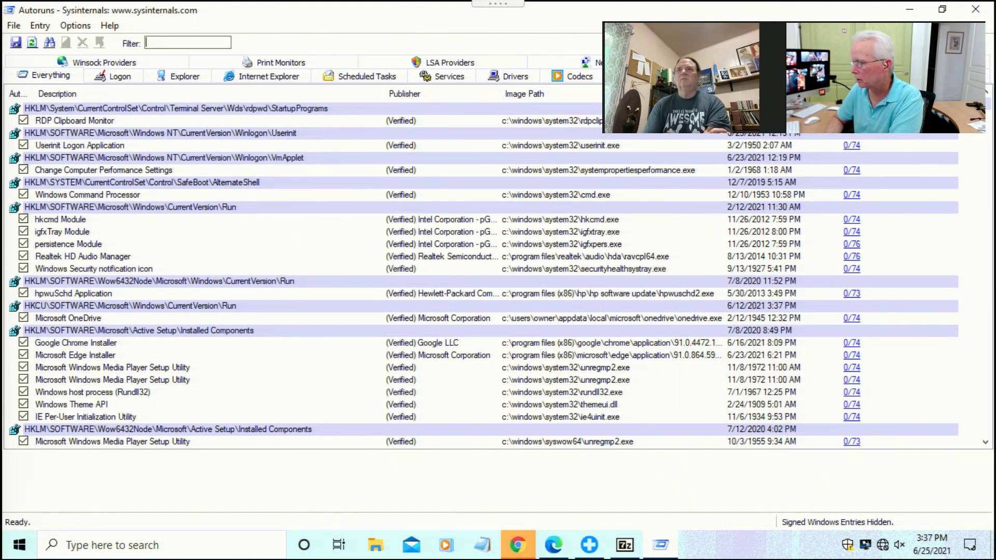
Search the Autoruns entries downward for "1/" to locate VirusTotal detections.
{"action": "right_click", "coordinate": [808, 108]}
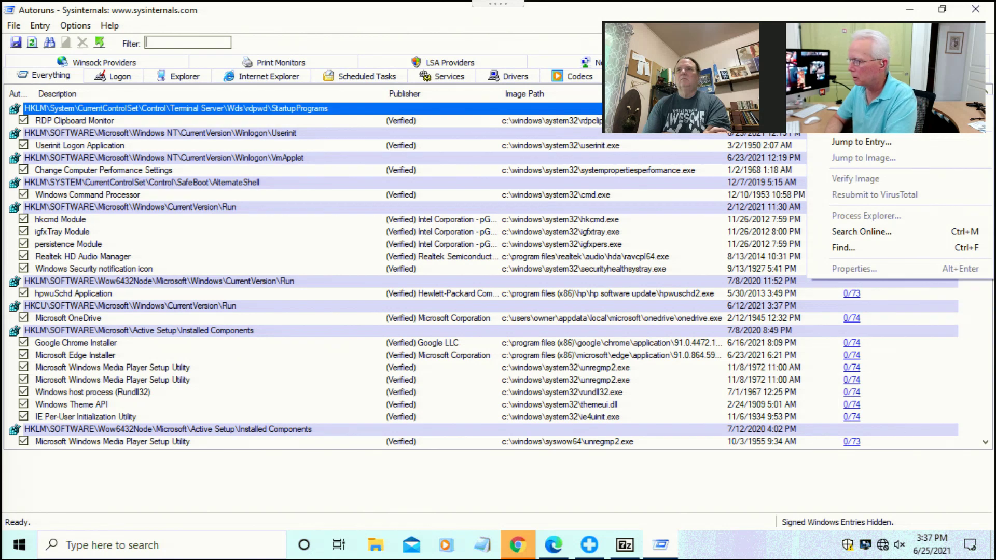
{"action": "left_click", "coordinate": [842, 248]}
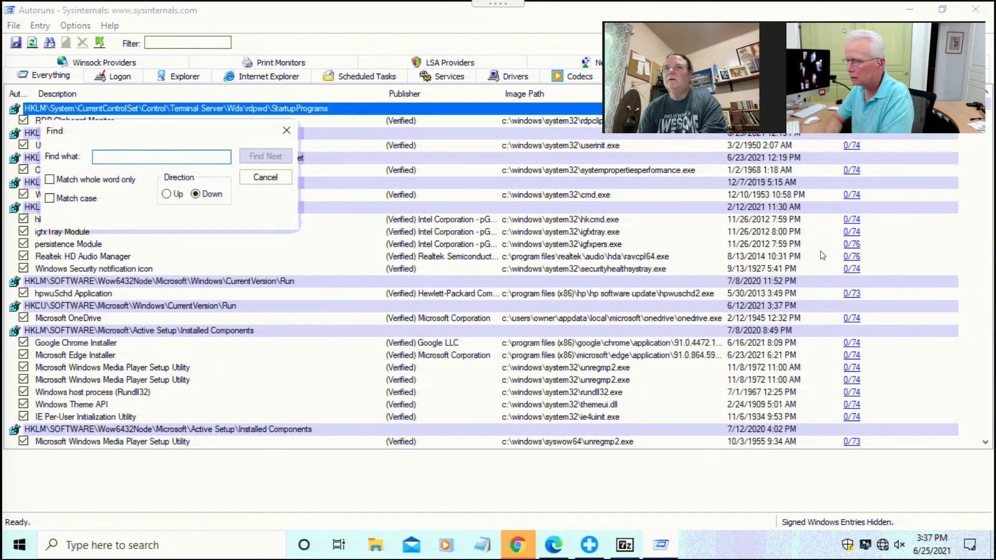
{"action": "left_click", "coordinate": [182, 162]}
{"action": "type", "text": "1"}
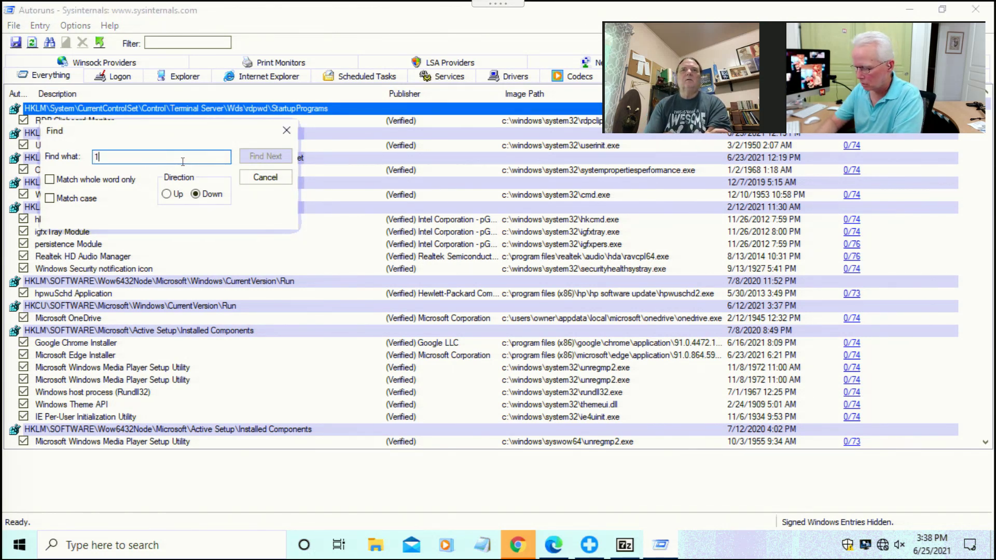
{"action": "type", "text": "/"}
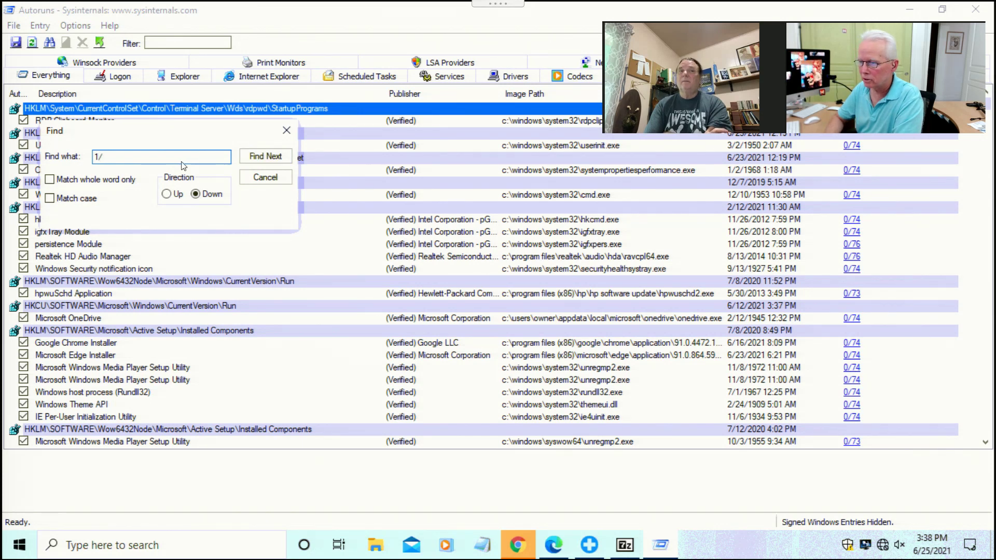
{"action": "left_click", "coordinate": [253, 155]}
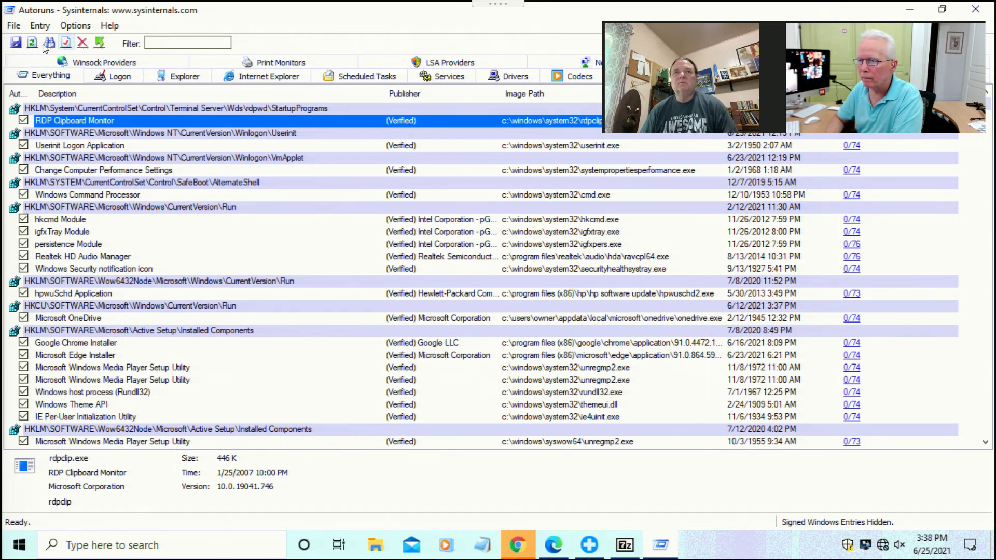
{"action": "left_click", "coordinate": [115, 30]}
{"action": "left_click", "coordinate": [306, 27]}
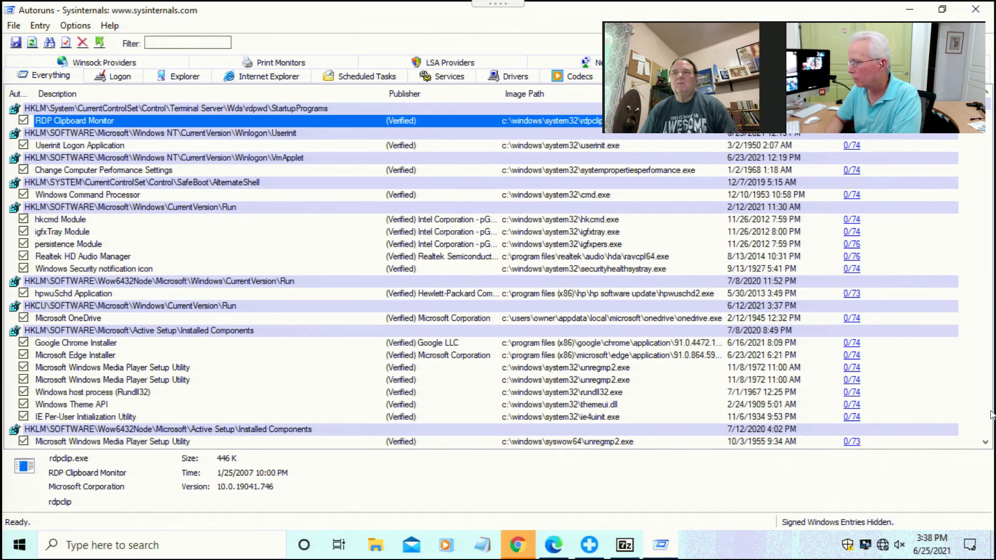
Check the ShellServiceObjects and context menu handler entries for detections and open the VirusTotal report for Microsoft (C) Work Folders Shell Extension.
{"action": "scroll", "coordinate": [992, 414], "scroll_direction": "down", "scroll_amount": 10}
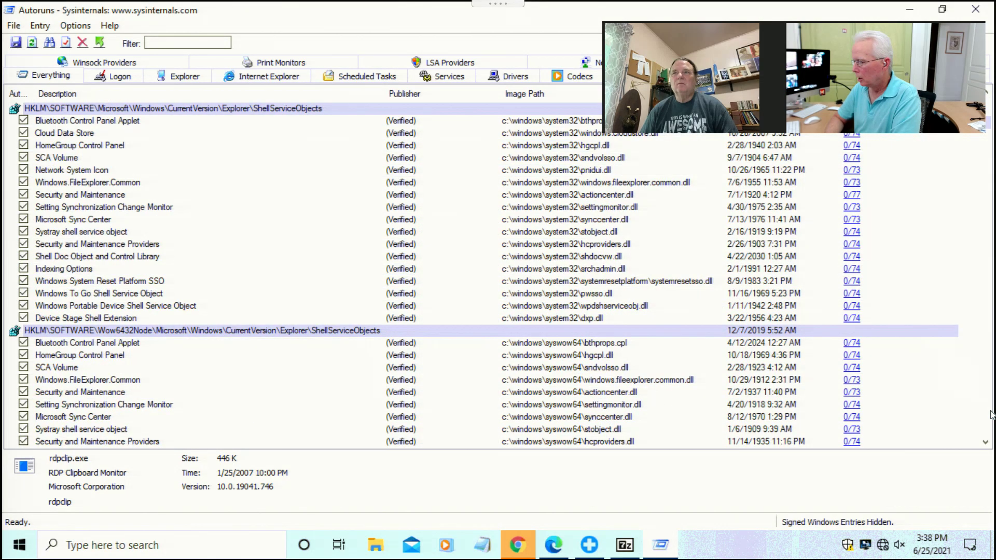
{"action": "scroll", "coordinate": [991, 415], "scroll_direction": "down", "scroll_amount": 9}
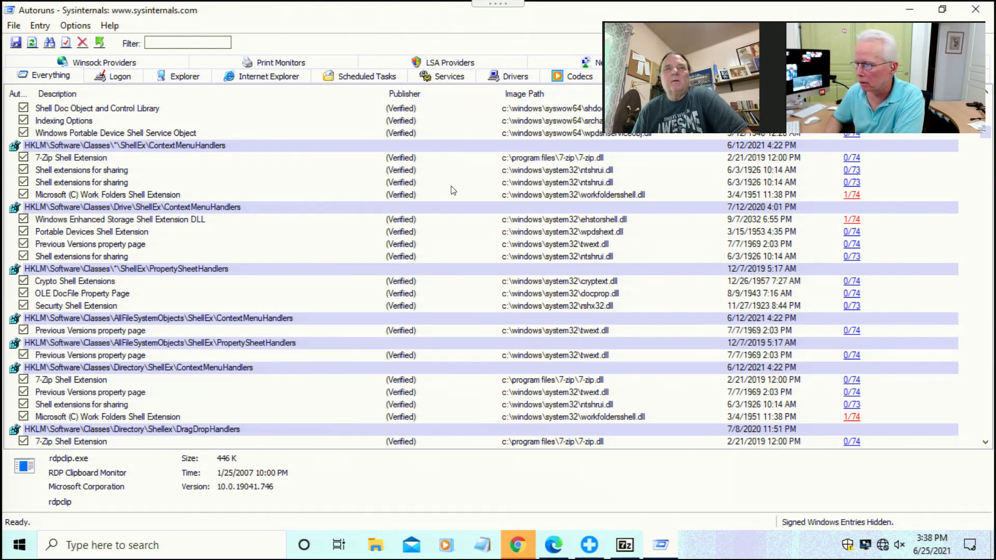
{"action": "left_click", "coordinate": [851, 197]}
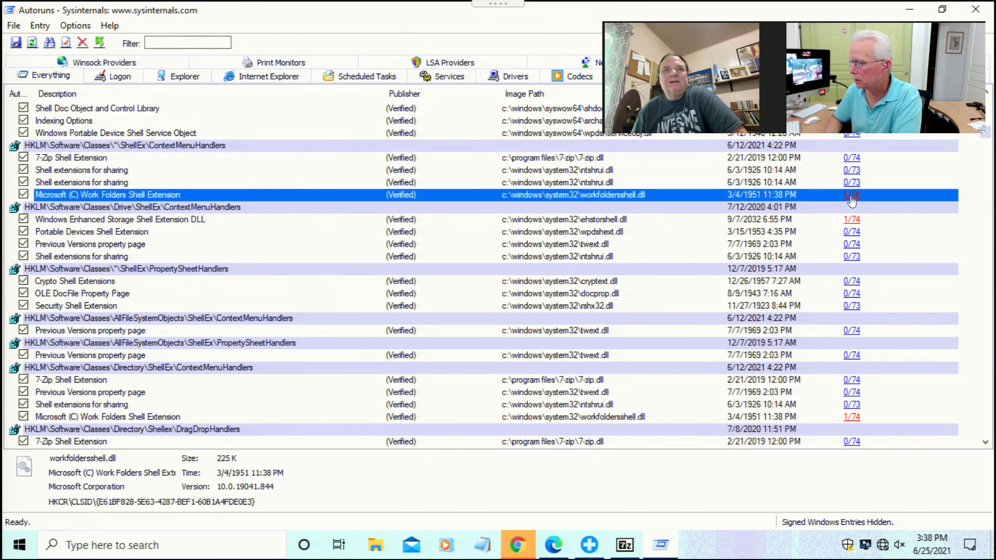
Search online for the Work Folders Shell Extension's file, workfoldersshell.dll, and switch to Chrome to view the search results.
{"action": "right_click", "coordinate": [851, 200]}
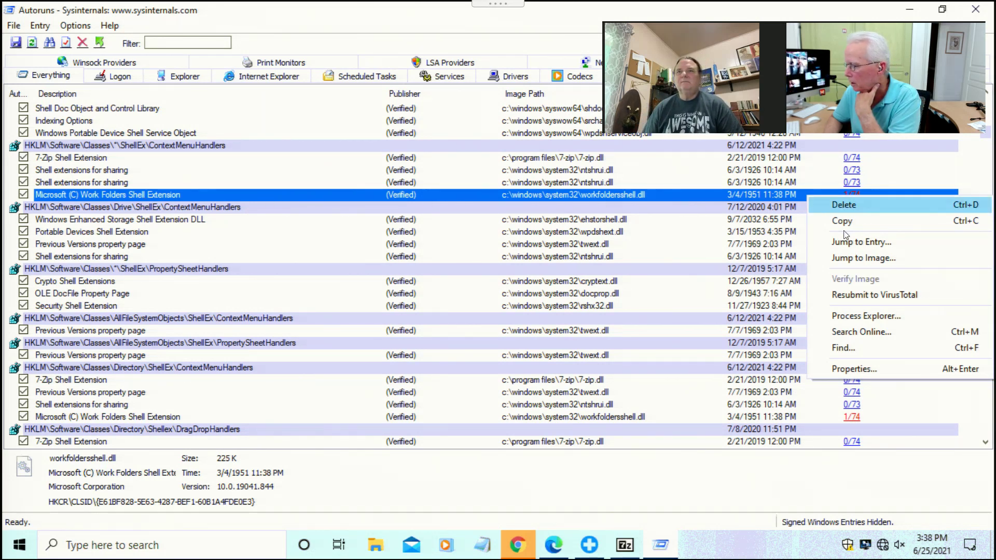
{"action": "left_click", "coordinate": [853, 335]}
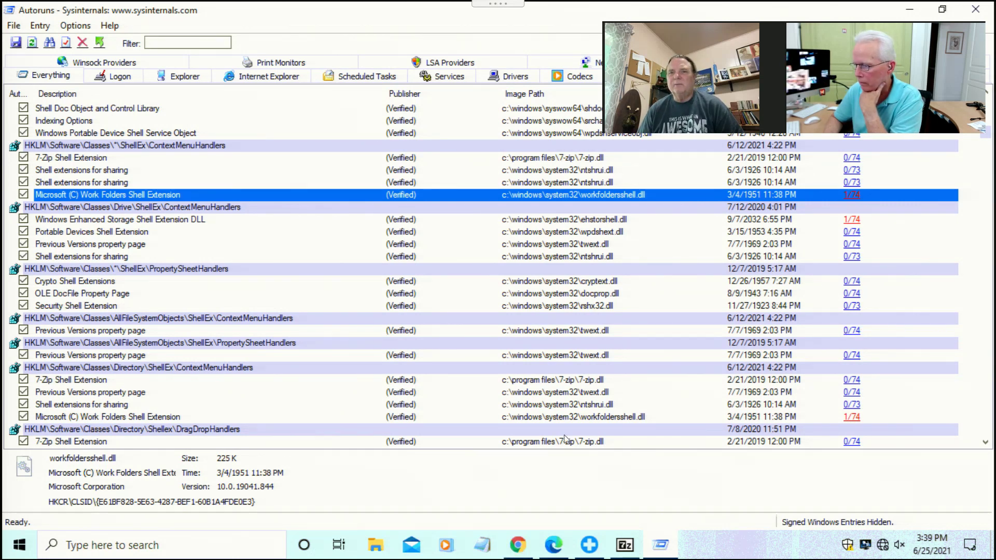
{"action": "mouse_move", "coordinate": [519, 553]}
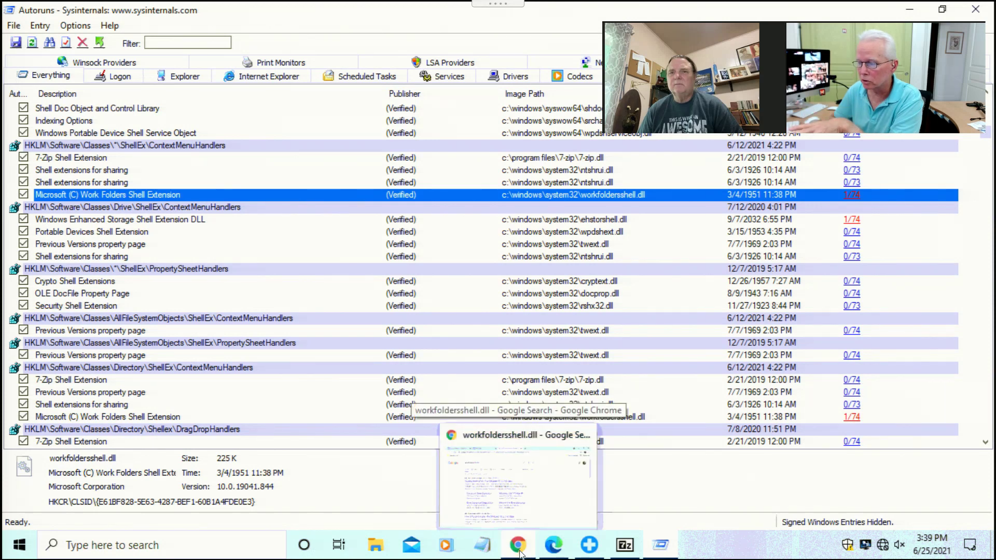
{"action": "left_click", "coordinate": [545, 495]}
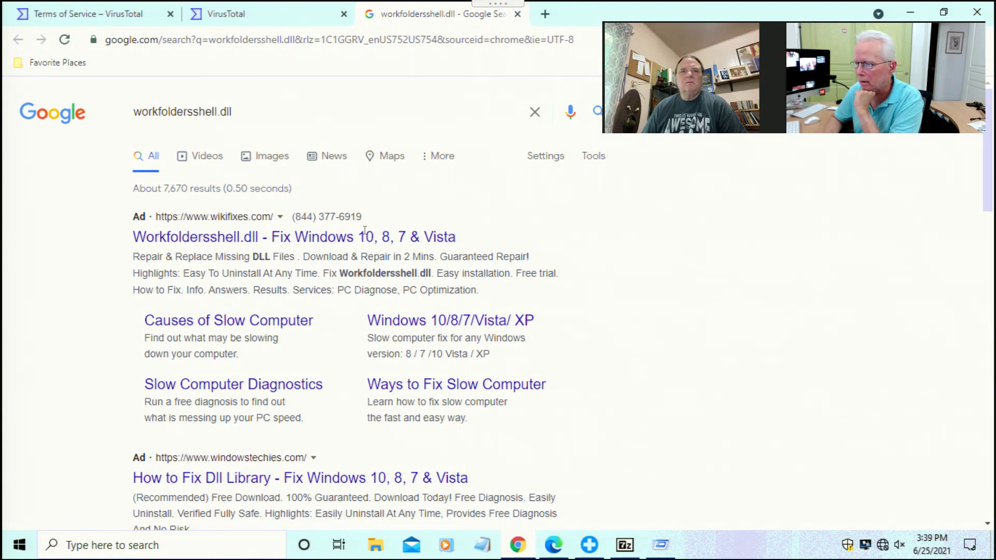
Review each security vendor's verdict in the VirusTotal report for workfoldersshell.dll and glance at VirusTotal's terms of service.
{"action": "left_click", "coordinate": [266, 21]}
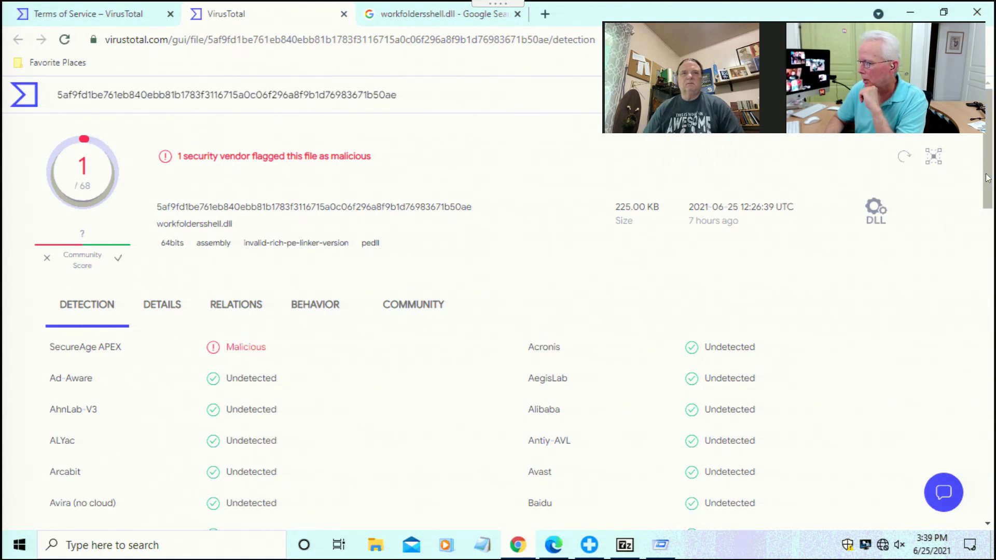
{"action": "left_click_drag", "start_coordinate": [992, 194], "coordinate": [992, 296]}
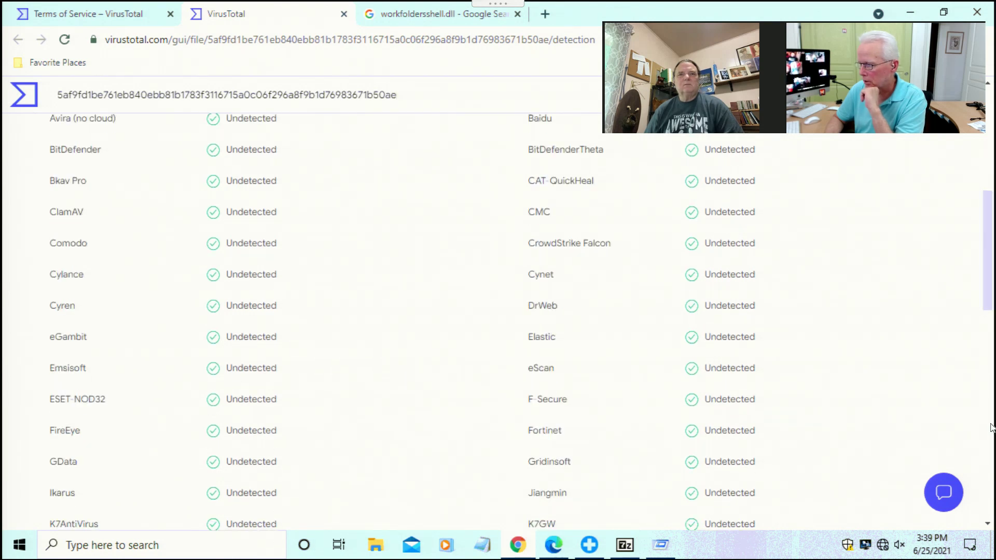
{"action": "left_click", "coordinate": [990, 426]}
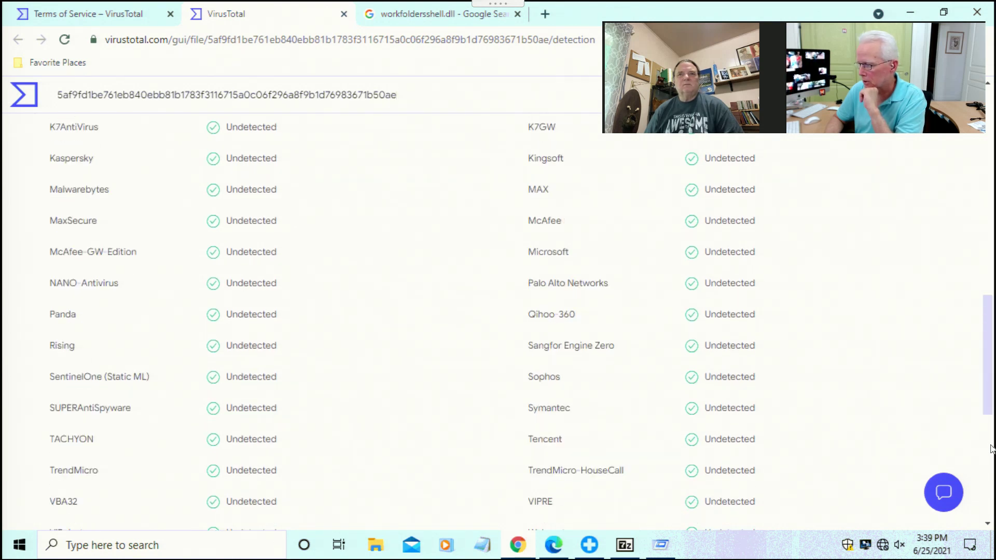
{"action": "left_click", "coordinate": [990, 449]}
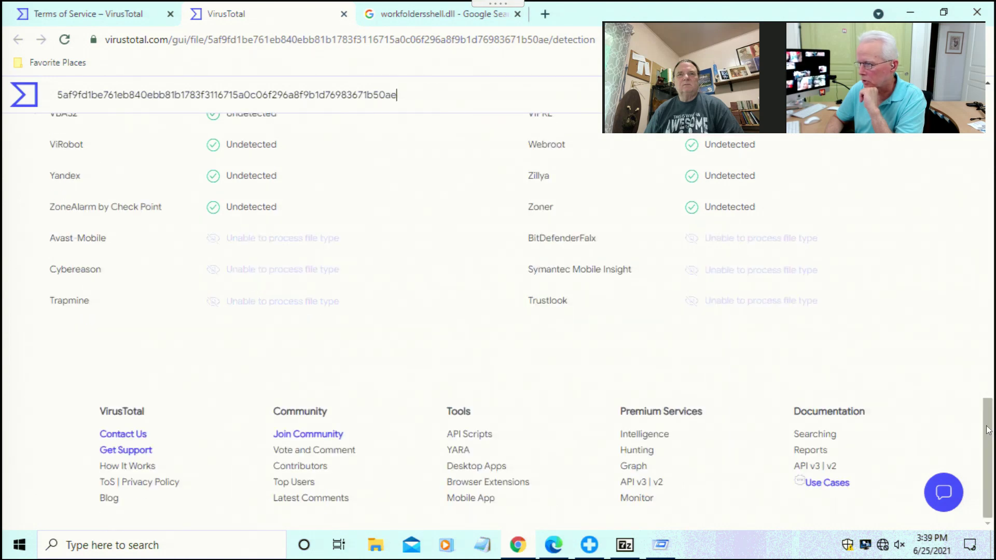
{"action": "left_click_drag", "start_coordinate": [988, 429], "coordinate": [989, 96]}
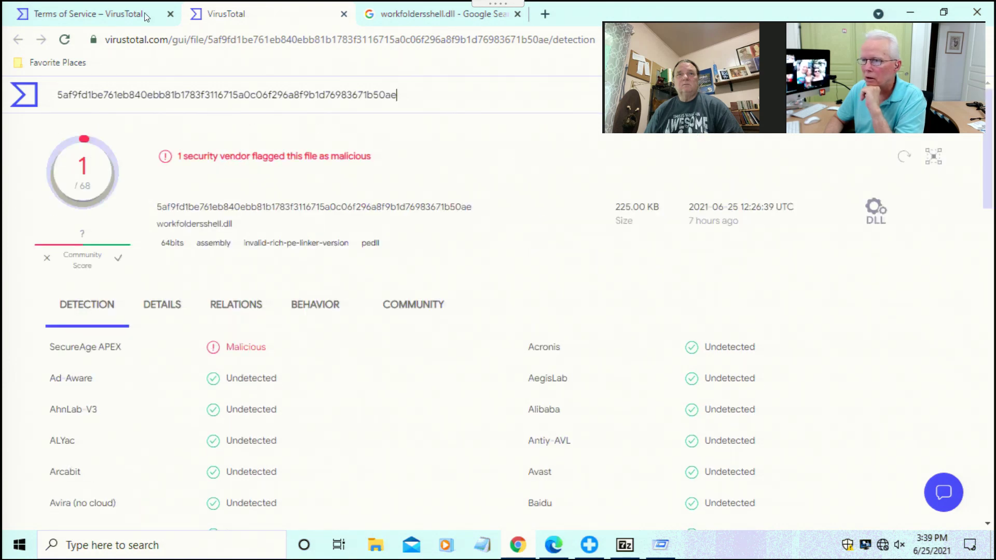
{"action": "left_click", "coordinate": [126, 15]}
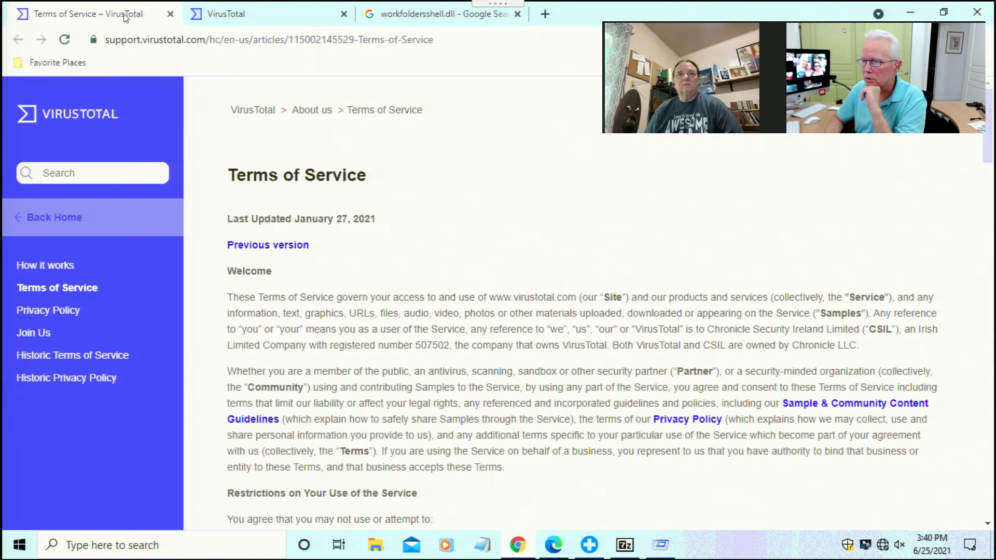
{"action": "left_click", "coordinate": [245, 21]}
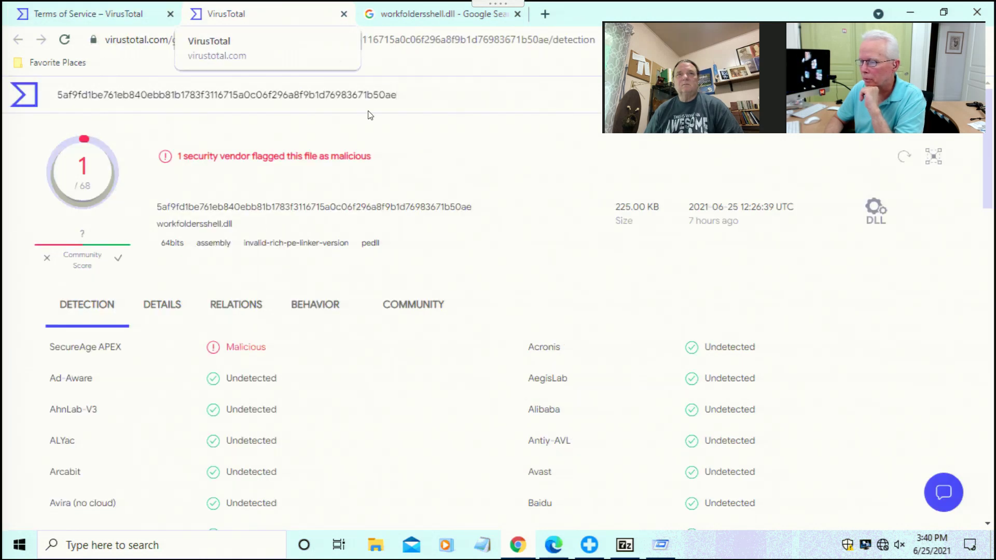
Switch back to Autoruns and inspect the Windows Enhanced Storage Shell Extension DLL and the Directory context menu's Work Folders Shell Extension.
{"action": "key", "text": "alt+Tab"}
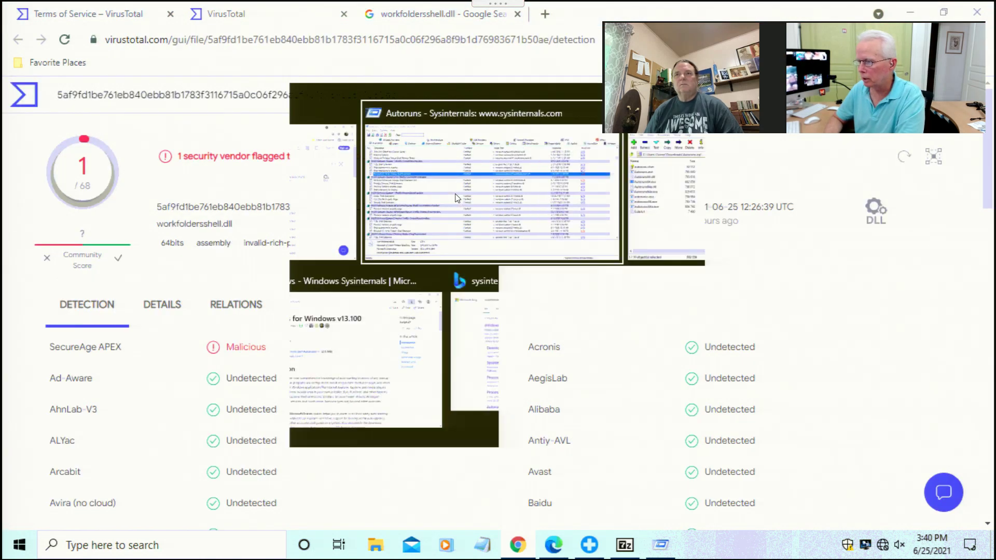
{"action": "left_click", "coordinate": [458, 196]}
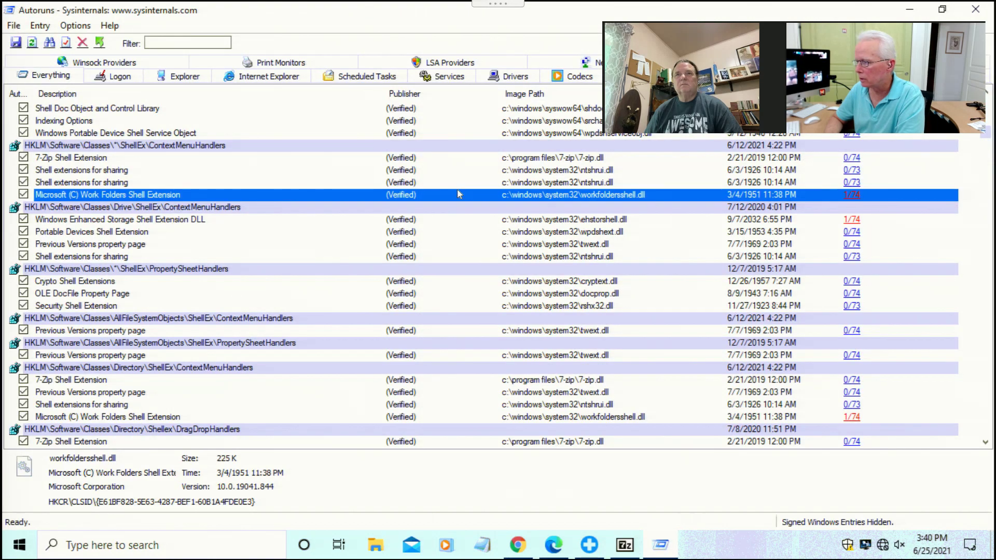
{"action": "left_click", "coordinate": [203, 221]}
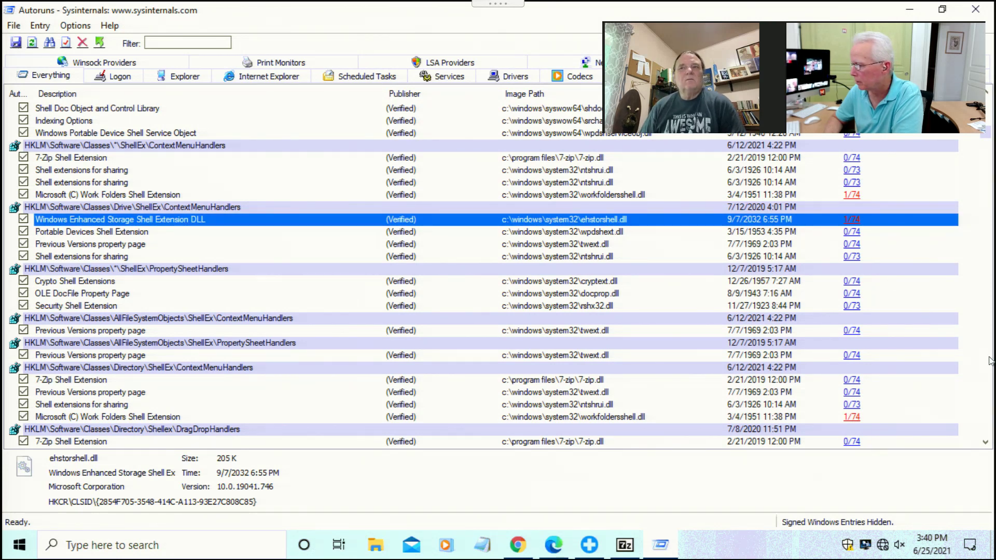
{"action": "left_click", "coordinate": [460, 418]}
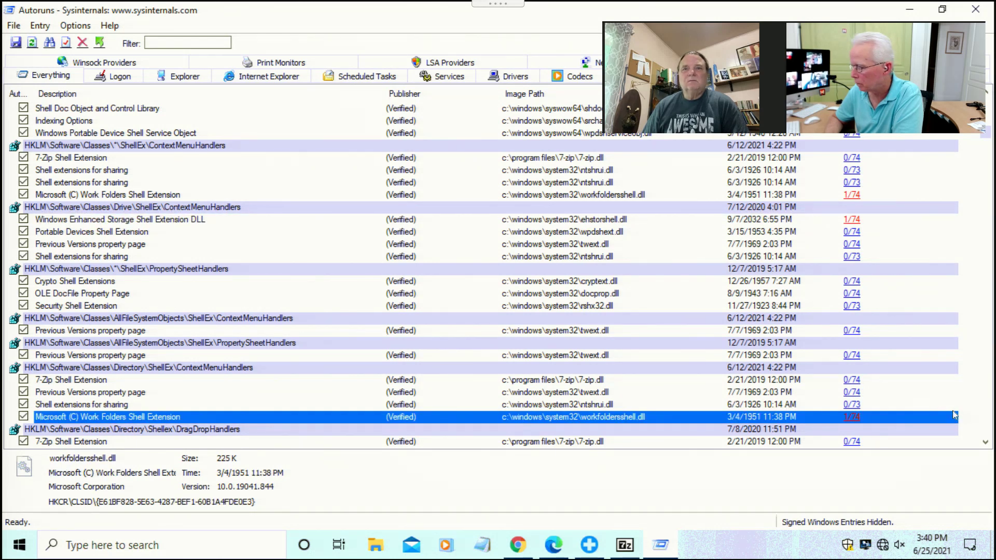
Check the remaining shell extension, Browser Helper Object and first Task Scheduler entries for detections, and inspect MitigationClient.
{"action": "left_click", "coordinate": [988, 421]}
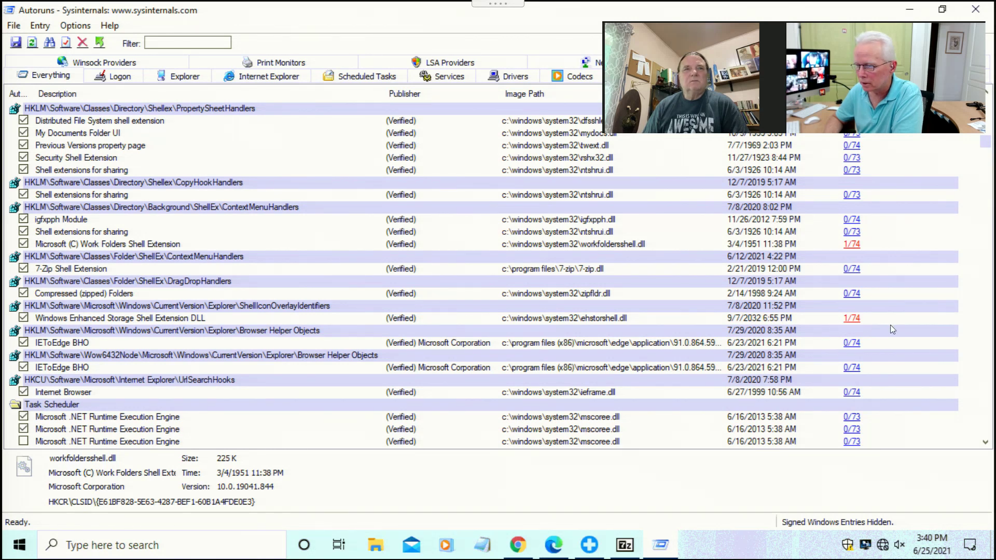
{"action": "left_click", "coordinate": [985, 356]}
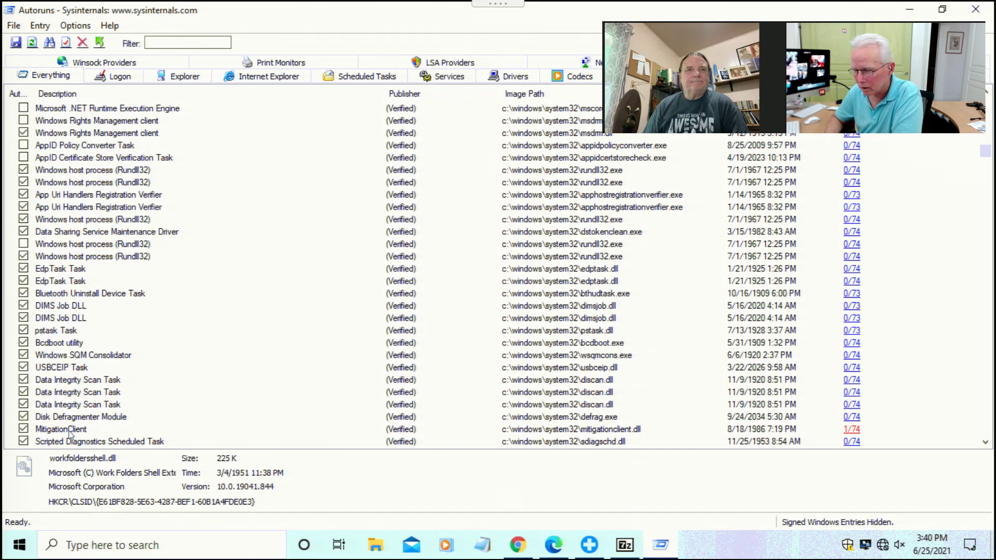
{"action": "left_click", "coordinate": [127, 429]}
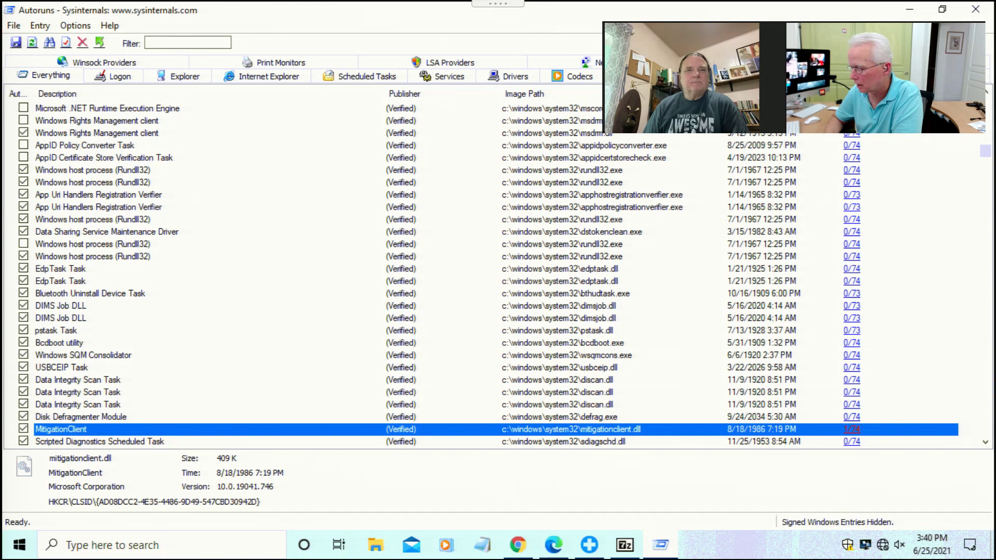
Check the rest of the scheduled tasks for detections and missing files, and inspect the Microsoft (C) Work Folders Shell Extension task.
{"action": "left_click", "coordinate": [987, 404]}
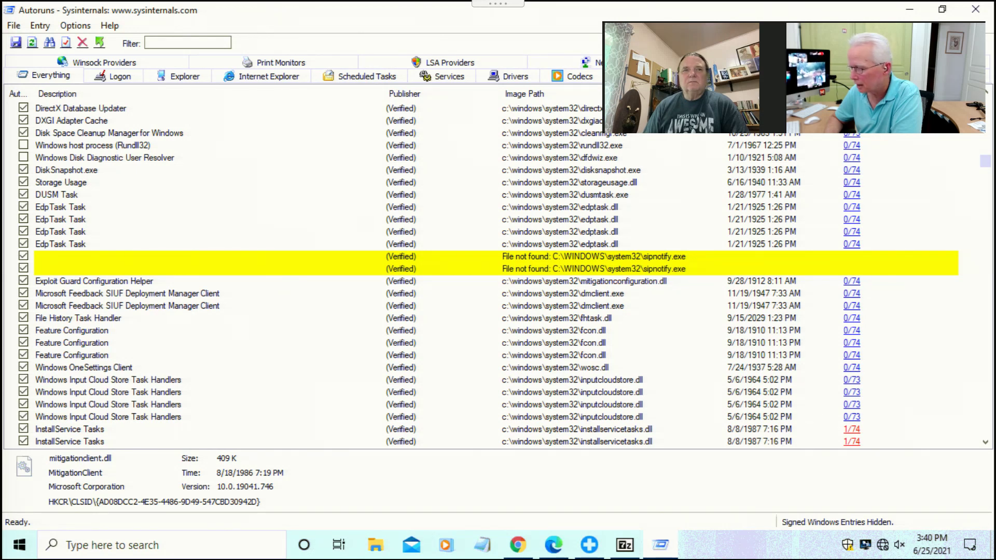
{"action": "left_click", "coordinate": [986, 428]}
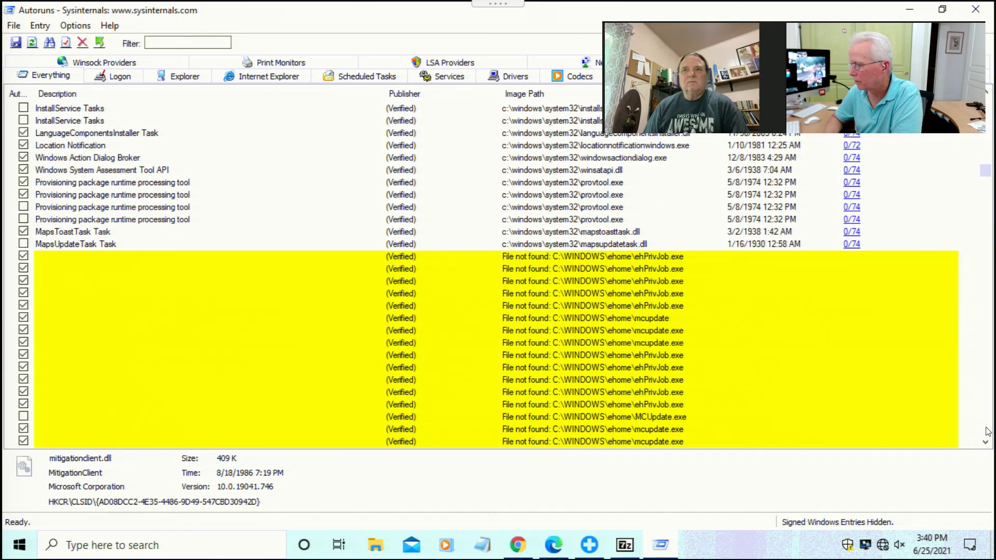
{"action": "left_click", "coordinate": [987, 430]}
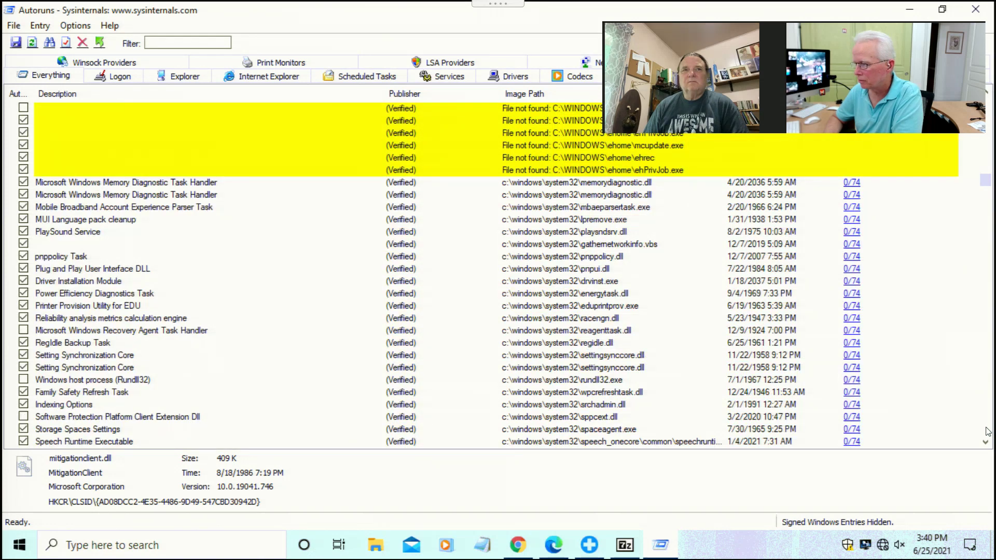
{"action": "left_click", "coordinate": [987, 430]}
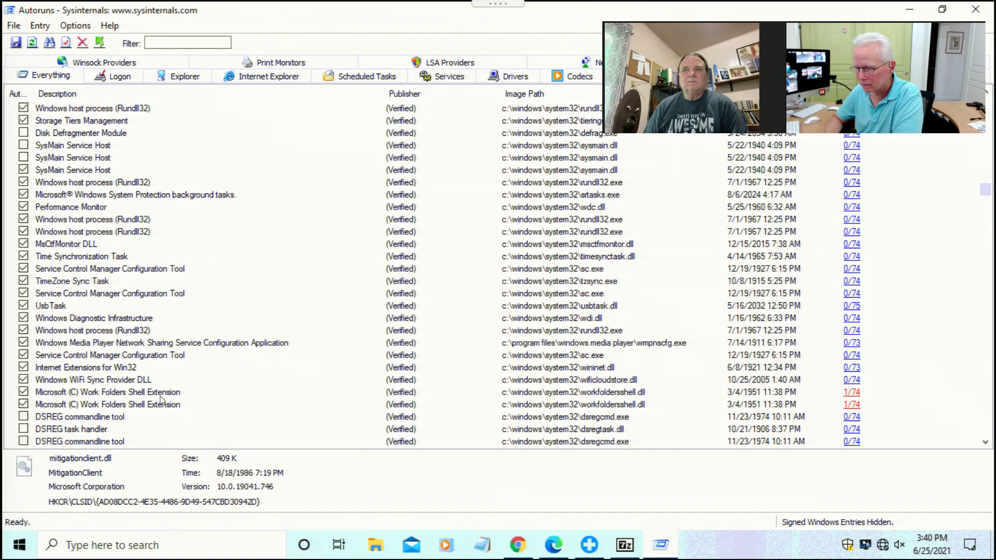
{"action": "left_click", "coordinate": [161, 398]}
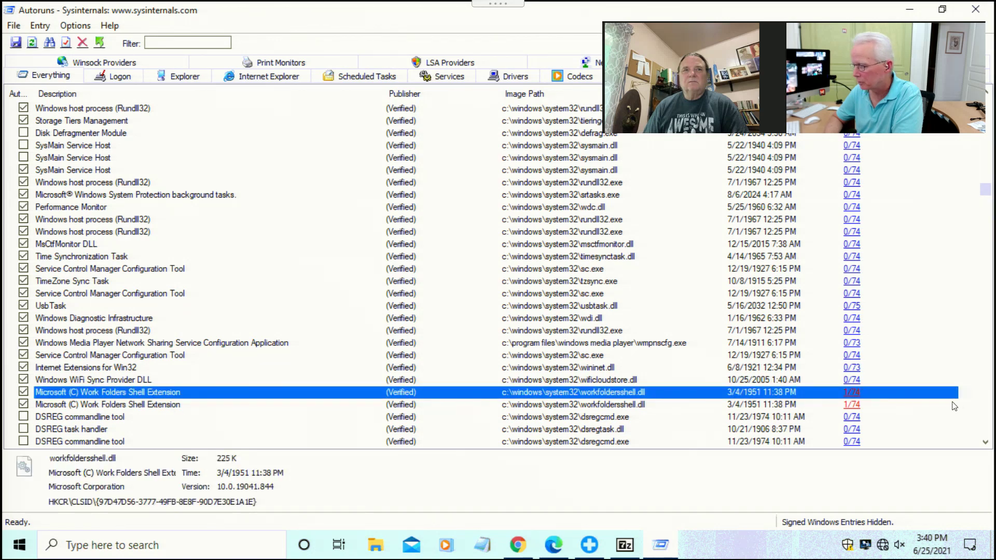
Check the first services in the list for VirusTotal detections, inspecting the AppX Deployment Service and Windows Camera Frame Server.
{"action": "left_click", "coordinate": [987, 420]}
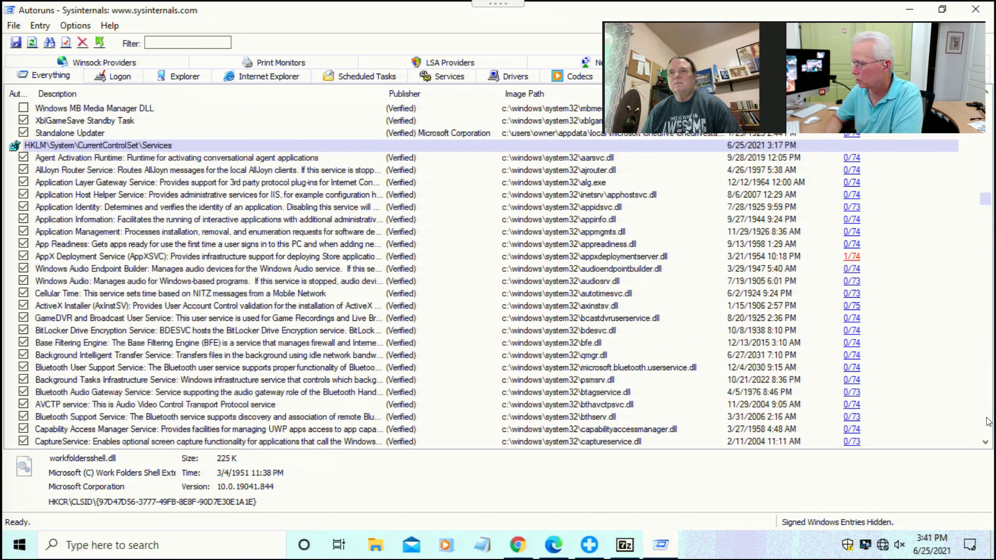
{"action": "left_click", "coordinate": [298, 257]}
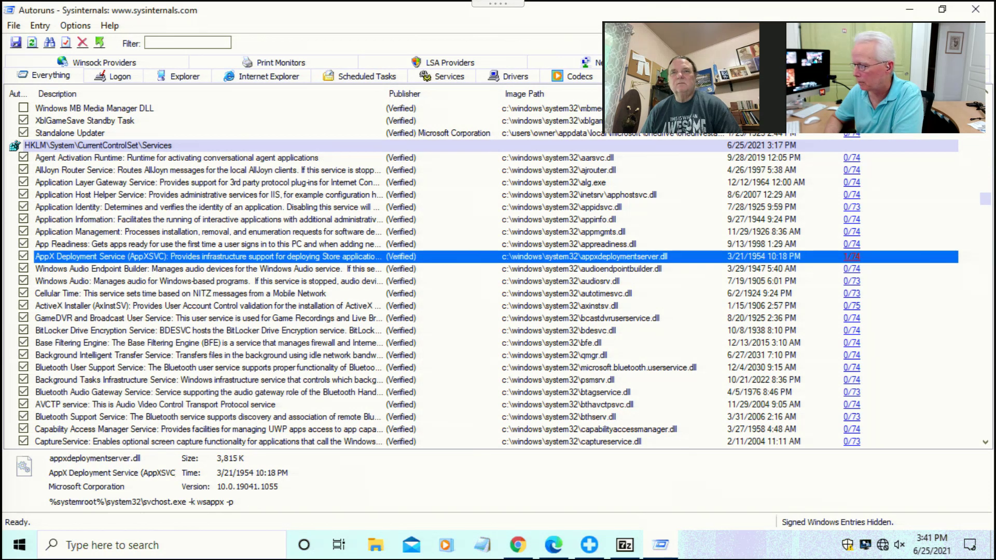
{"action": "left_click", "coordinate": [987, 407]}
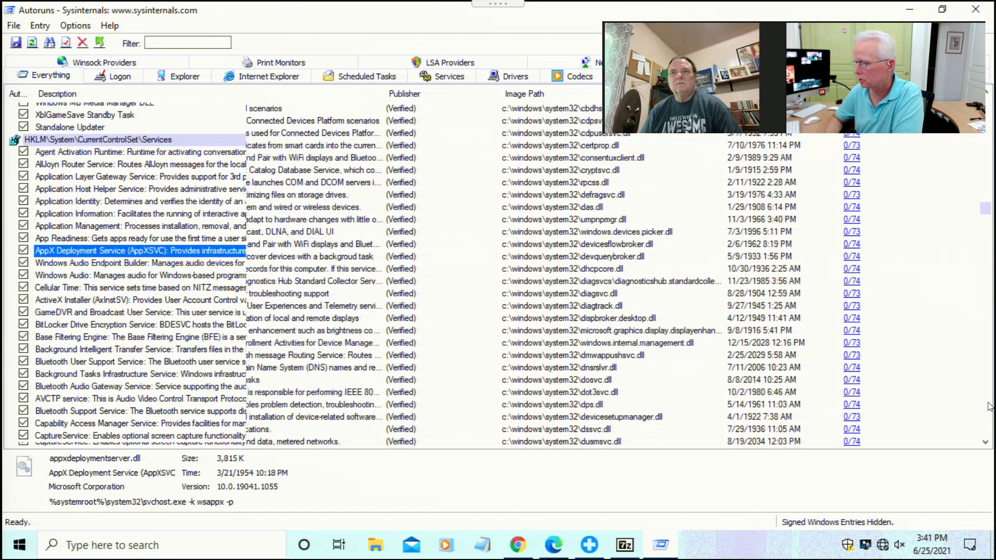
{"action": "left_click", "coordinate": [988, 407]}
{"action": "left_click", "coordinate": [987, 407]}
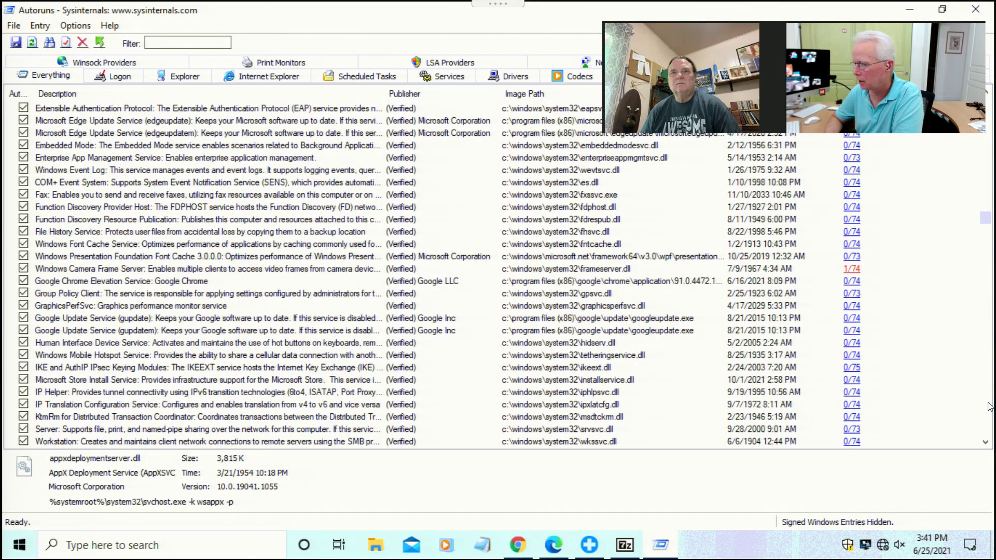
{"action": "left_click", "coordinate": [334, 267]}
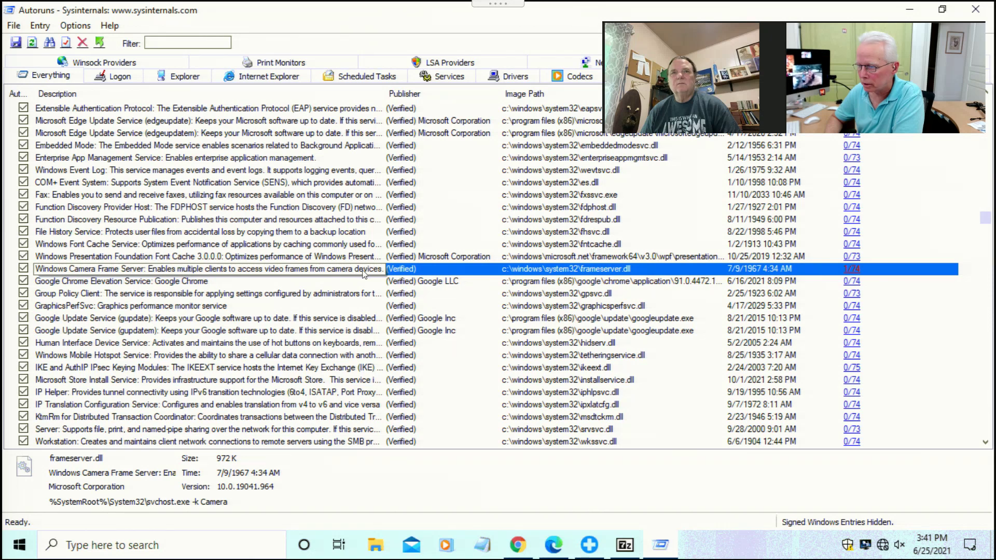
Continue through the services and inspect the flagged Phone Service, IPsec Policy Agent and Remote Access Connection Manager.
{"action": "left_click", "coordinate": [989, 411]}
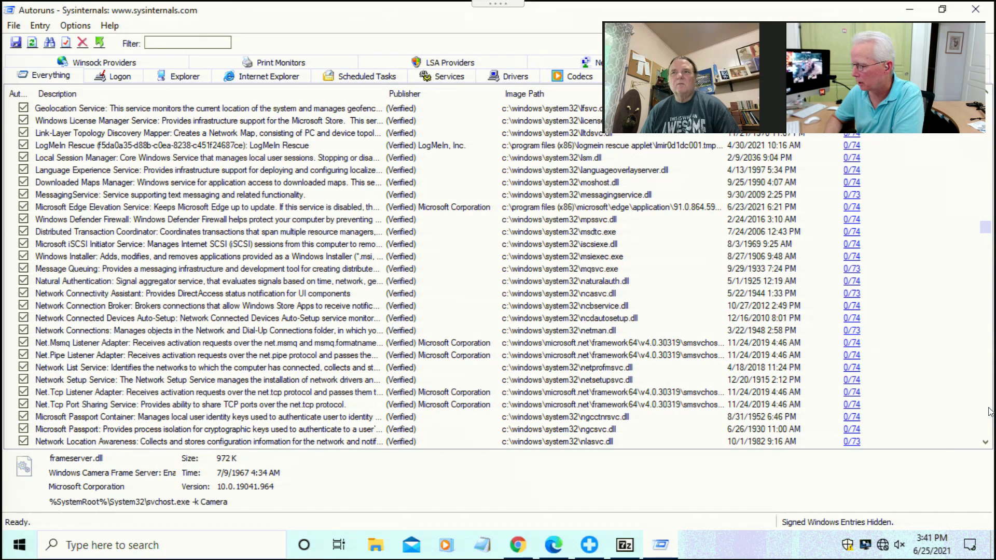
{"action": "left_click", "coordinate": [989, 411]}
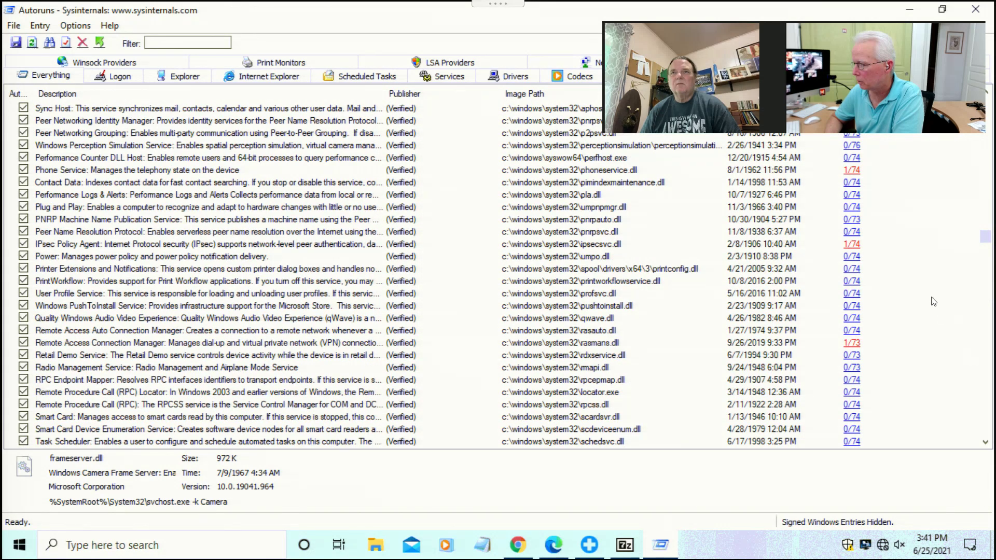
{"action": "left_click", "coordinate": [240, 173]}
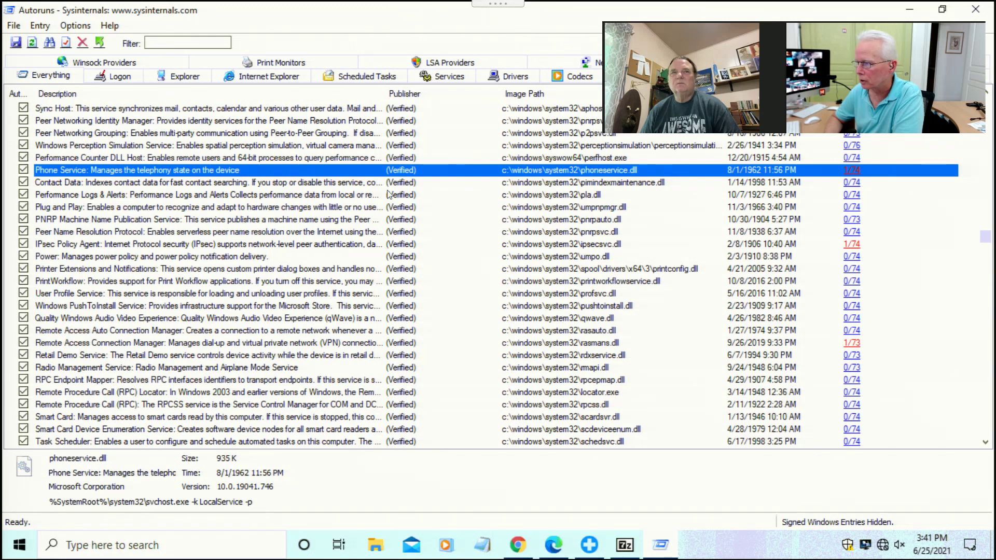
{"action": "left_click", "coordinate": [340, 244]}
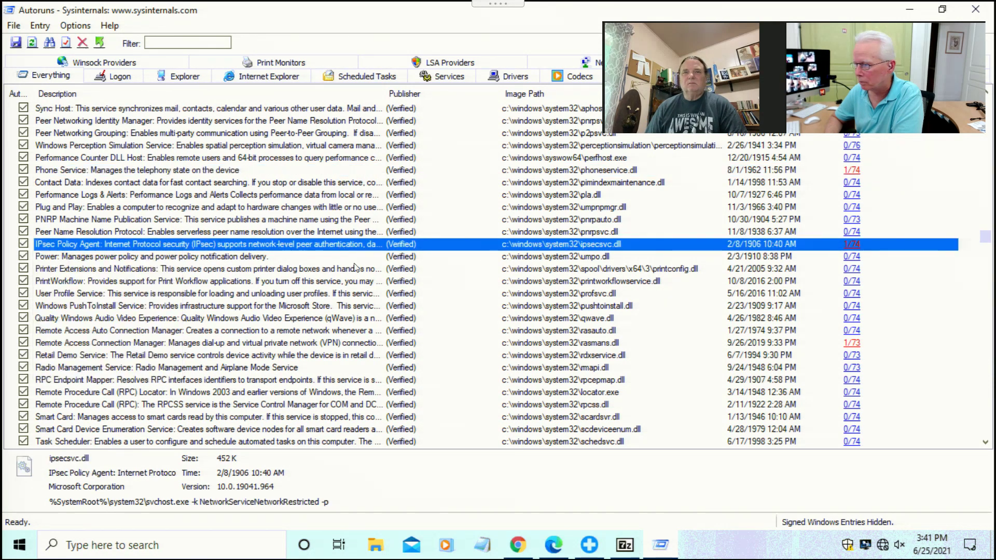
{"action": "left_click", "coordinate": [377, 344]}
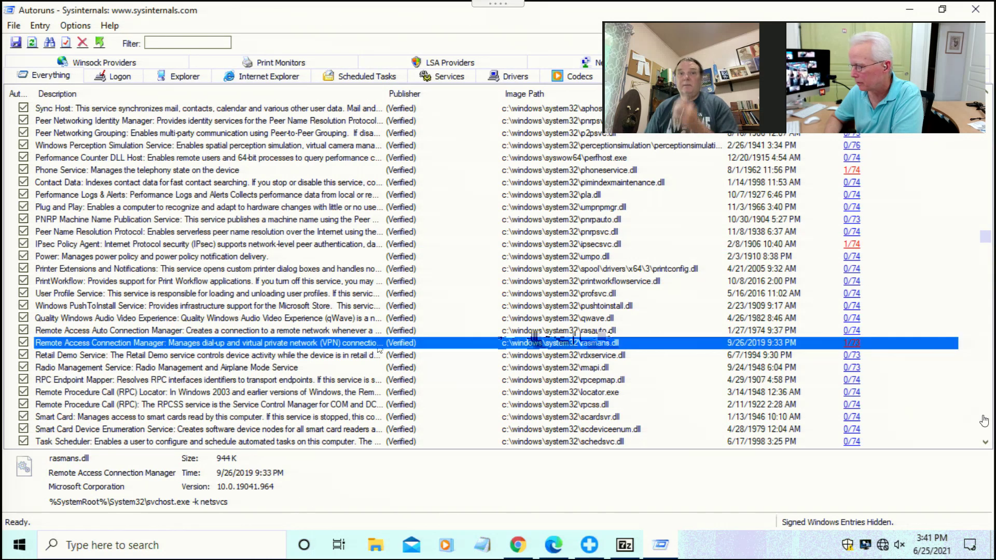
Check the remaining services, inspecting the Recommended Troubleshooting Service, Remote Desktop Services UserMode Port Redirector and Xbox Live Auth Manager.
{"action": "scroll", "coordinate": [379, 351], "scroll_direction": "down", "scroll_amount": 9}
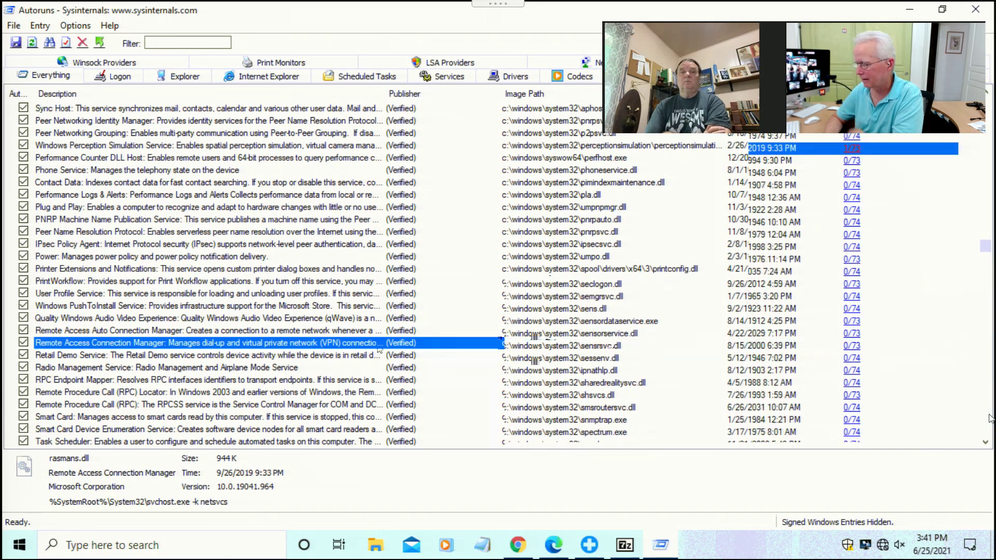
{"action": "scroll", "coordinate": [330, 176], "scroll_direction": "down", "scroll_amount": 9}
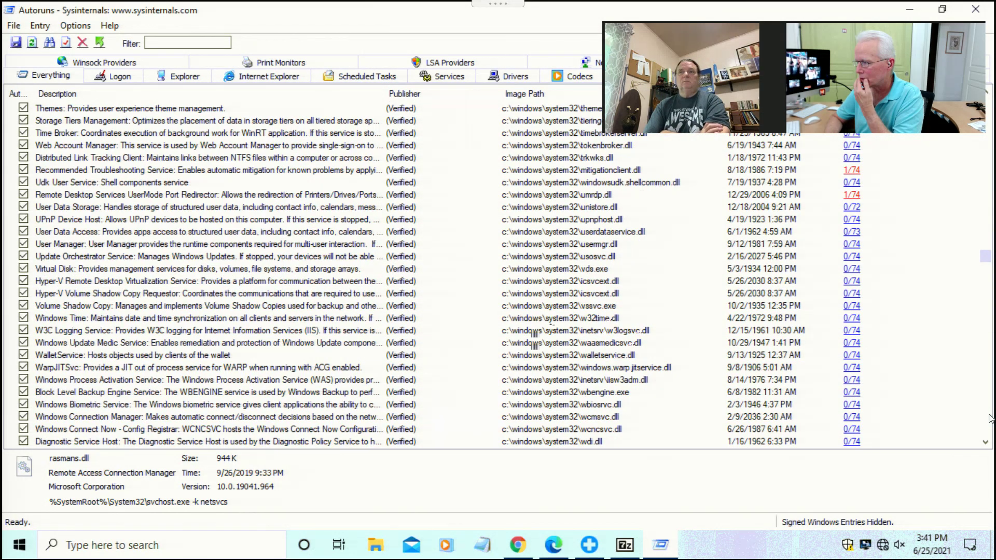
{"action": "left_click", "coordinate": [328, 174]}
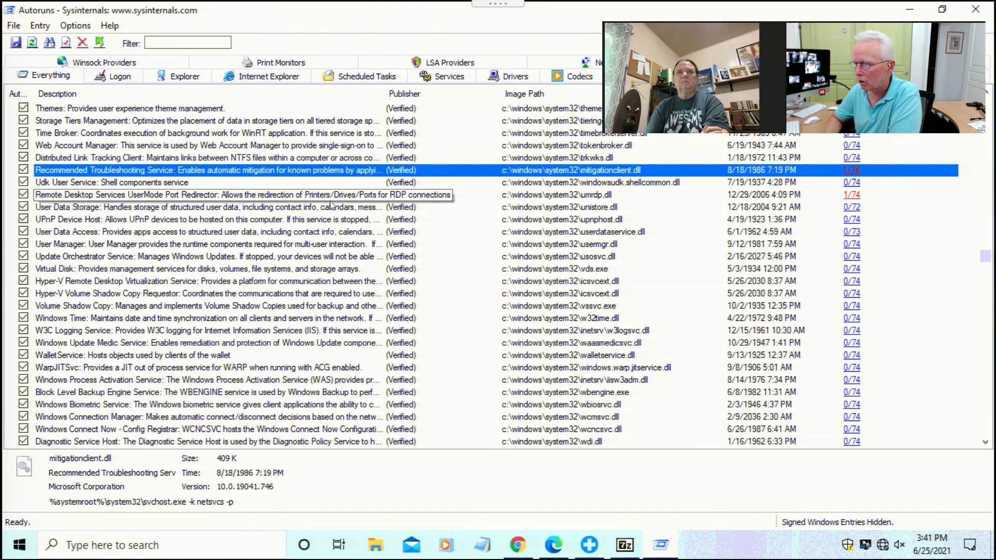
{"action": "left_click", "coordinate": [330, 200]}
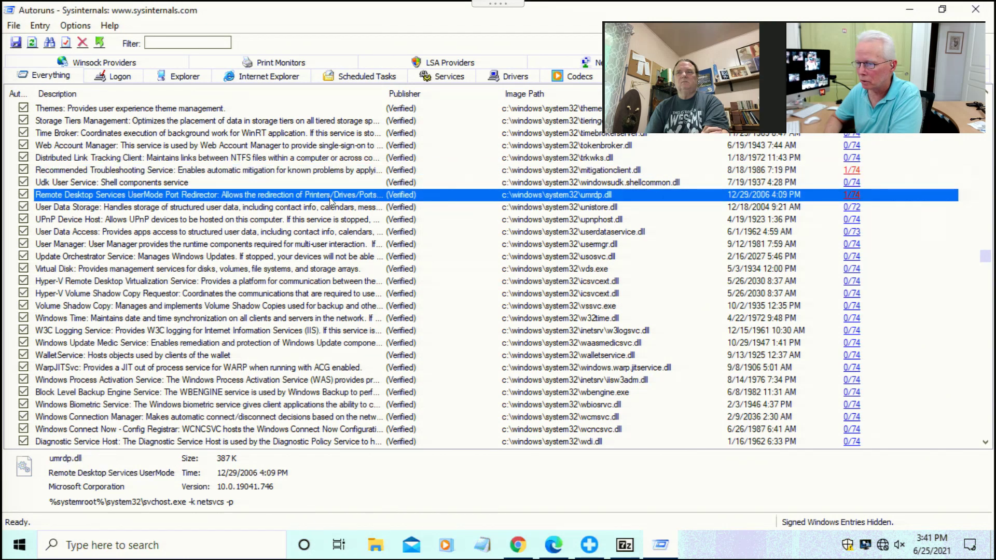
{"action": "left_click", "coordinate": [988, 419]}
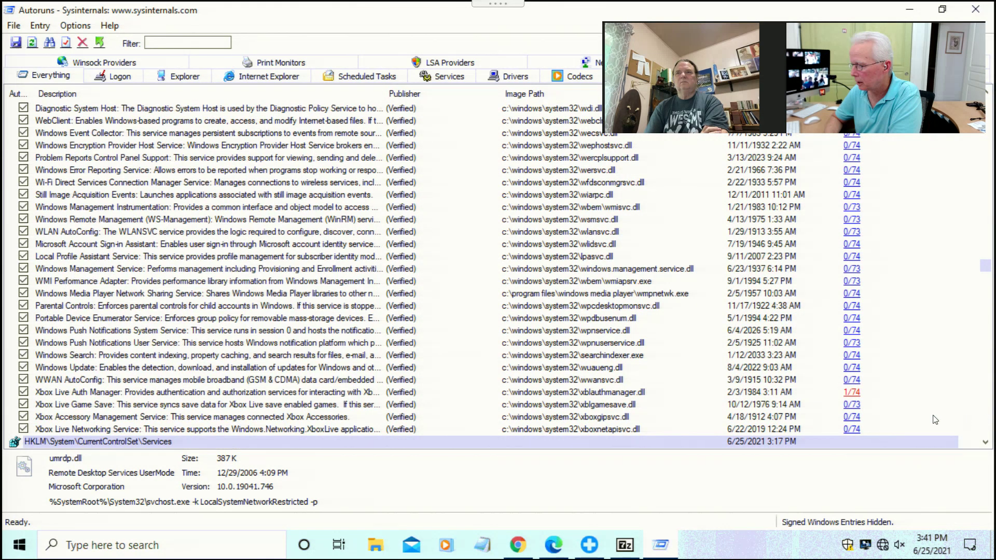
{"action": "left_click", "coordinate": [378, 396]}
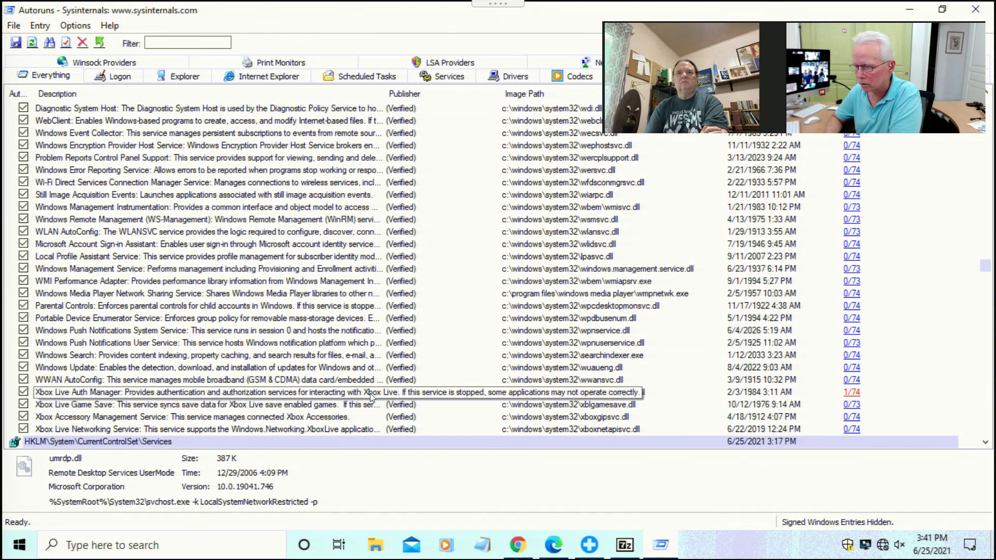
Review the system driver entries, from the 1394 OHCI controller to the USB and Windows driver framework drivers, for detections.
{"action": "left_click", "coordinate": [984, 418]}
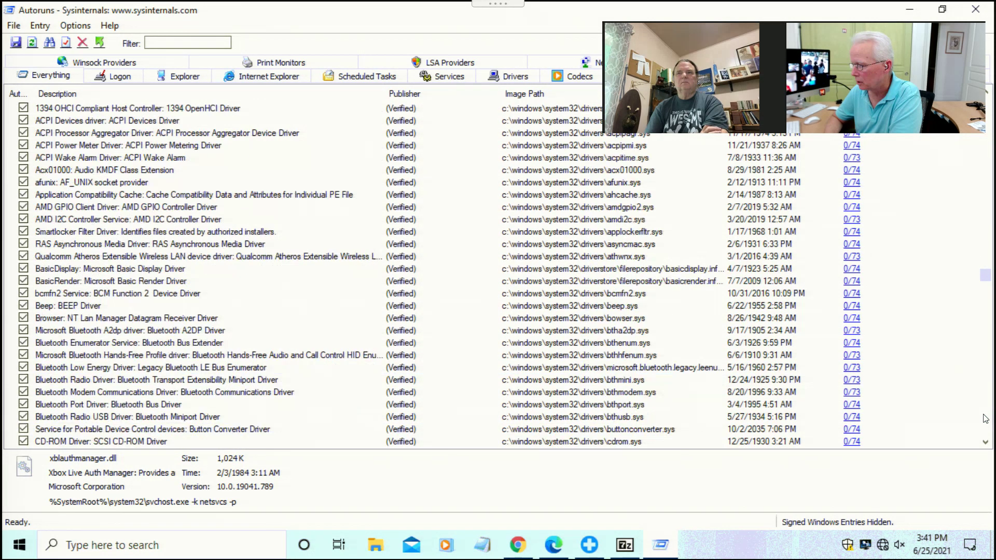
{"action": "left_click", "coordinate": [984, 418]}
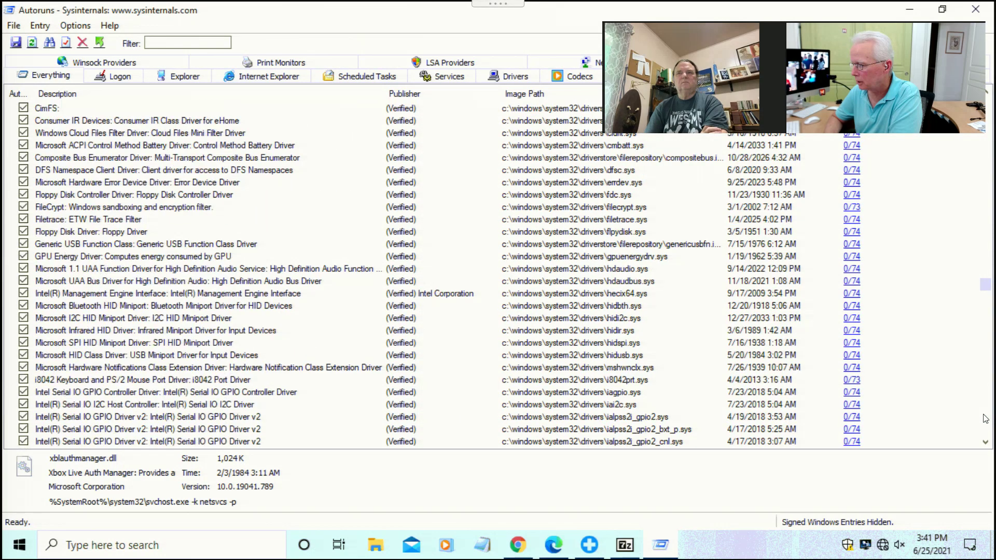
{"action": "left_click", "coordinate": [984, 418]}
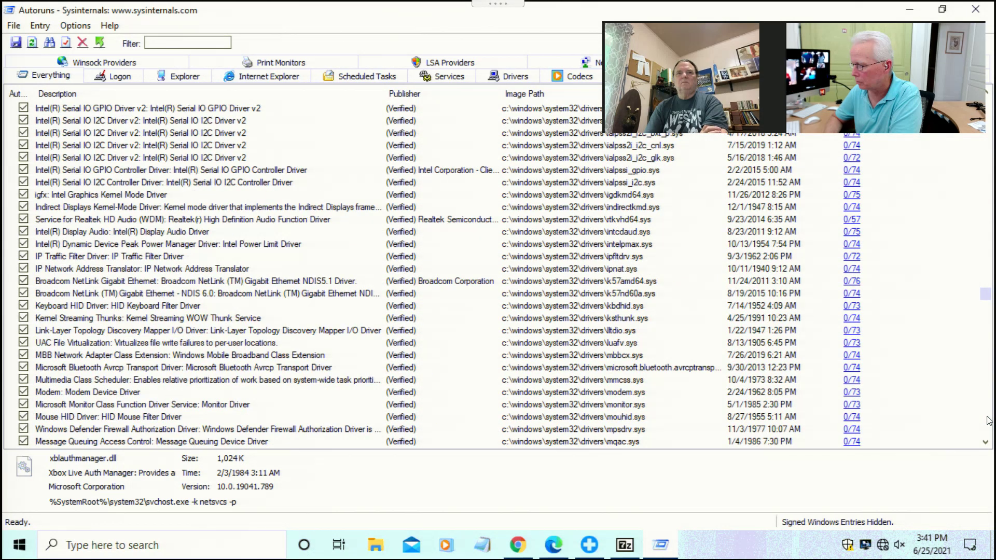
{"action": "left_click", "coordinate": [987, 419]}
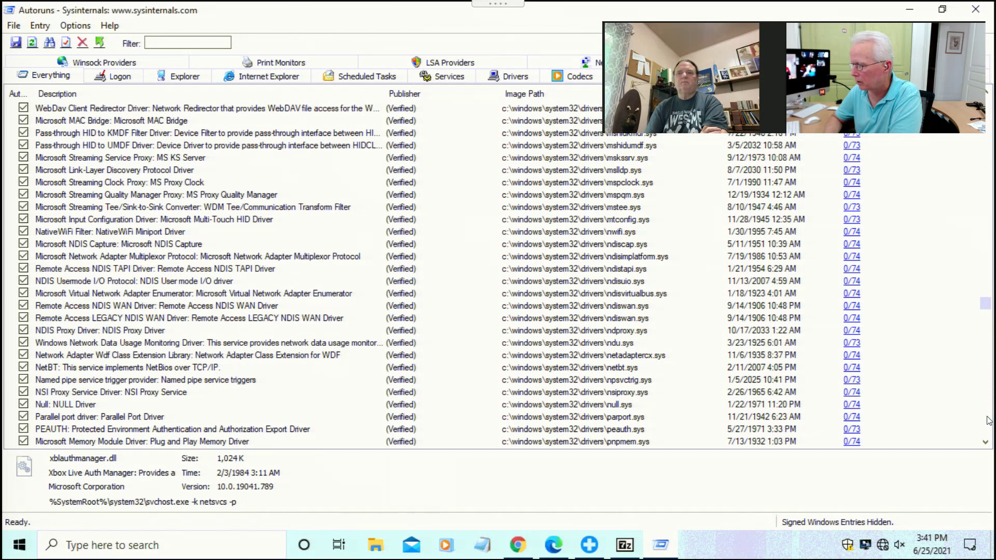
{"action": "left_click", "coordinate": [987, 419]}
{"action": "left_click", "coordinate": [987, 419]}
{"action": "left_click", "coordinate": [987, 420]}
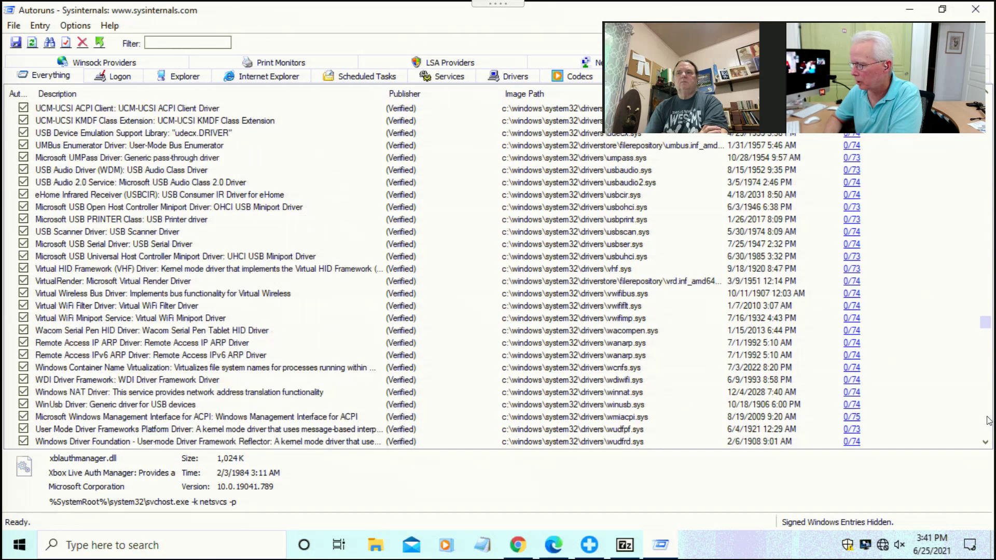
Check the Font Drivers, Drivers32 codec and DirectShow filter entries for VirusTotal detections and missing files.
{"action": "left_click", "coordinate": [987, 420]}
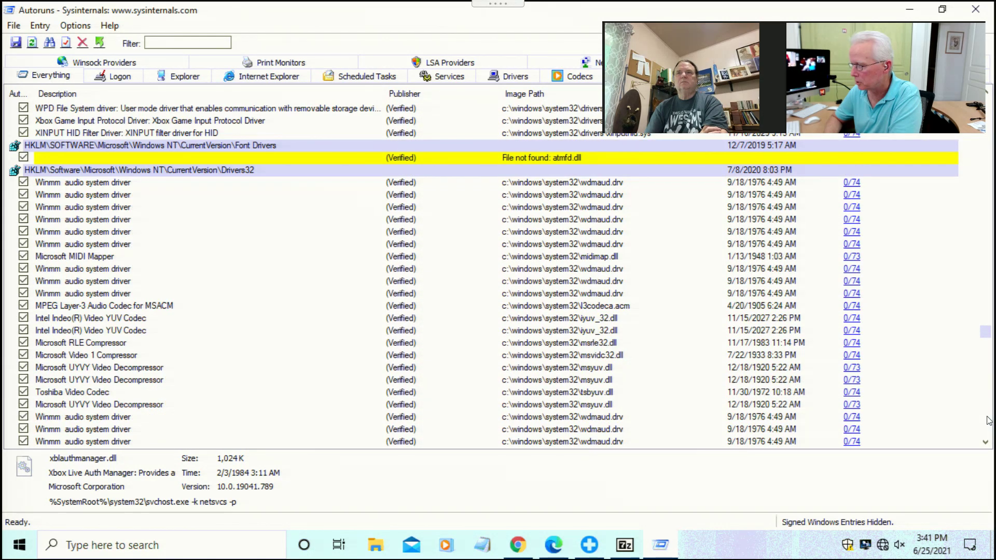
{"action": "left_click", "coordinate": [987, 420]}
{"action": "left_click", "coordinate": [987, 420]}
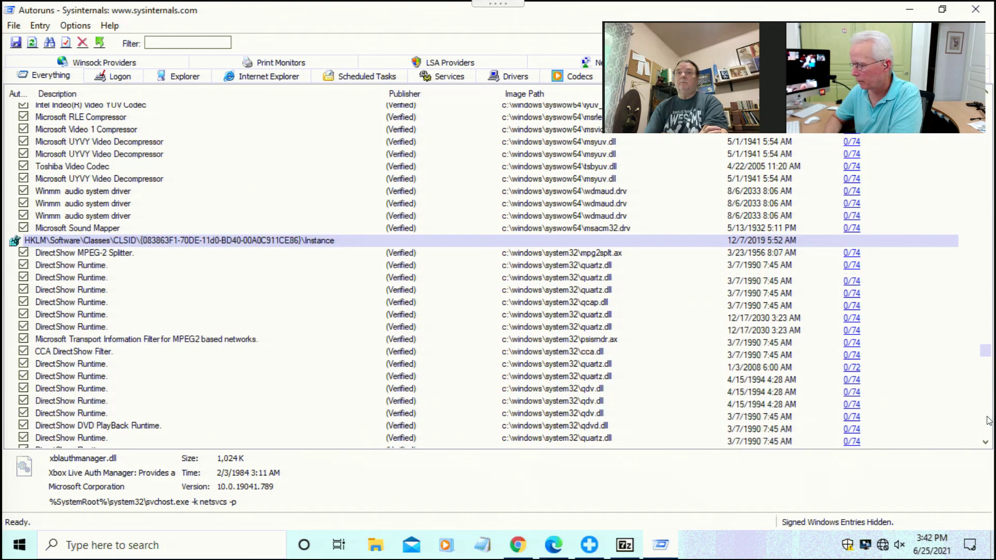
{"action": "left_click", "coordinate": [988, 420]}
{"action": "left_click", "coordinate": [987, 420]}
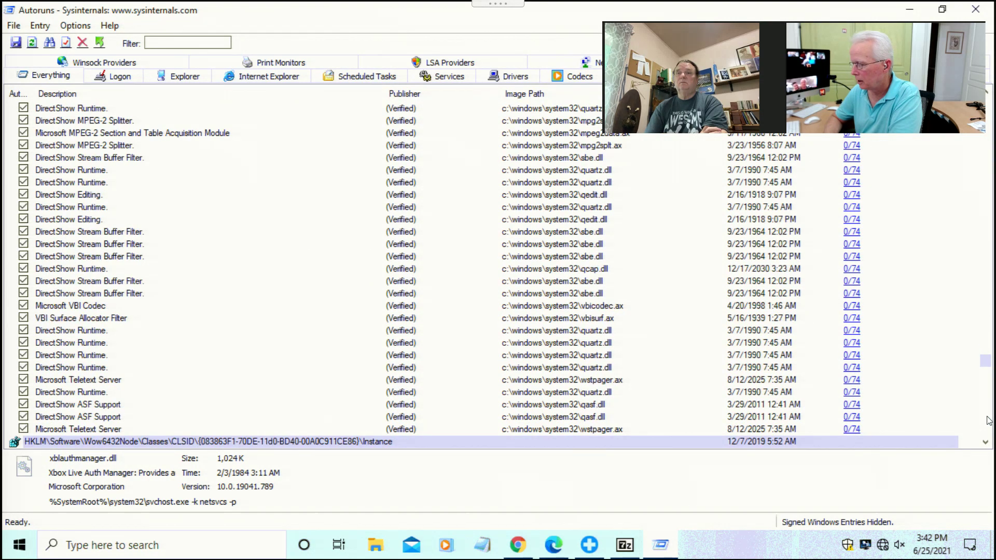
{"action": "left_click", "coordinate": [987, 420]}
{"action": "left_click", "coordinate": [987, 420]}
{"action": "left_click", "coordinate": [987, 420]}
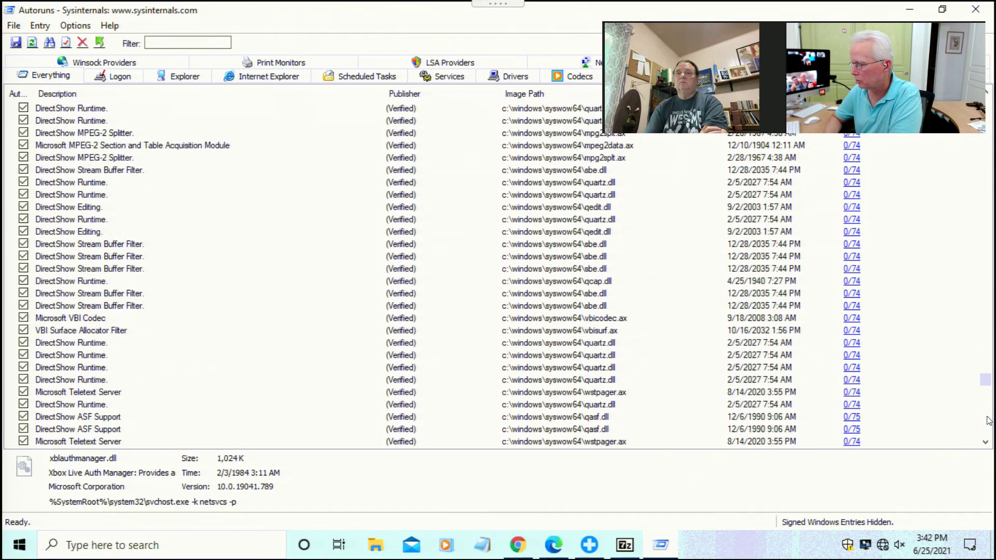
Check the entries from BootExecute and KnownDlls through credential providers, Winsock, print monitors and LSA packages to the WMI database entries.
{"action": "left_click", "coordinate": [987, 420]}
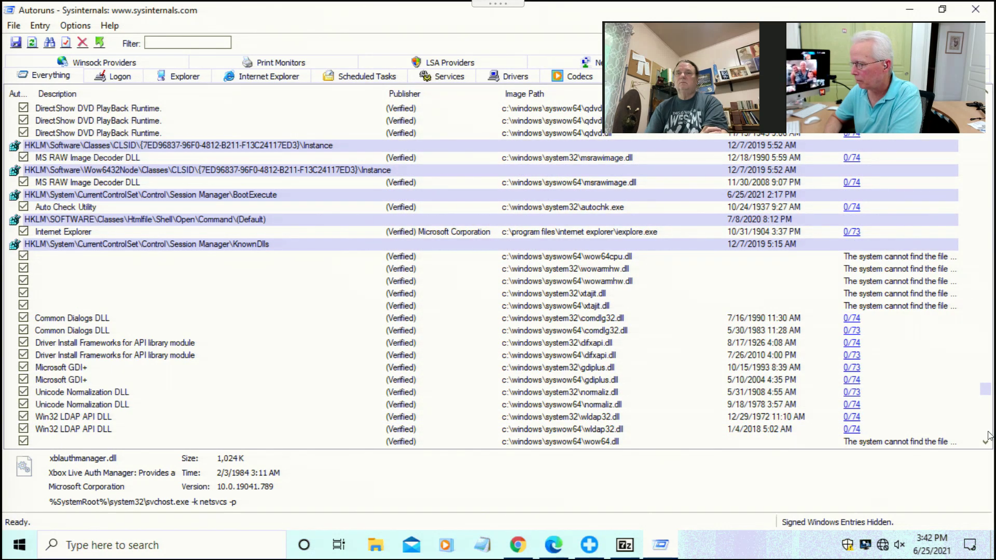
{"action": "left_click", "coordinate": [988, 435]}
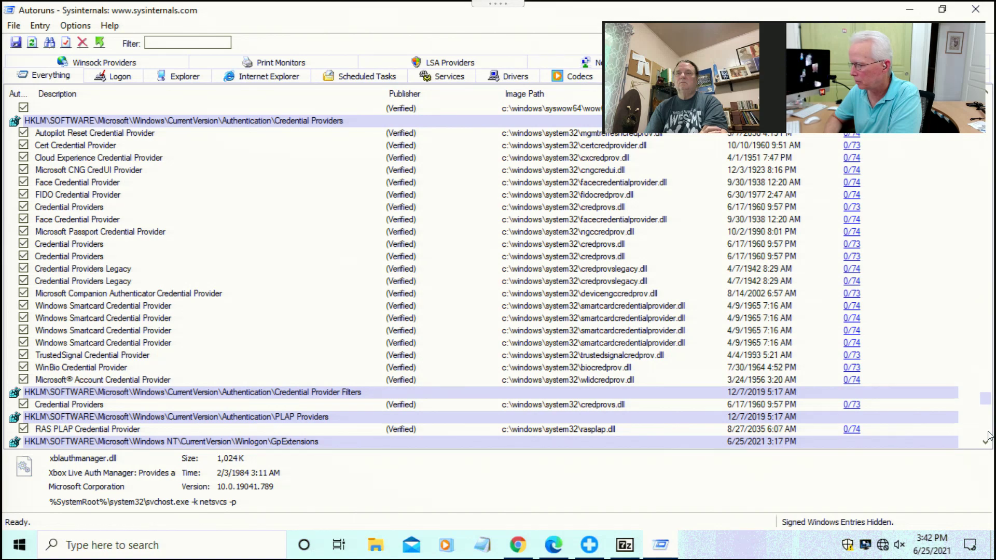
{"action": "left_click", "coordinate": [988, 435]}
{"action": "left_click", "coordinate": [987, 437]}
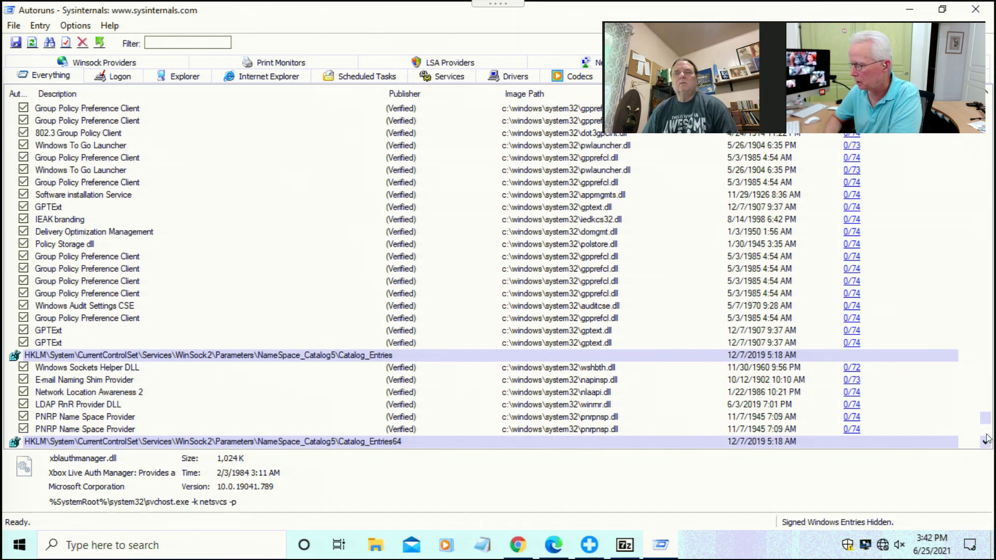
{"action": "left_click", "coordinate": [987, 437]}
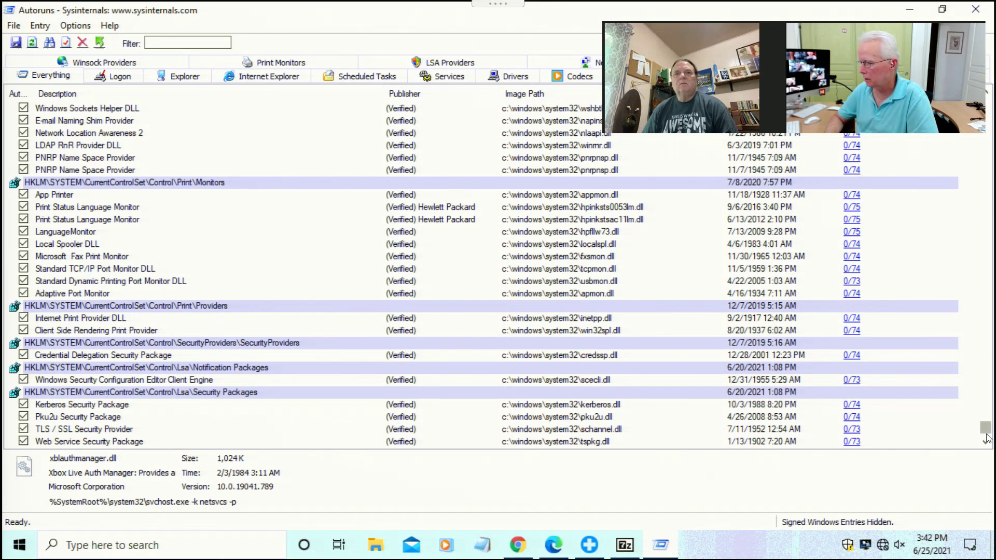
{"action": "left_click", "coordinate": [987, 444]}
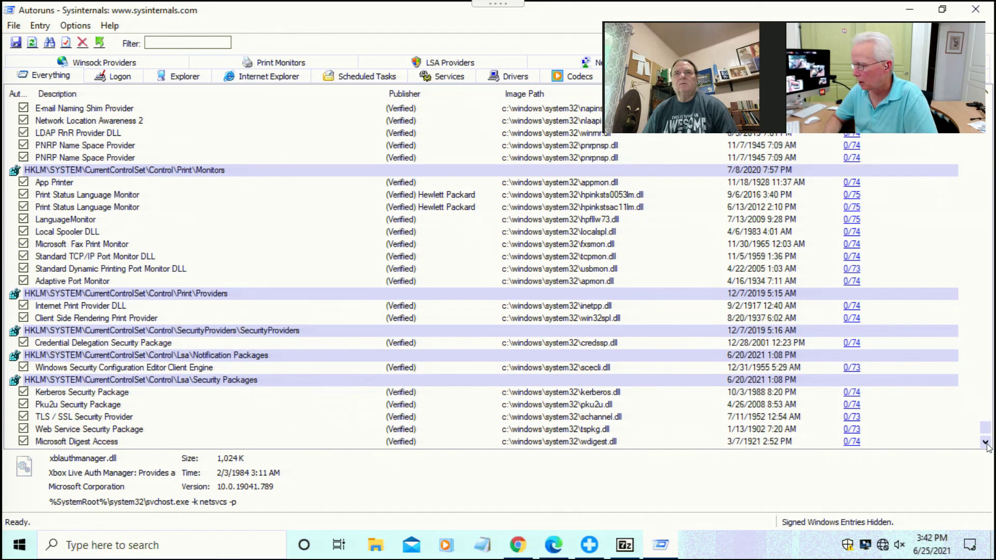
{"action": "left_click_drag", "start_coordinate": [987, 444], "coordinate": [986, 445]}
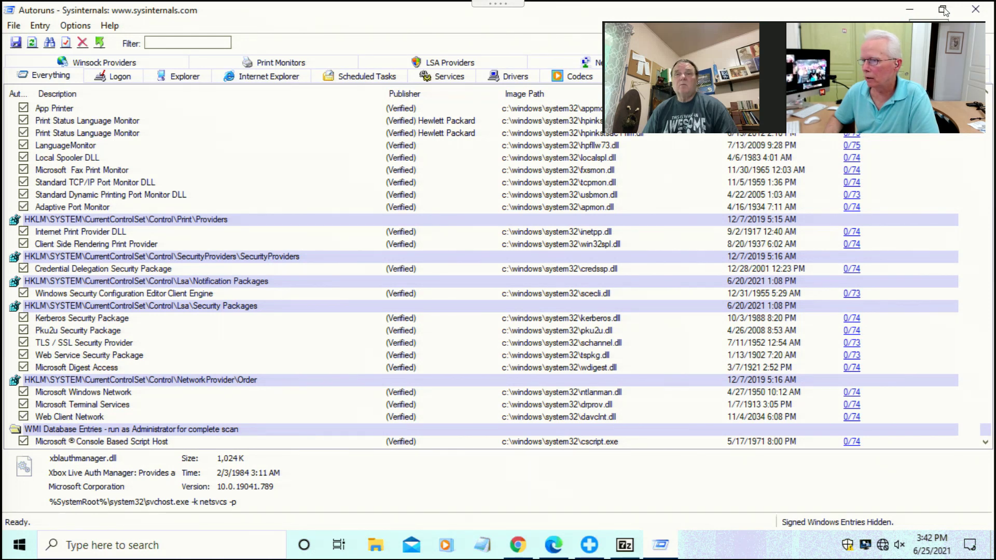
Close Autoruns, the Autoruns.zip archive window and the browser to return to the desktop.
{"action": "left_click", "coordinate": [976, 12]}
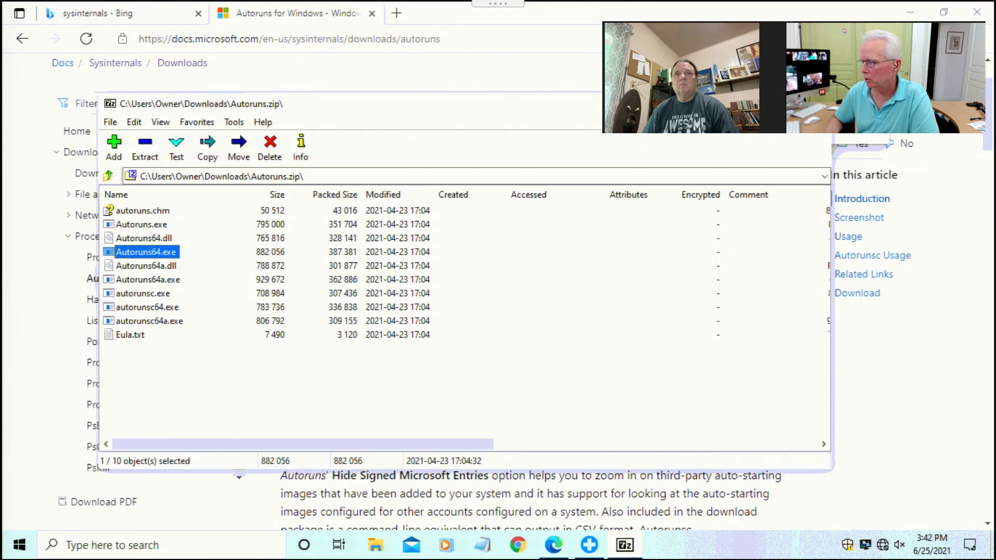
{"action": "key", "text": "alt+F4"}
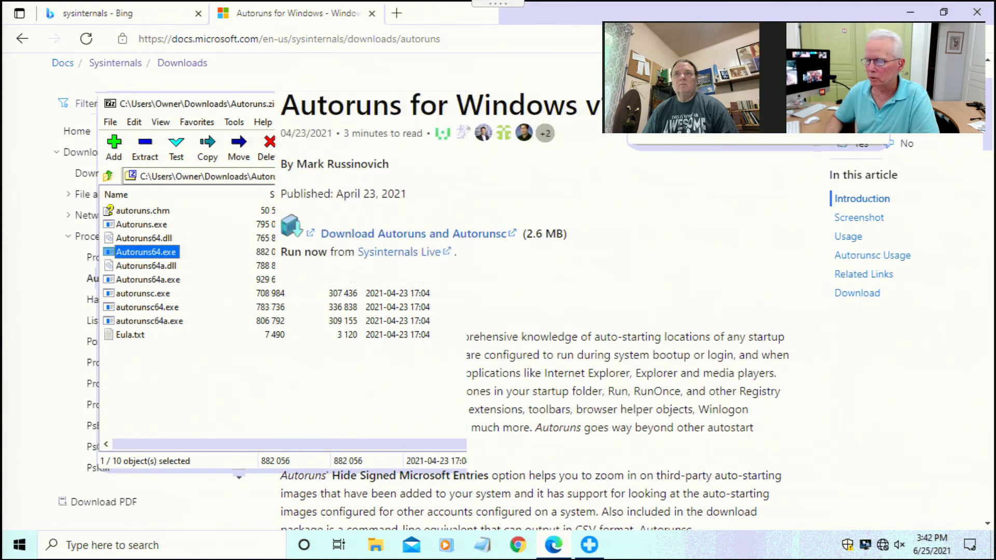
{"action": "left_click", "coordinate": [977, 13]}
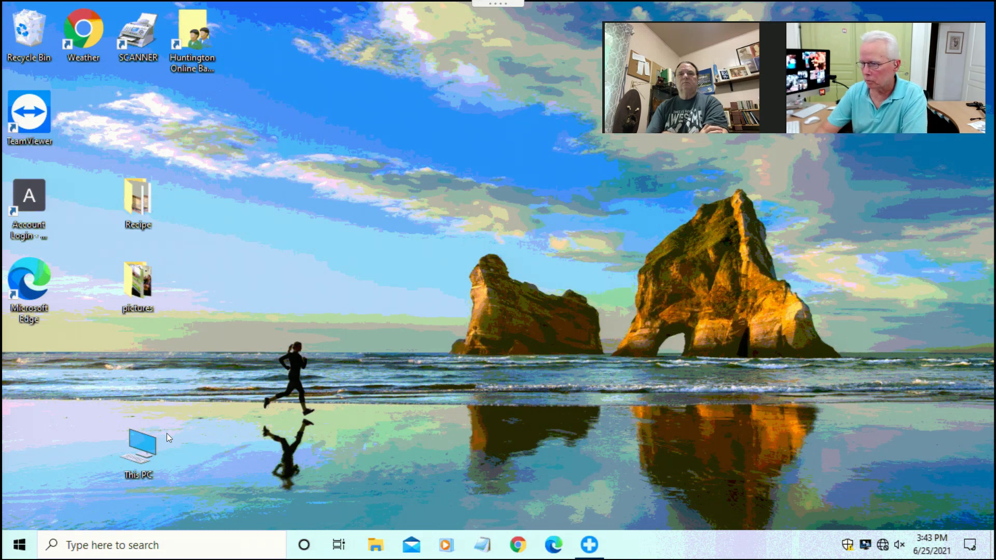
Search Windows for "system resto" and open the Create a restore point settings.
{"action": "key", "text": "super+r"}
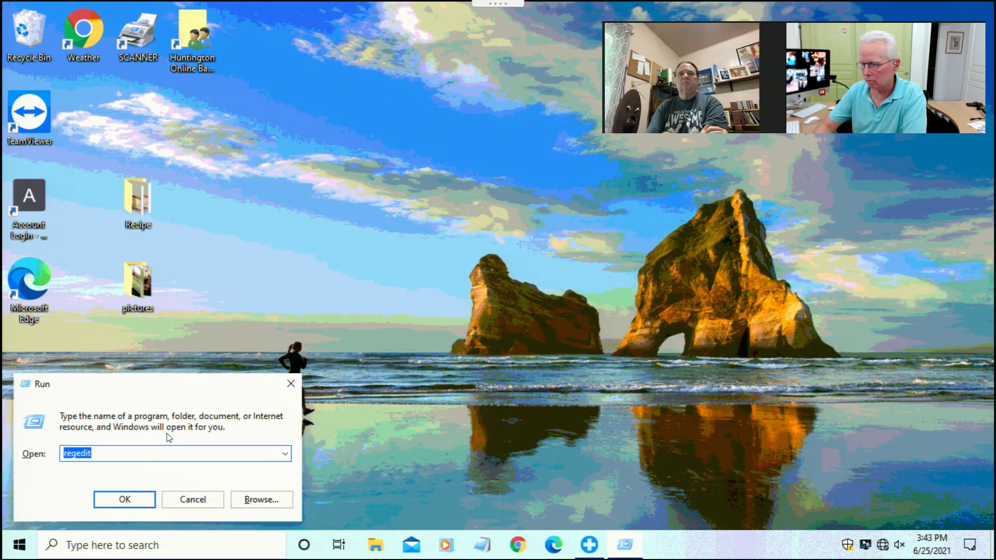
{"action": "key", "text": "Escape"}
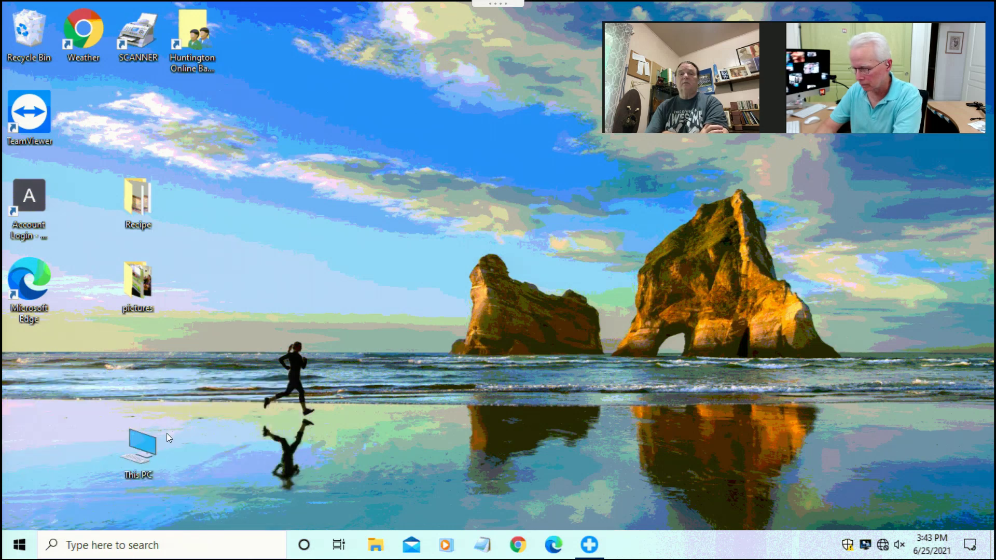
{"action": "key", "text": "super"}
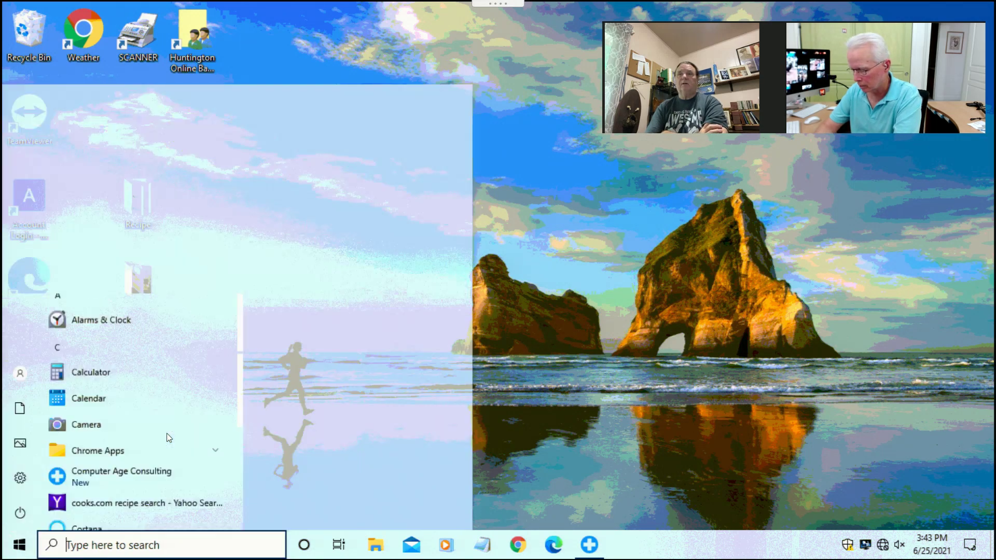
{"action": "type", "text": "sys"}
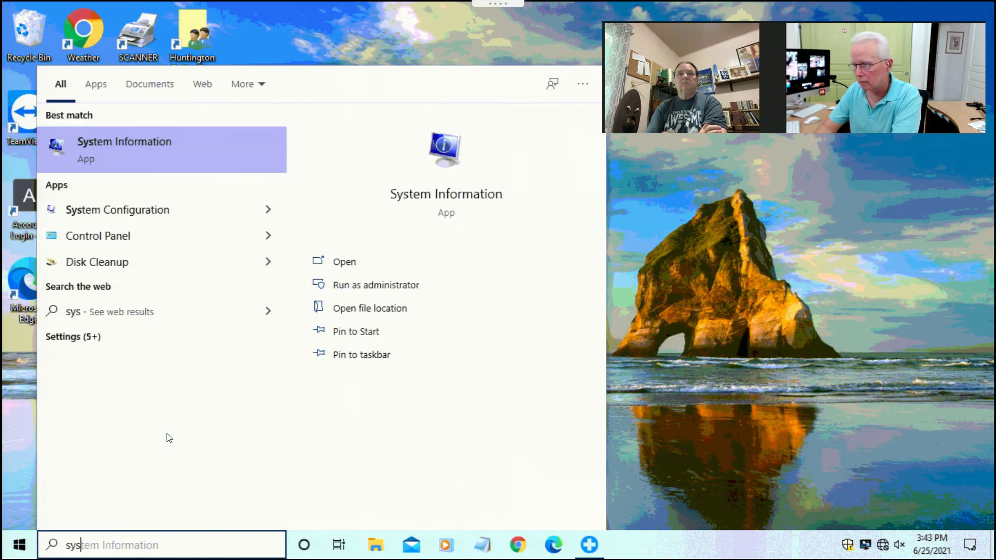
{"action": "type", "text": "tem"}
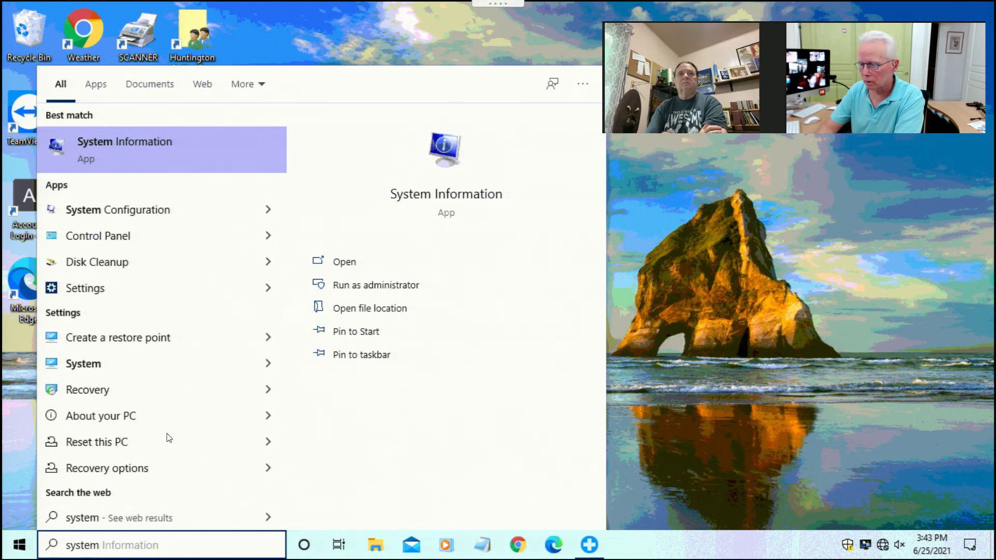
{"action": "type", "text": " resto"}
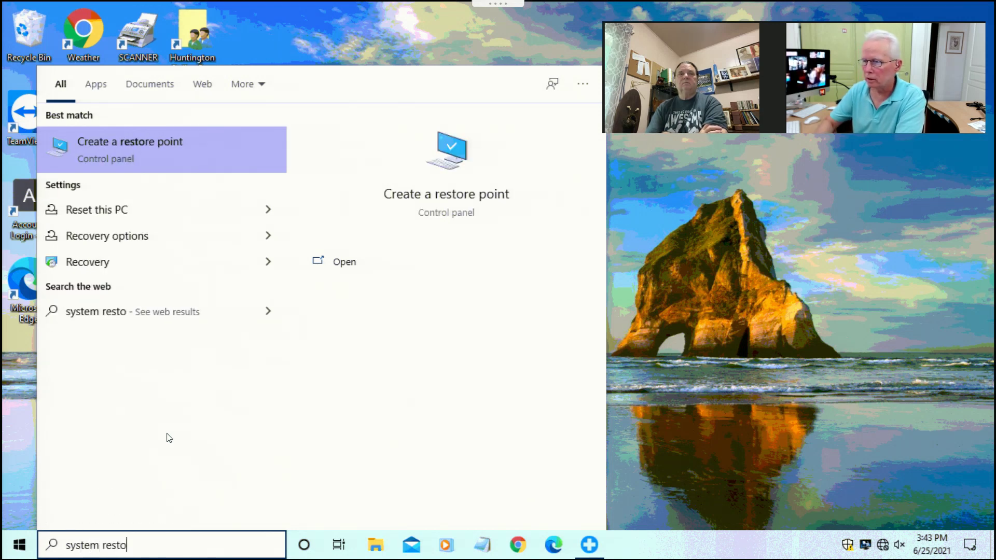
{"action": "left_click", "coordinate": [125, 146]}
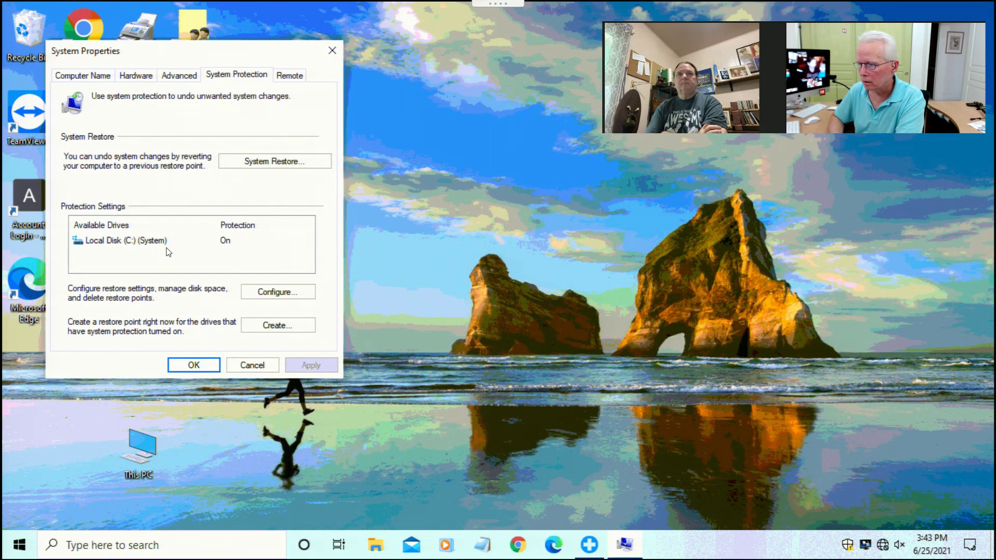
Start System Restore, choose a different restore point, show more restore points and select the Automatic Restore Point of 5/28/2021 11:21:34 AM.
{"action": "left_click", "coordinate": [255, 164]}
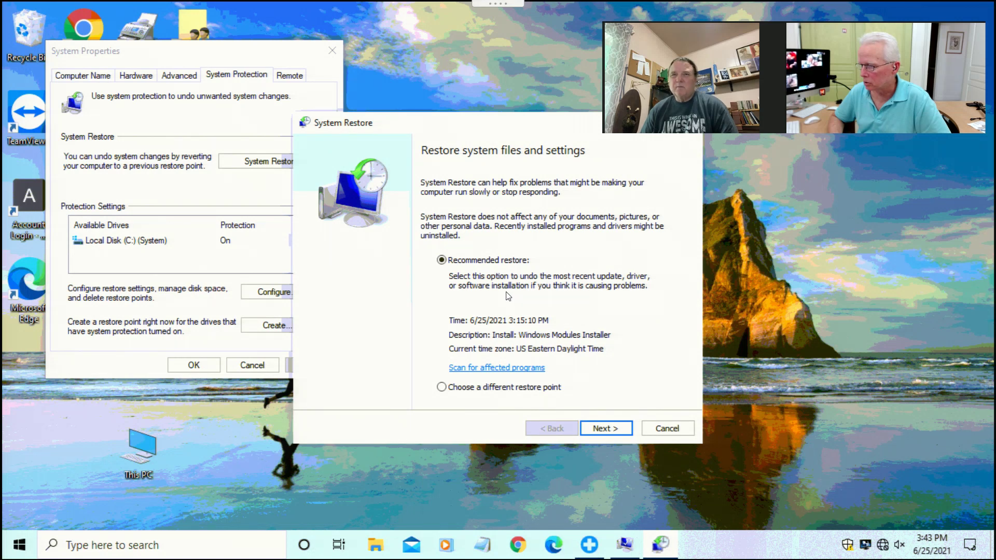
{"action": "left_click", "coordinate": [497, 394]}
{"action": "left_click", "coordinate": [597, 428]}
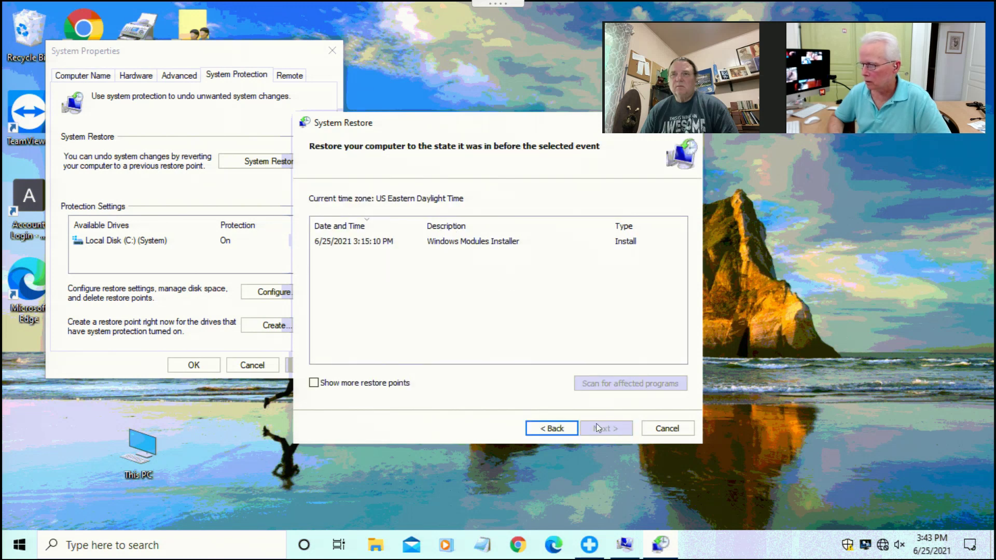
{"action": "left_click", "coordinate": [314, 383]}
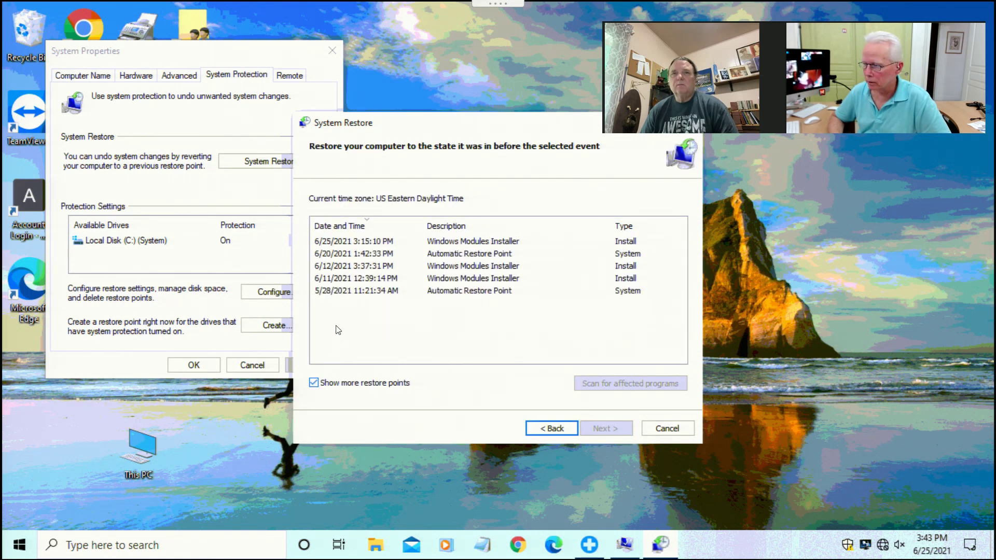
{"action": "left_click", "coordinate": [345, 291]}
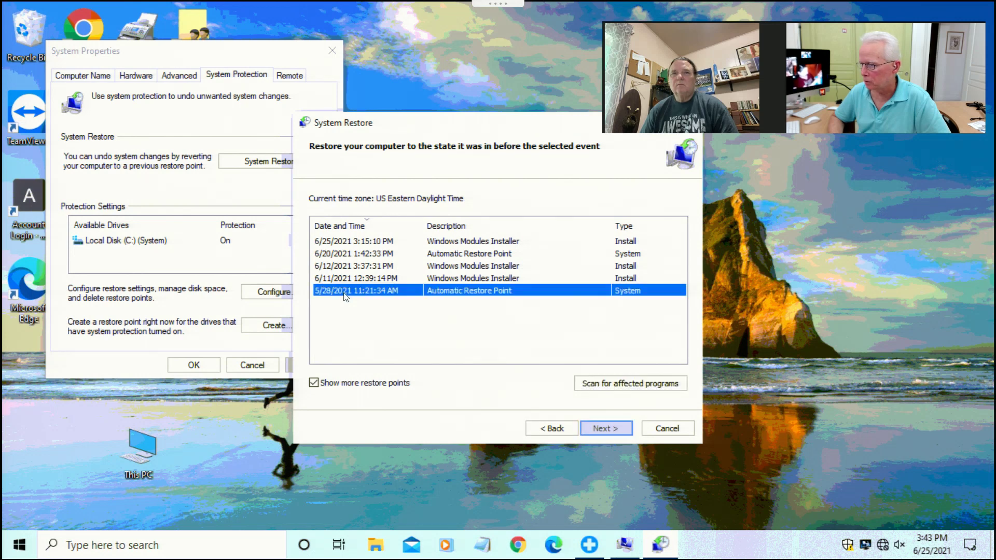
Confirm the selected restore point and start restoring the system on Local Disk (C:).
{"action": "left_click", "coordinate": [612, 429]}
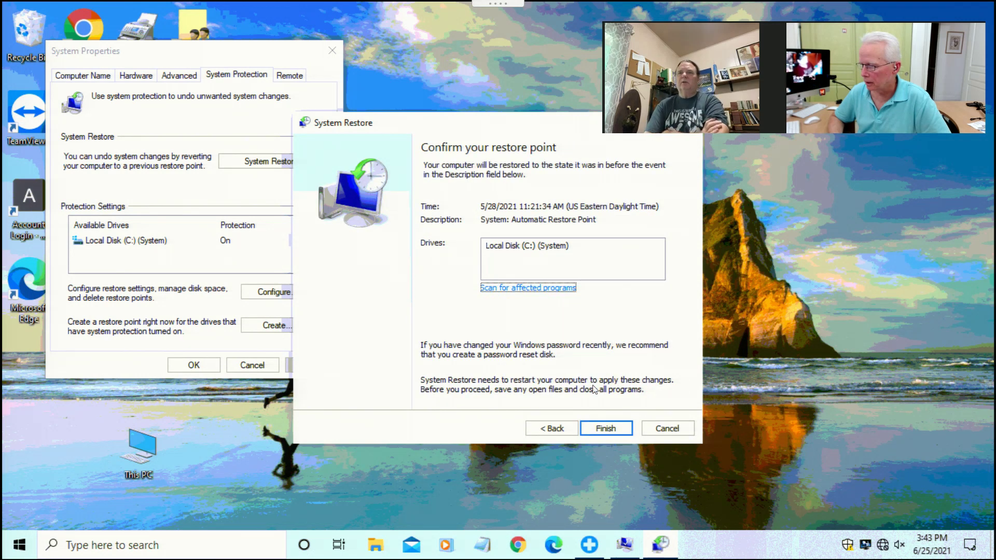
{"action": "left_click", "coordinate": [608, 428]}
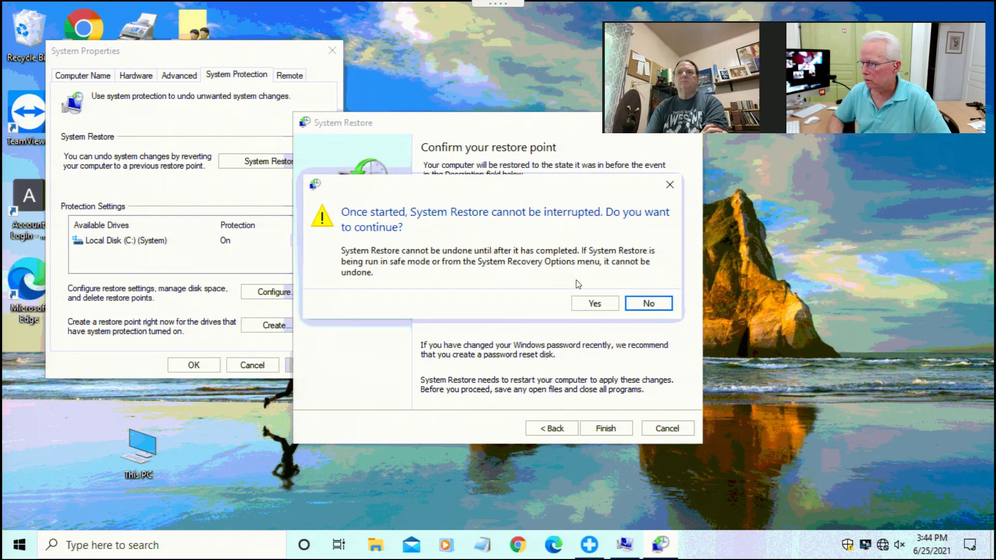
{"action": "left_click", "coordinate": [594, 305]}
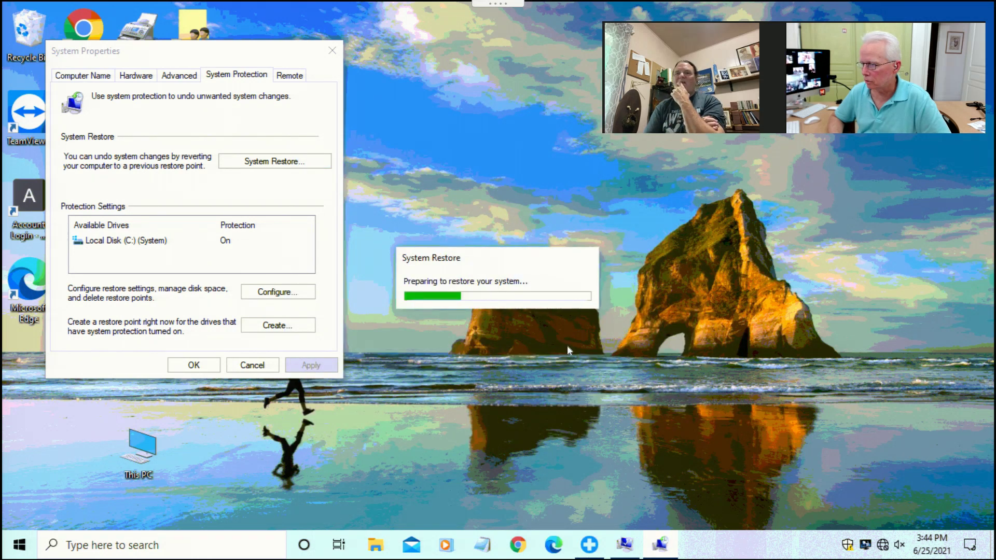